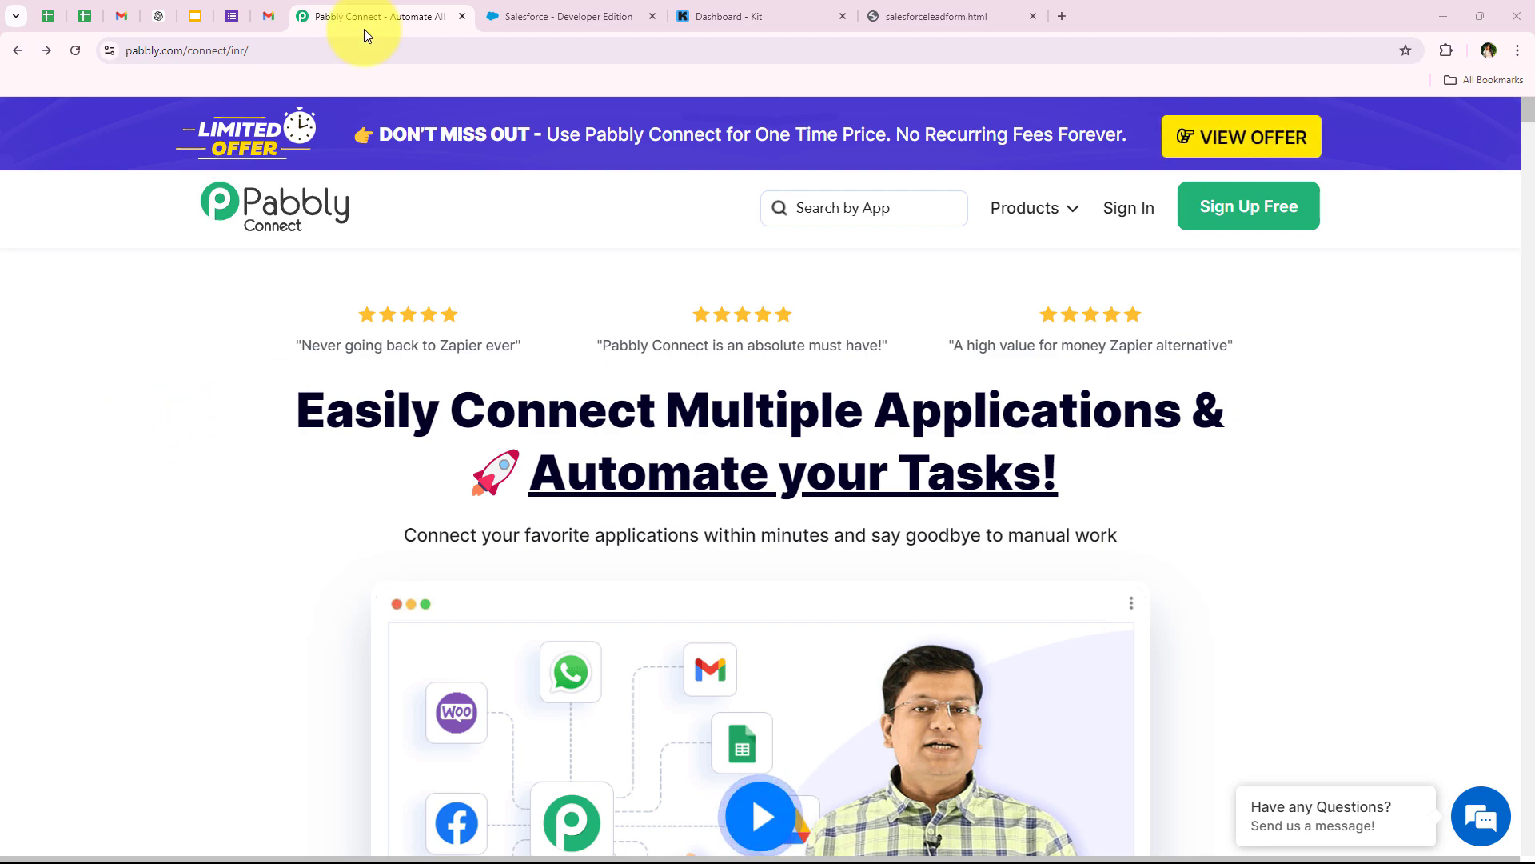
- Glance over the Kit and Salesforce tabs, then return to the Pabbly page
{"action": "left_click", "coordinate": [719, 17]}
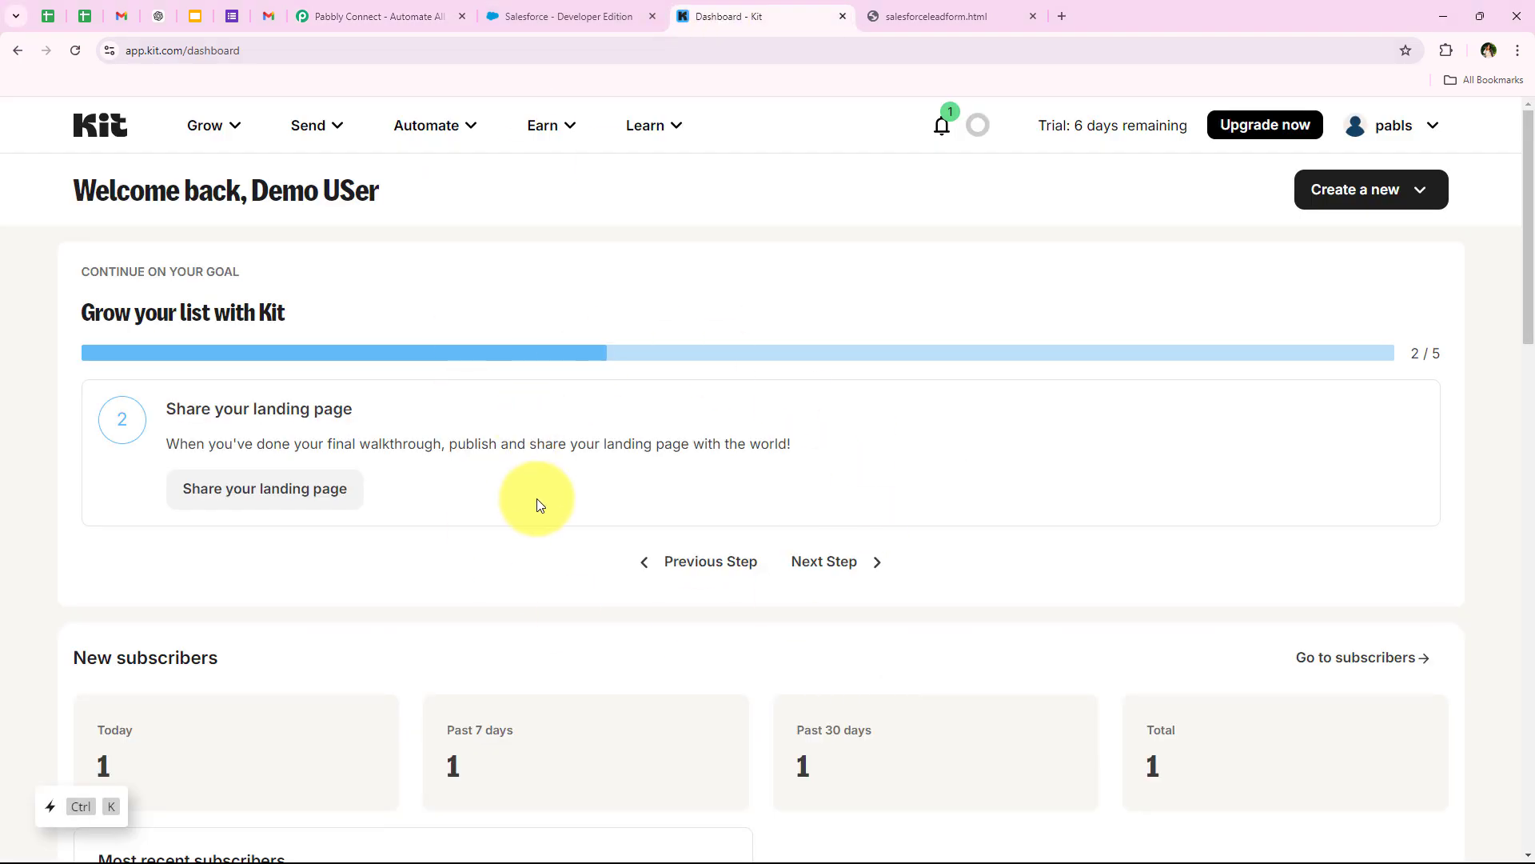
{"action": "left_click", "coordinate": [572, 16]}
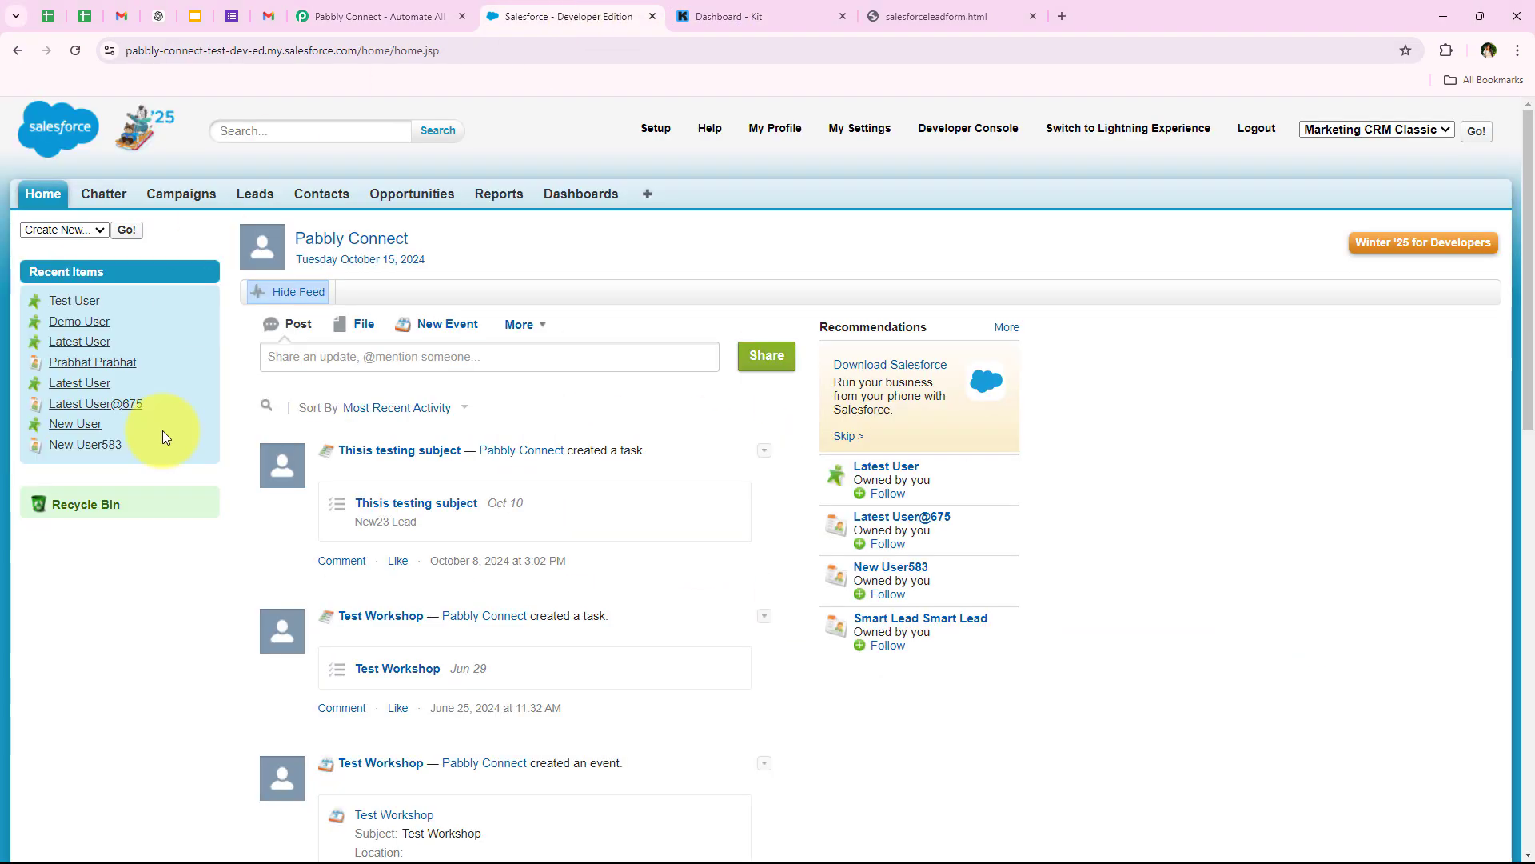
{"action": "left_click", "coordinate": [358, 14]}
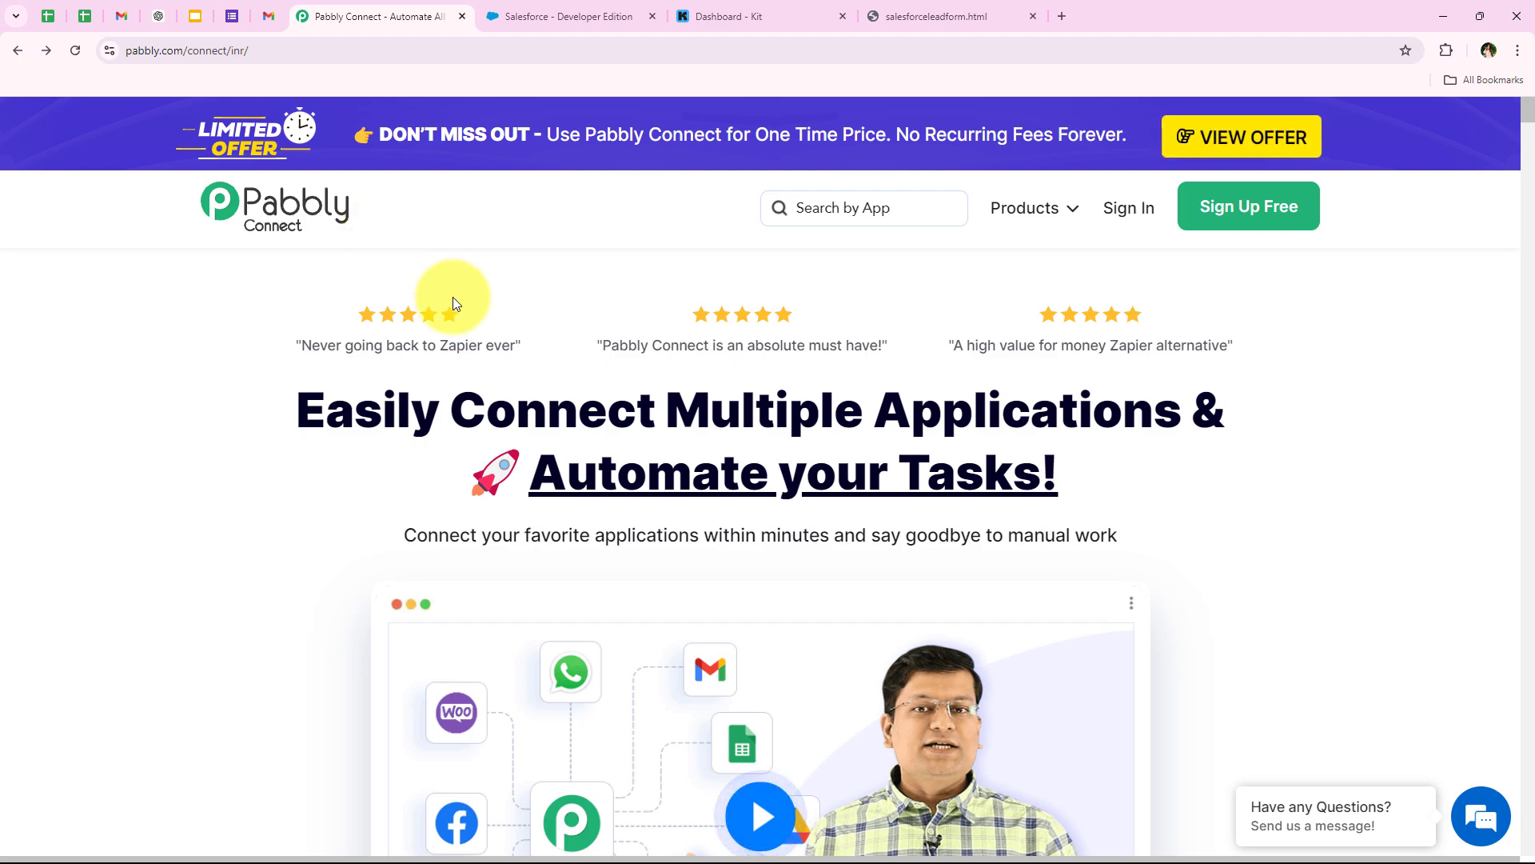
- Sign in to Pabbly and launch Pabbly Connect from the All Pabbly Apps list
{"action": "left_click", "coordinate": [350, 53]}
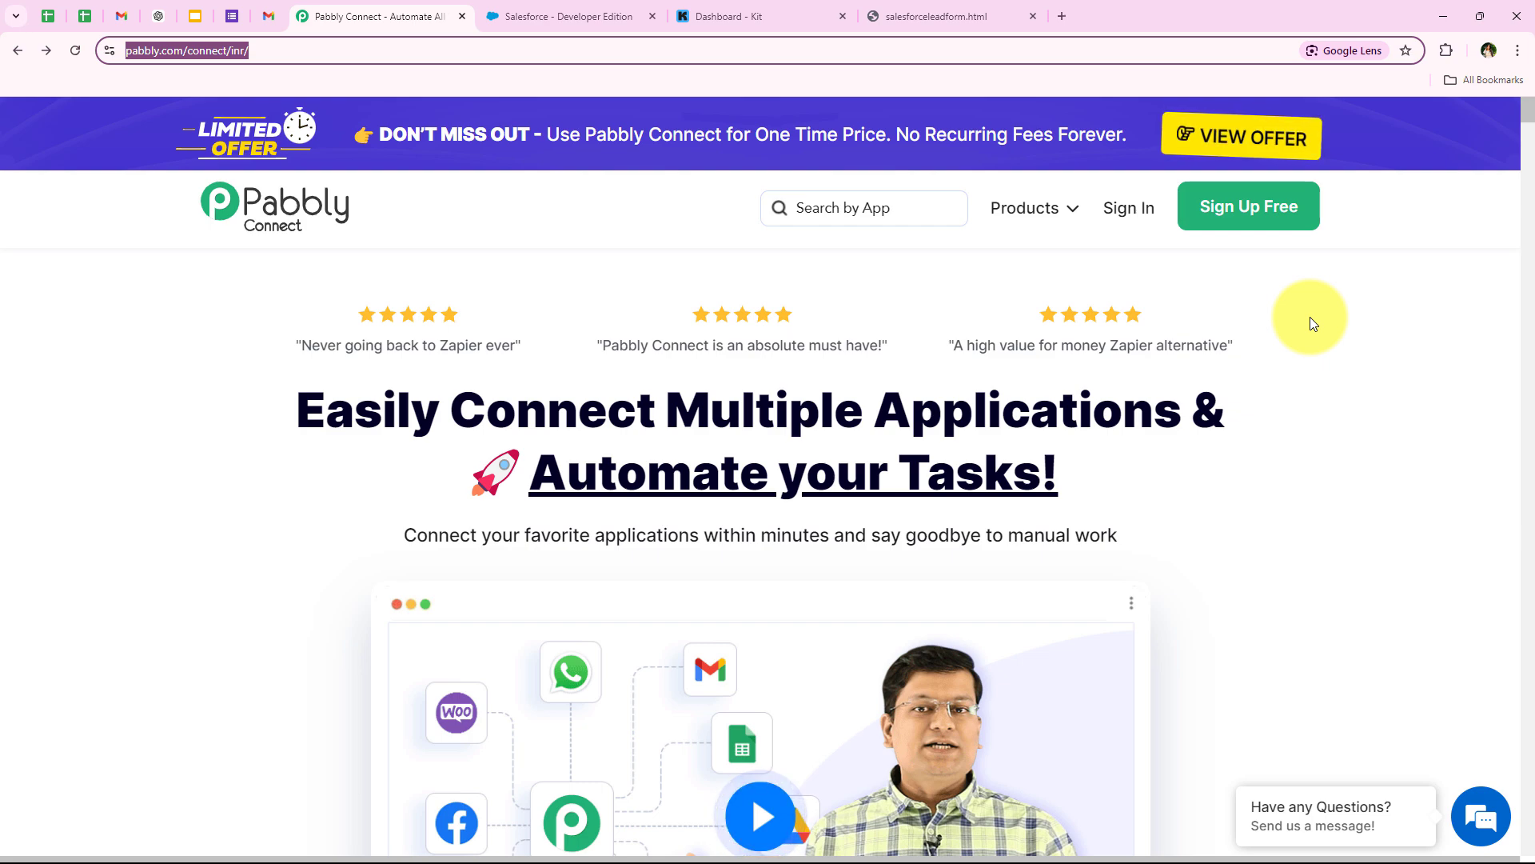
{"action": "left_click", "coordinate": [1107, 214]}
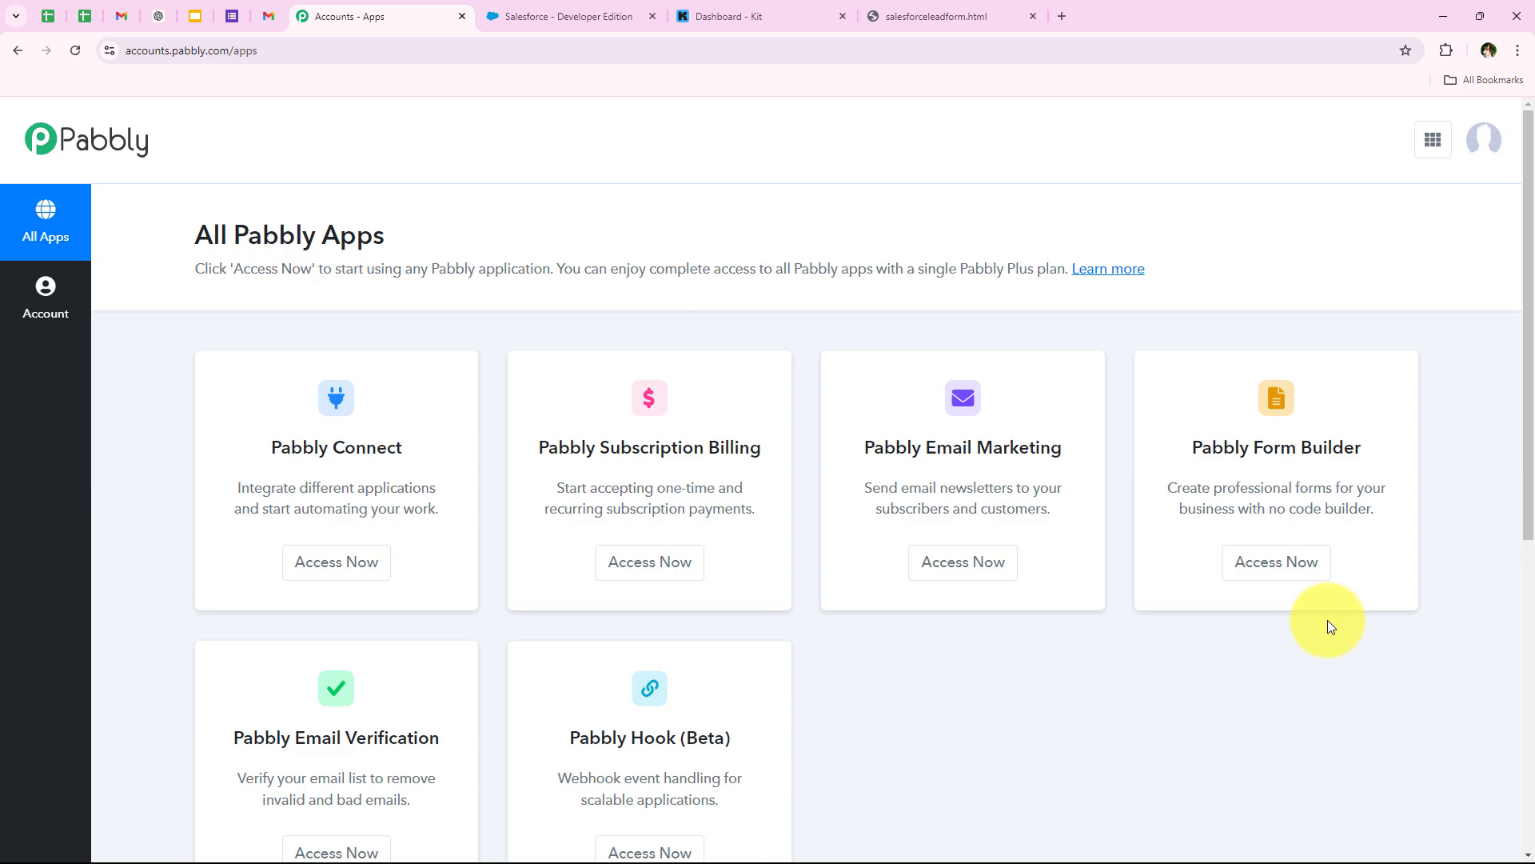
{"action": "left_click_drag", "start_coordinate": [248, 439], "coordinate": [450, 478]}
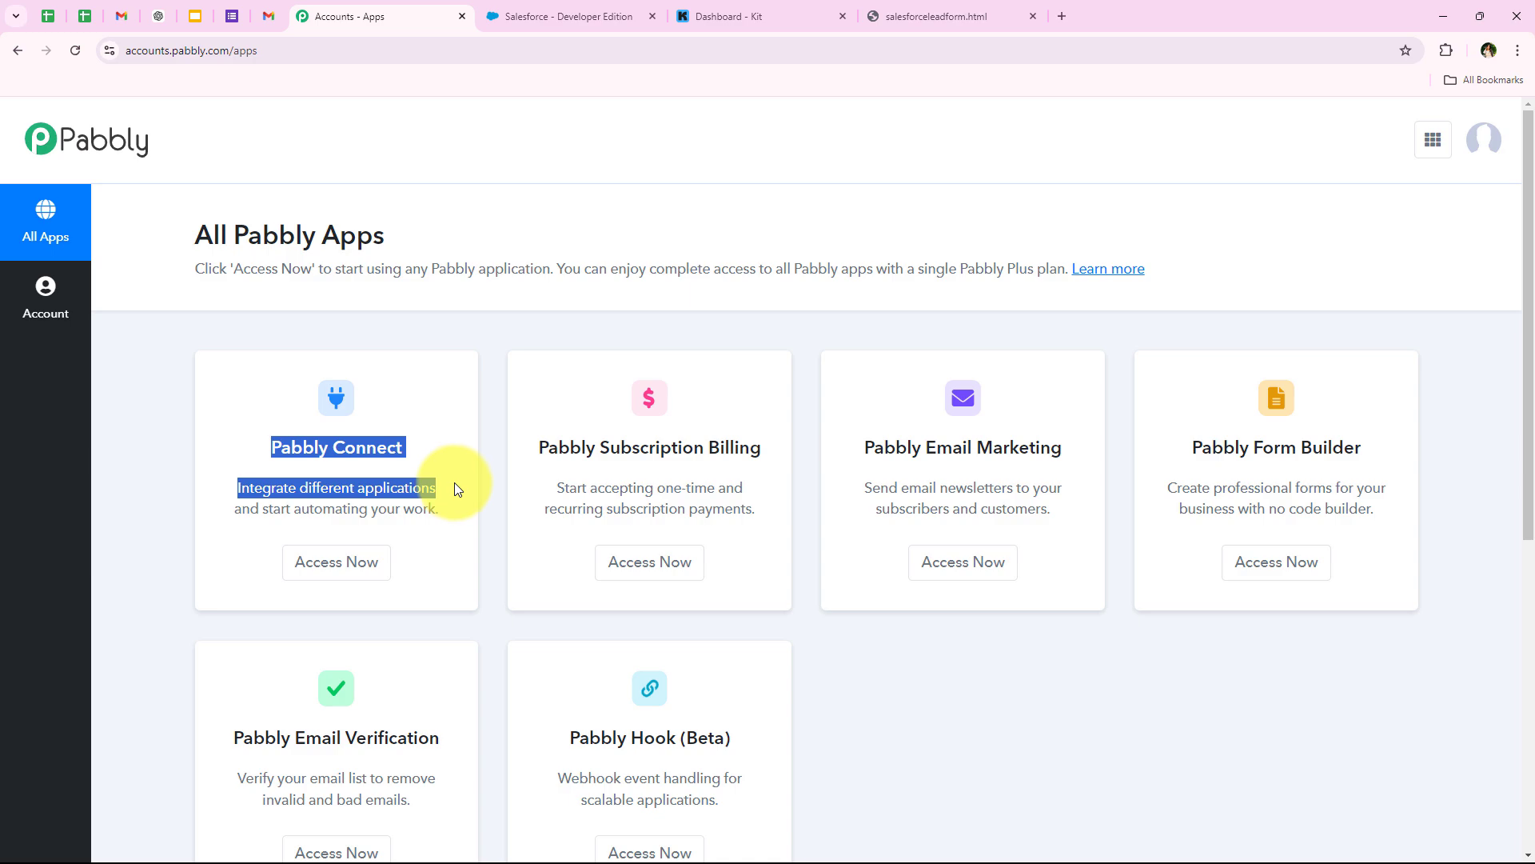
{"action": "left_click", "coordinate": [356, 561]}
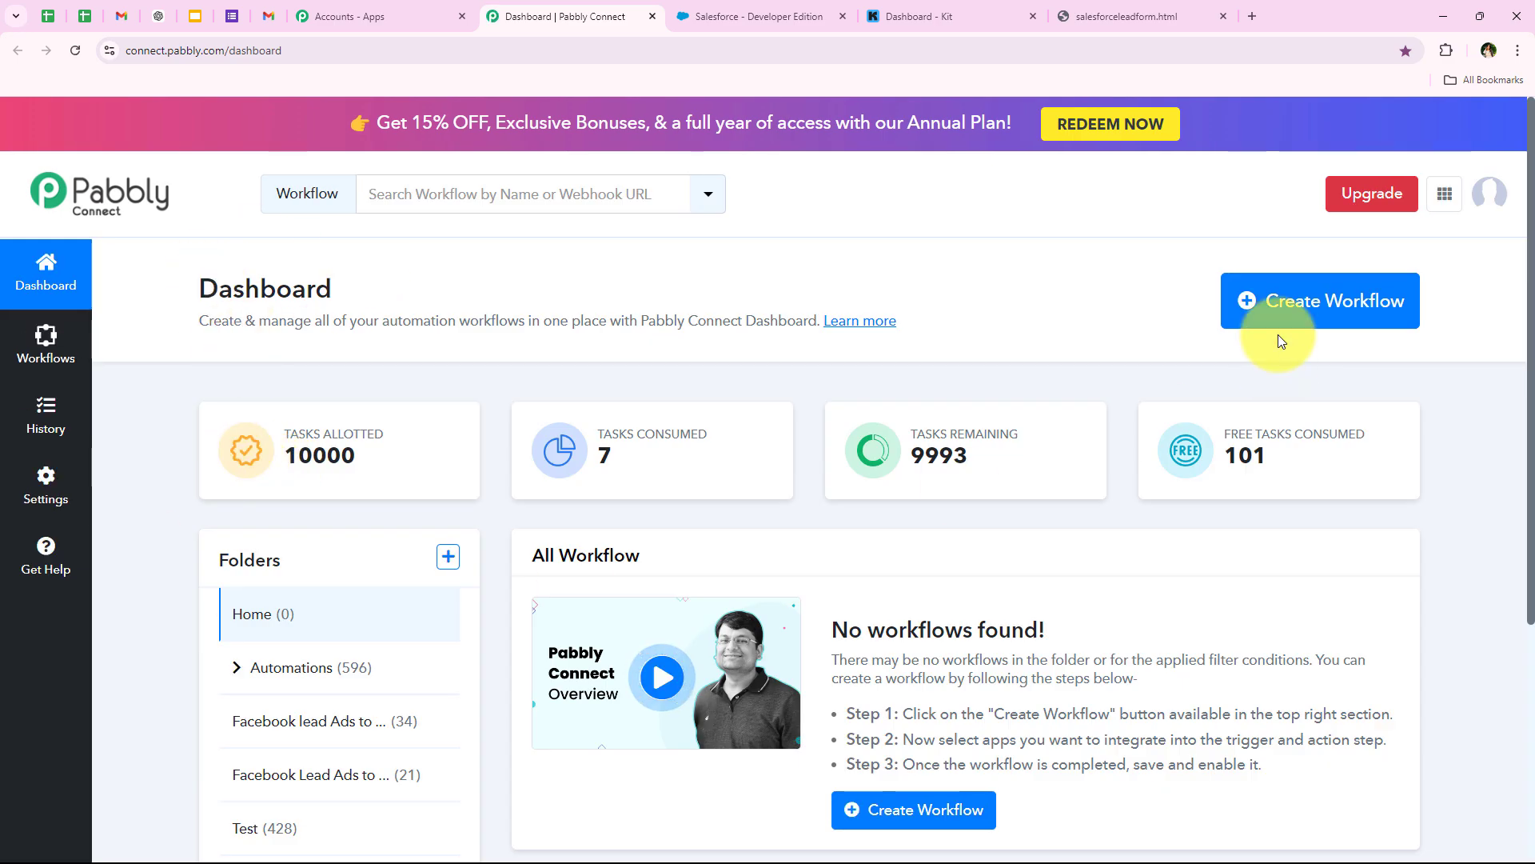
- Start a new workflow and place it in the Automations folder
{"action": "left_click", "coordinate": [1333, 324]}
{"action": "left_click_drag", "start_coordinate": [502, 389], "coordinate": [719, 406]}
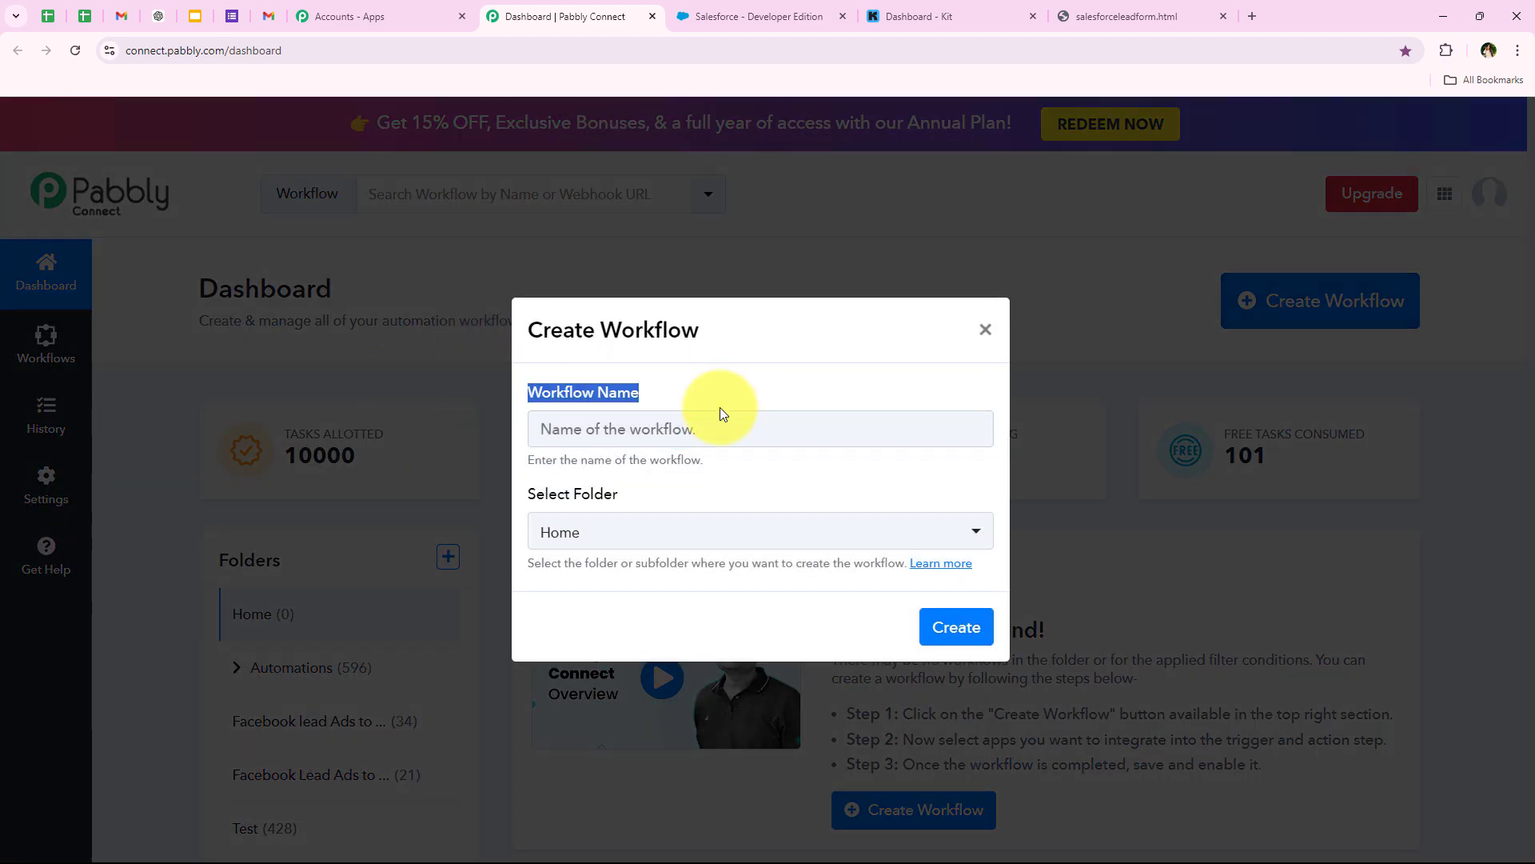
{"action": "left_click_drag", "start_coordinate": [531, 496], "coordinate": [622, 499]}
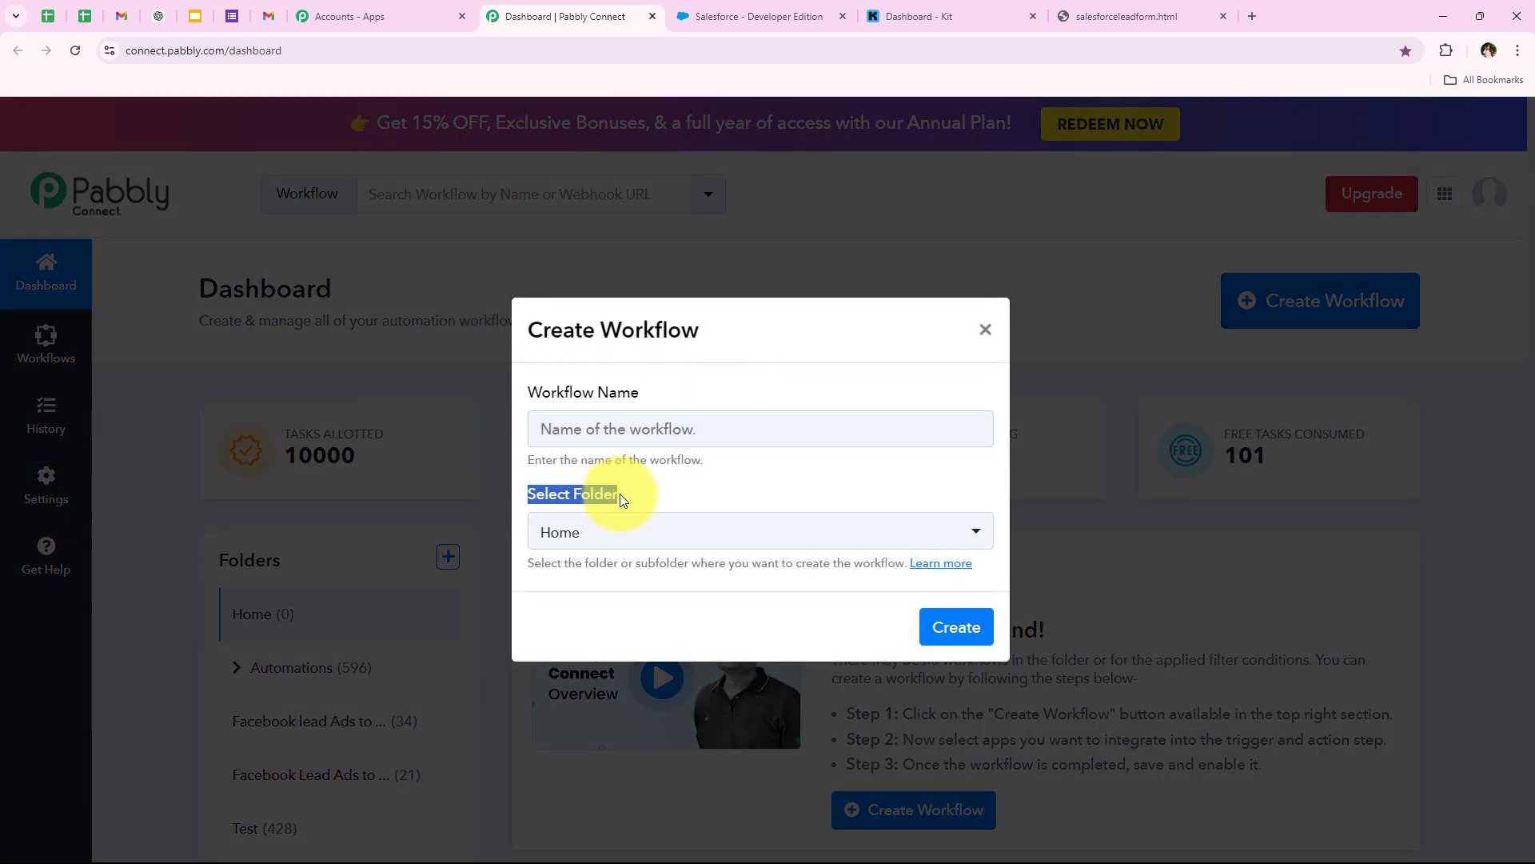
{"action": "left_click", "coordinate": [616, 530]}
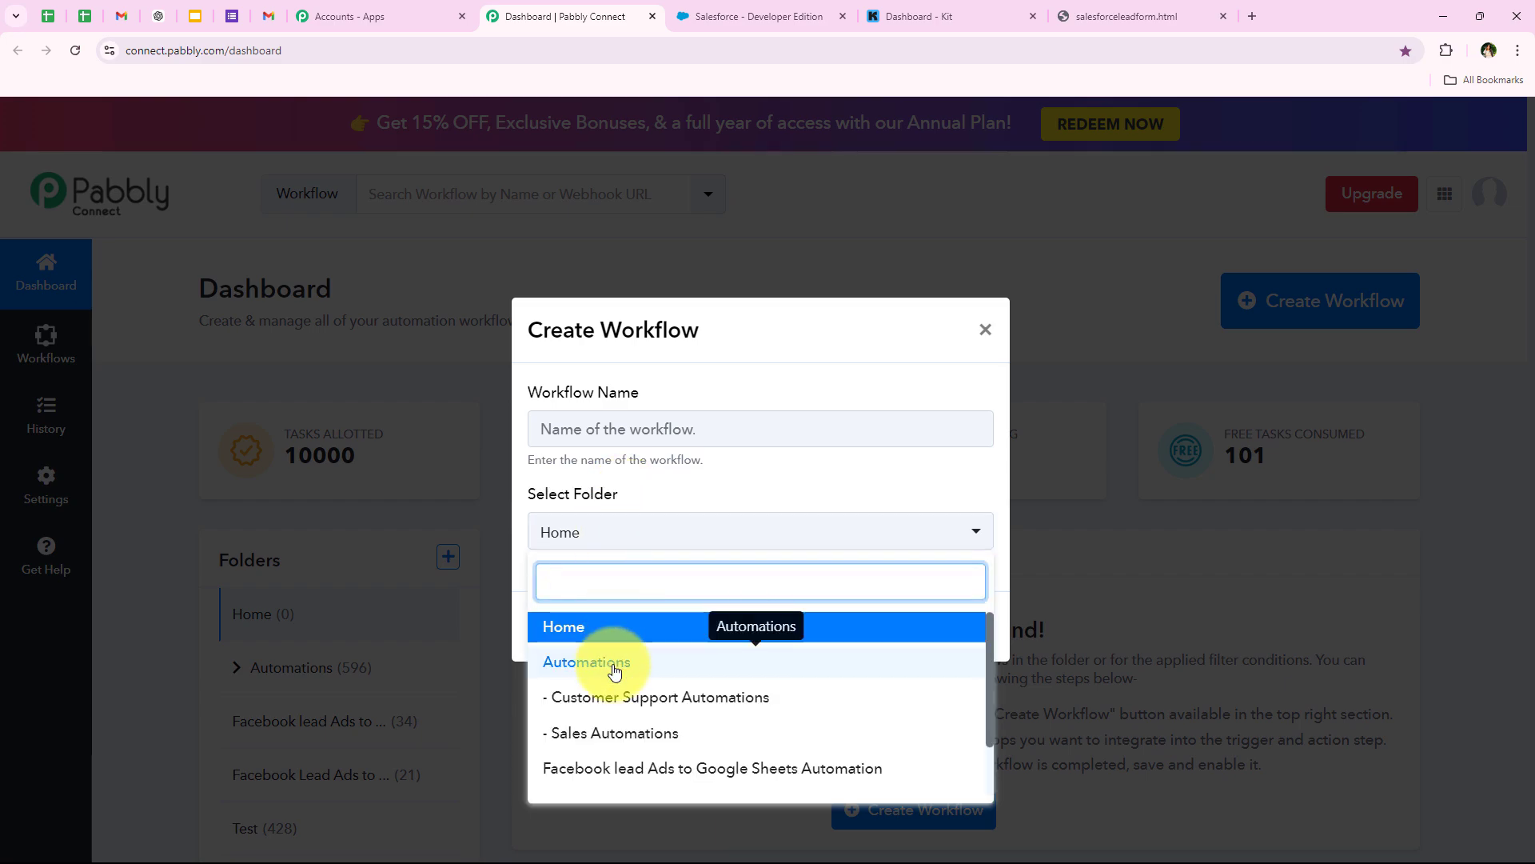
{"action": "left_click", "coordinate": [583, 662]}
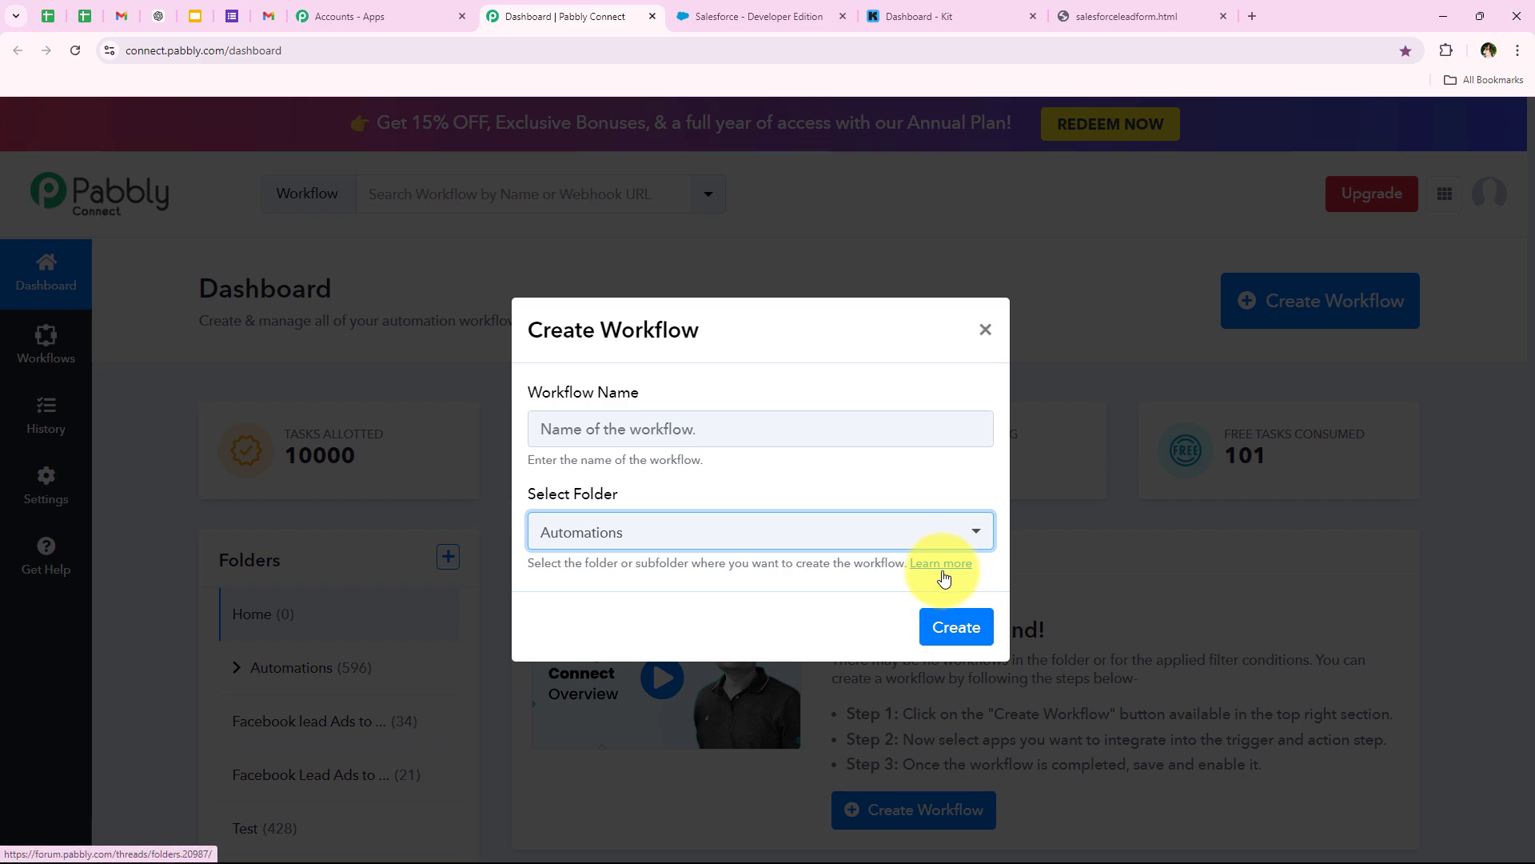
- Name the workflow 'How to Create Kit Subscriber from Salesforce Lead' and create it
{"action": "left_click_drag", "start_coordinate": [530, 397], "coordinate": [646, 401]}
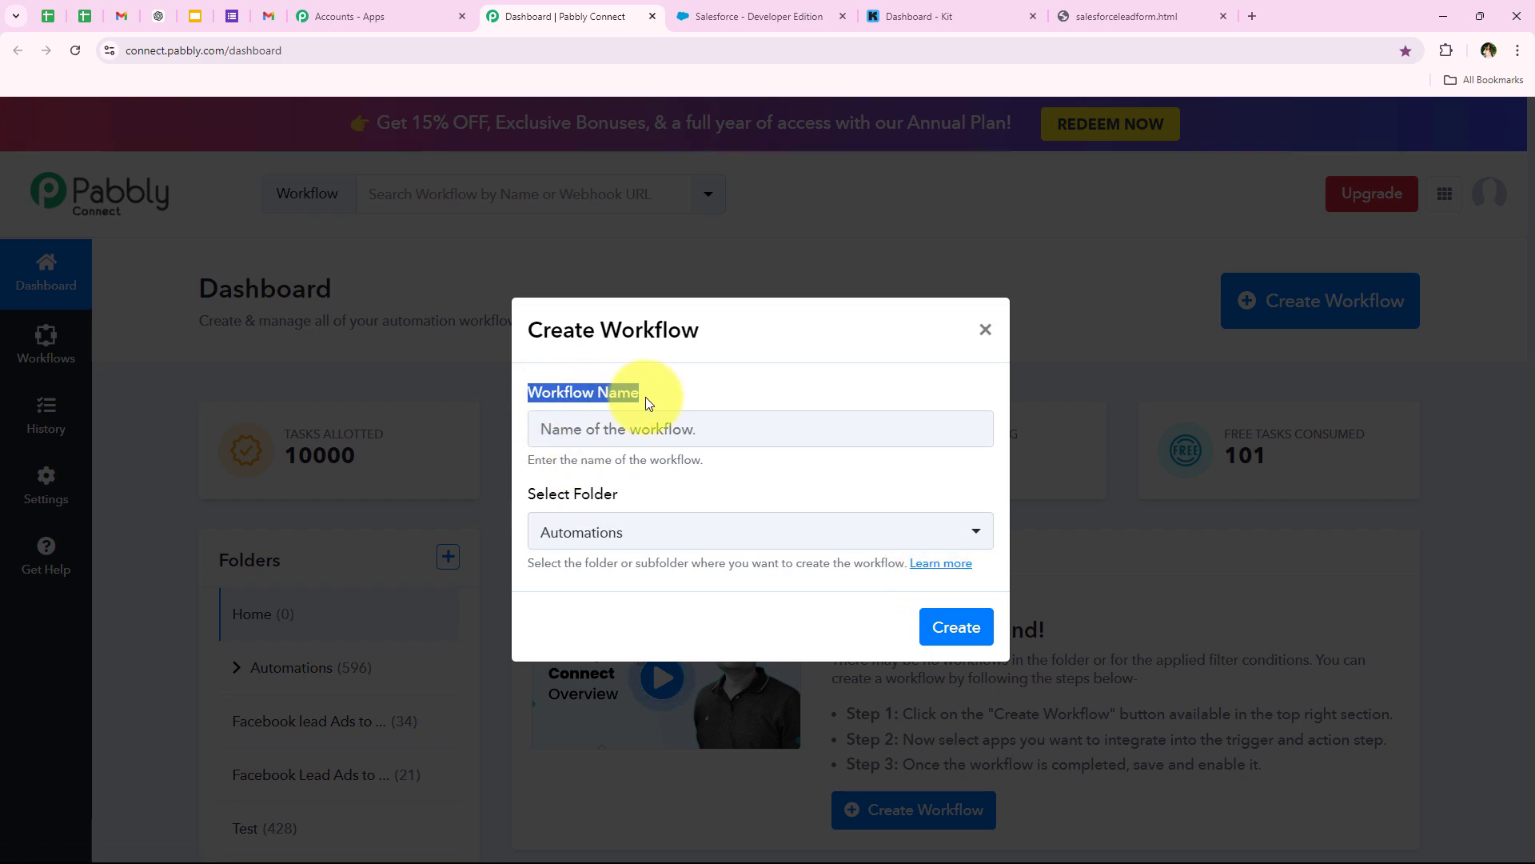
{"action": "left_click", "coordinate": [645, 397]}
{"action": "left_click", "coordinate": [608, 425]}
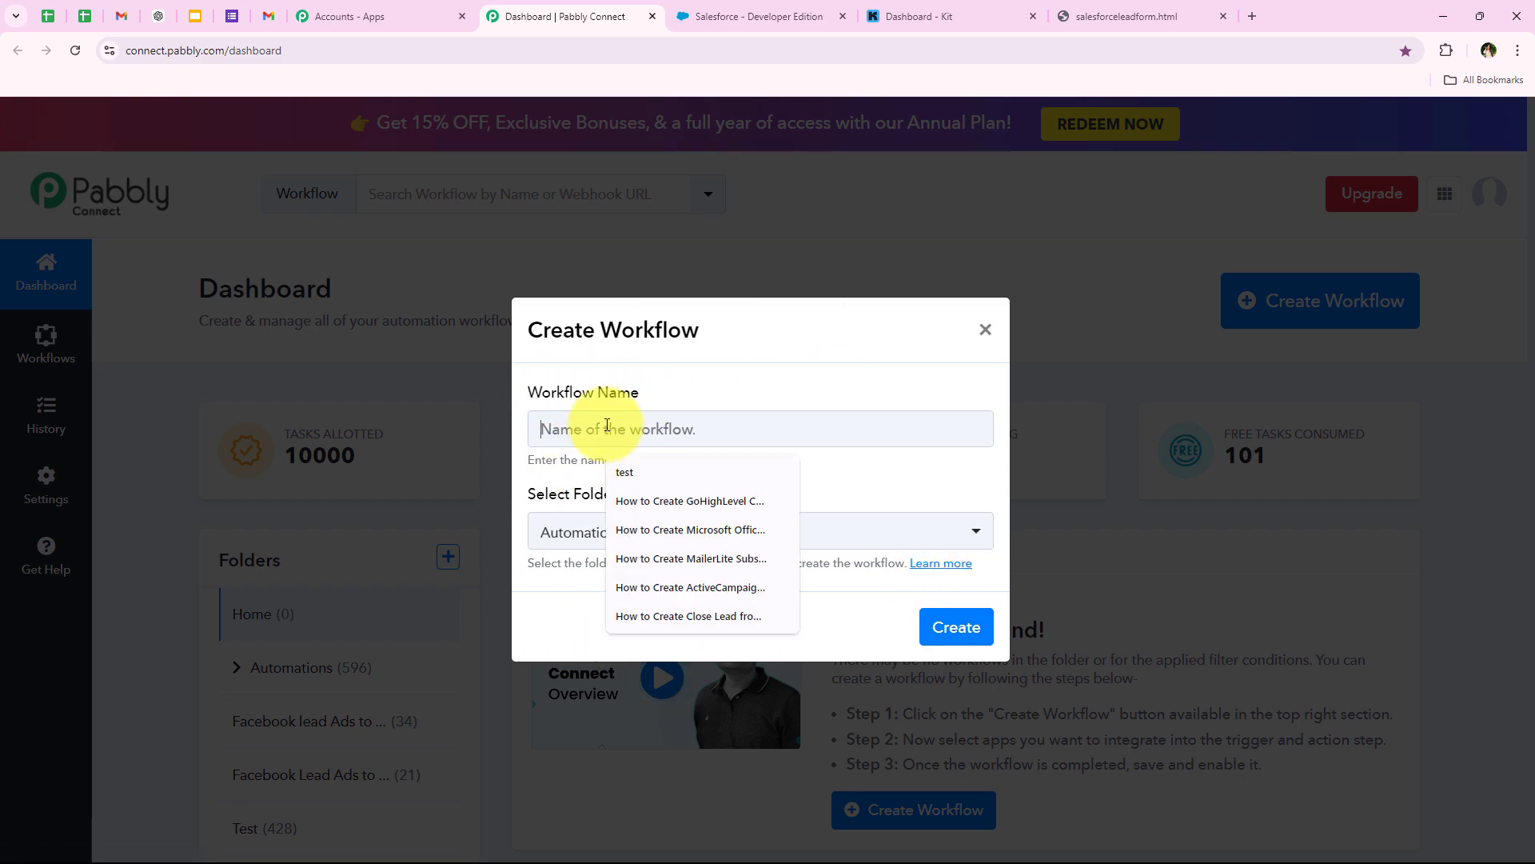
{"action": "type", "text": "How to Create Kit Subscriber from Salesforce Lead"}
{"action": "left_click_drag", "start_coordinate": [541, 429], "coordinate": [919, 425]}
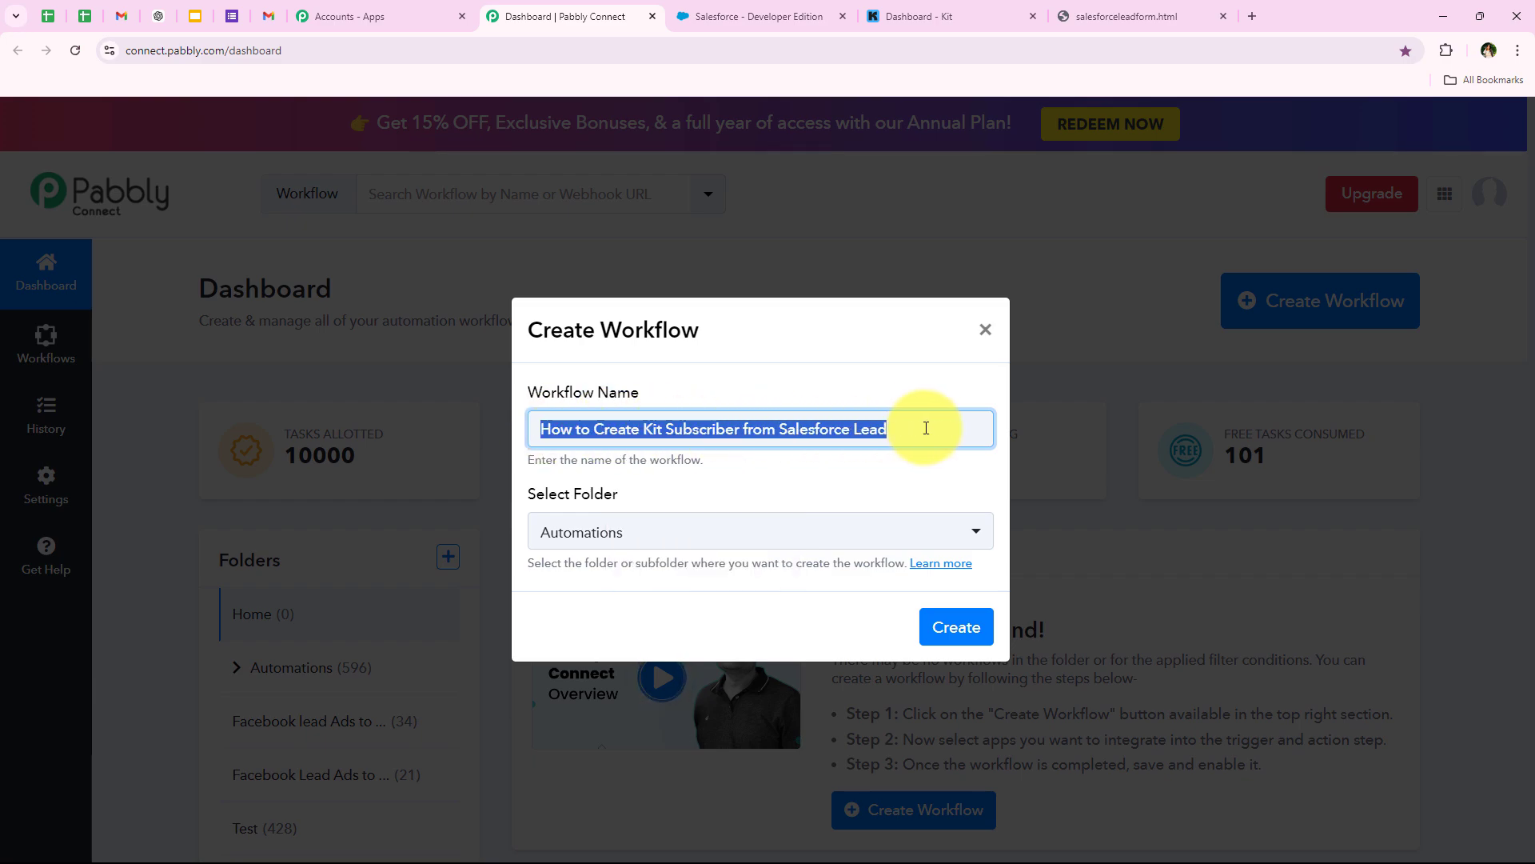
{"action": "left_click", "coordinate": [987, 643]}
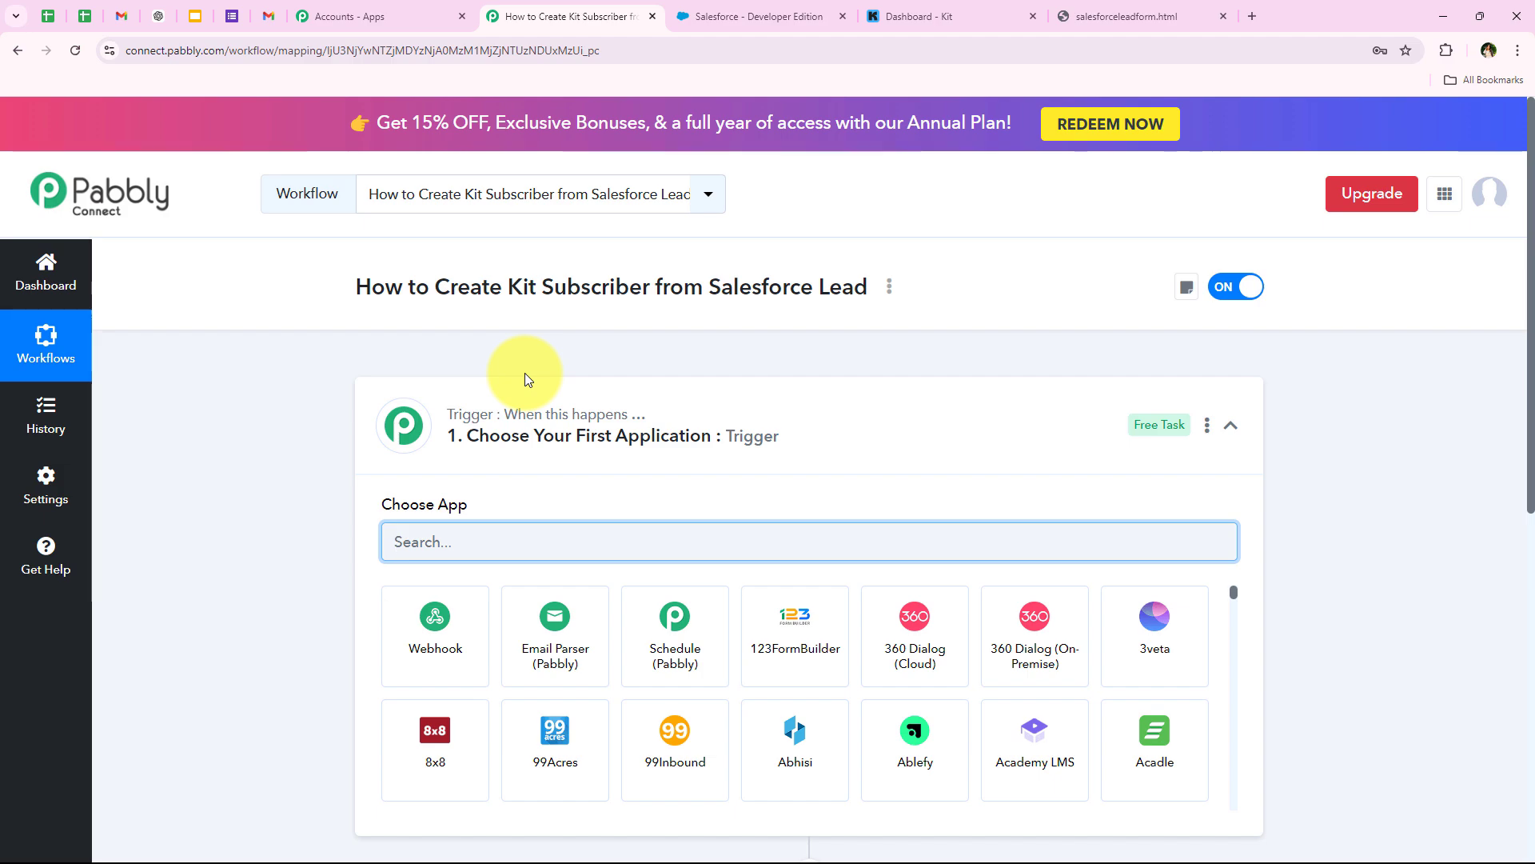
- Expand the Trigger step and search its app list for 'Salesforce'
{"action": "left_click", "coordinate": [755, 424]}
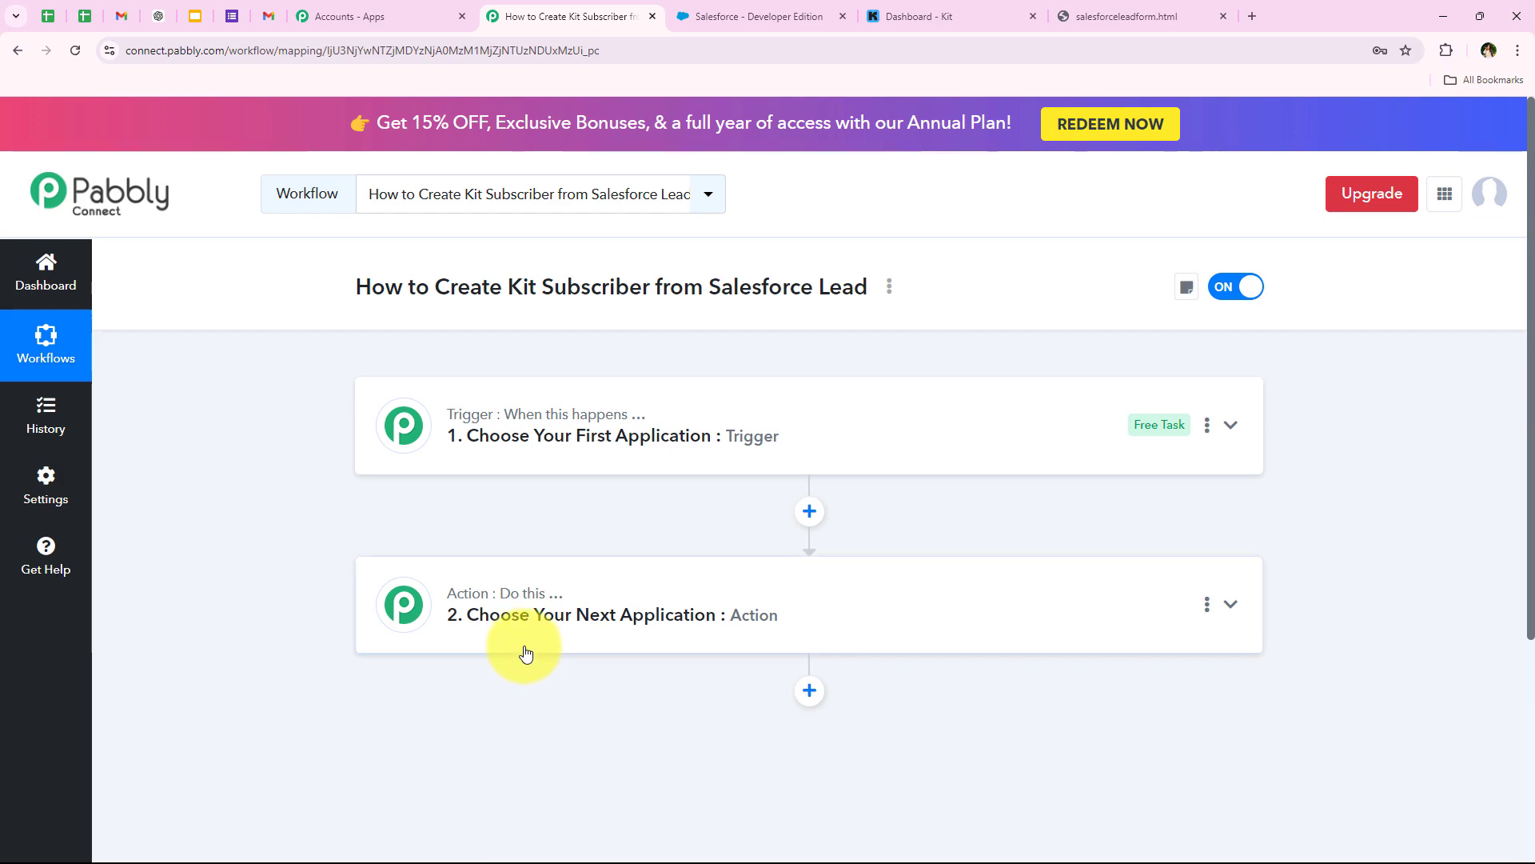
{"action": "left_click", "coordinate": [406, 419]}
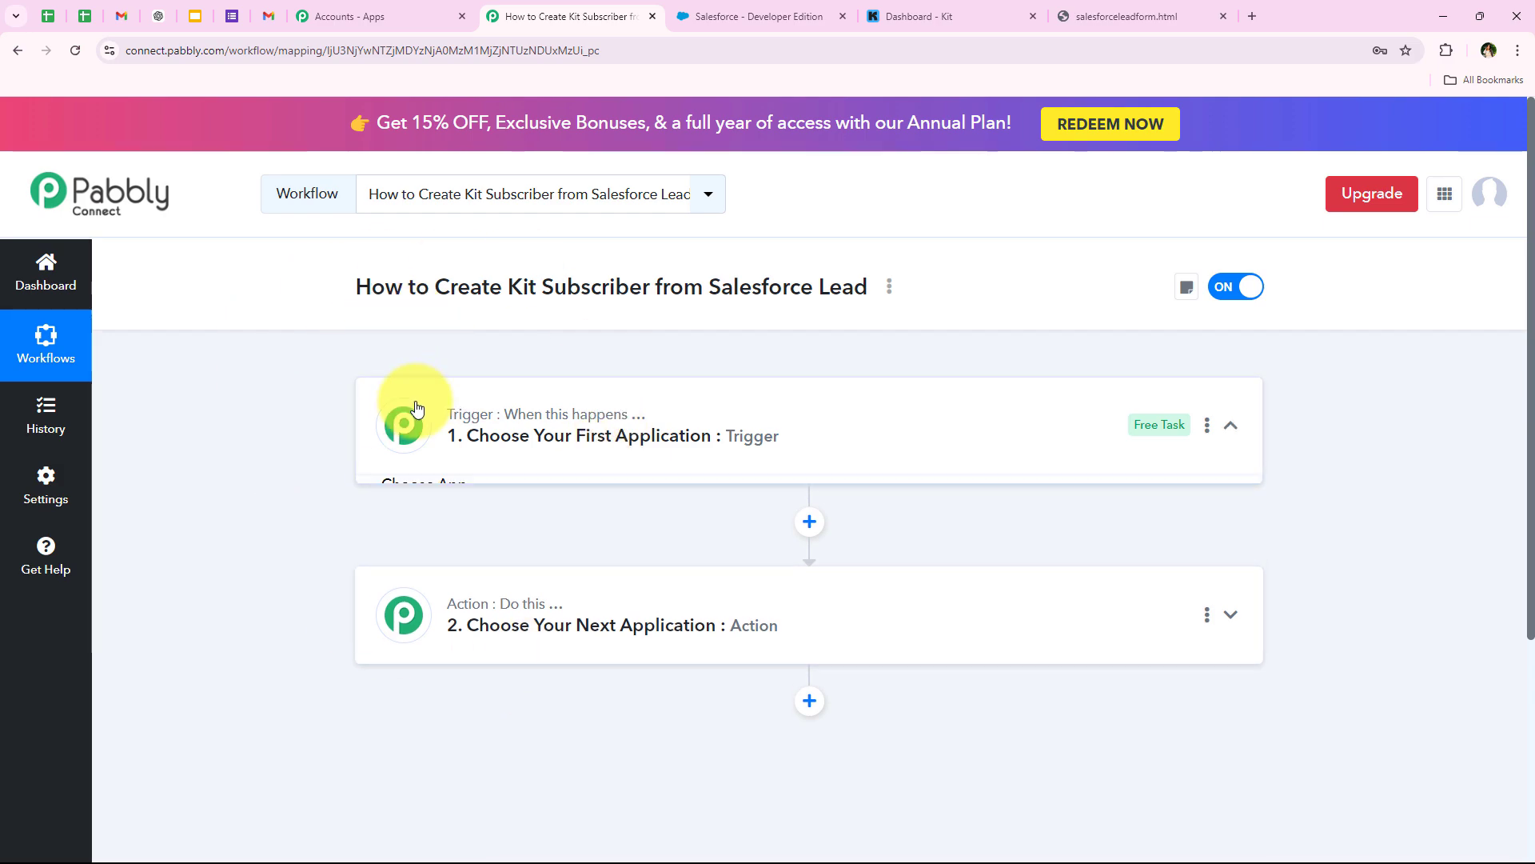
{"action": "left_click", "coordinate": [438, 540]}
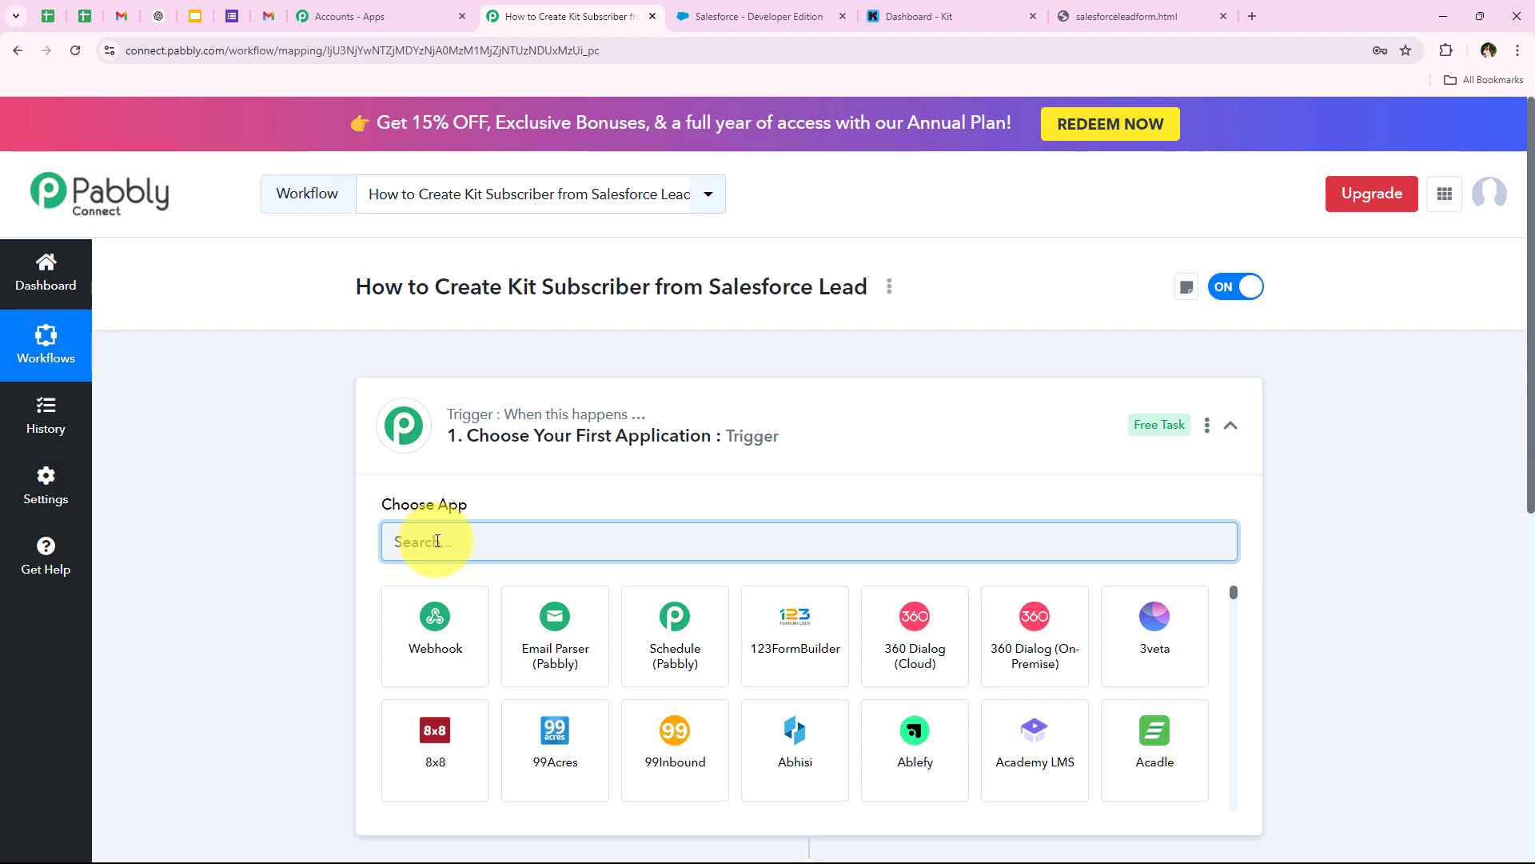
{"action": "type", "text": "Salesforc"}
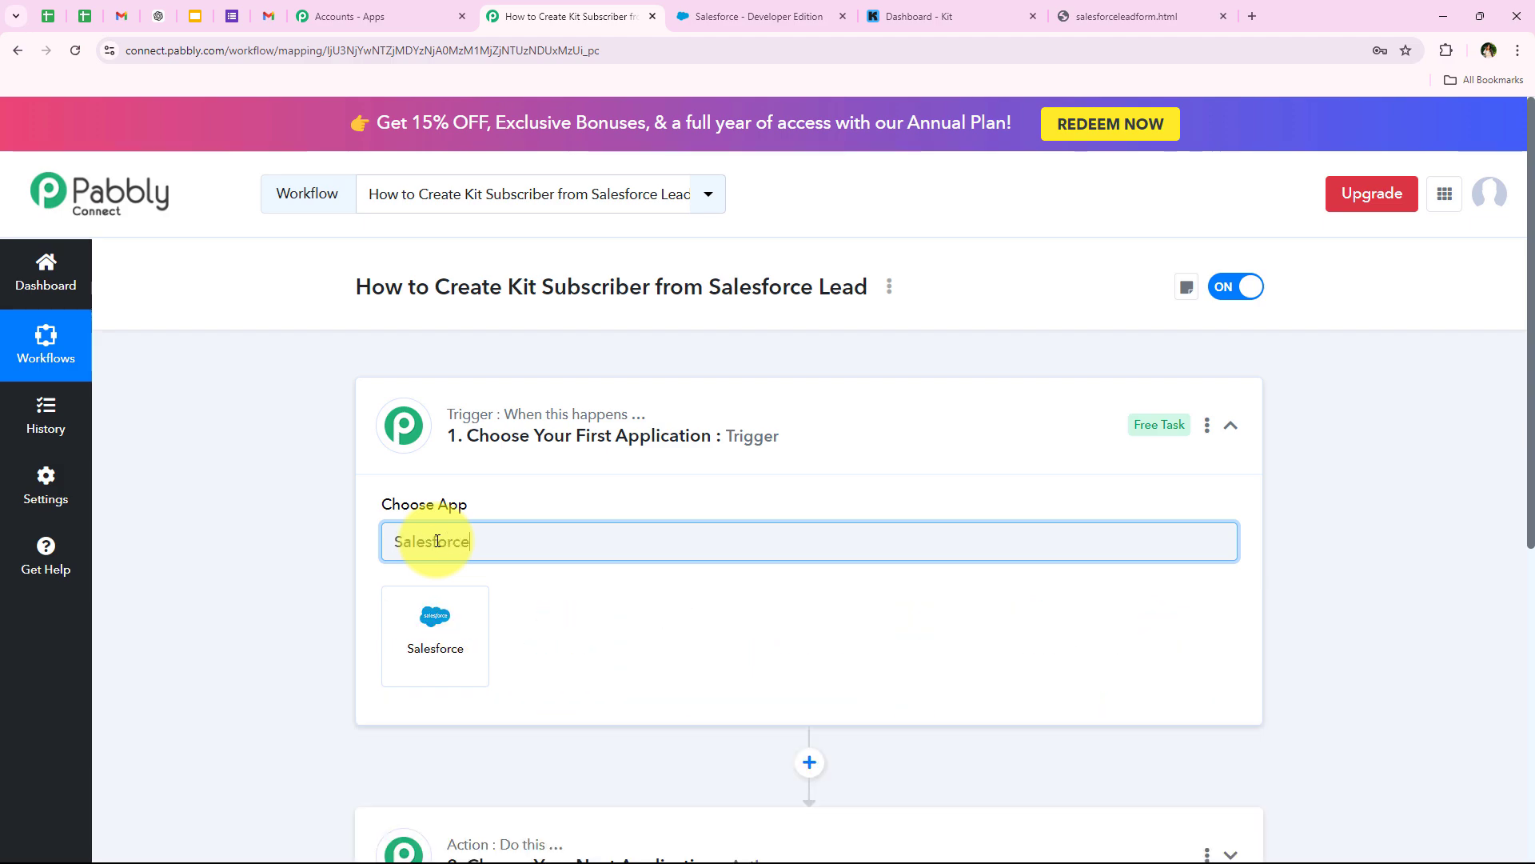
{"action": "type", "text": "e"}
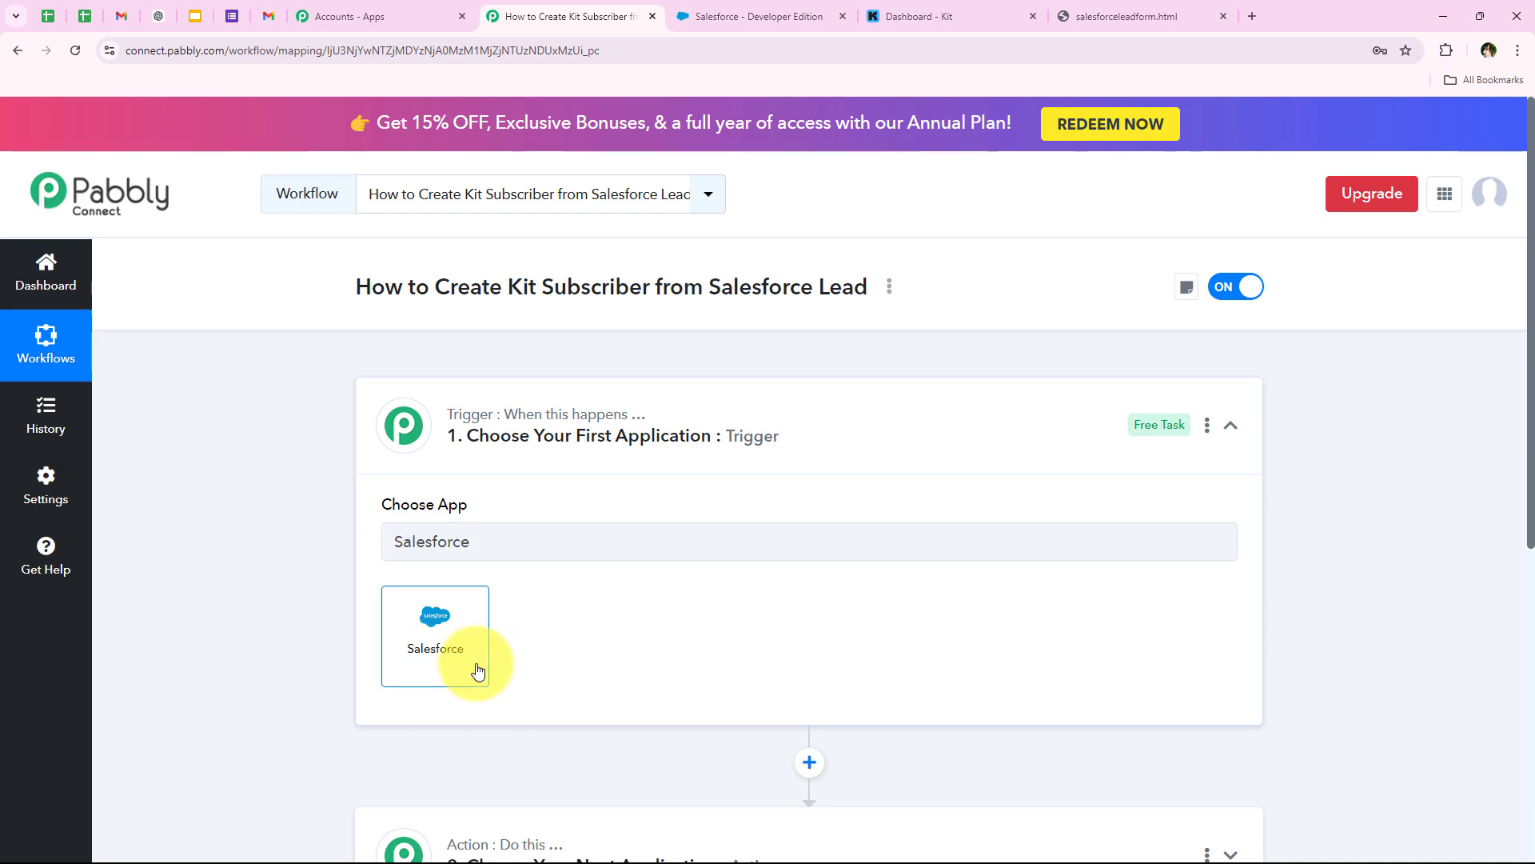
- Make Salesforce the trigger app with the New Lead event and start connecting the account
{"action": "left_click", "coordinate": [479, 668]}
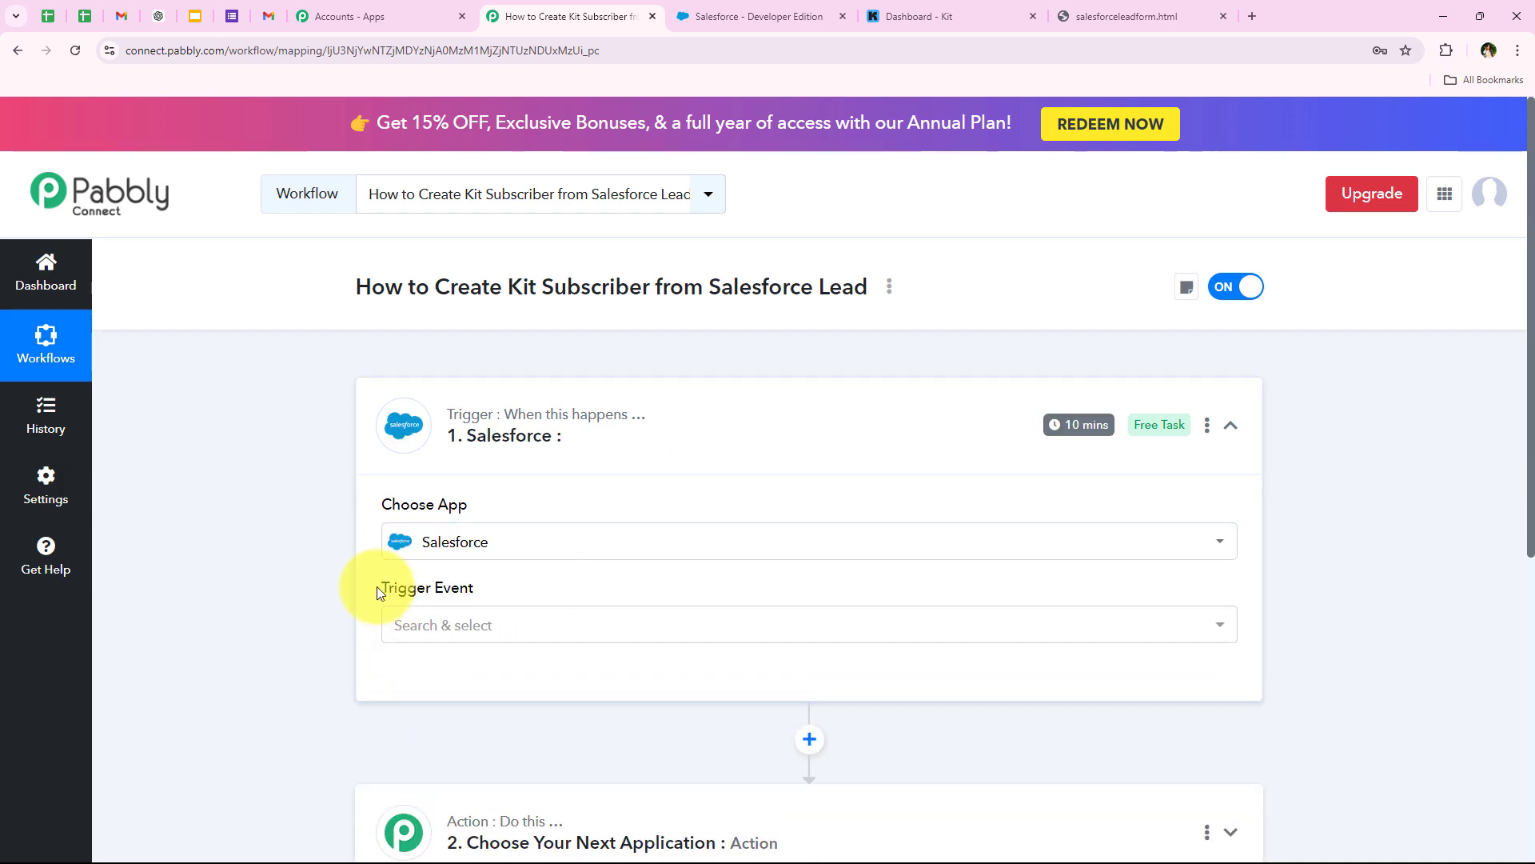
{"action": "left_click_drag", "start_coordinate": [377, 587], "coordinate": [475, 583]}
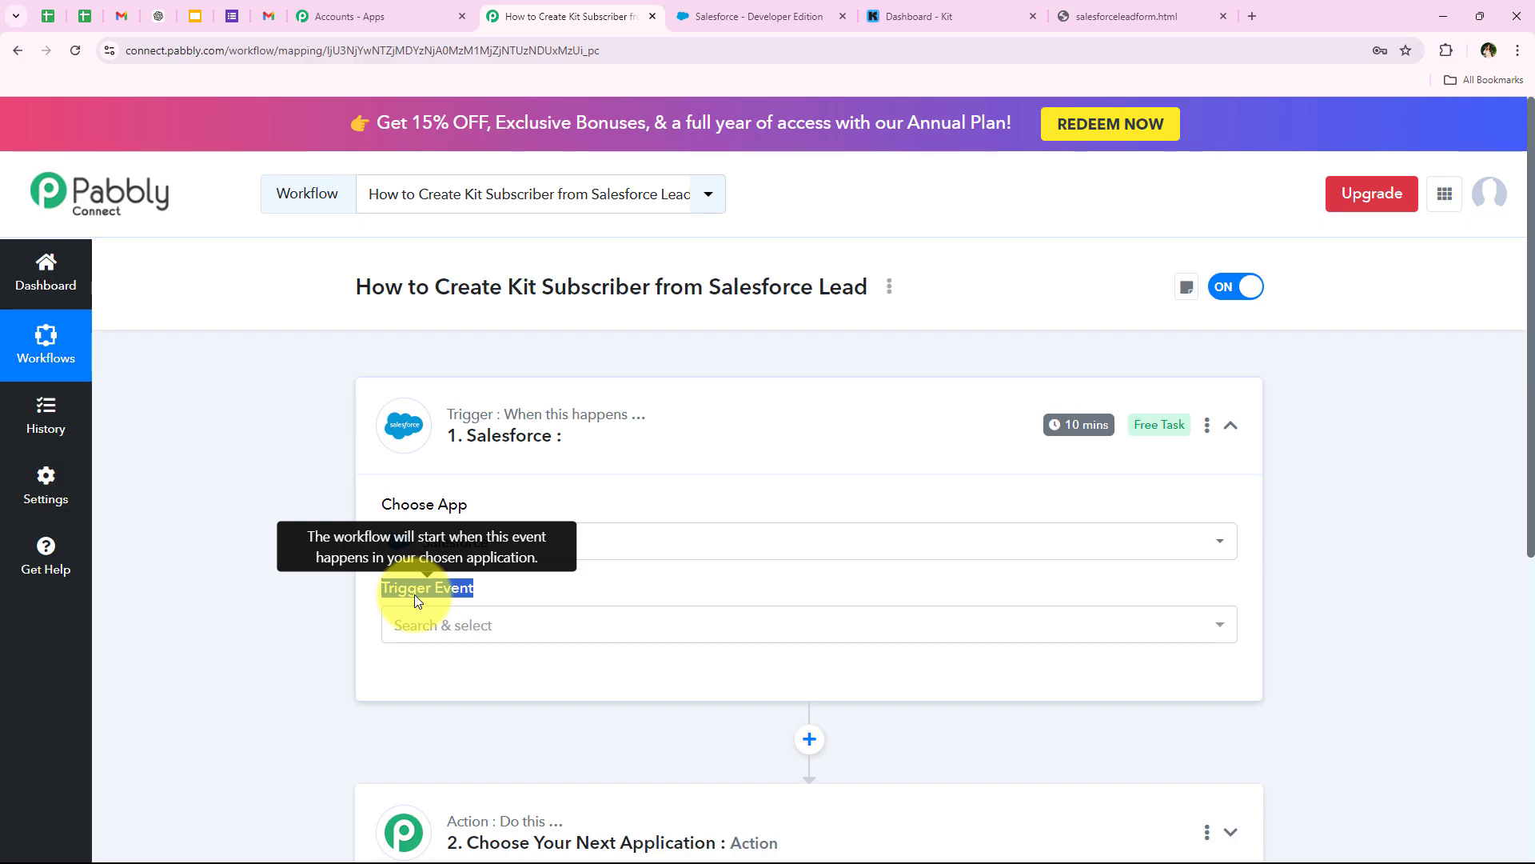
{"action": "left_click", "coordinate": [410, 624]}
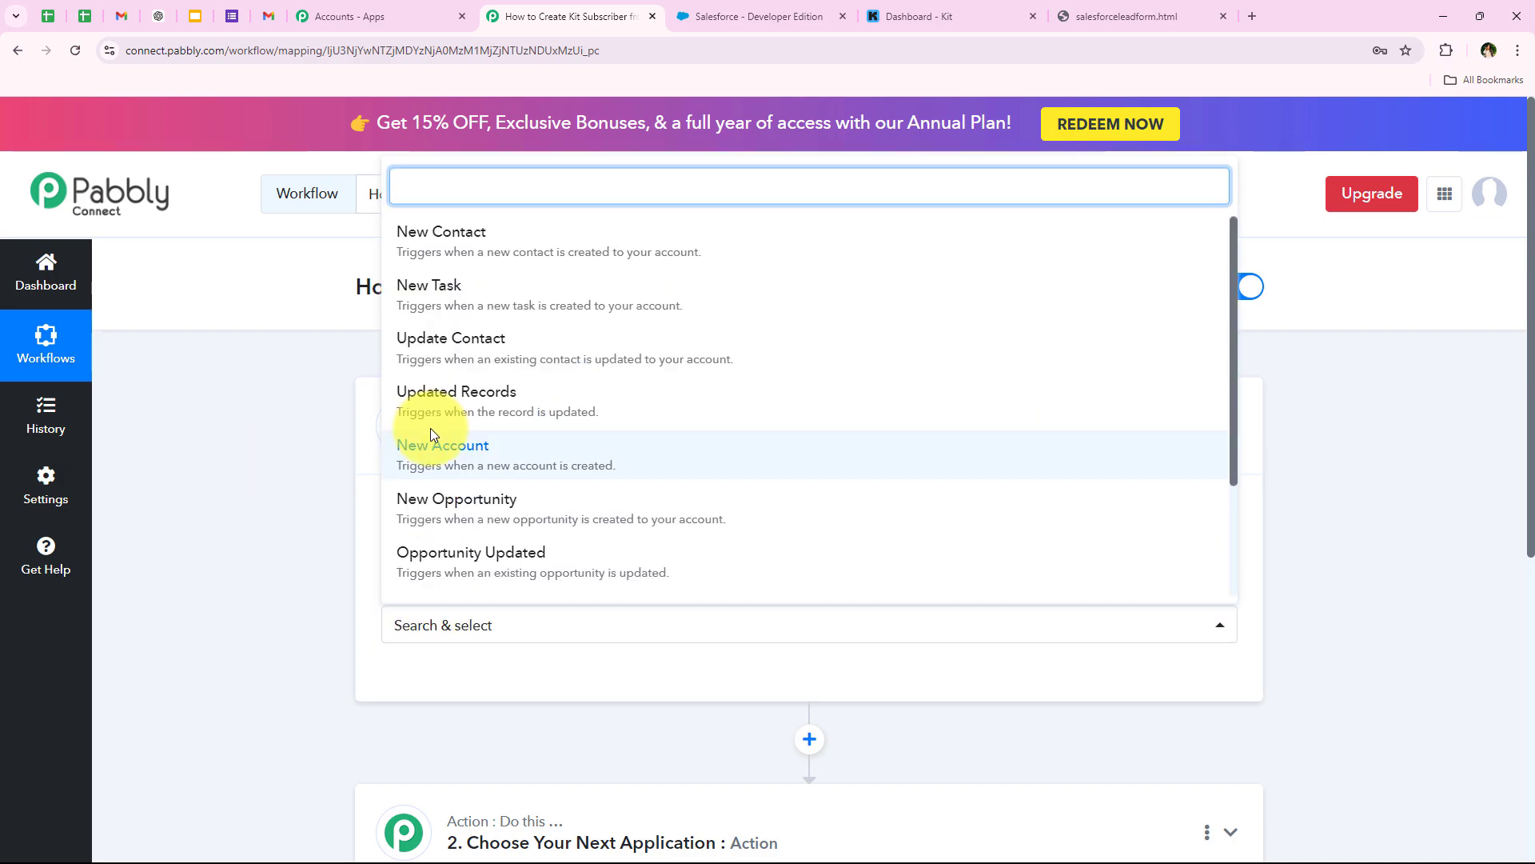
{"action": "scroll", "coordinate": [430, 432], "scroll_direction": "down", "scroll_amount": 2}
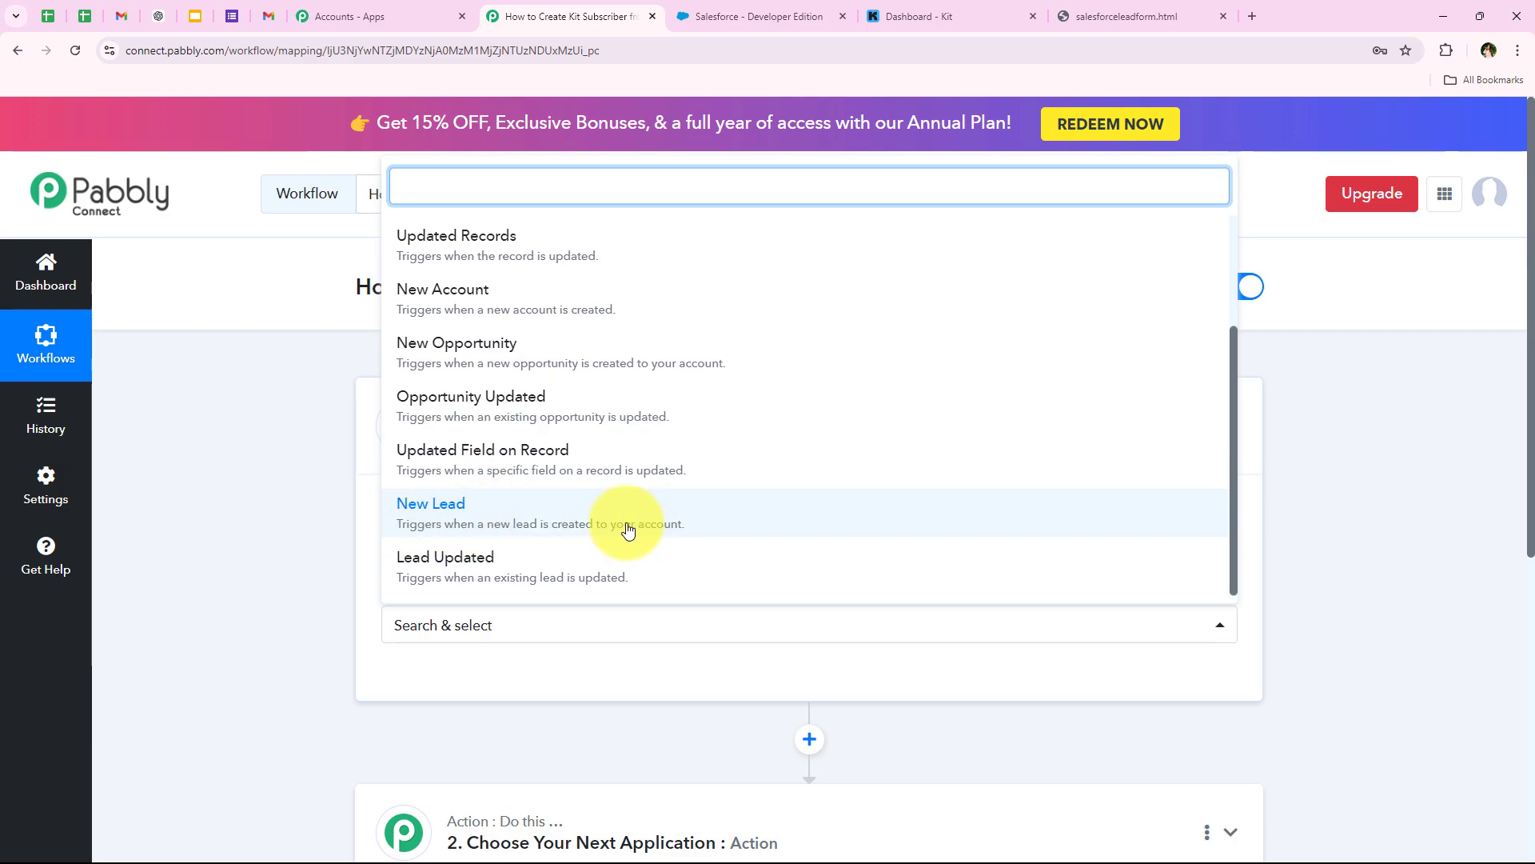
{"action": "left_click", "coordinate": [433, 534]}
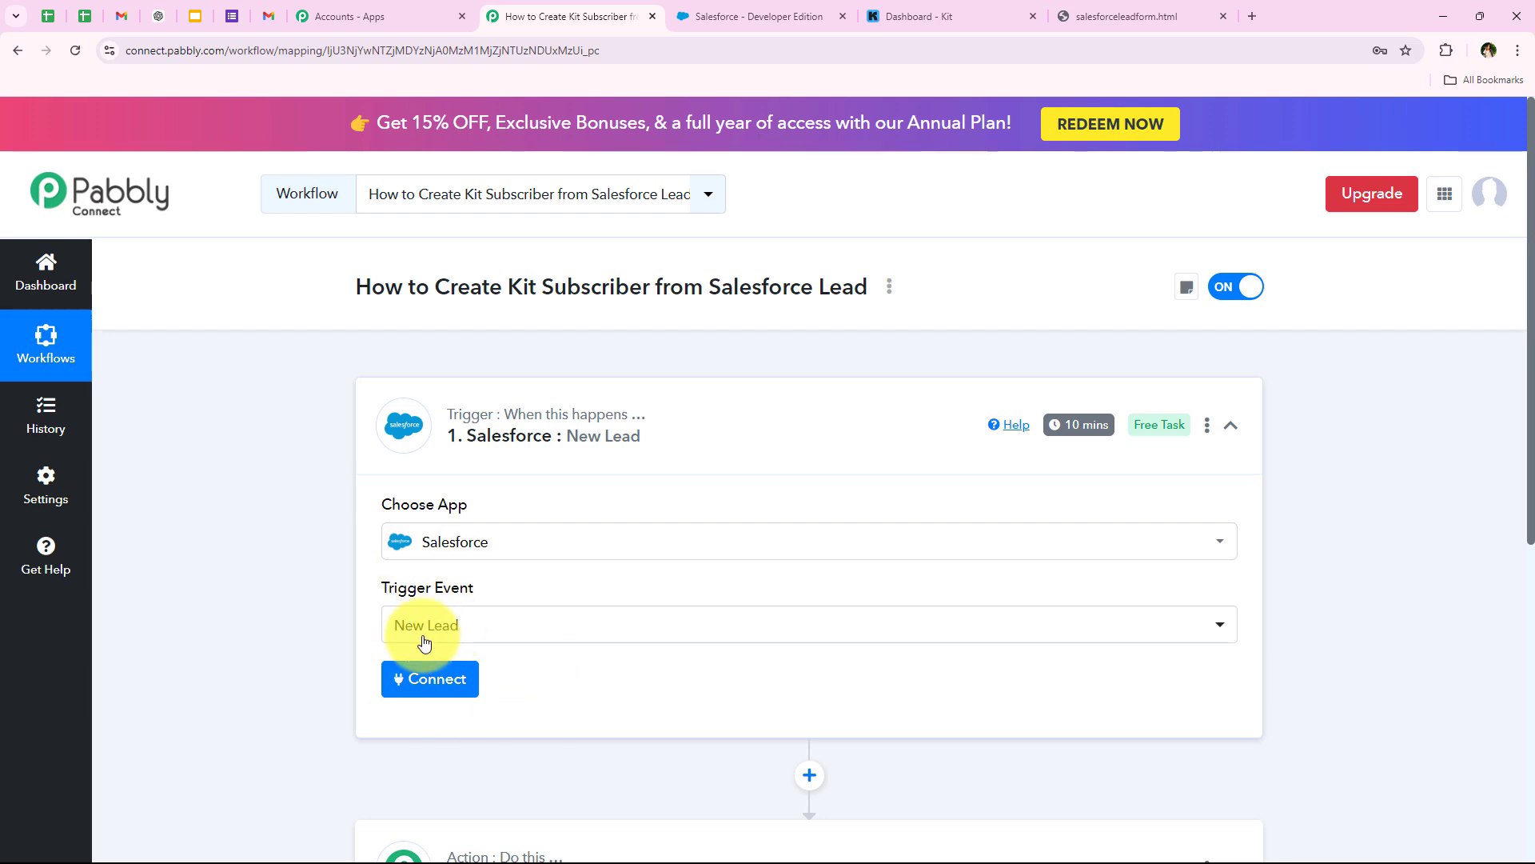
{"action": "left_click", "coordinate": [391, 688]}
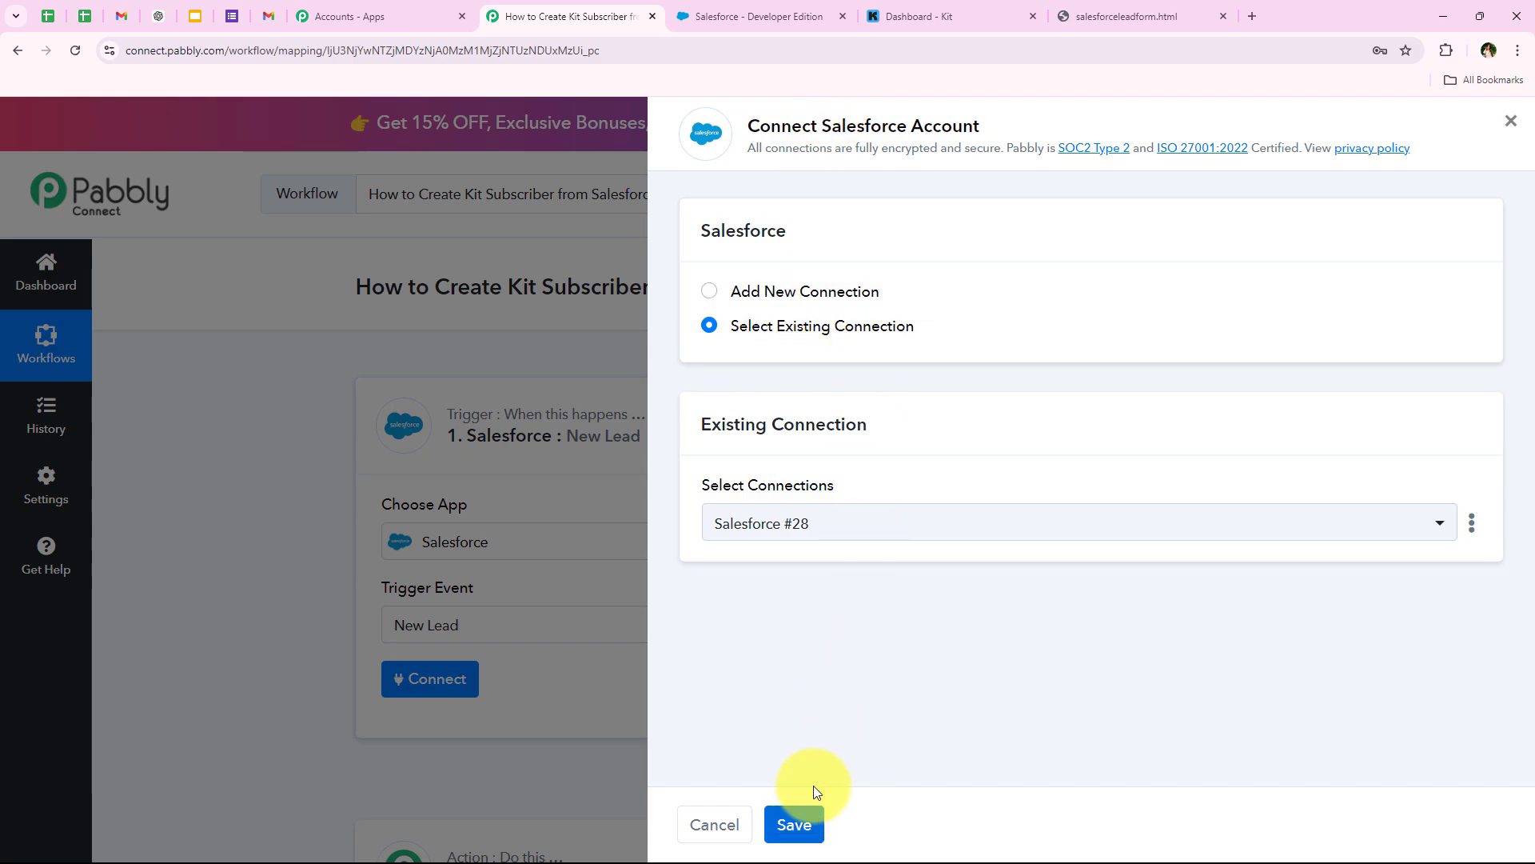
- Add a new Salesforce connection and allow Pabbly Connect access in the authorization popup
{"action": "left_click", "coordinate": [758, 287]}
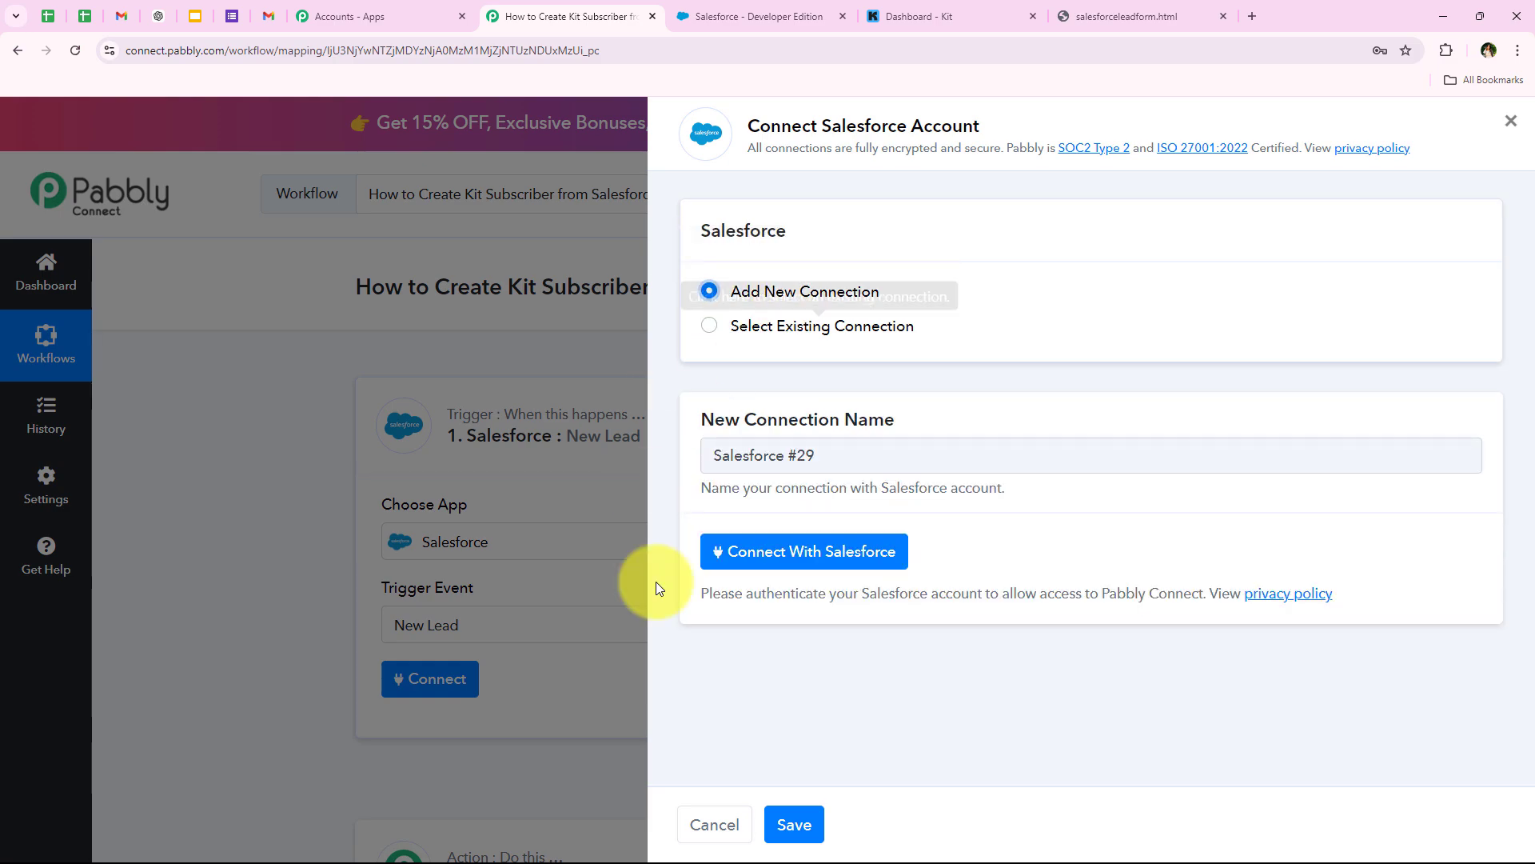
{"action": "left_click", "coordinate": [843, 564]}
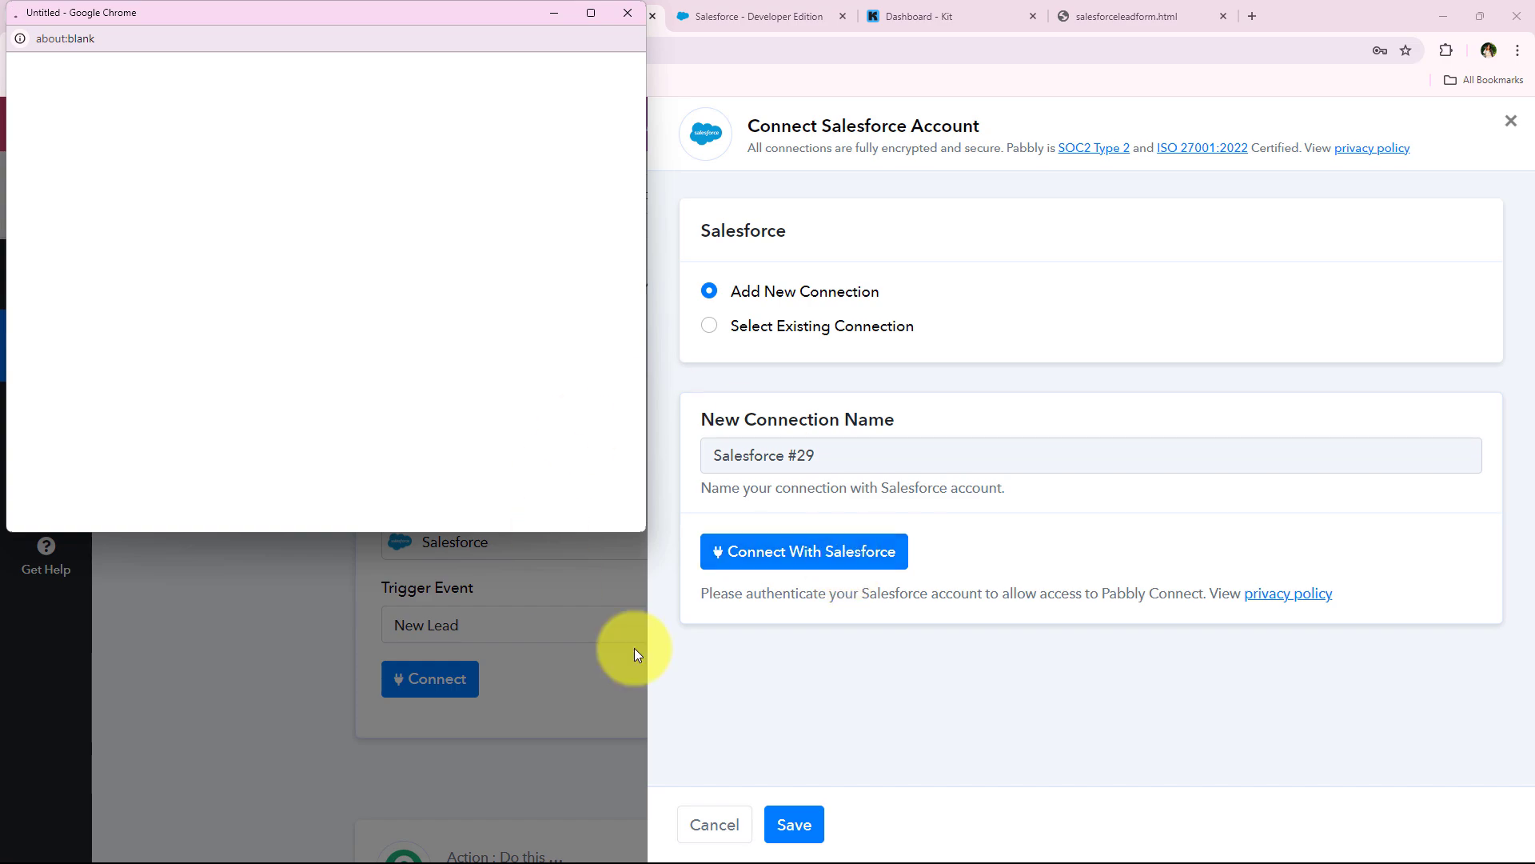
{"action": "left_click_drag", "start_coordinate": [411, 532], "coordinate": [420, 861]}
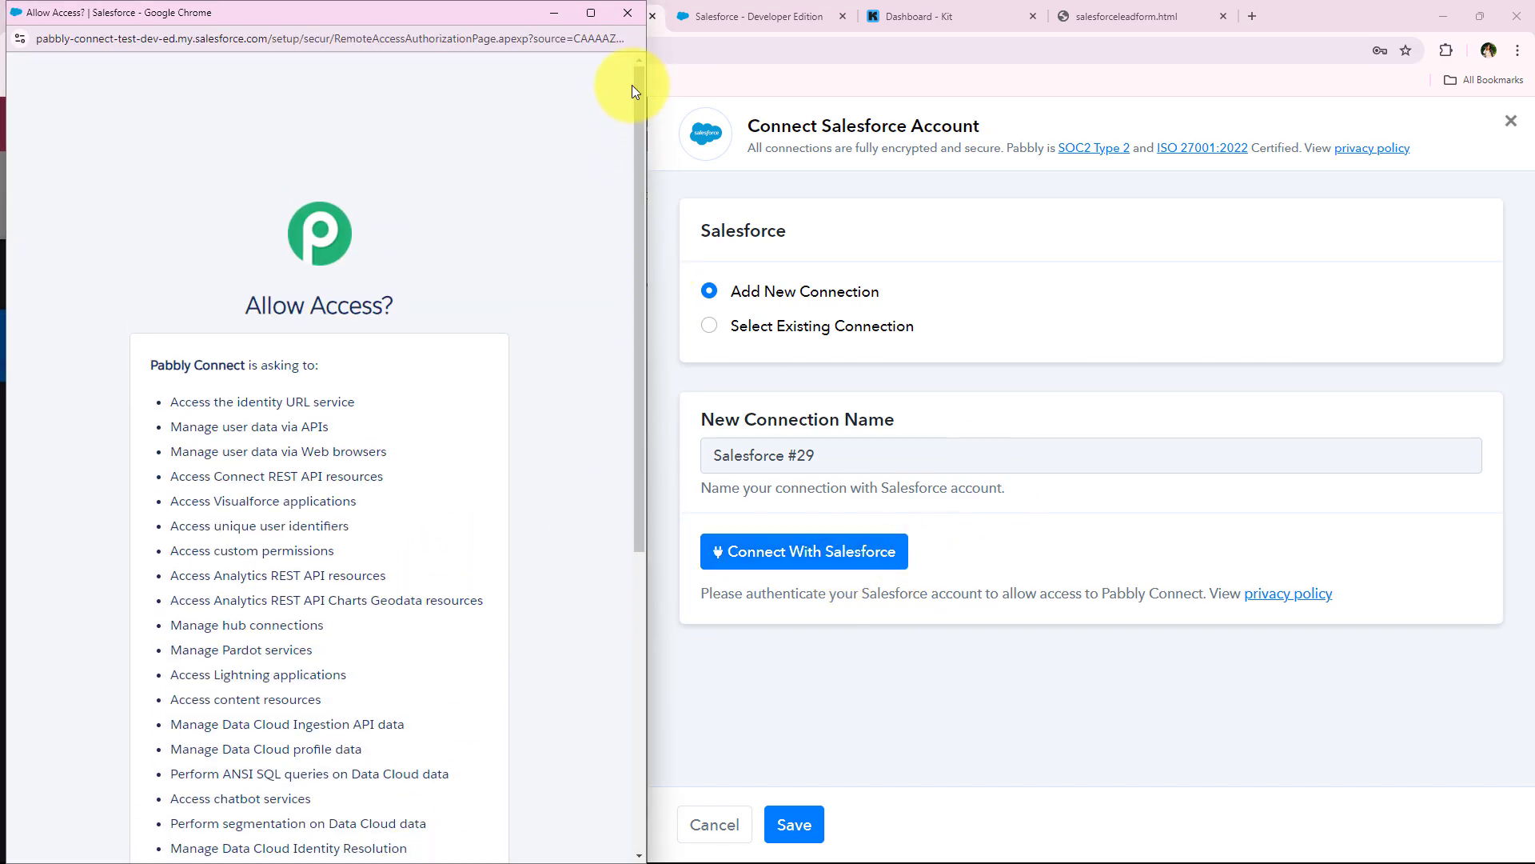
{"action": "left_click_drag", "start_coordinate": [640, 83], "coordinate": [626, 787]}
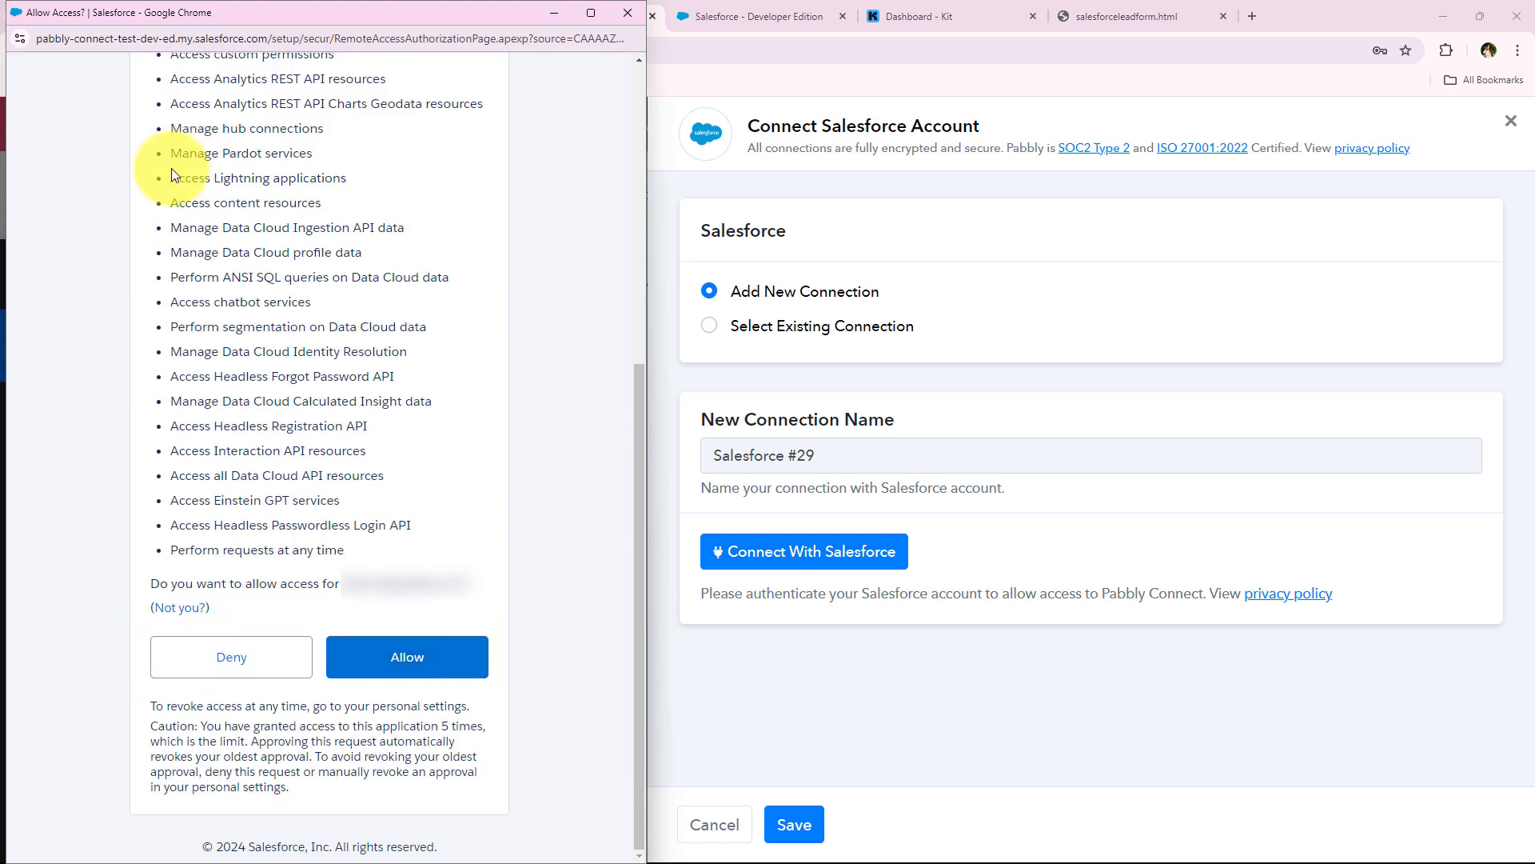
{"action": "left_click_drag", "start_coordinate": [171, 178], "coordinate": [400, 524]}
{"action": "left_click", "coordinate": [318, 543]}
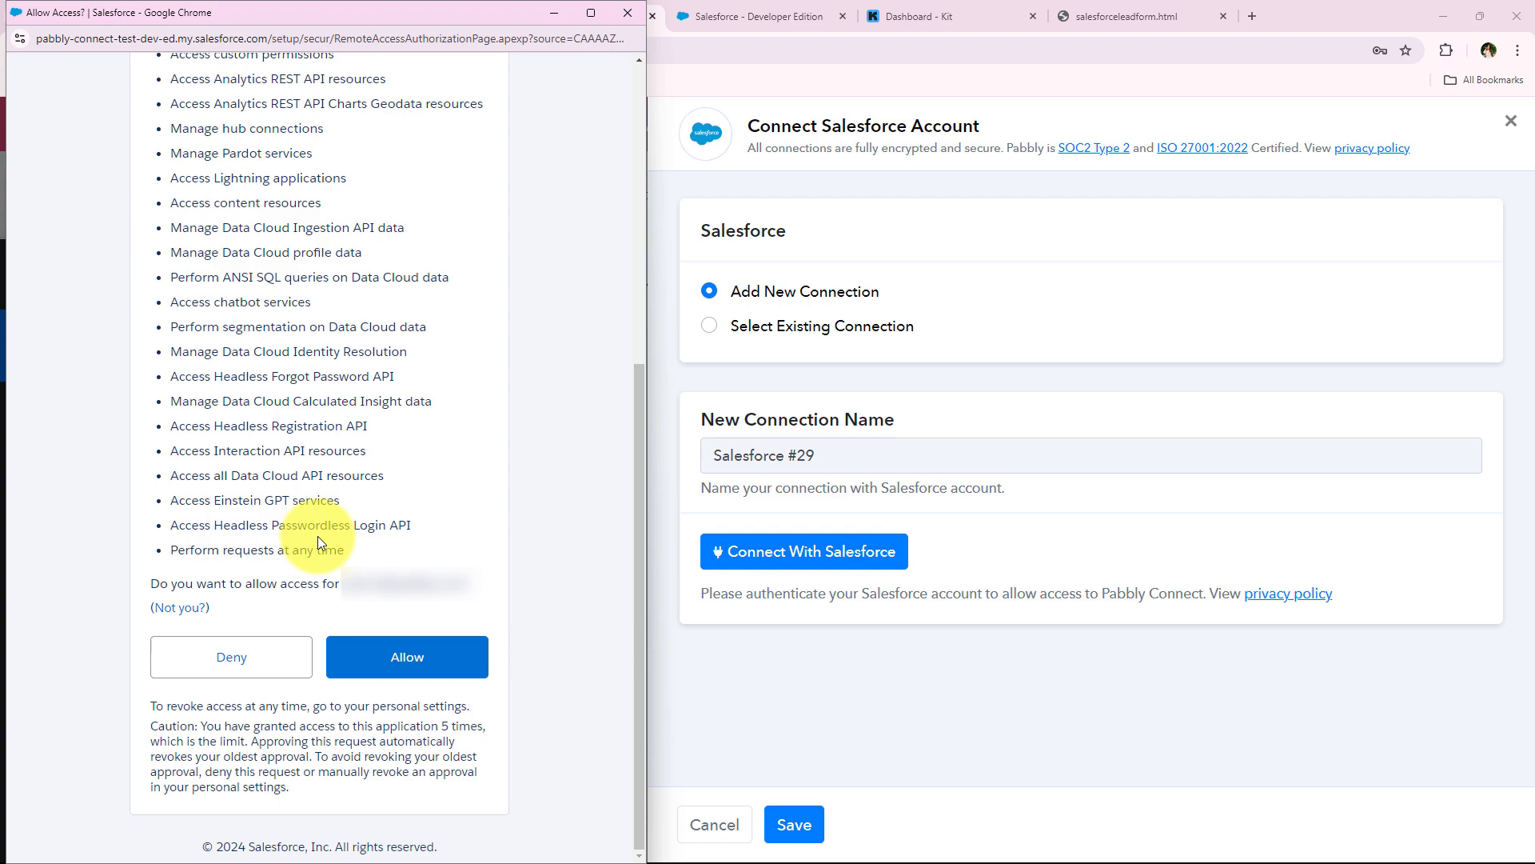
{"action": "left_click", "coordinate": [395, 659]}
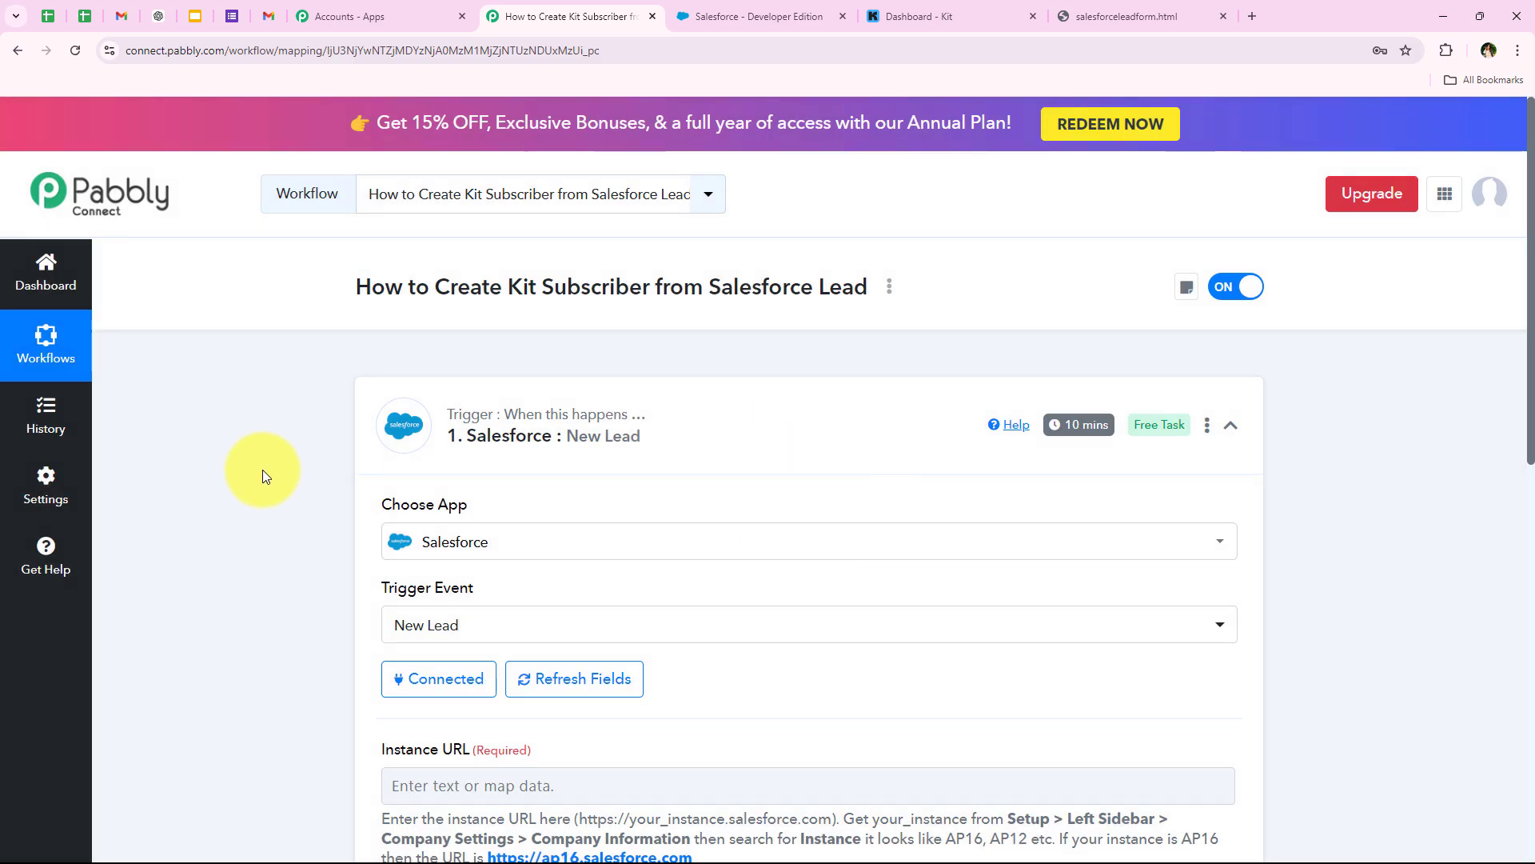
{"action": "scroll", "coordinate": [262, 471], "scroll_direction": "down", "scroll_amount": 1}
{"action": "scroll", "coordinate": [290, 564], "scroll_direction": "down", "scroll_amount": 3}
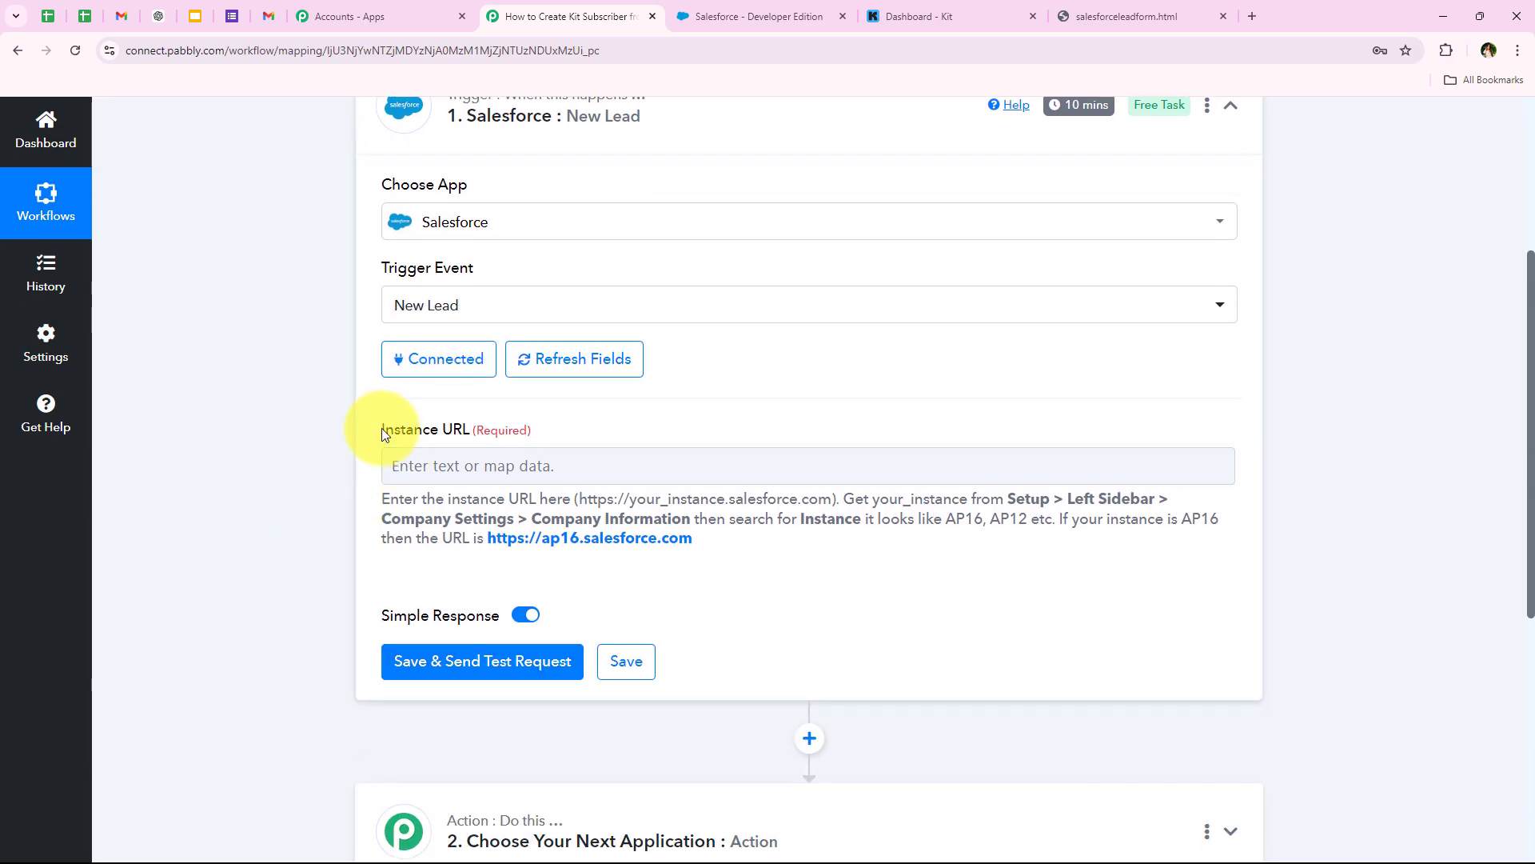
{"action": "left_click_drag", "start_coordinate": [449, 436], "coordinate": [468, 430]}
{"action": "left_click", "coordinate": [320, 477]}
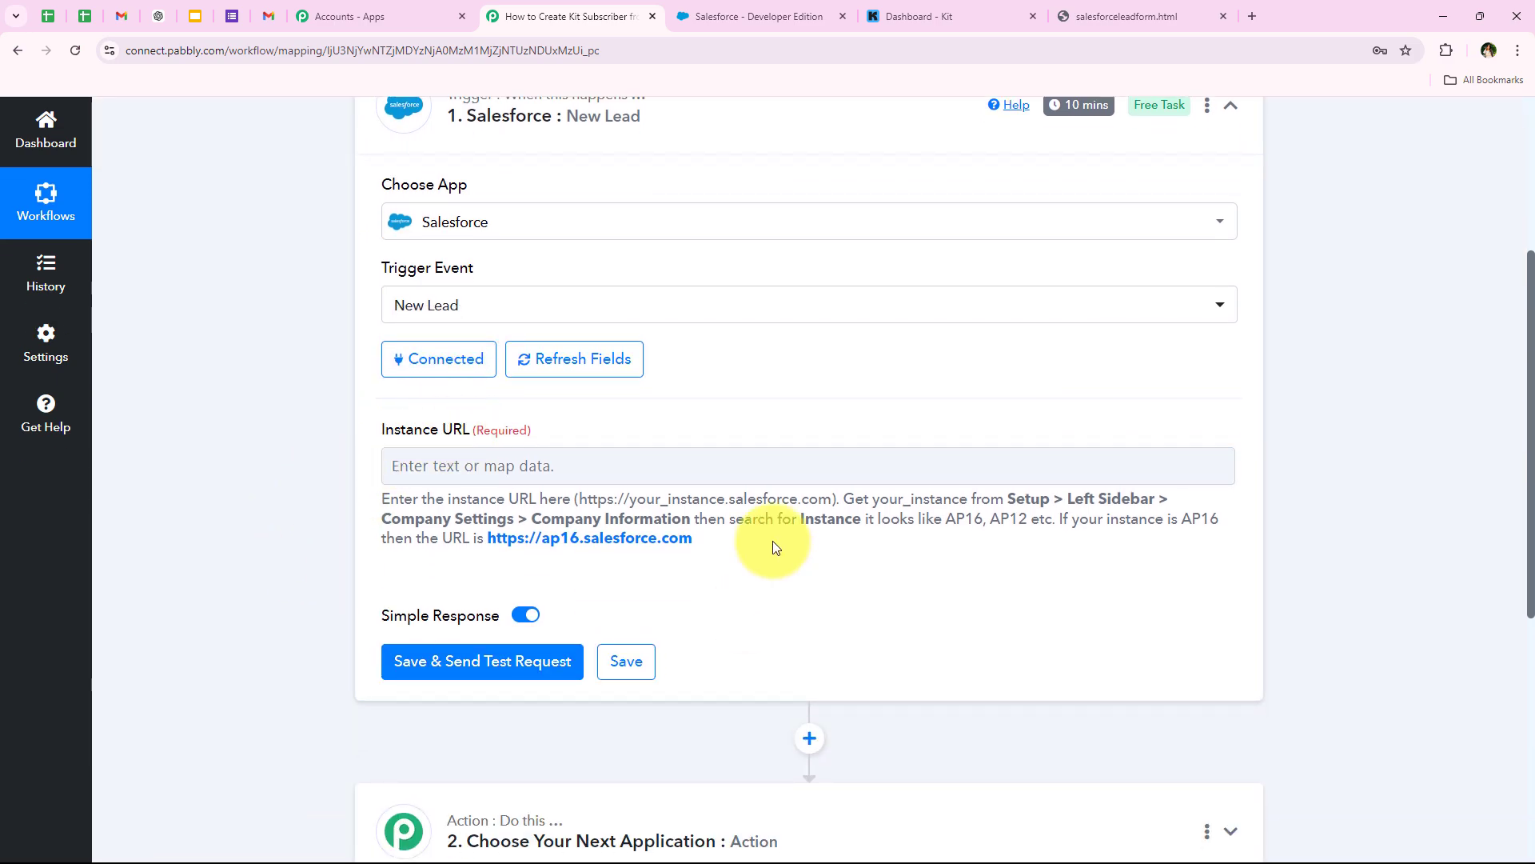
{"action": "left_click_drag", "start_coordinate": [384, 497], "coordinate": [582, 520]}
{"action": "left_click", "coordinate": [891, 464]}
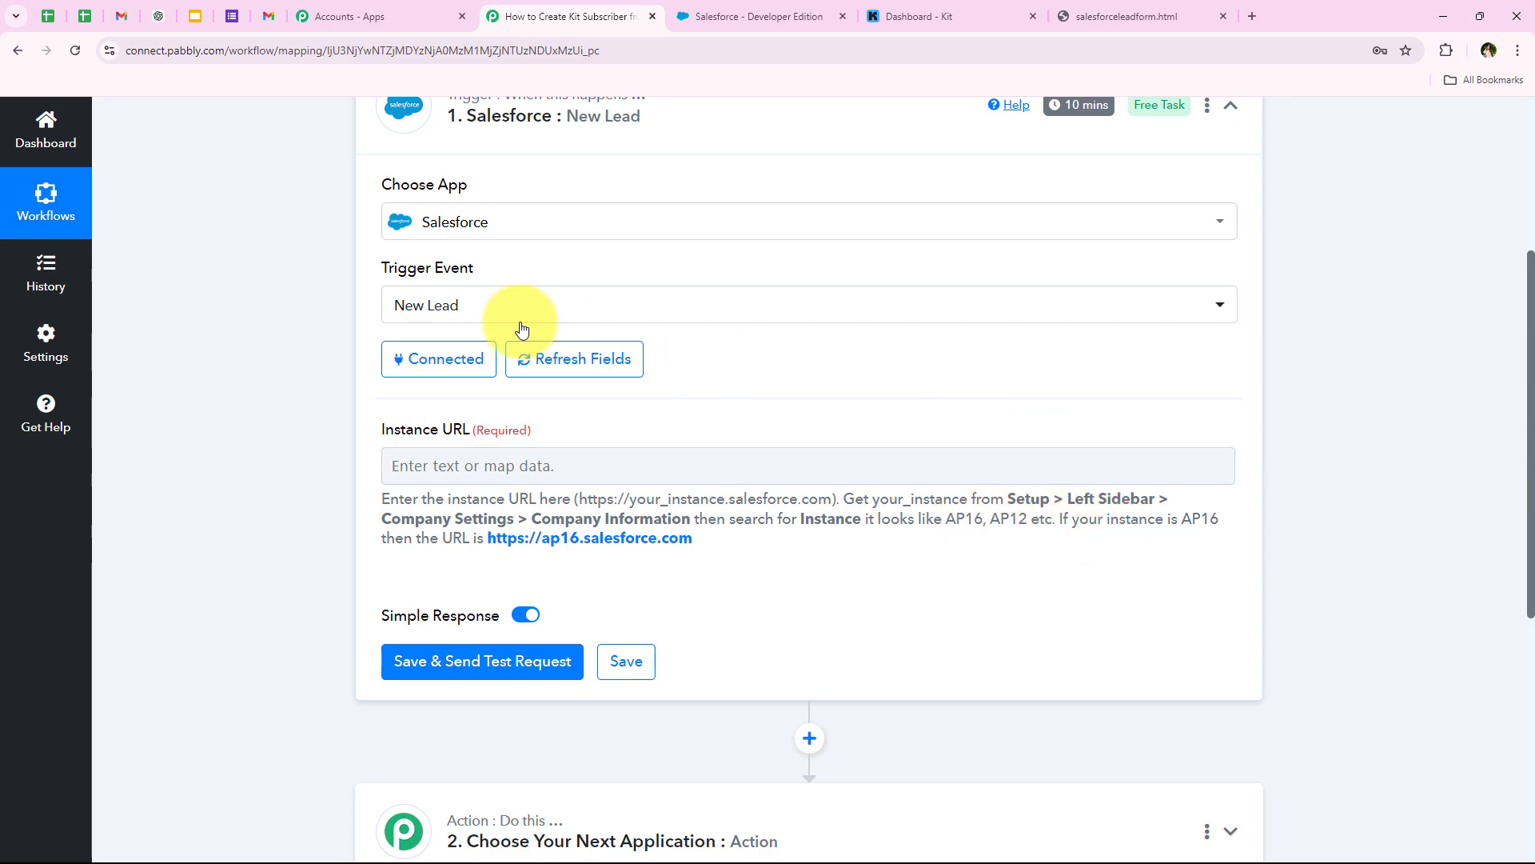
- Find instance AP55 in Salesforce Company Information and enter it in the Instance URL field
{"action": "left_click", "coordinate": [772, 9]}
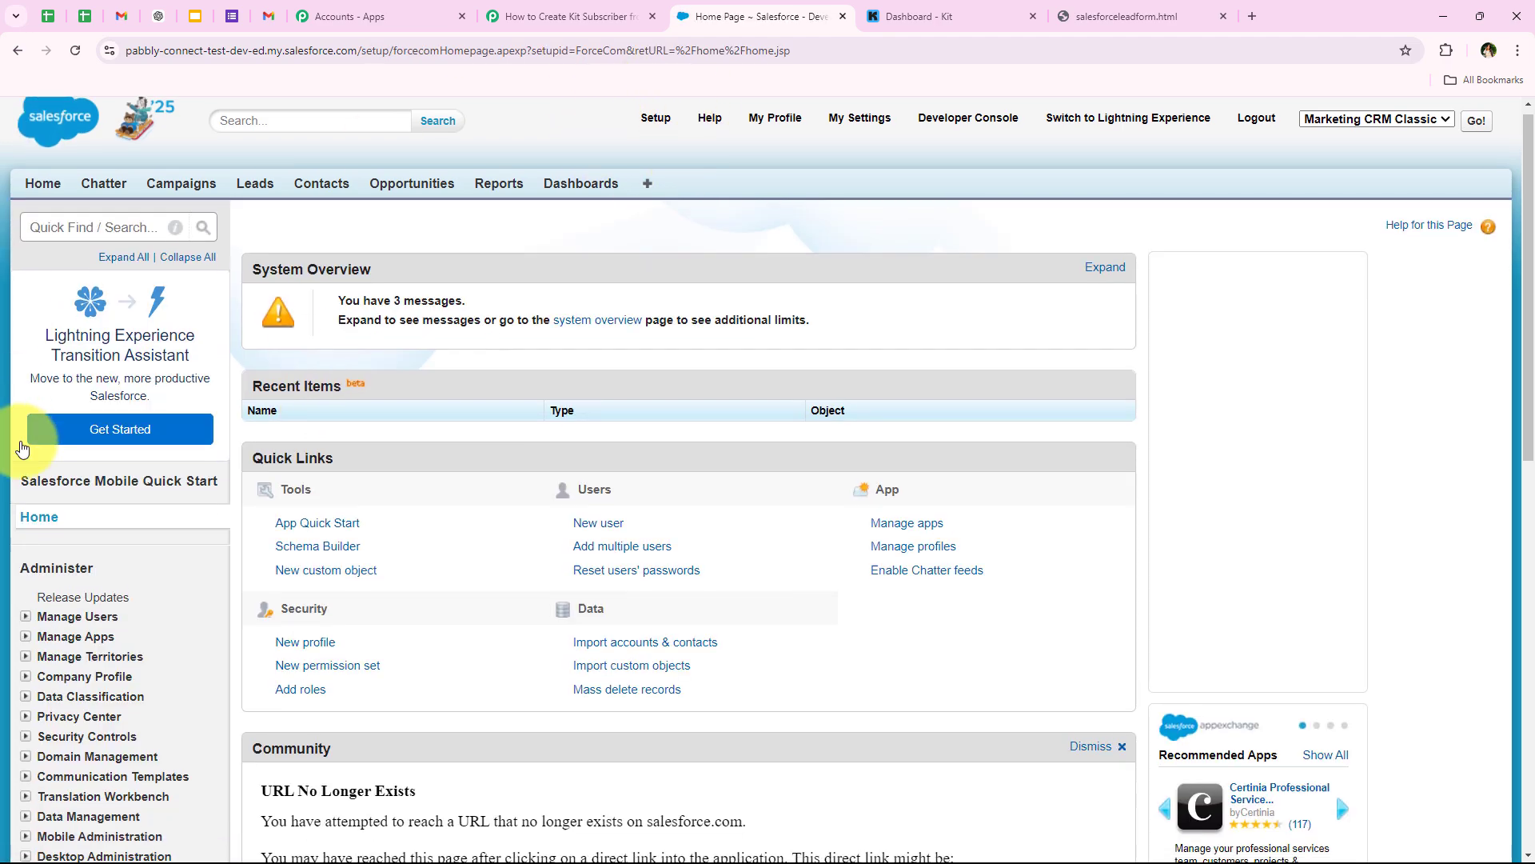
{"action": "scroll", "coordinate": [178, 482], "scroll_direction": "down", "scroll_amount": 4}
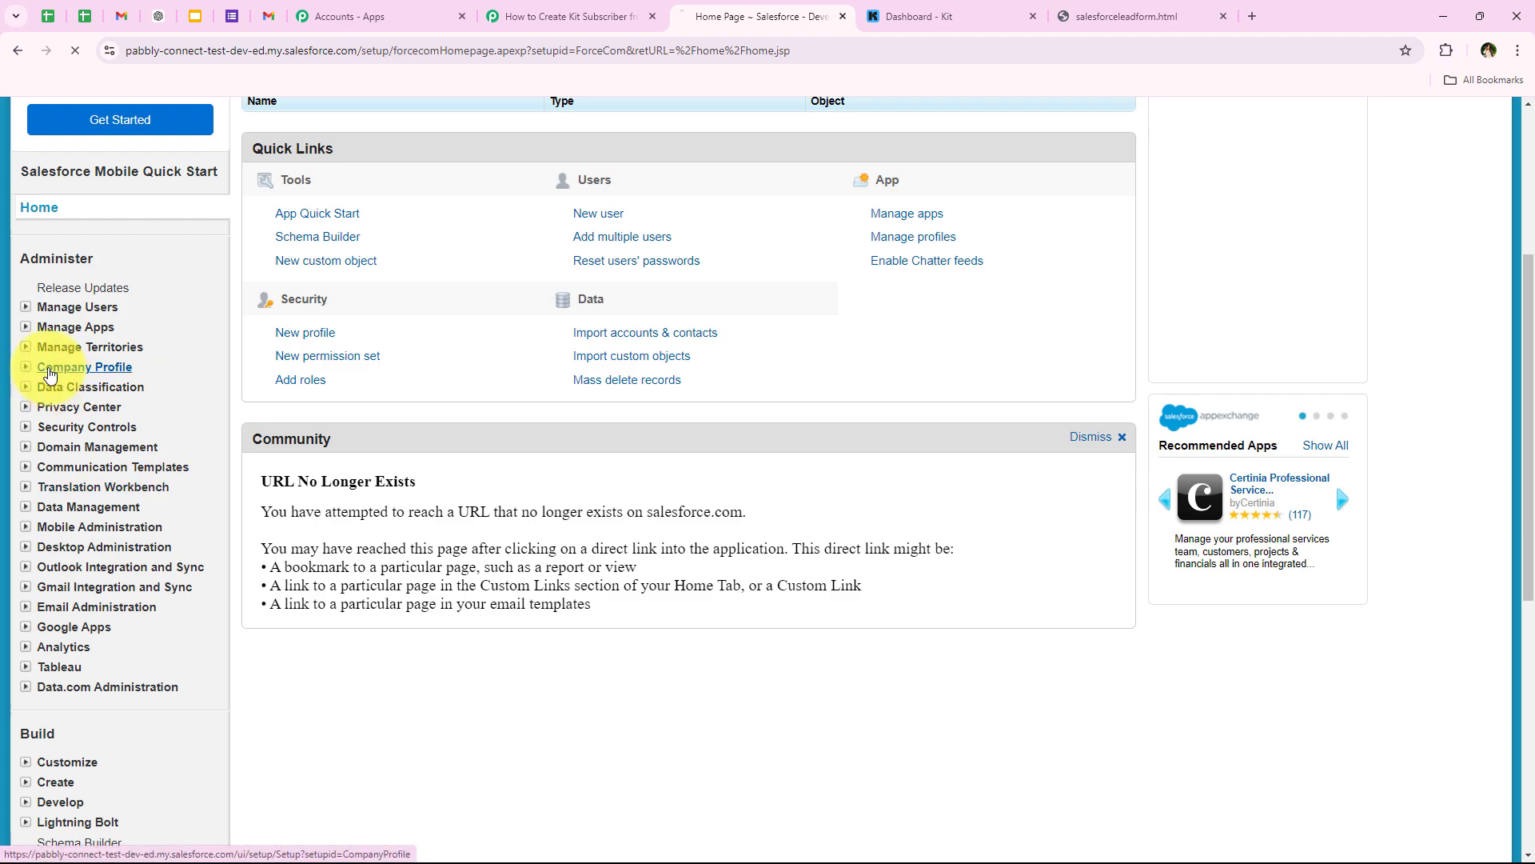
{"action": "scroll", "coordinate": [183, 601], "scroll_direction": "down", "scroll_amount": 2}
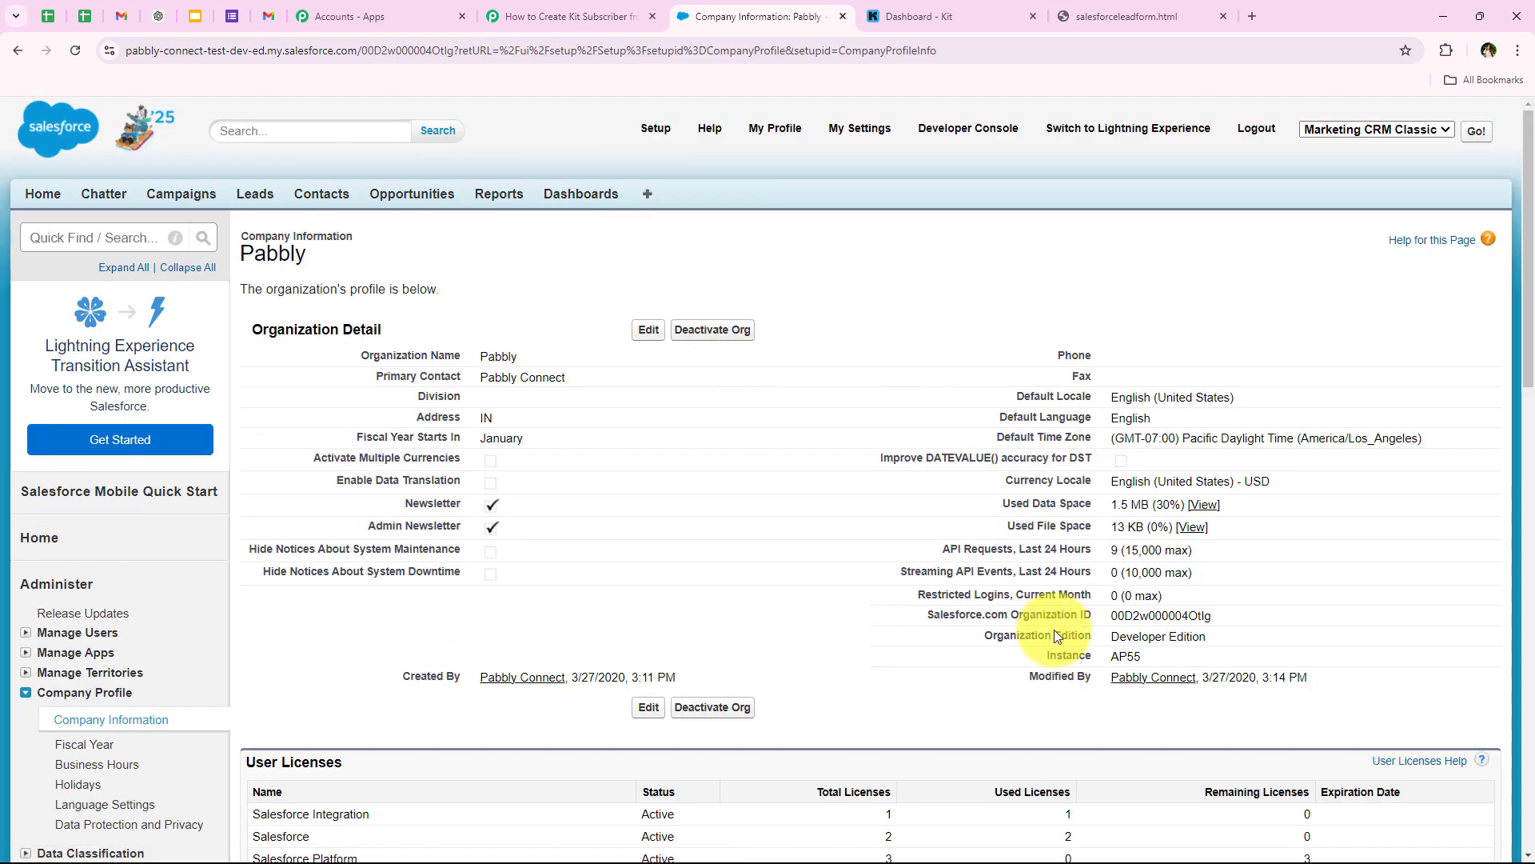
{"action": "left_click_drag", "start_coordinate": [1043, 657], "coordinate": [1155, 659]}
{"action": "left_click", "coordinate": [1107, 656]}
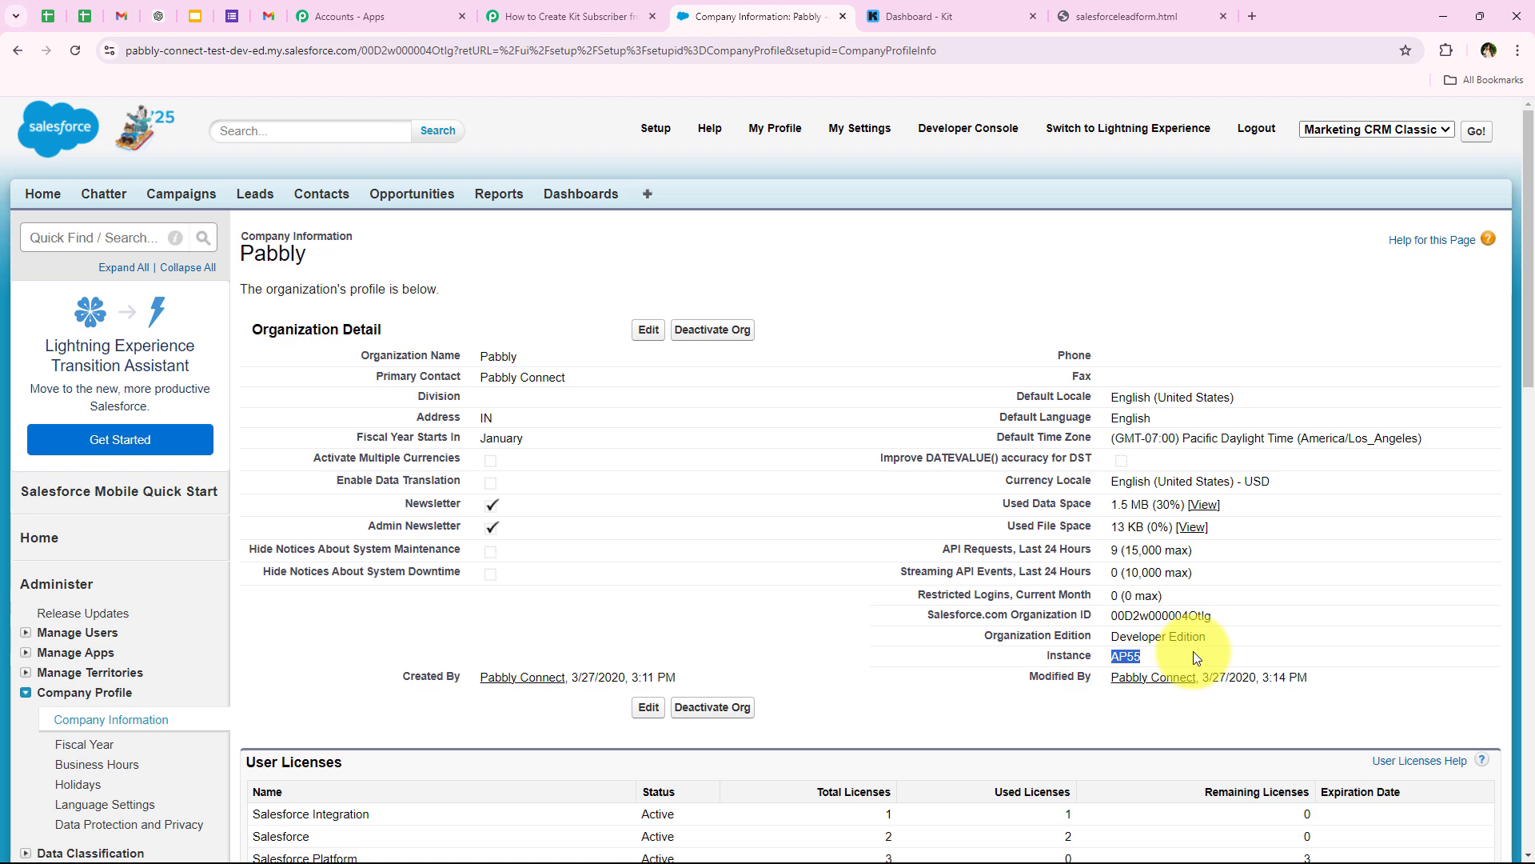
{"action": "left_click", "coordinate": [569, 16]}
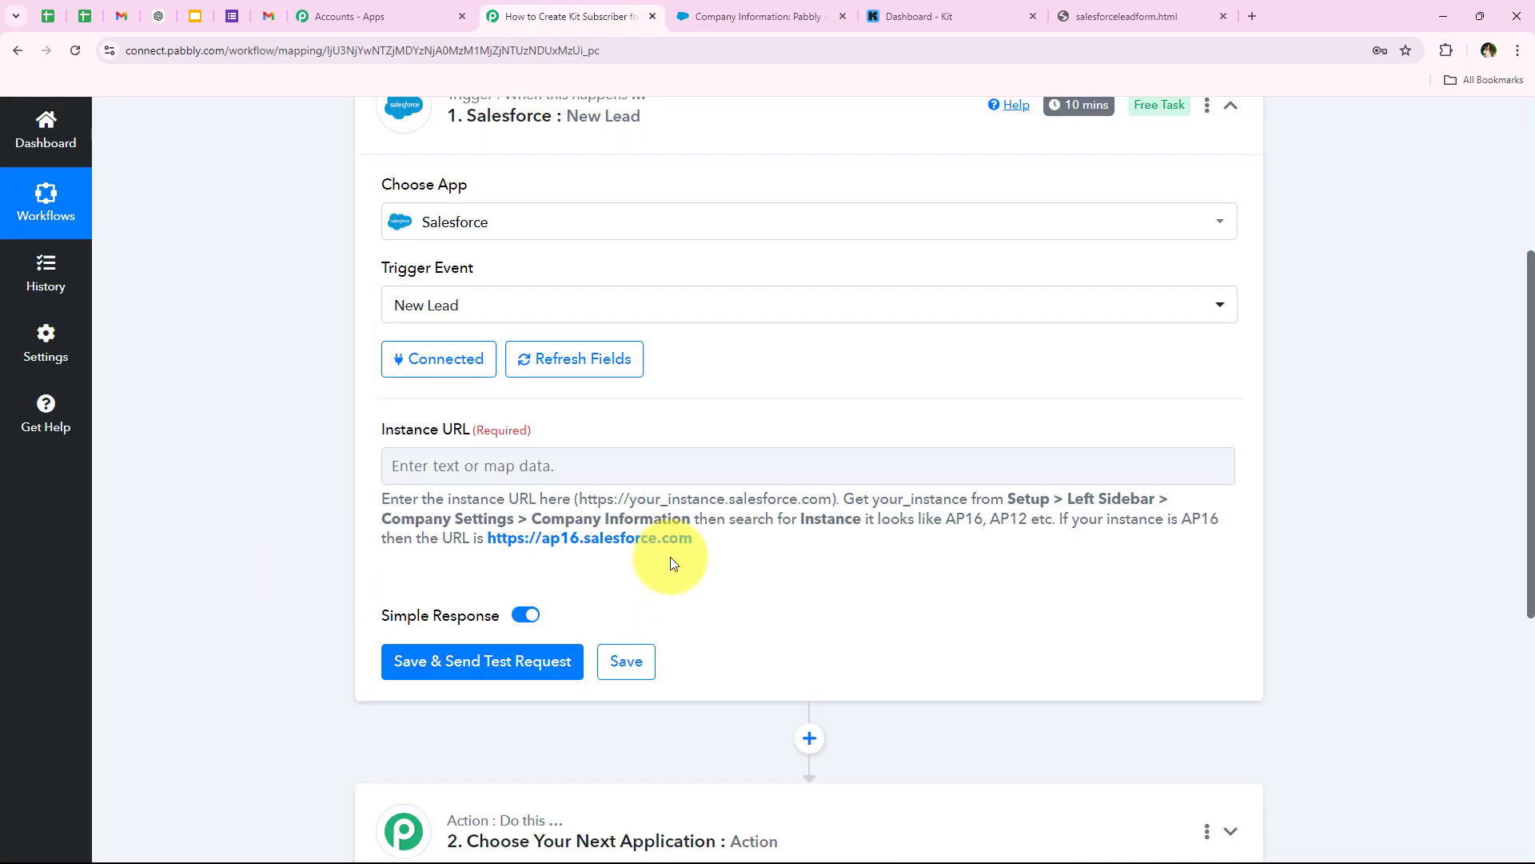
{"action": "left_click", "coordinate": [453, 475]}
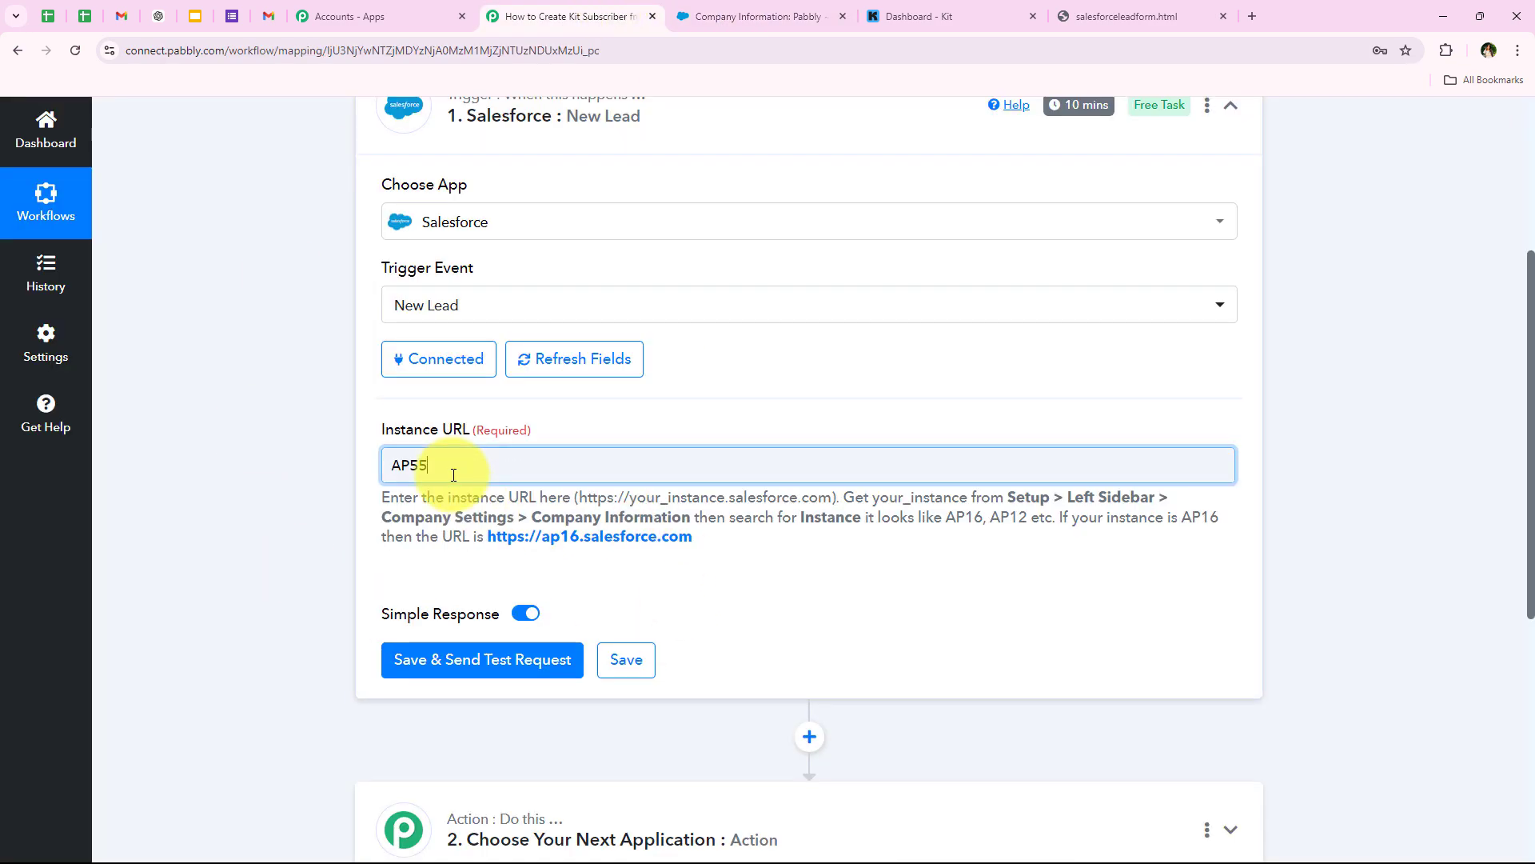
{"action": "left_click", "coordinate": [332, 477]}
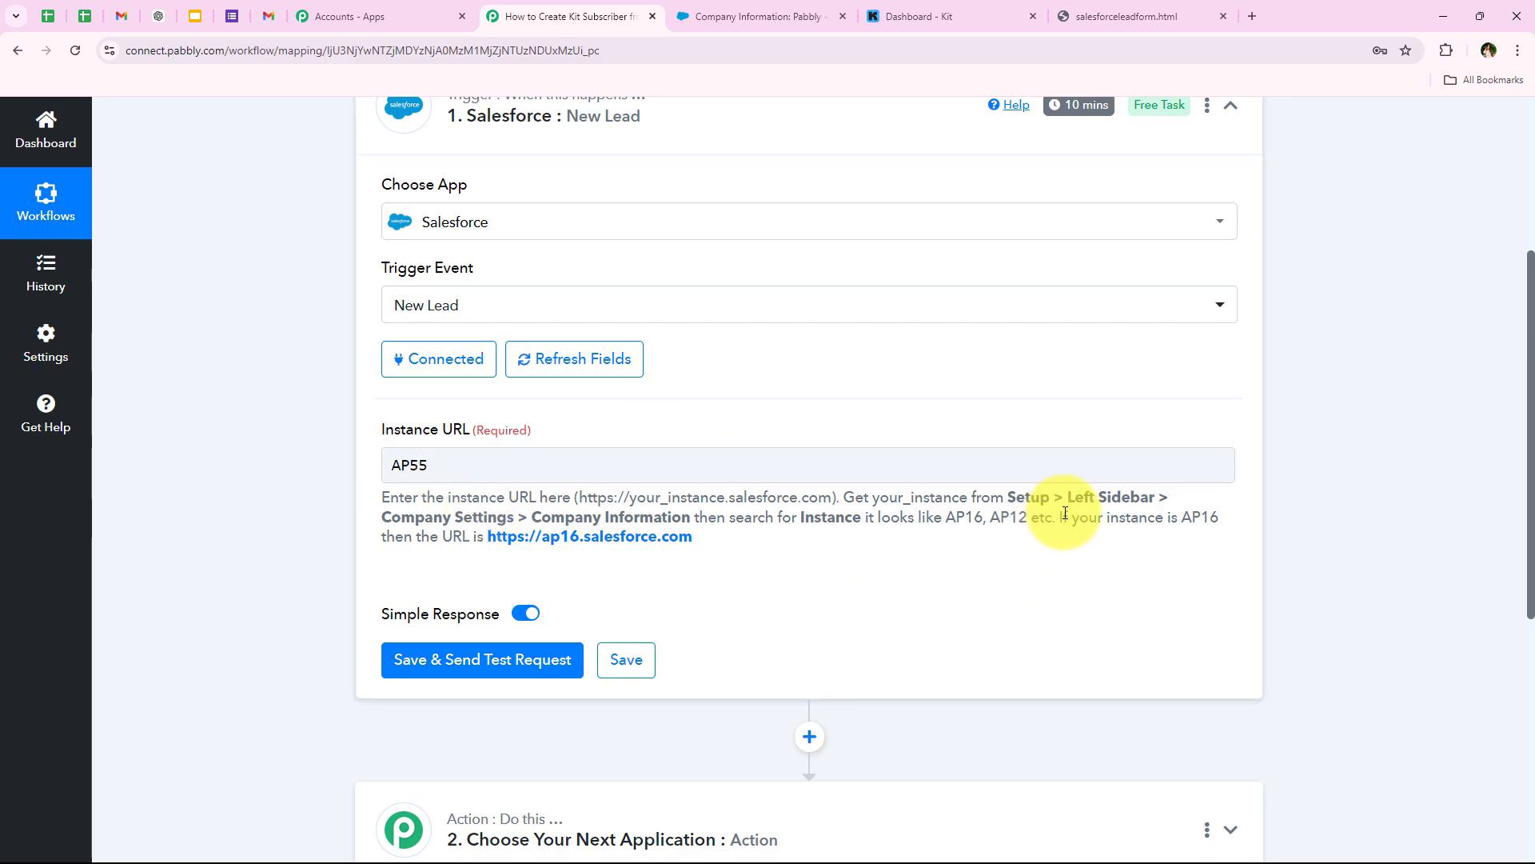
{"action": "left_click_drag", "start_coordinate": [1061, 517], "coordinate": [1211, 514]}
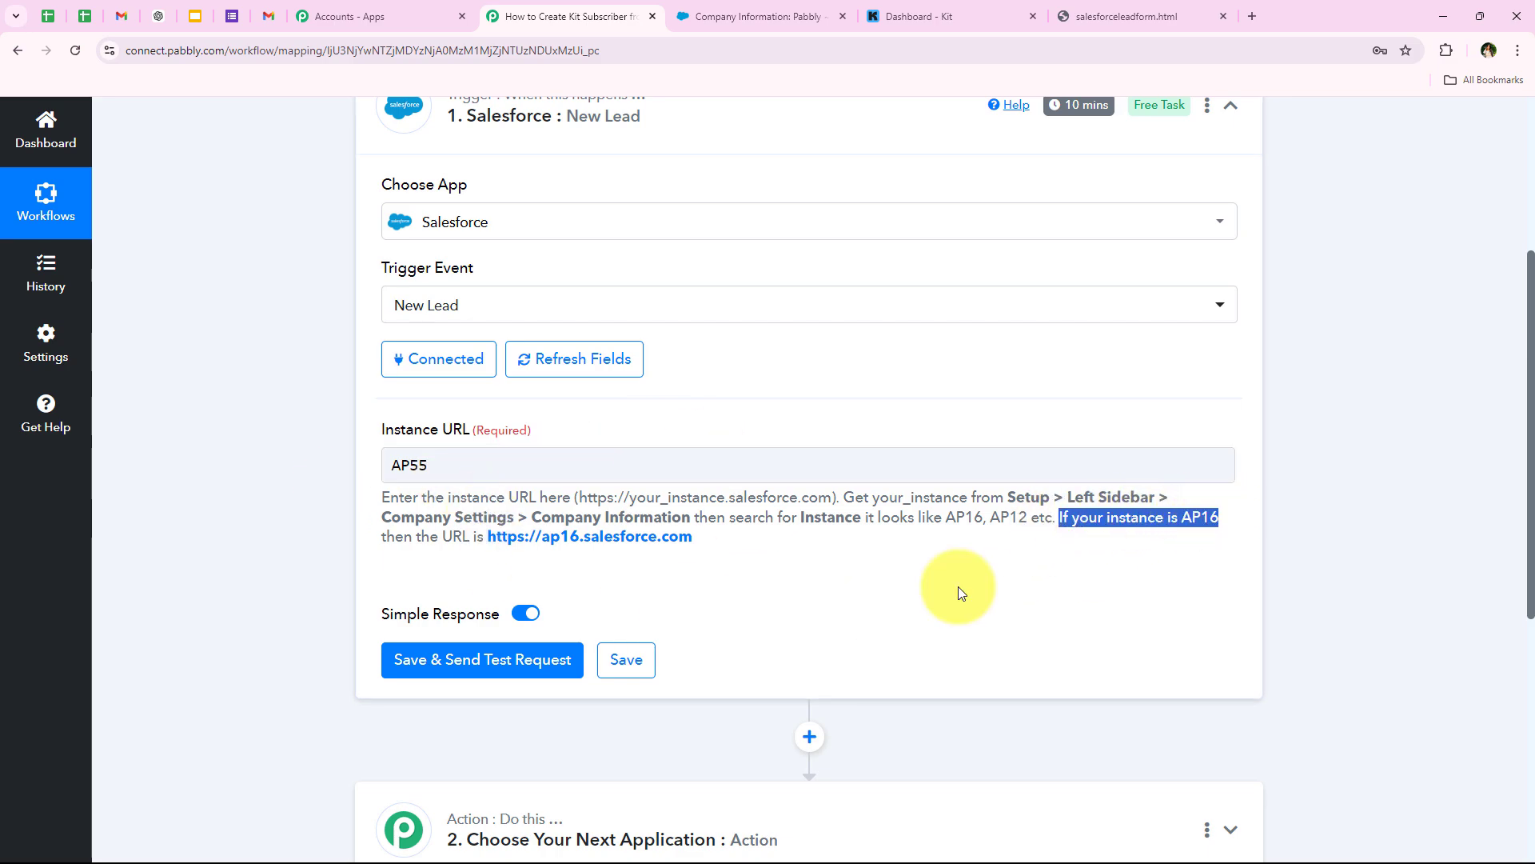
{"action": "left_click", "coordinate": [808, 623]}
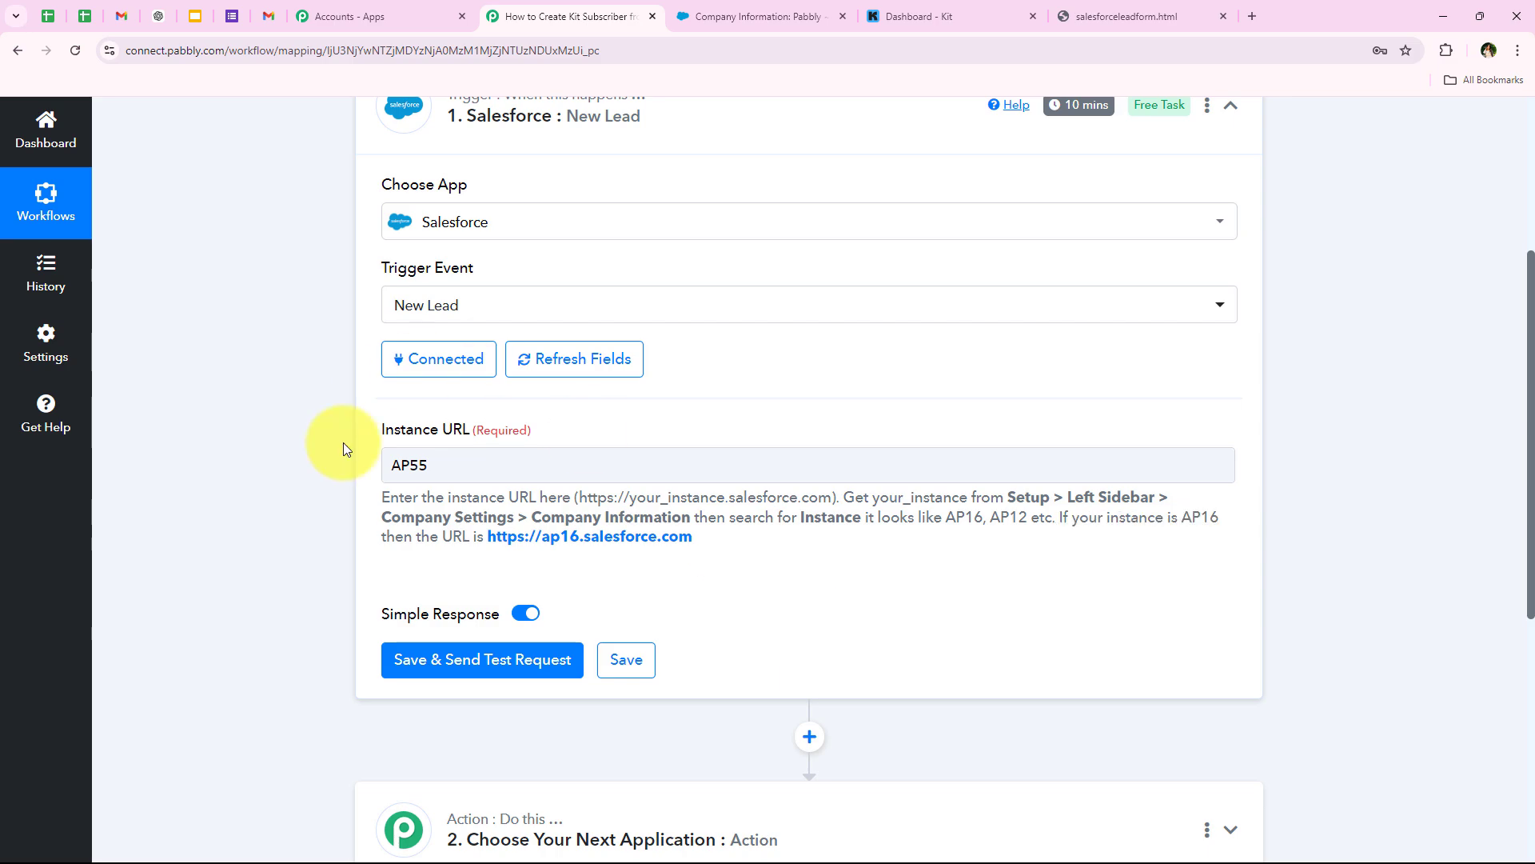
{"action": "left_click_drag", "start_coordinate": [511, 464], "coordinate": [364, 481]}
{"action": "key", "text": "BackSpace"}
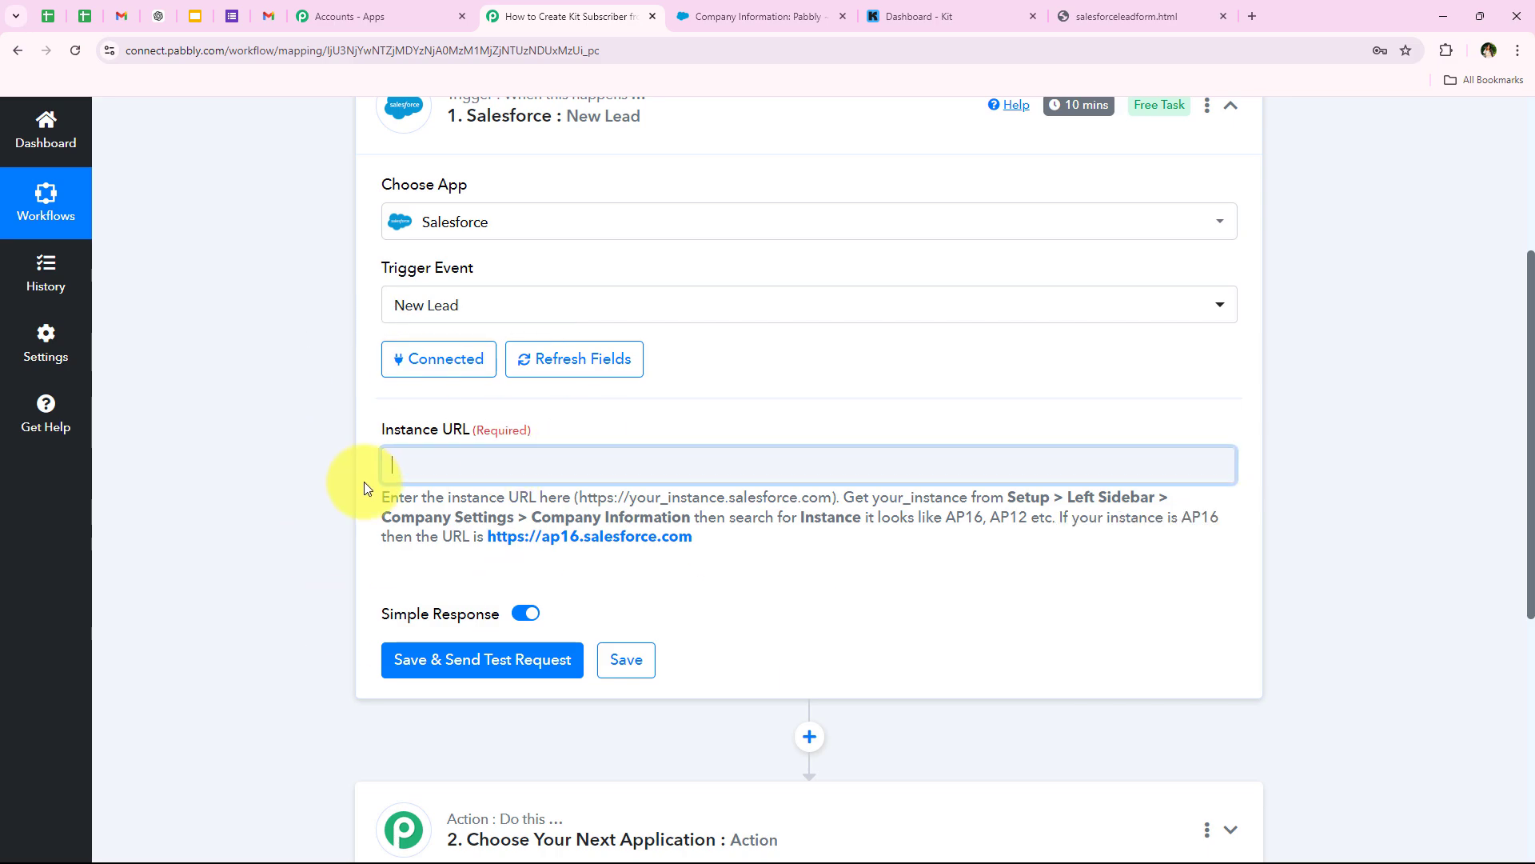
{"action": "left_click", "coordinate": [718, 526]}
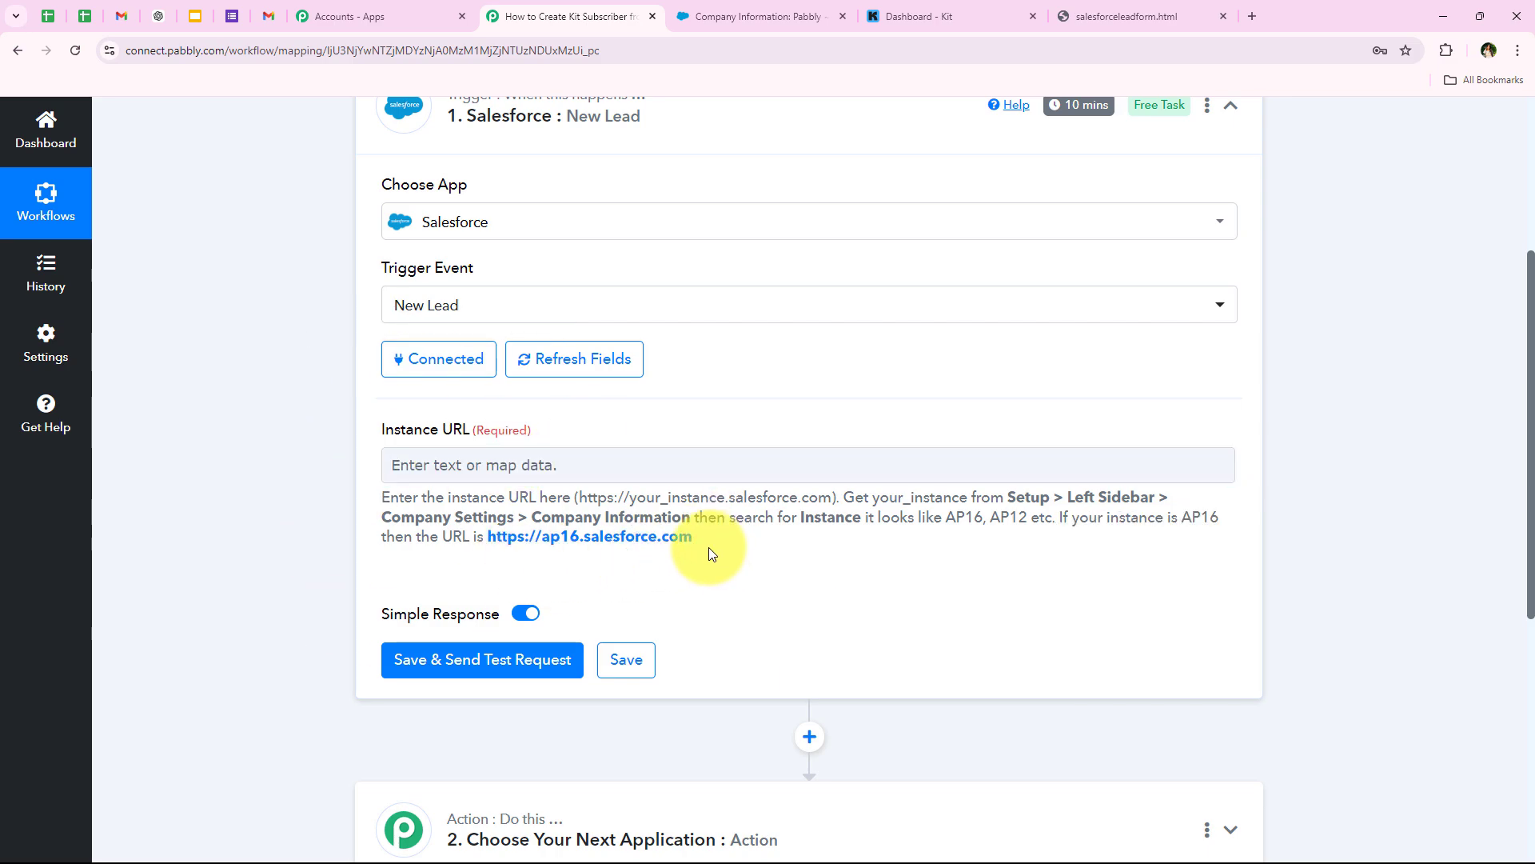
{"action": "left_click_drag", "start_coordinate": [708, 554], "coordinate": [493, 540]}
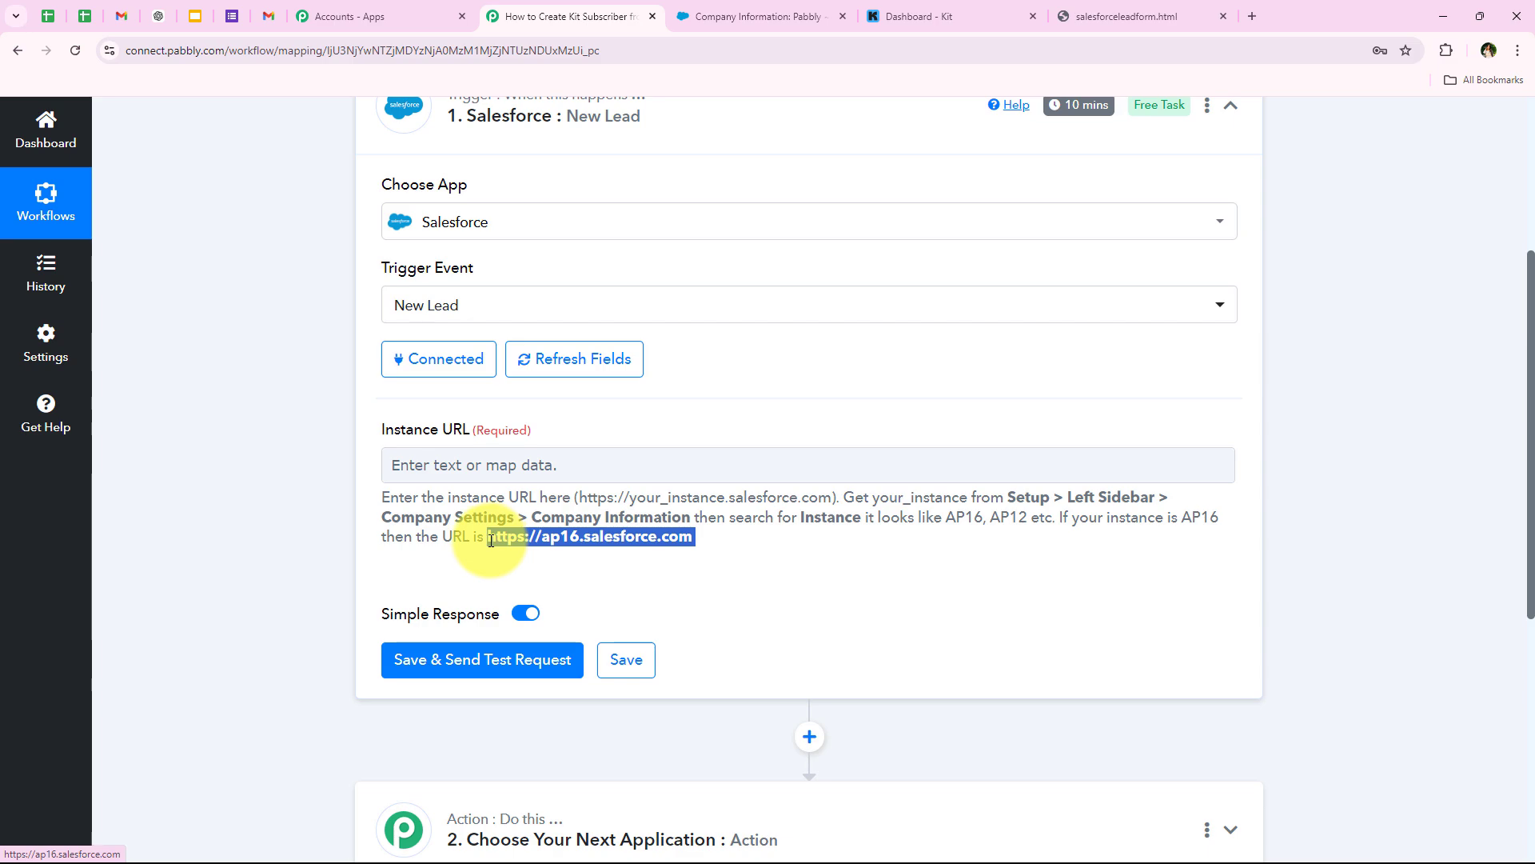
{"action": "left_click", "coordinate": [513, 464]}
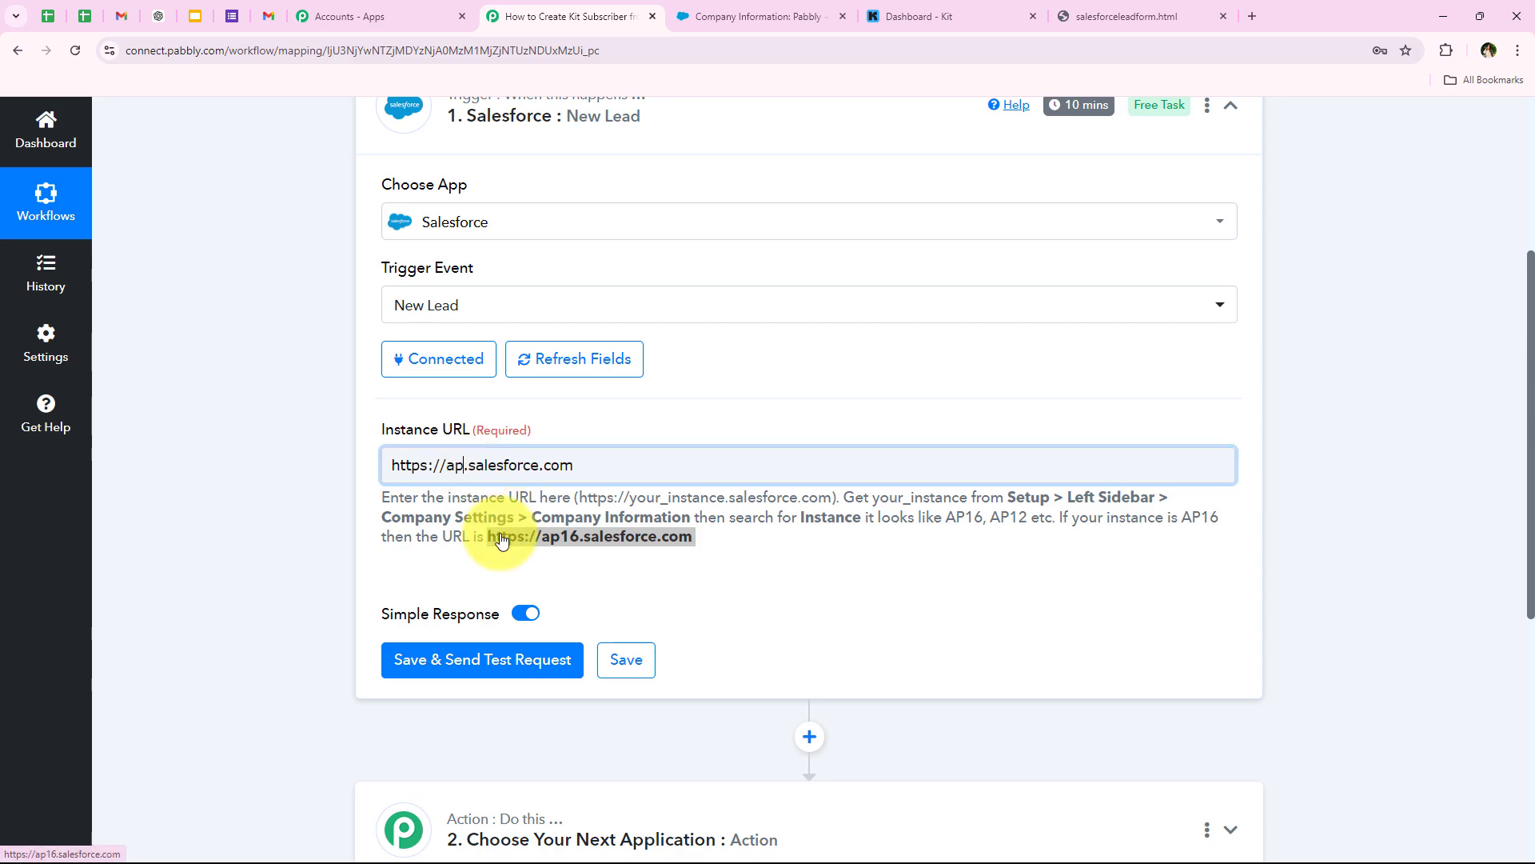
{"action": "left_click", "coordinate": [352, 513]}
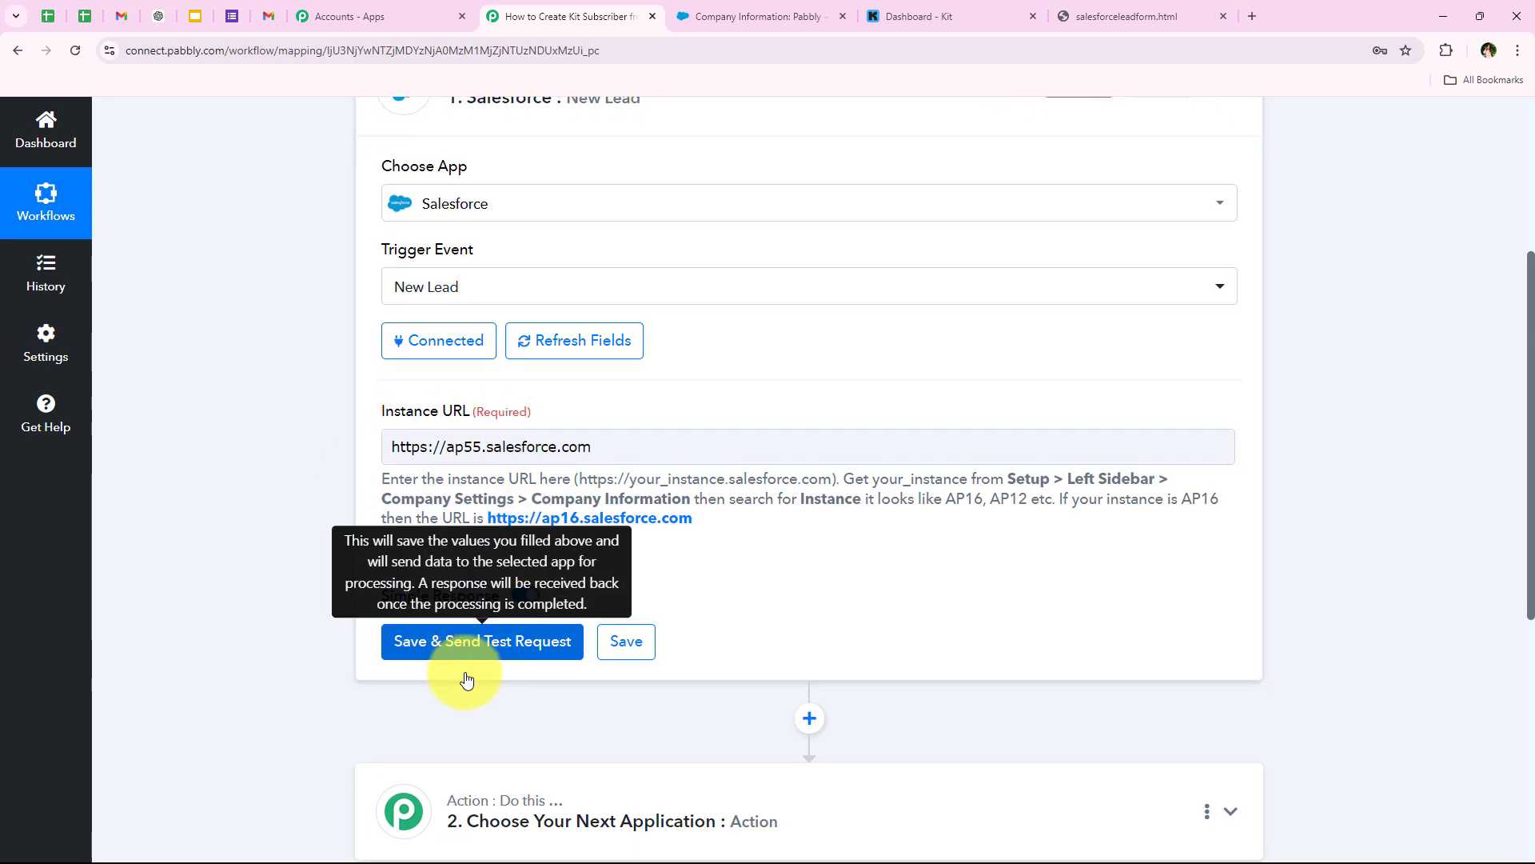
{"action": "scroll", "coordinate": [470, 678], "scroll_direction": "down", "scroll_amount": 2}
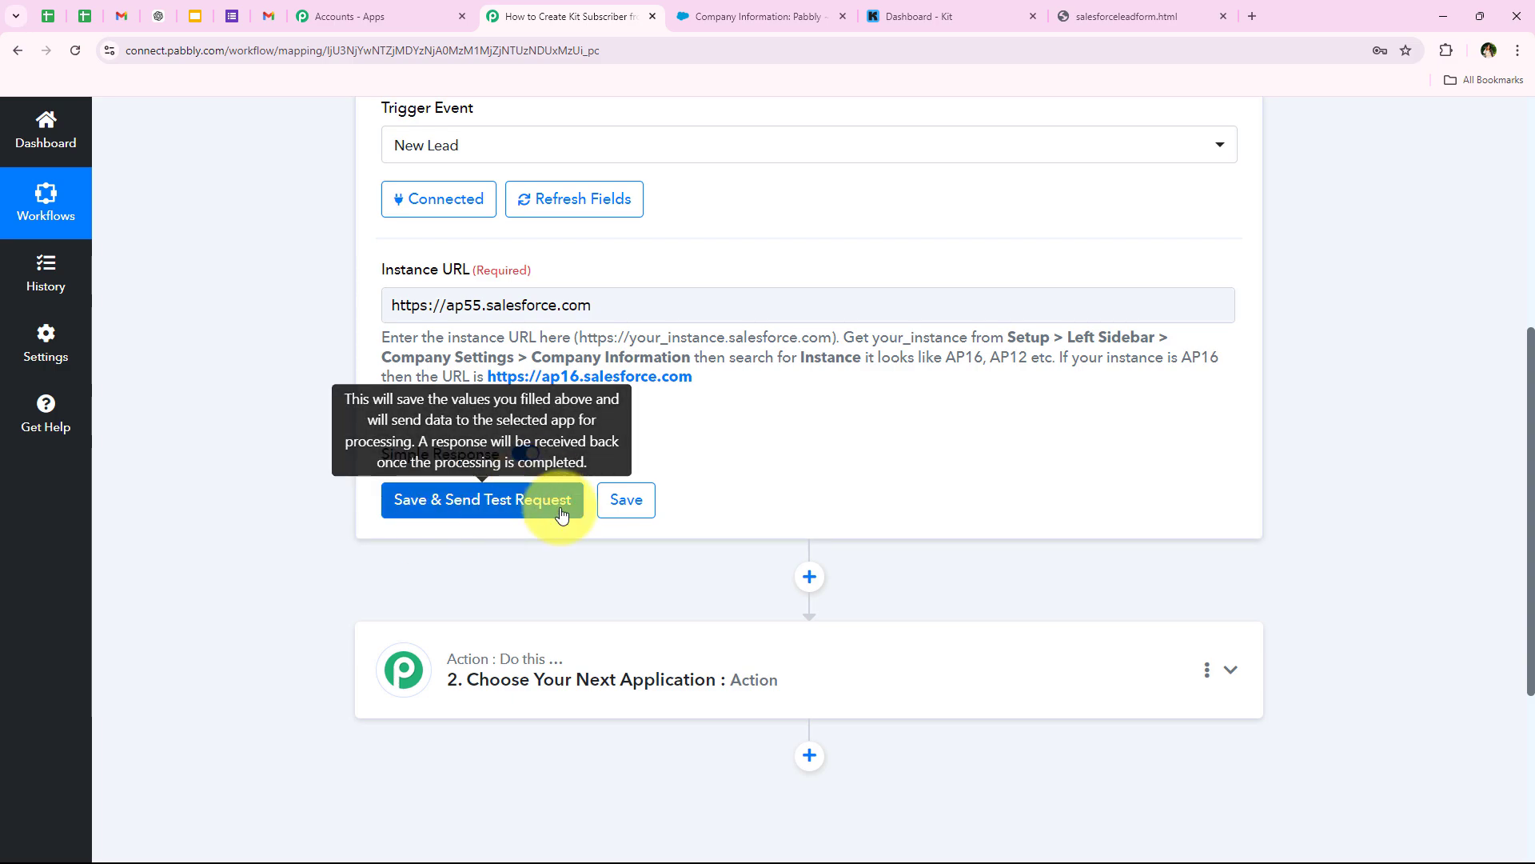
{"action": "scroll", "coordinate": [312, 523], "scroll_direction": "up", "scroll_amount": 6}
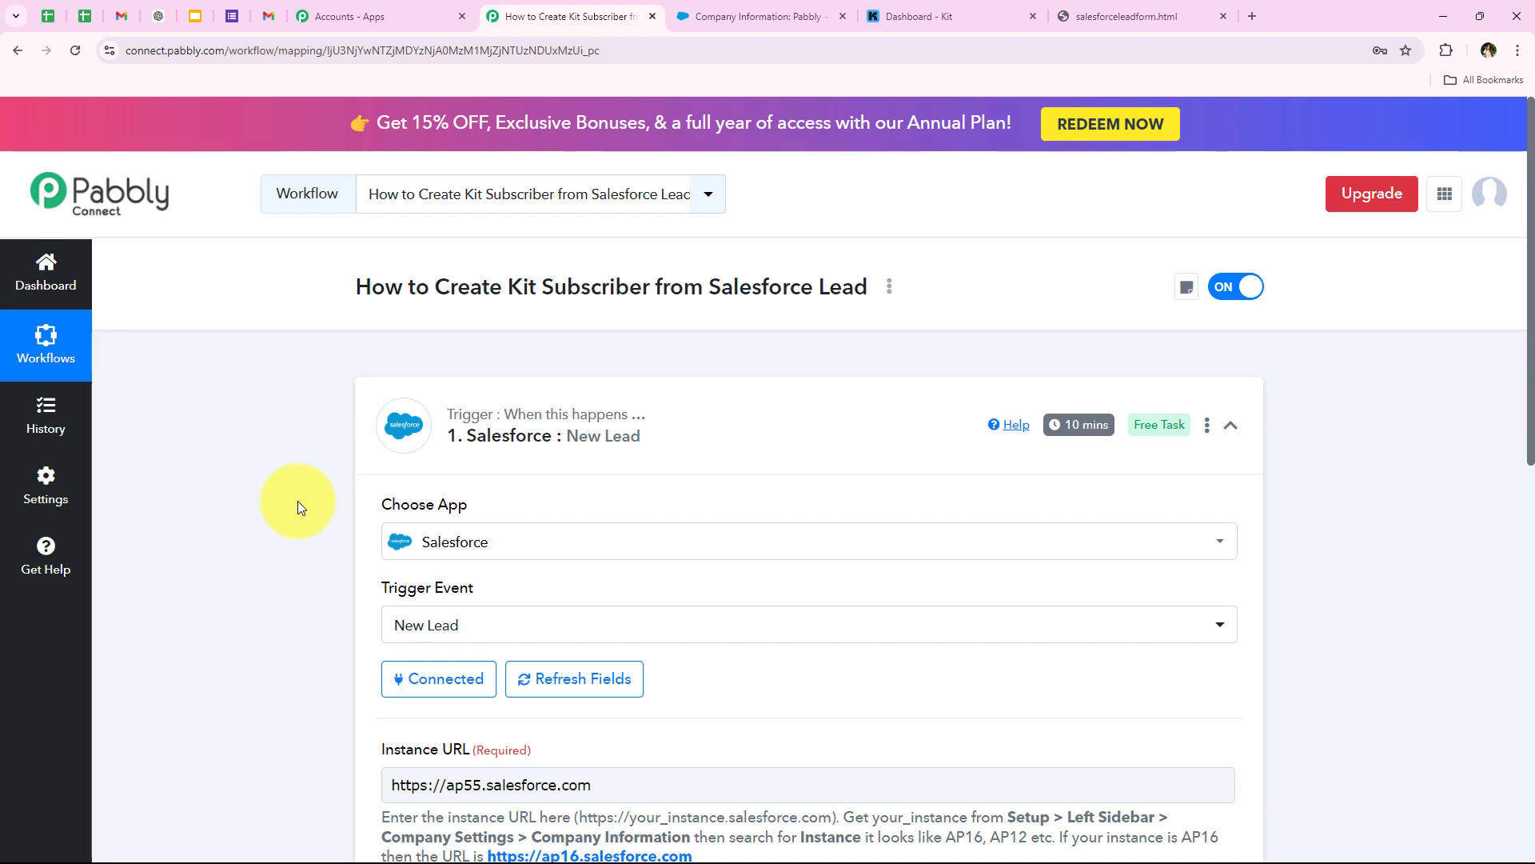
{"action": "mouse_move", "coordinate": [1057, 428]}
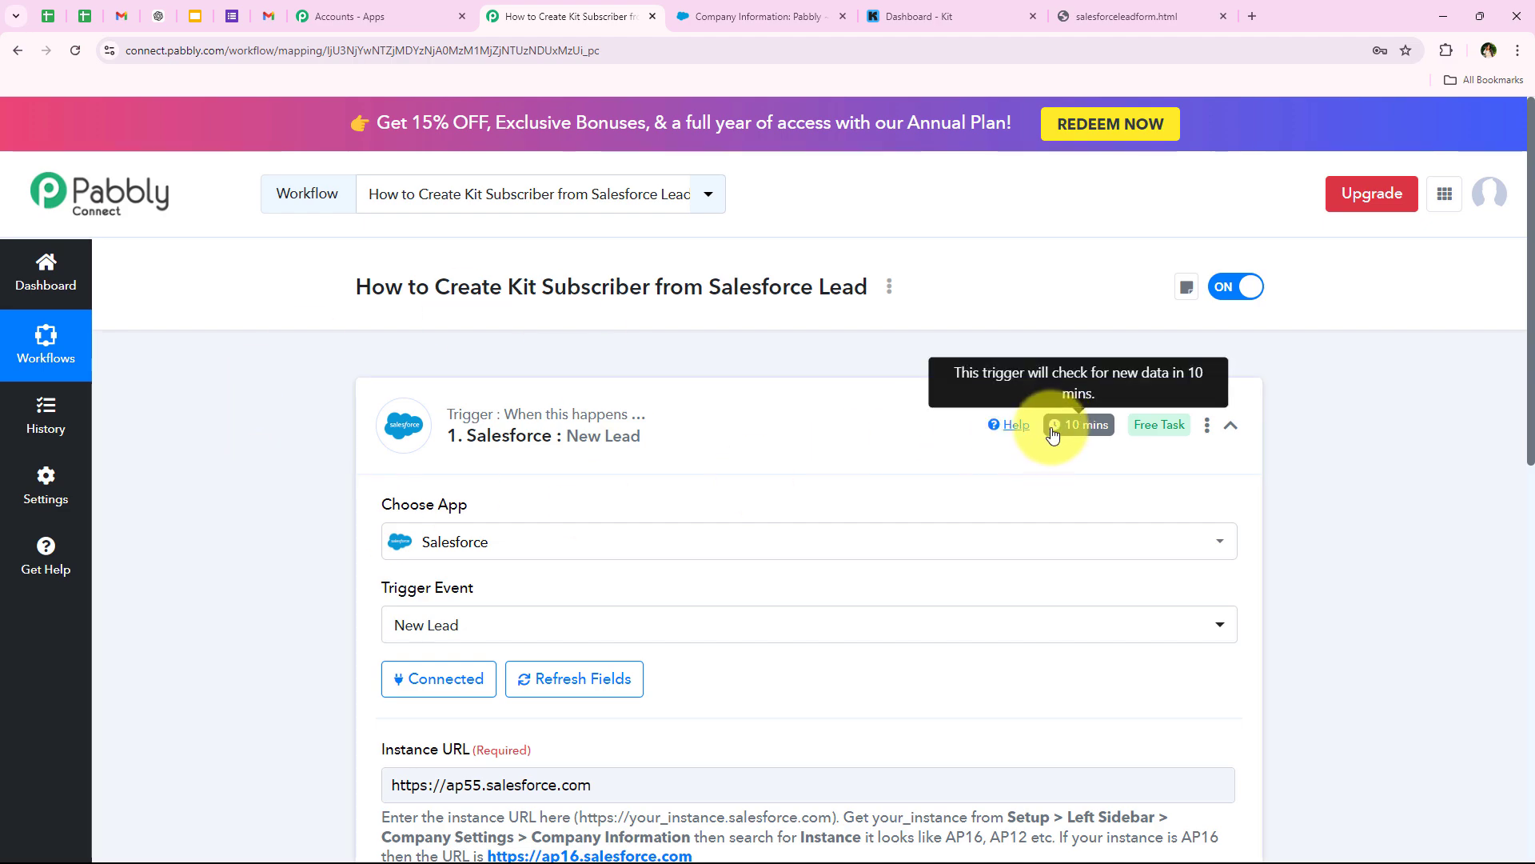
{"action": "scroll", "coordinate": [270, 483], "scroll_direction": "down", "scroll_amount": 7}
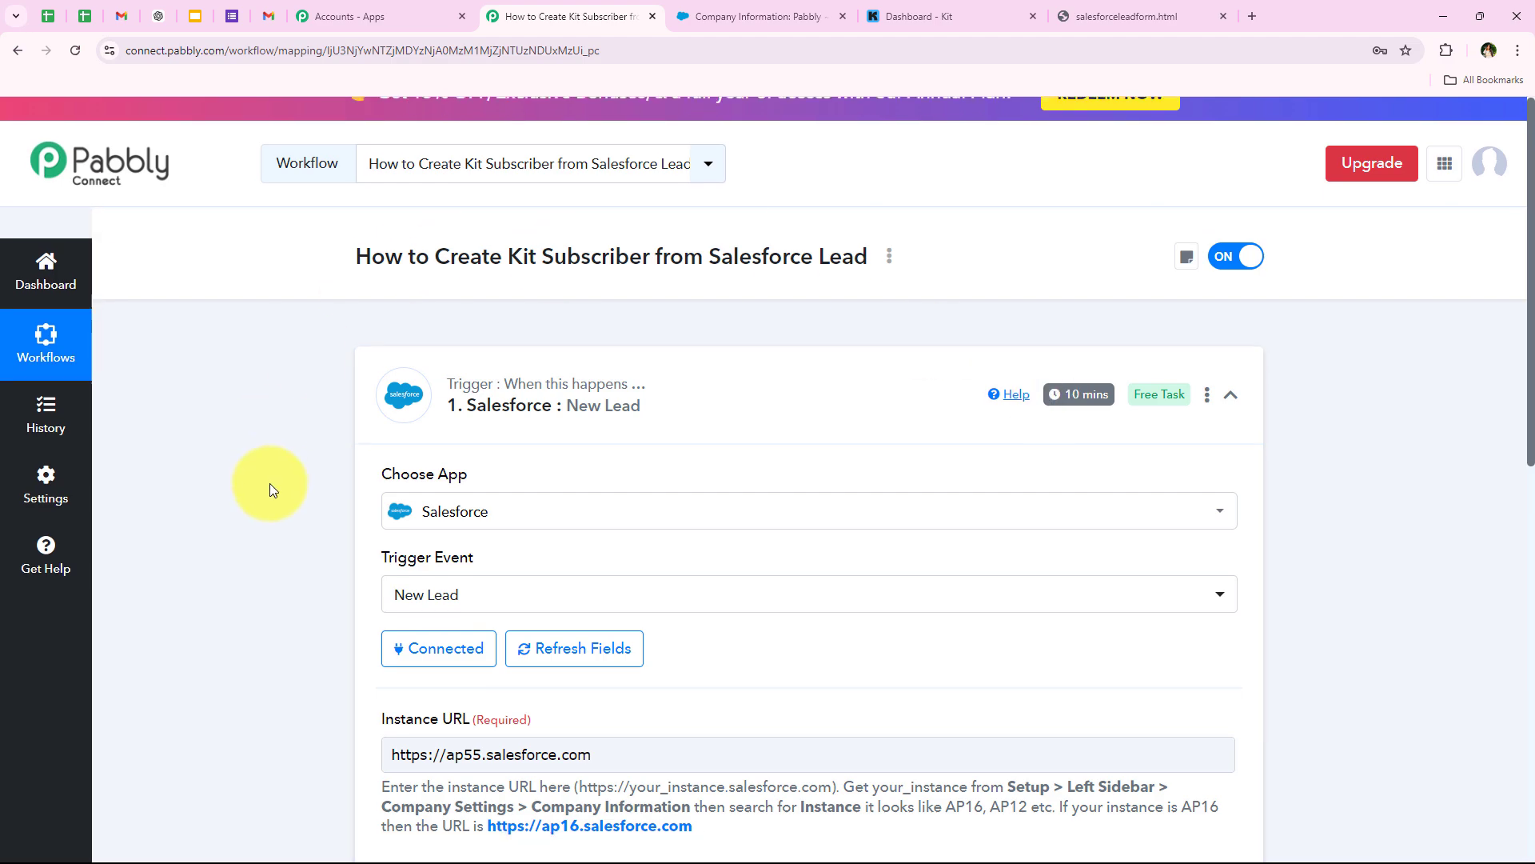
{"action": "scroll", "coordinate": [185, 537], "scroll_direction": "up", "scroll_amount": 7}
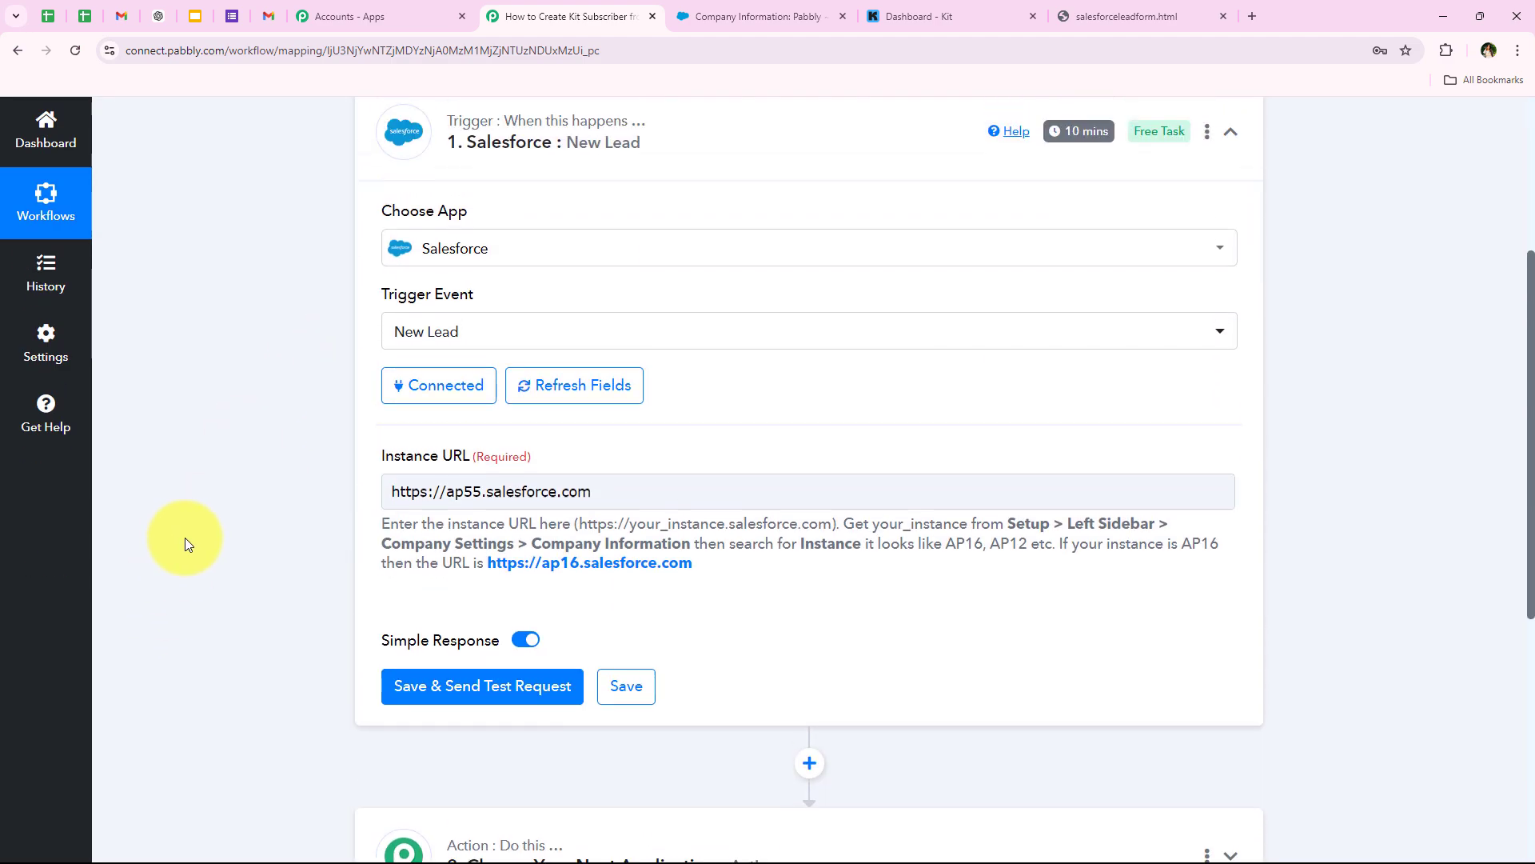
{"action": "scroll", "coordinate": [251, 482], "scroll_direction": "down", "scroll_amount": 6}
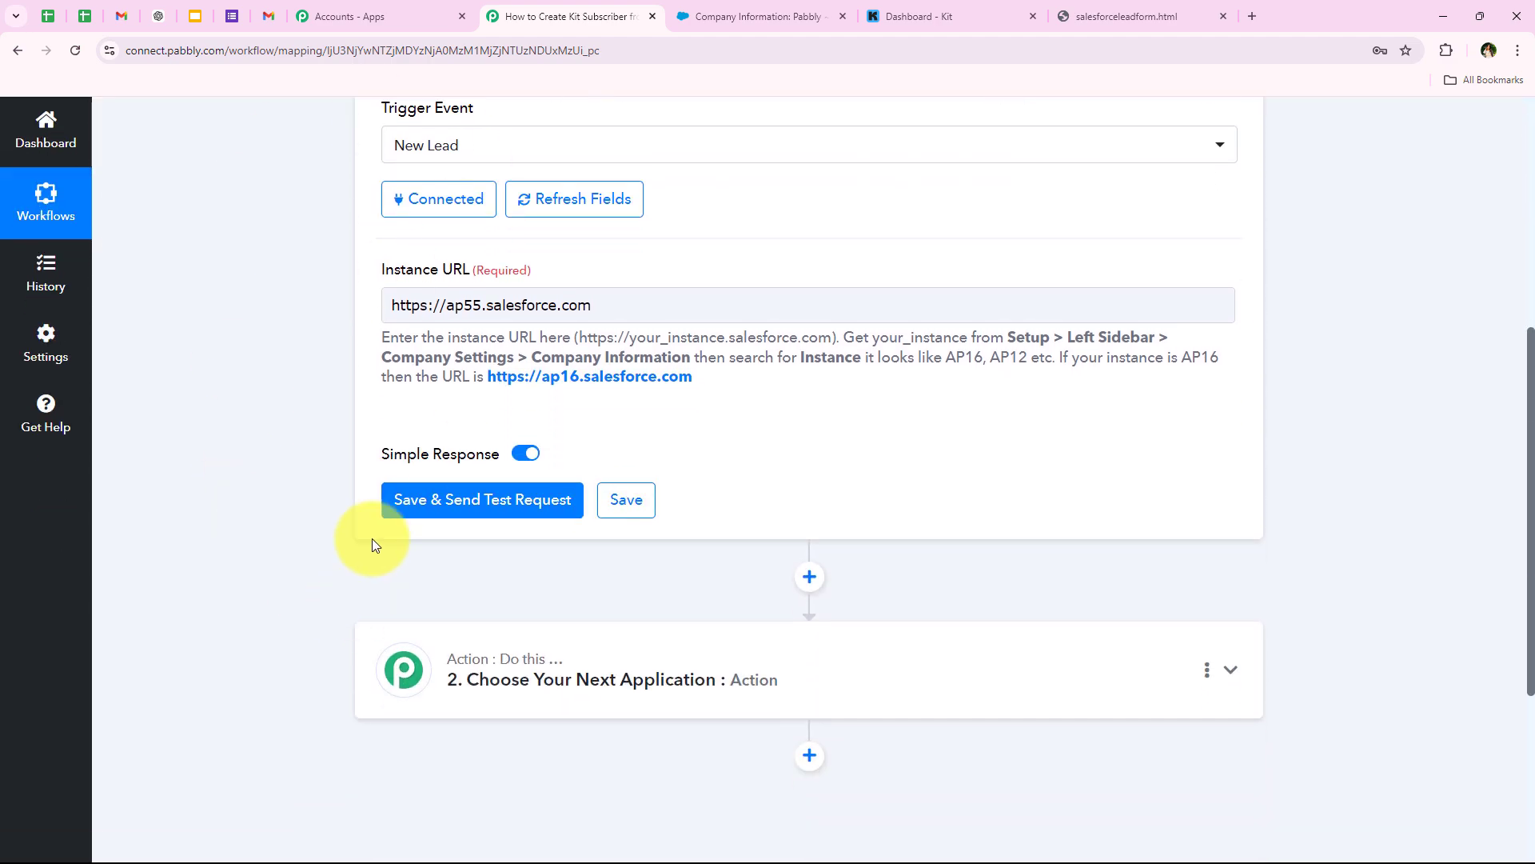
{"action": "scroll", "coordinate": [349, 529], "scroll_direction": "up", "scroll_amount": 4}
{"action": "scroll", "coordinate": [349, 530], "scroll_direction": "down", "scroll_amount": 3}
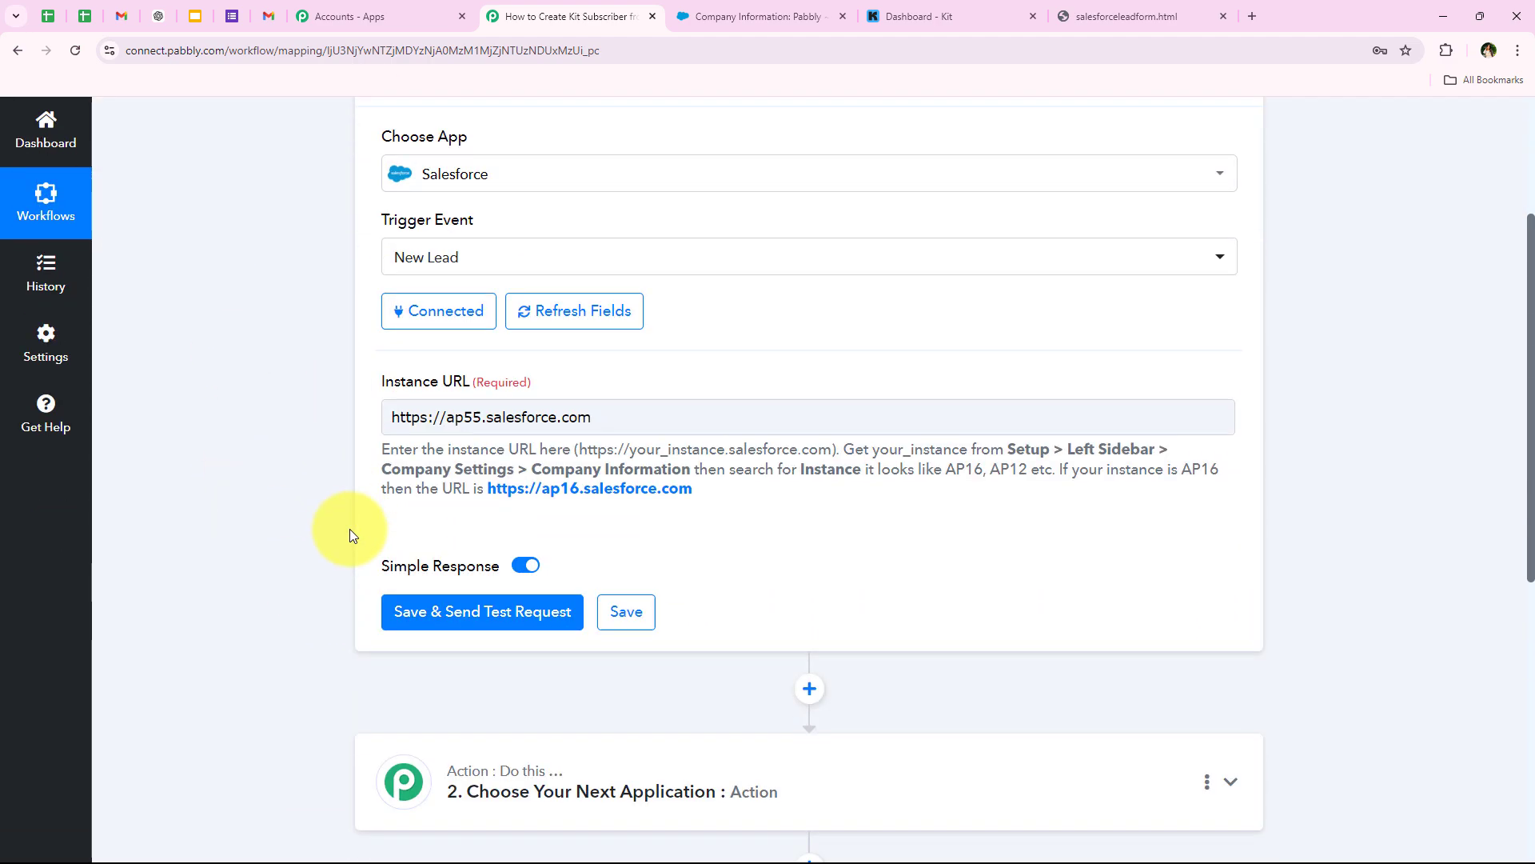
{"action": "scroll", "coordinate": [348, 529], "scroll_direction": "down", "scroll_amount": 1}
{"action": "scroll", "coordinate": [367, 446], "scroll_direction": "up", "scroll_amount": 2}
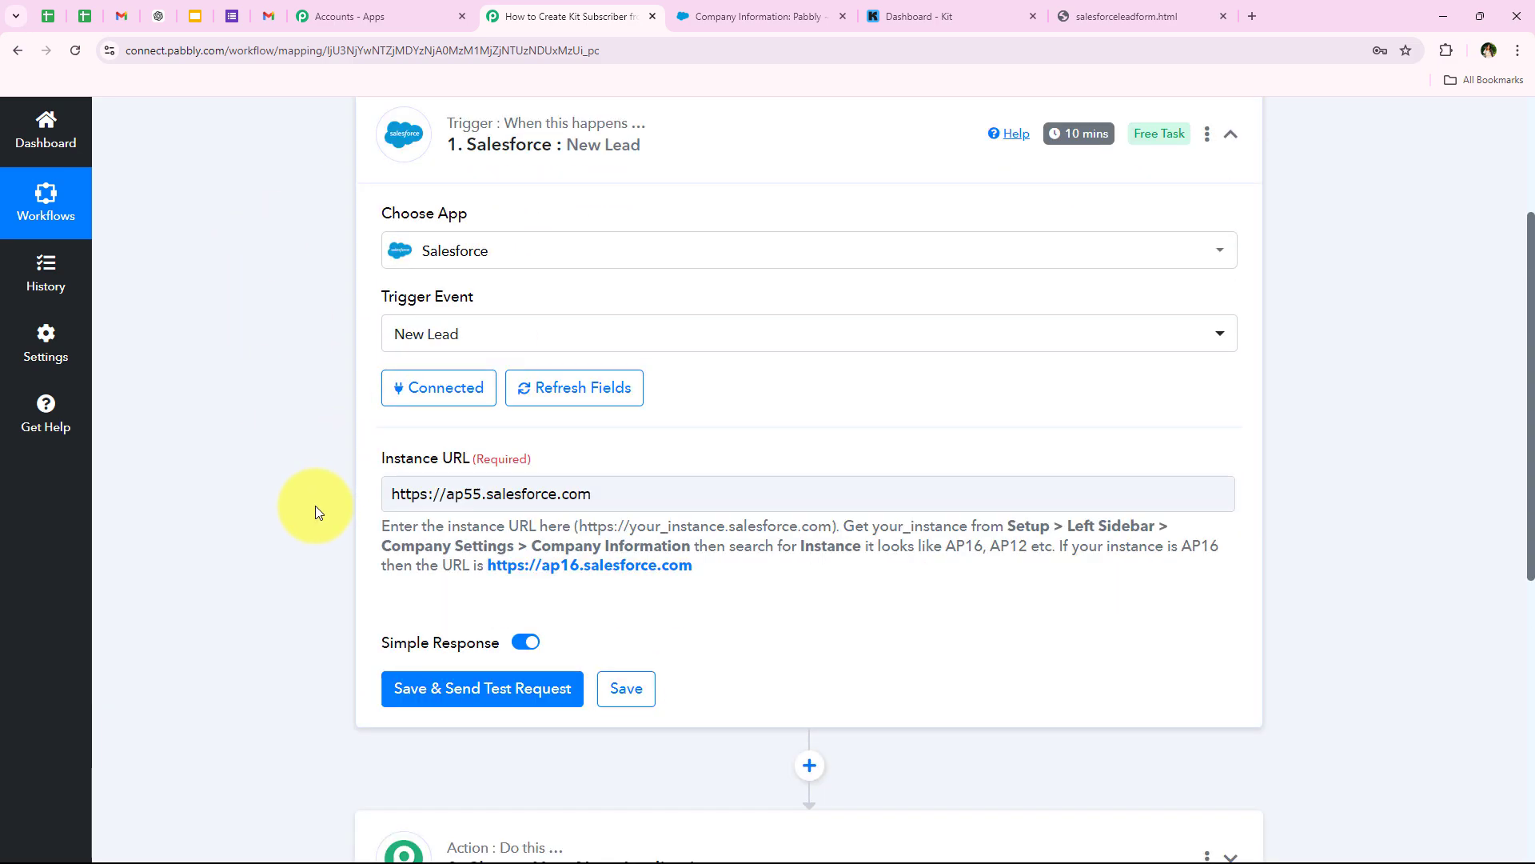
{"action": "scroll", "coordinate": [315, 506], "scroll_direction": "down", "scroll_amount": 2}
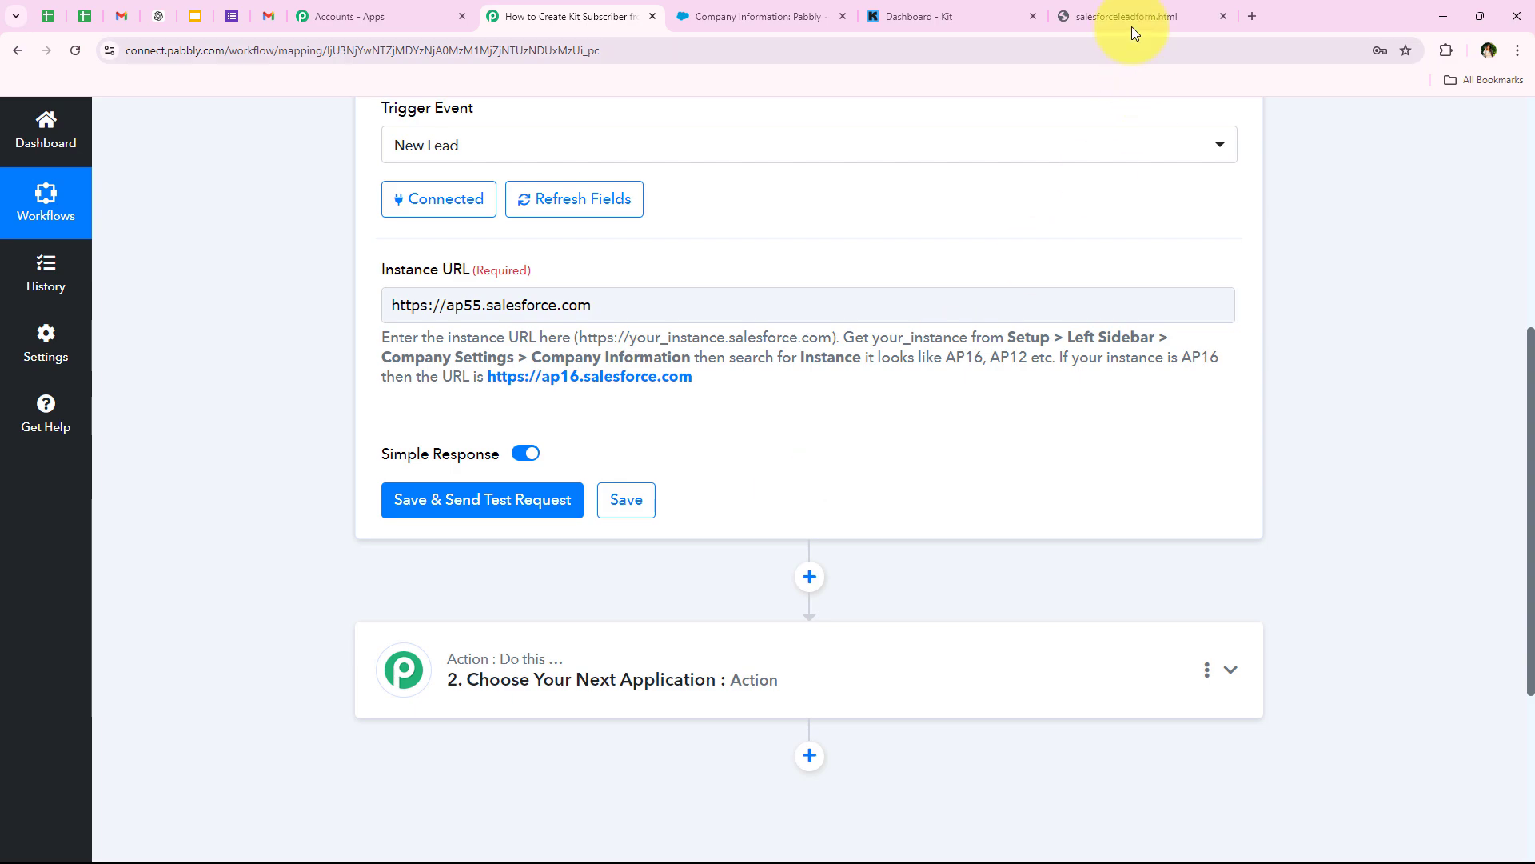
- On the local lead form, fill in first name Demo and last name User
{"action": "left_click", "coordinate": [1126, 3]}
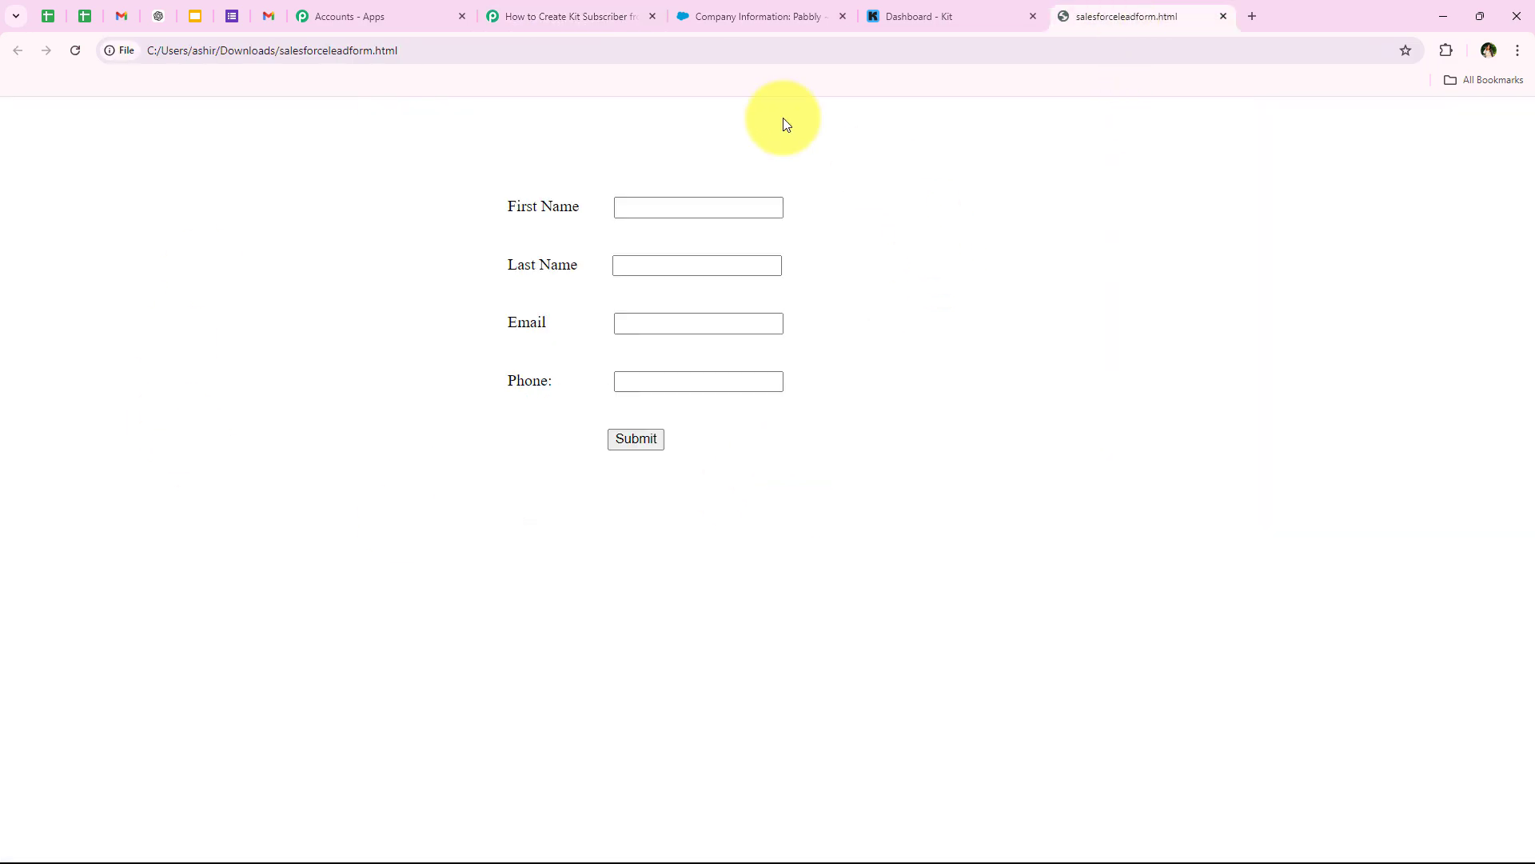
{"action": "left_click", "coordinate": [668, 202]}
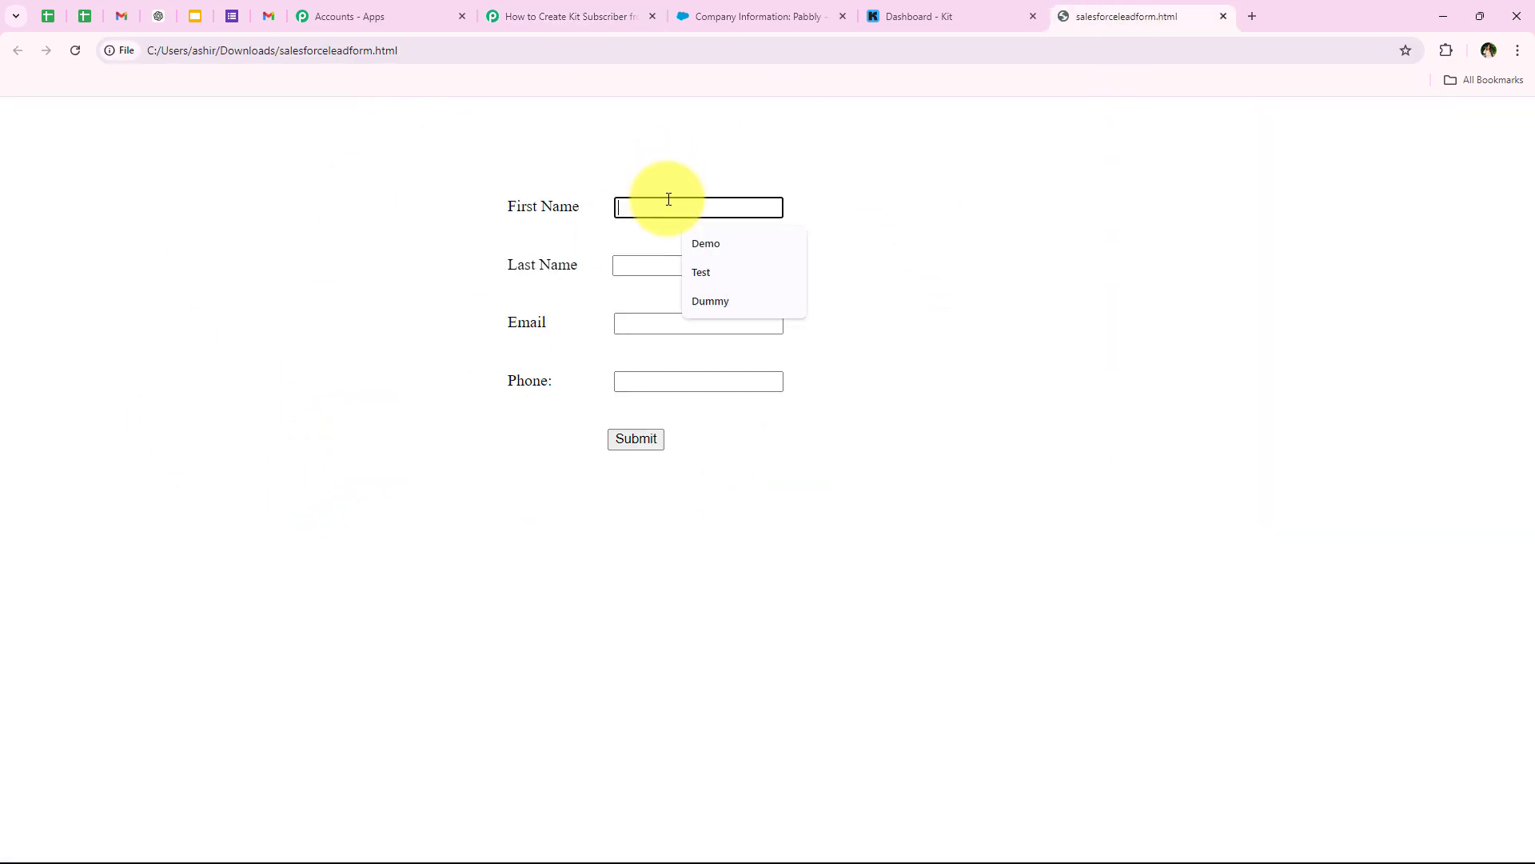
{"action": "left_click", "coordinate": [699, 243]}
{"action": "left_click", "coordinate": [622, 265]}
{"action": "left_click", "coordinate": [703, 301]}
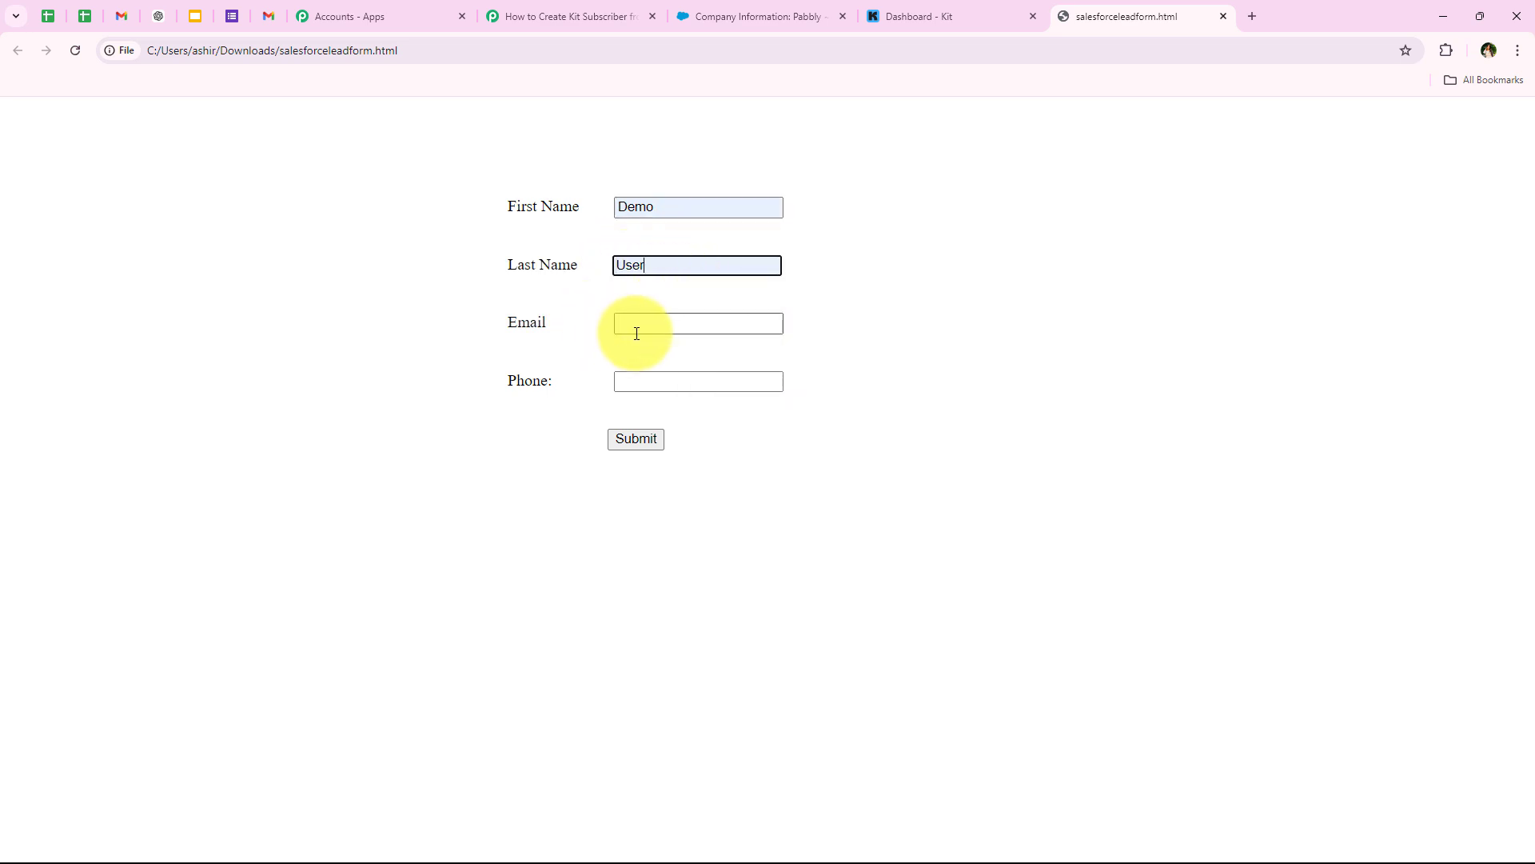
- Autofill the lead's e-mail address and phone number, then submit the form
{"action": "left_click", "coordinate": [630, 325]}
{"action": "left_click", "coordinate": [703, 171]}
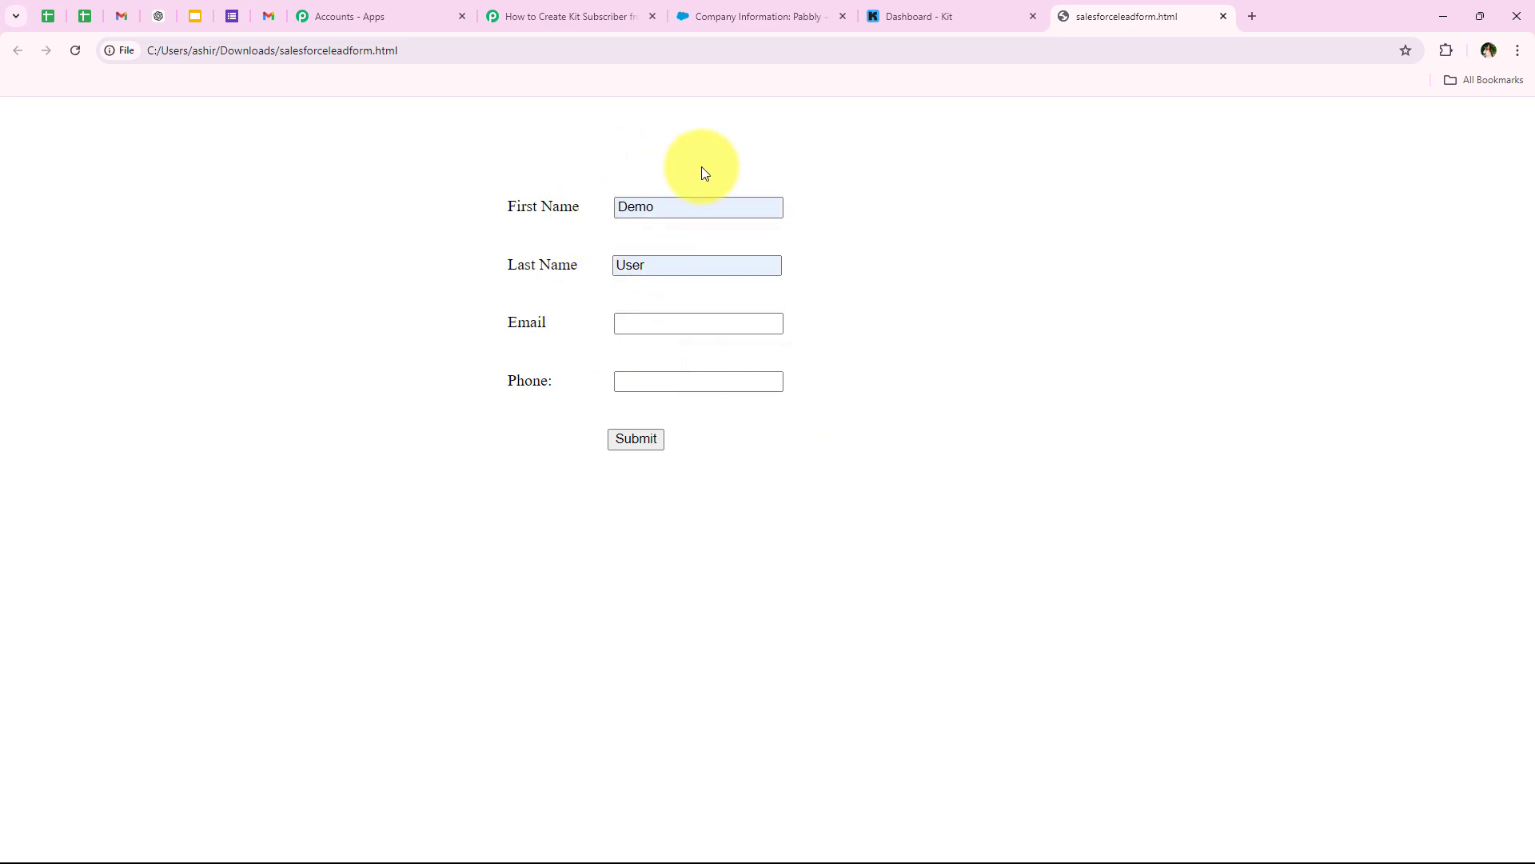
{"action": "left_click", "coordinate": [672, 323]}
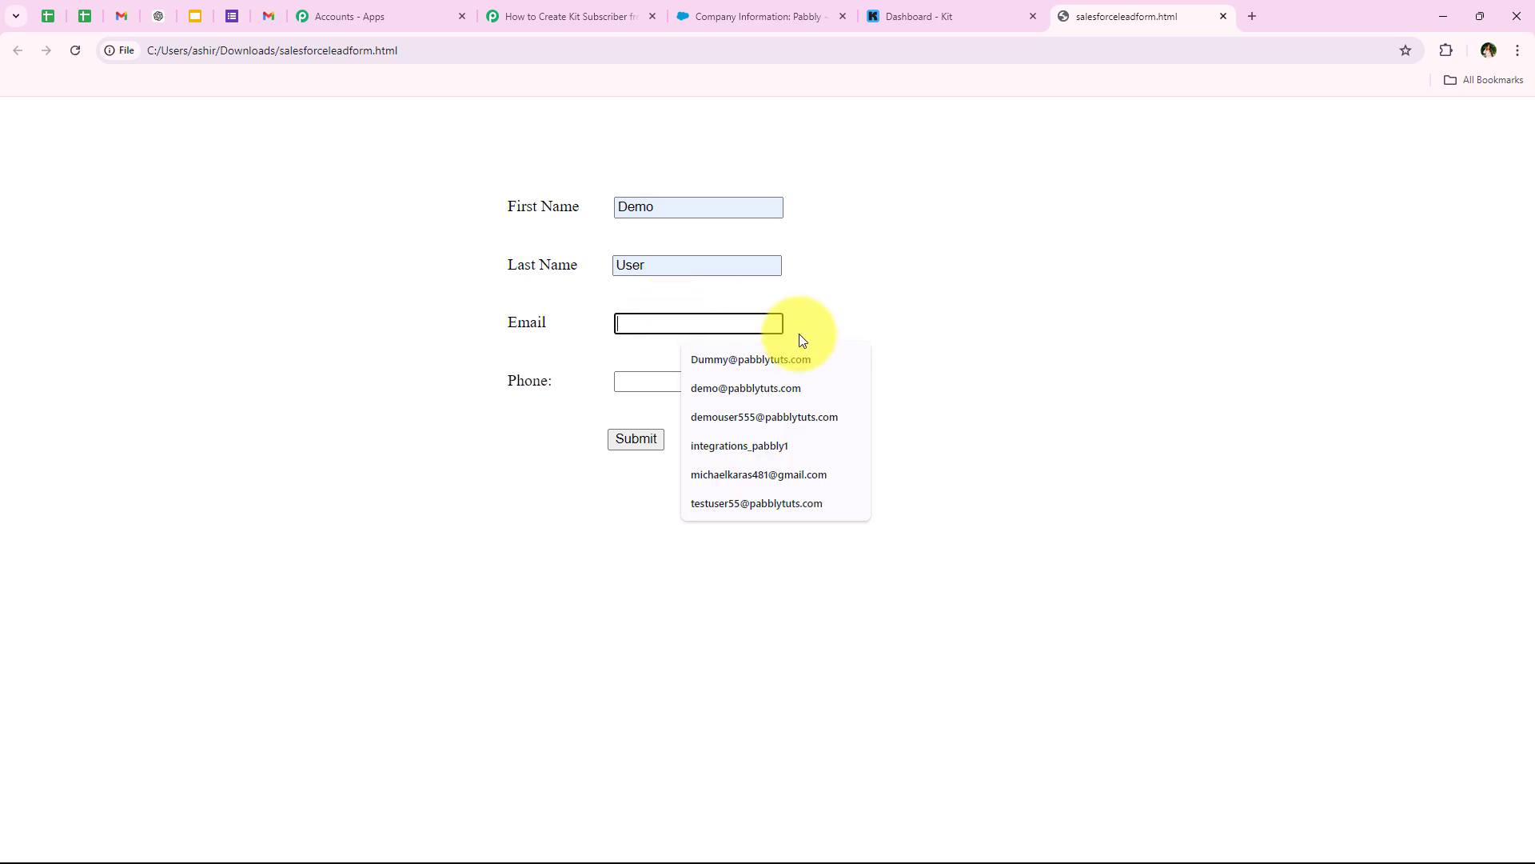
{"action": "left_click", "coordinate": [822, 389]}
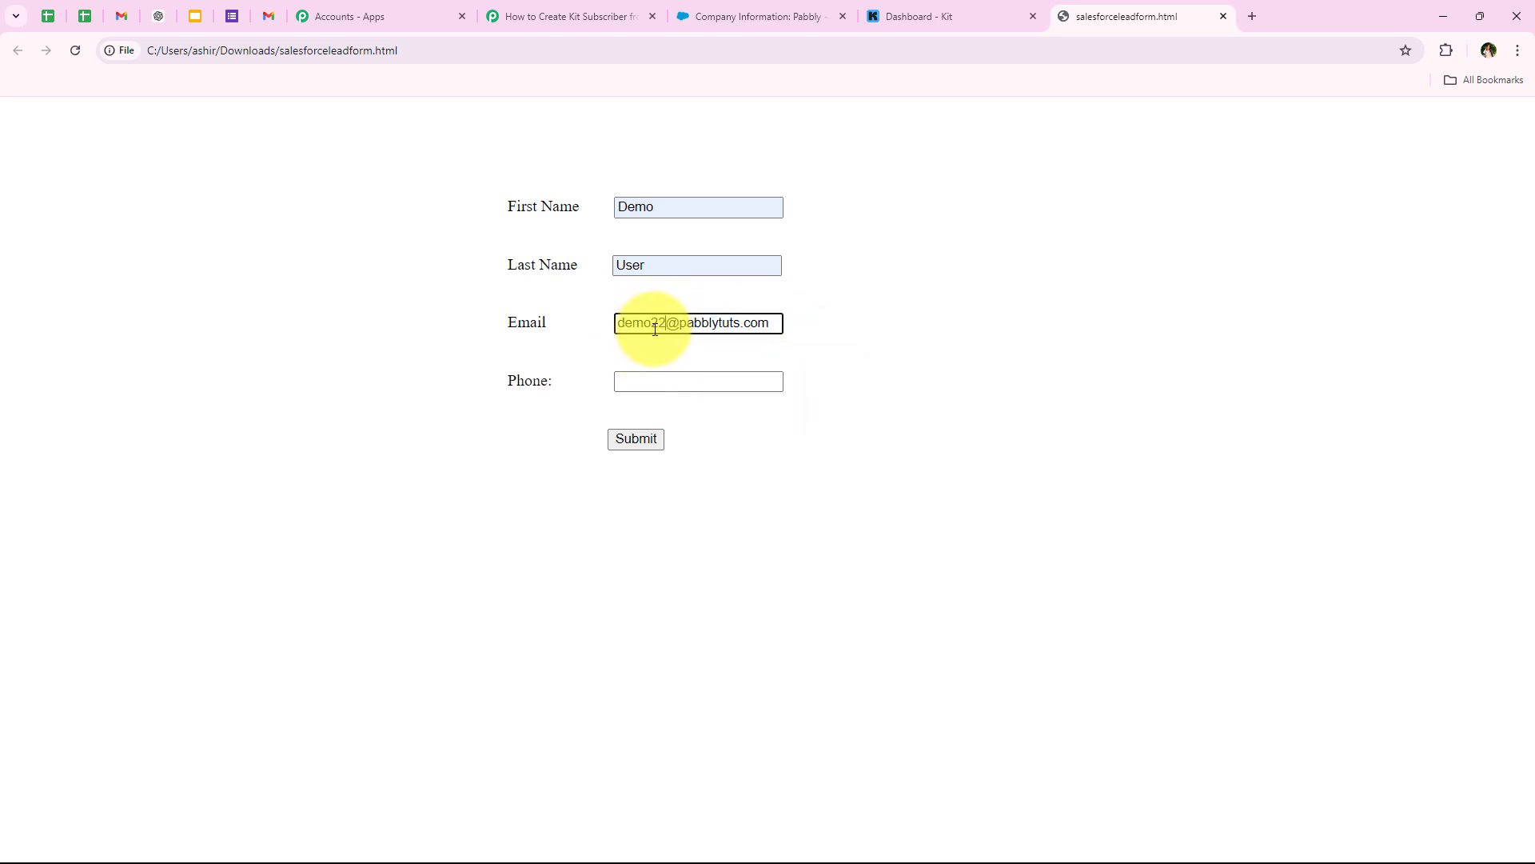
{"action": "left_click", "coordinate": [671, 382]}
{"action": "left_click", "coordinate": [726, 473]}
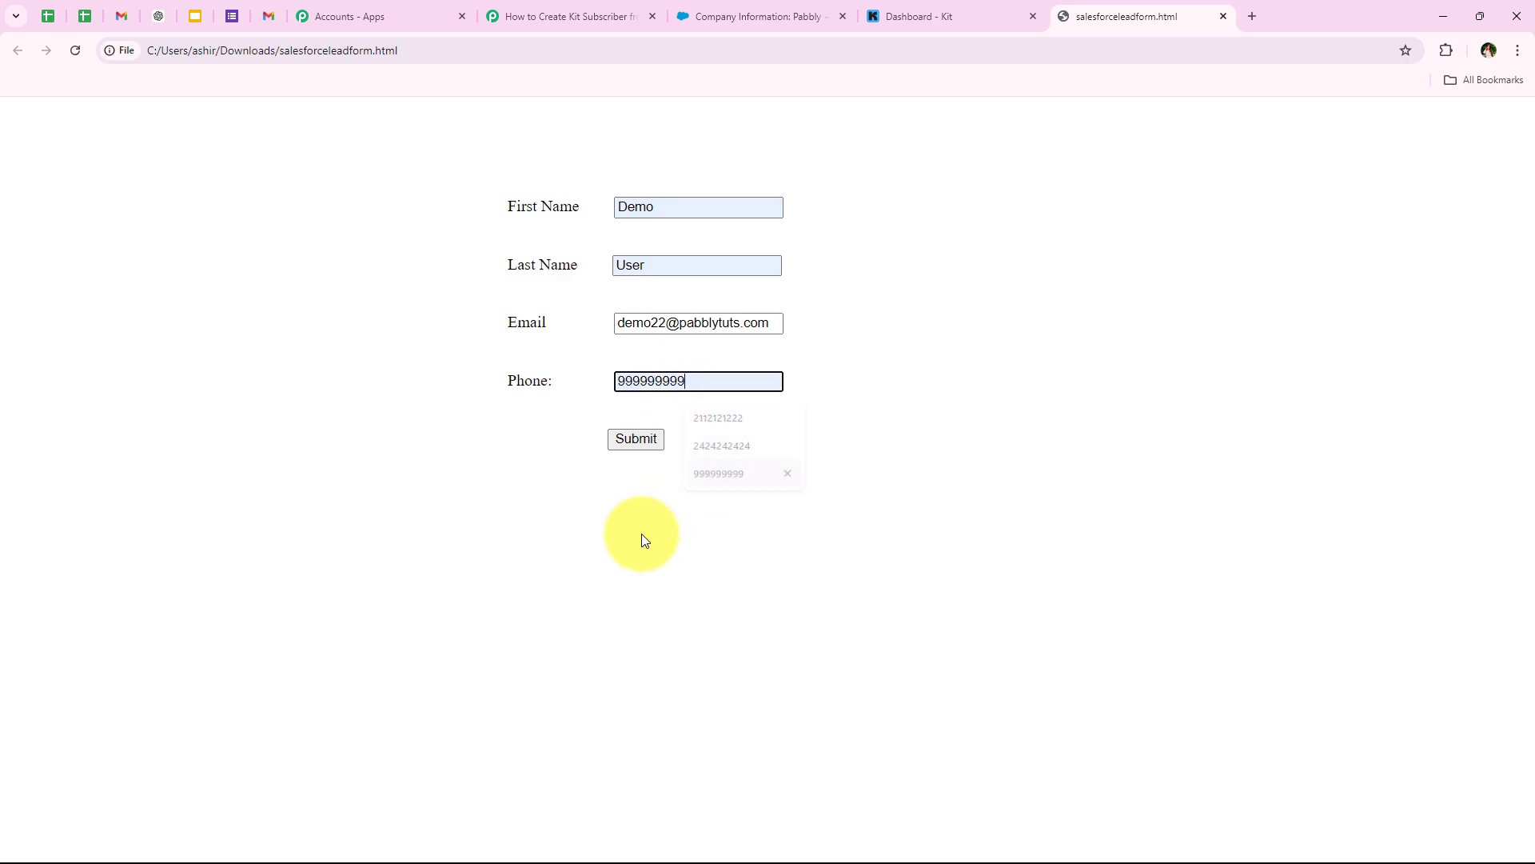
{"action": "left_click", "coordinate": [649, 445]}
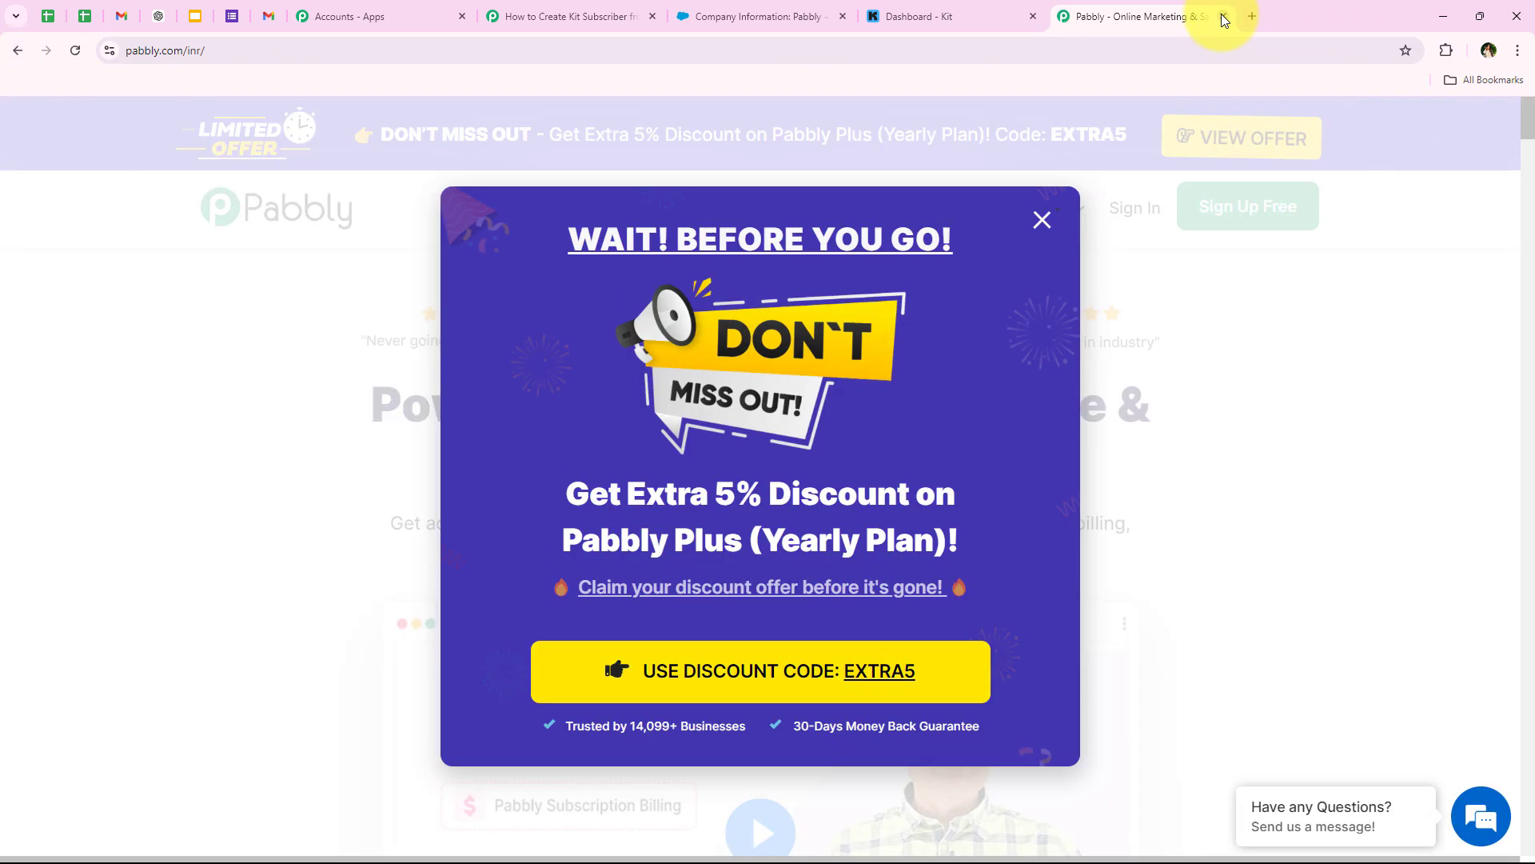
- Close the Pabbly site tab and verify the Demo User lead's e-mail and phone in Salesforce Leads
{"action": "left_click", "coordinate": [1223, 16]}
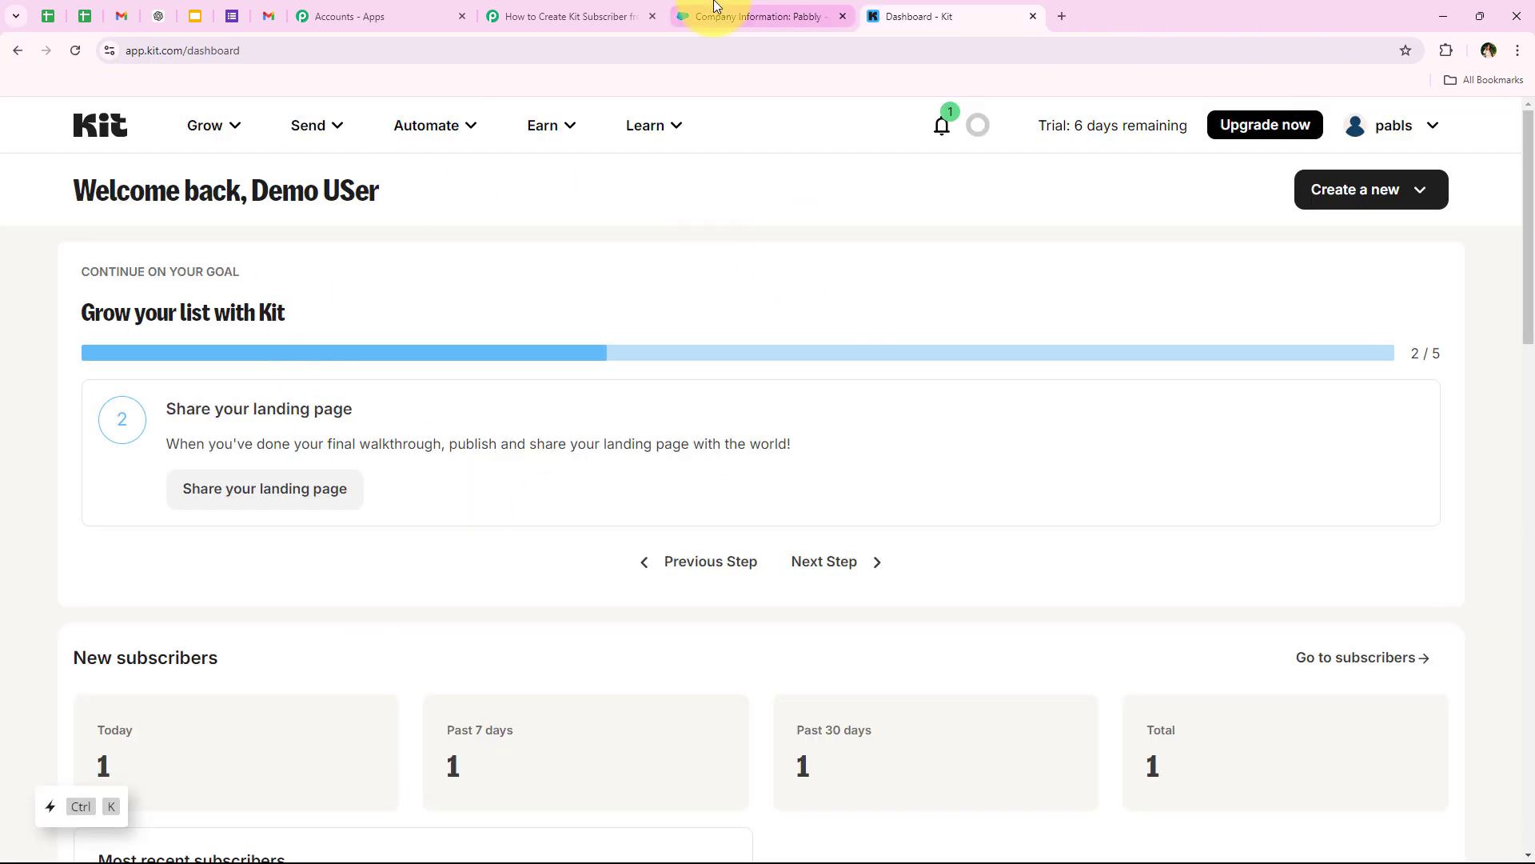
{"action": "left_click", "coordinate": [717, 12]}
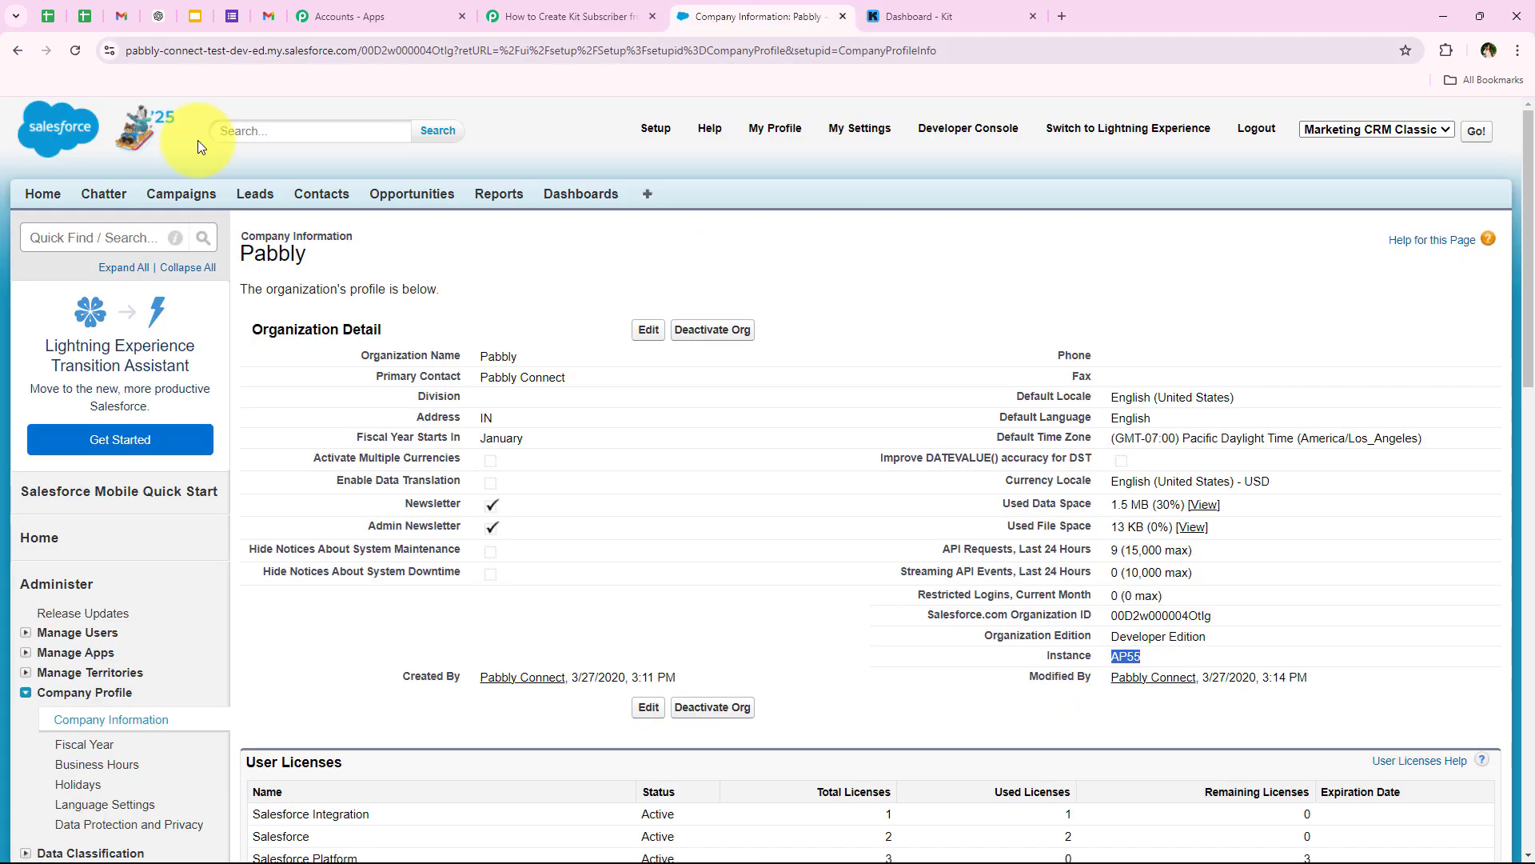
{"action": "left_click", "coordinate": [264, 200]}
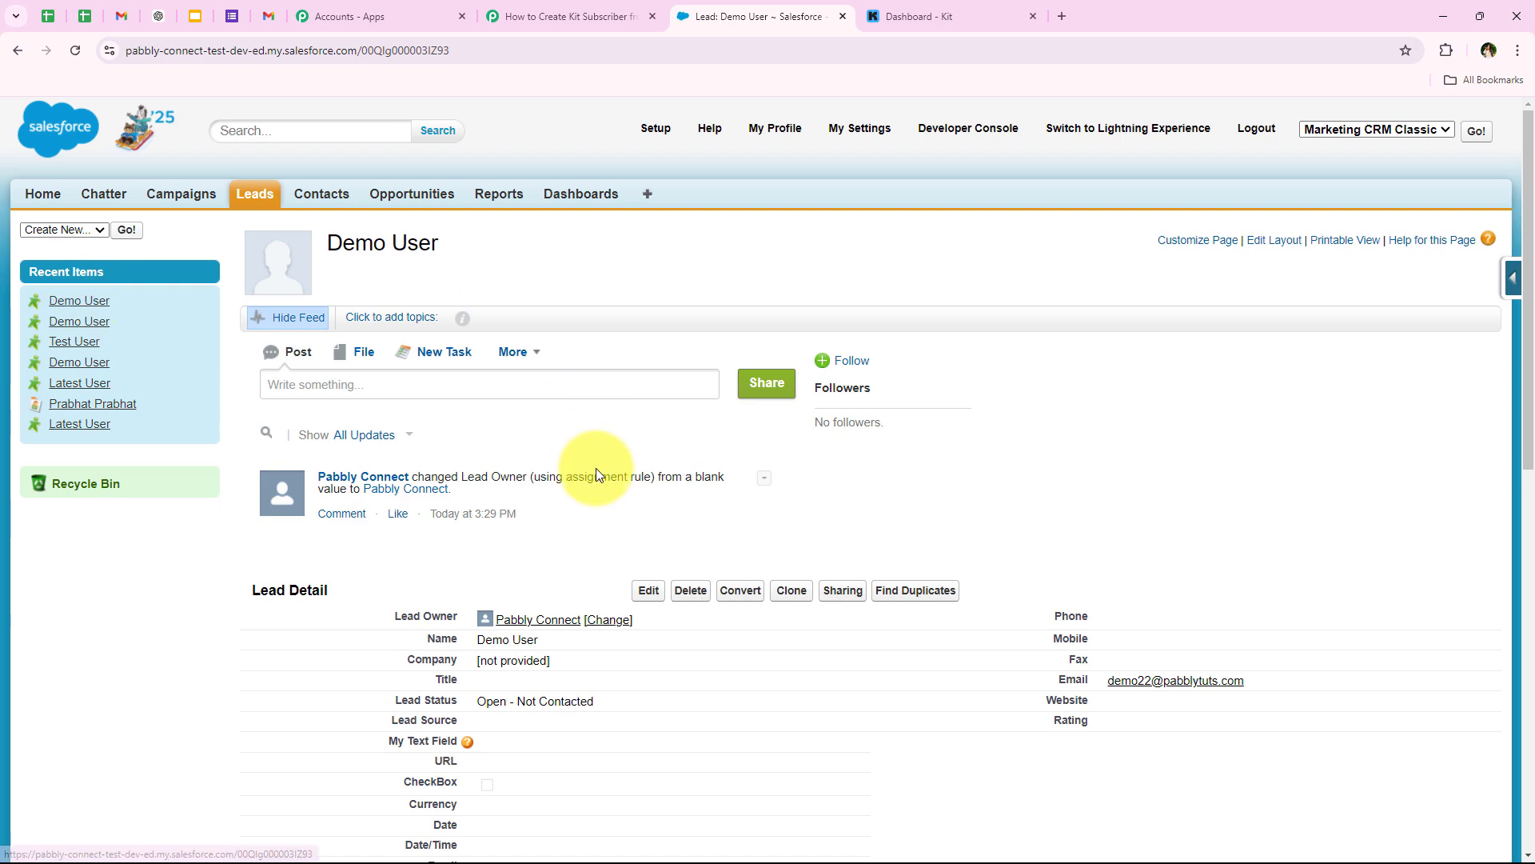
{"action": "scroll", "coordinate": [597, 468], "scroll_direction": "down", "scroll_amount": 2}
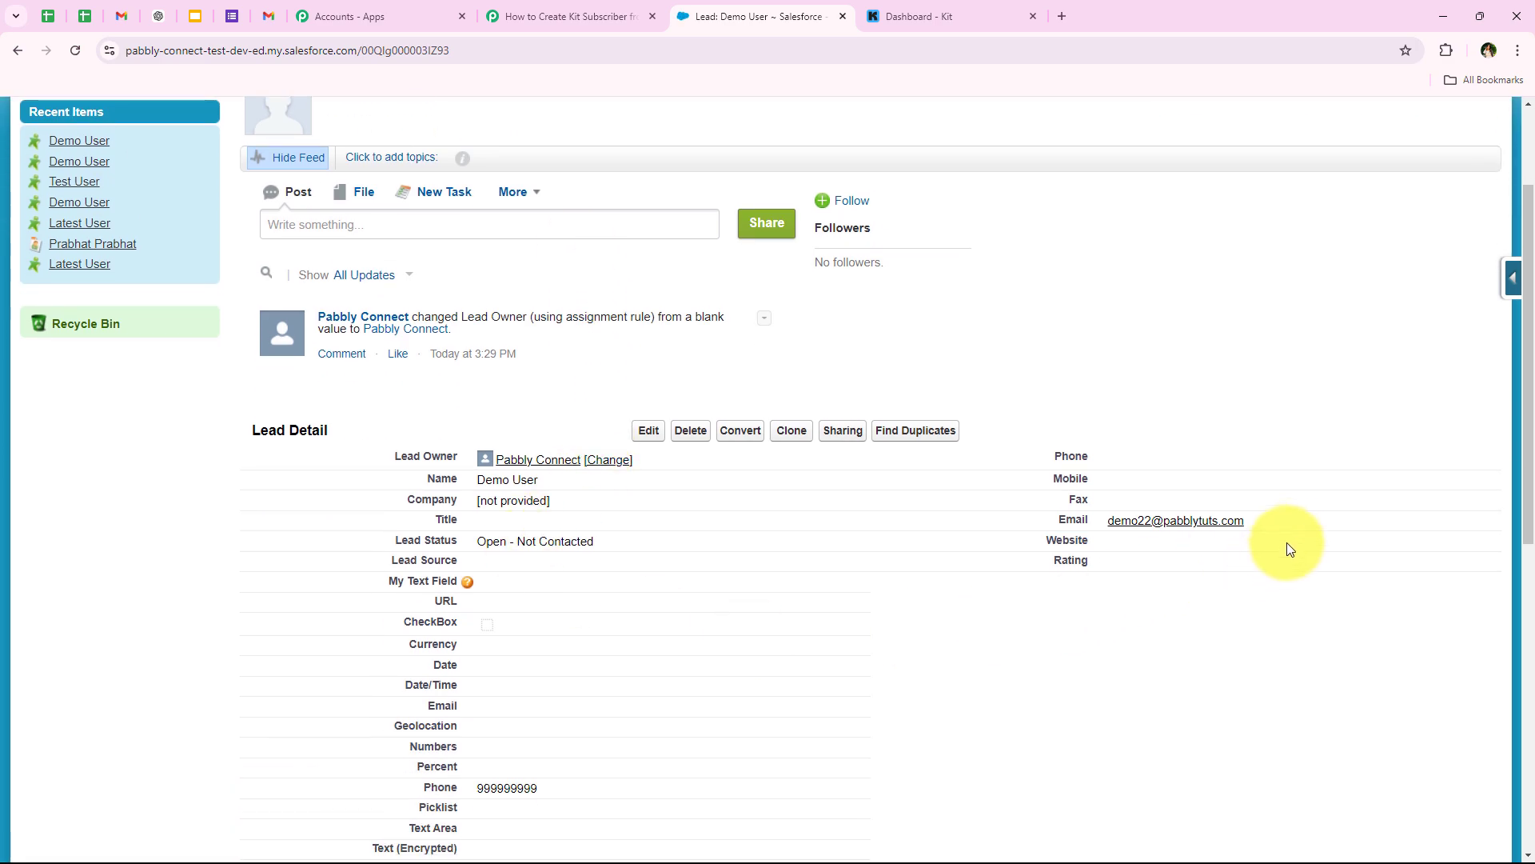
{"action": "left_click_drag", "start_coordinate": [1285, 523], "coordinate": [1106, 521]}
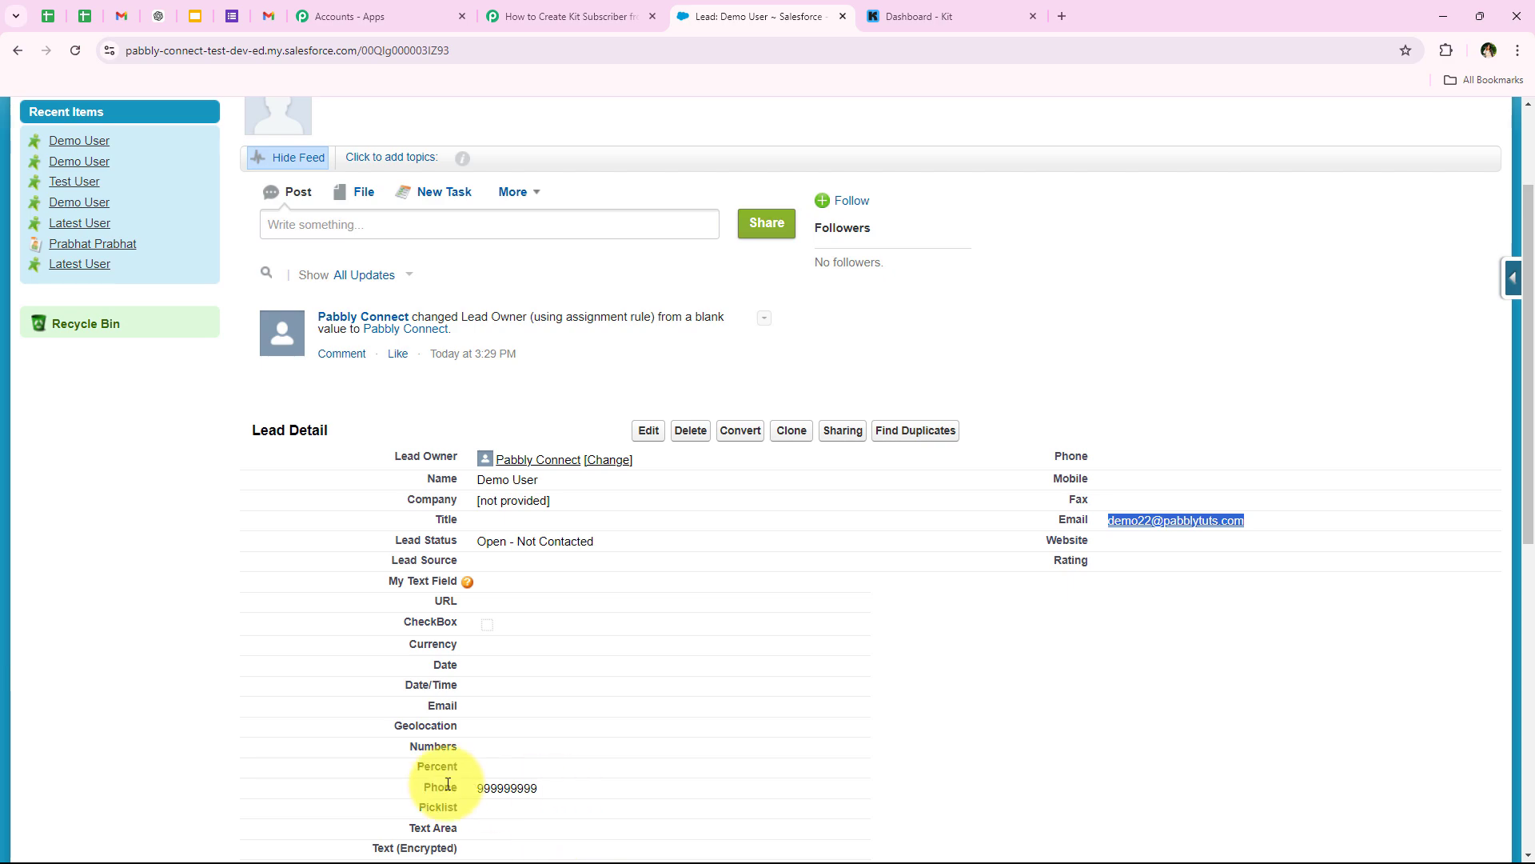
{"action": "scroll", "coordinate": [224, 651], "scroll_direction": "up", "scroll_amount": 2}
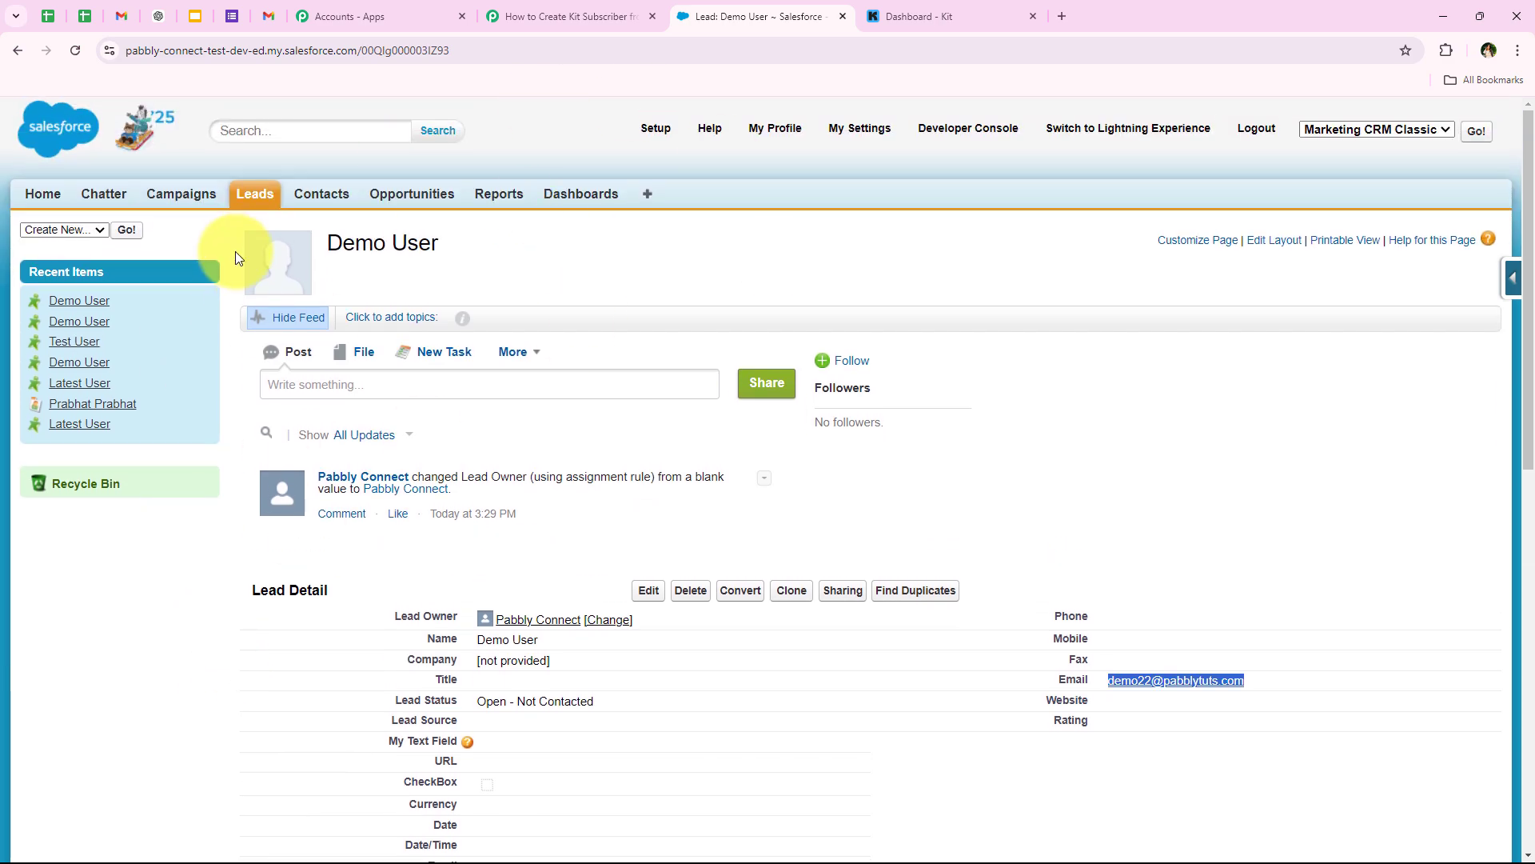
{"action": "left_click", "coordinate": [610, 8]}
{"action": "left_click", "coordinate": [824, 16]}
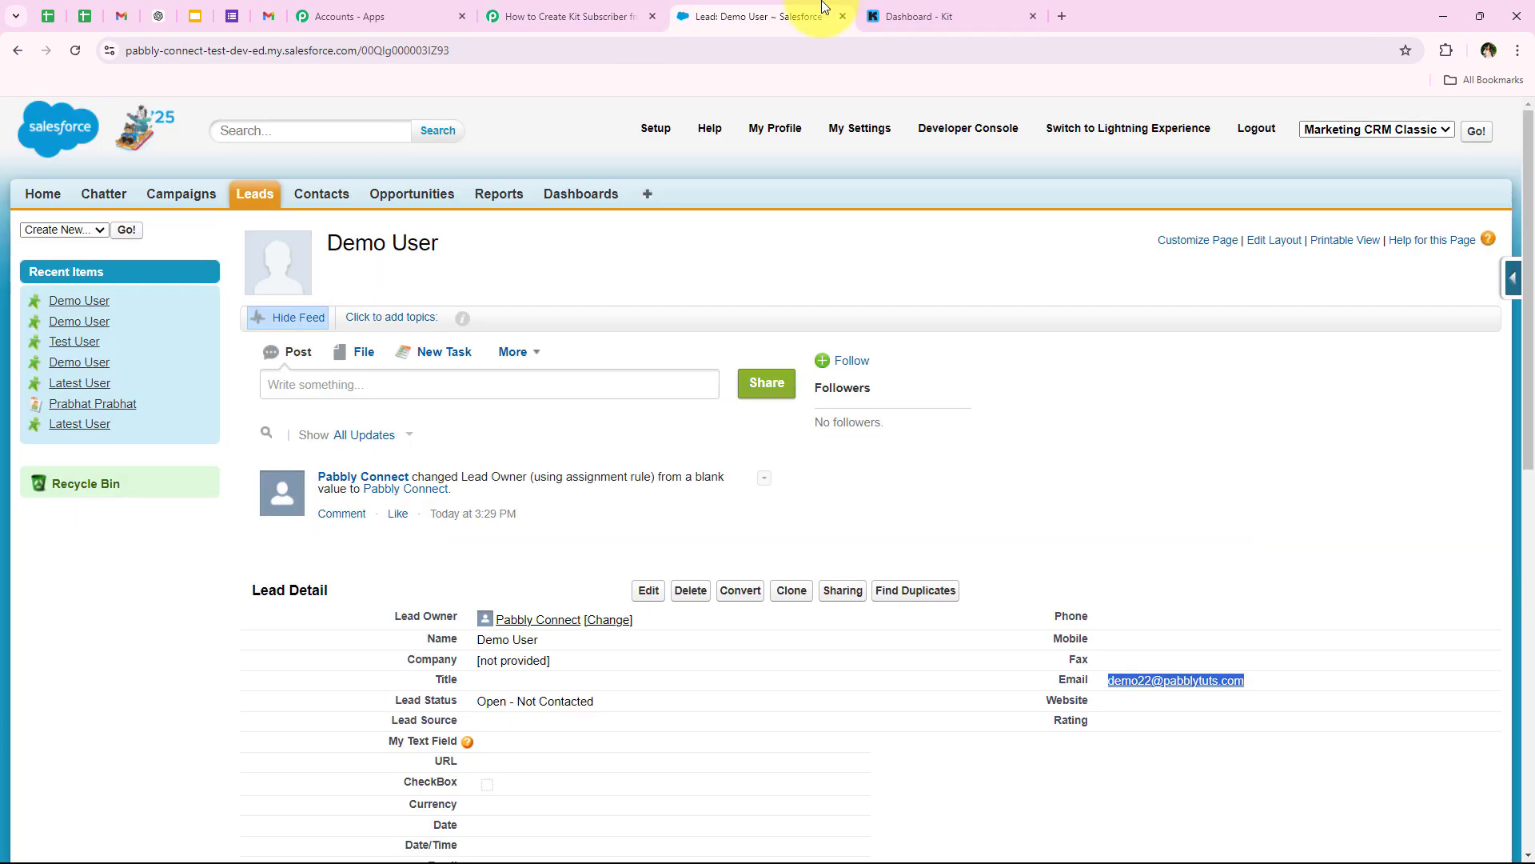
{"action": "left_click", "coordinate": [560, 16]}
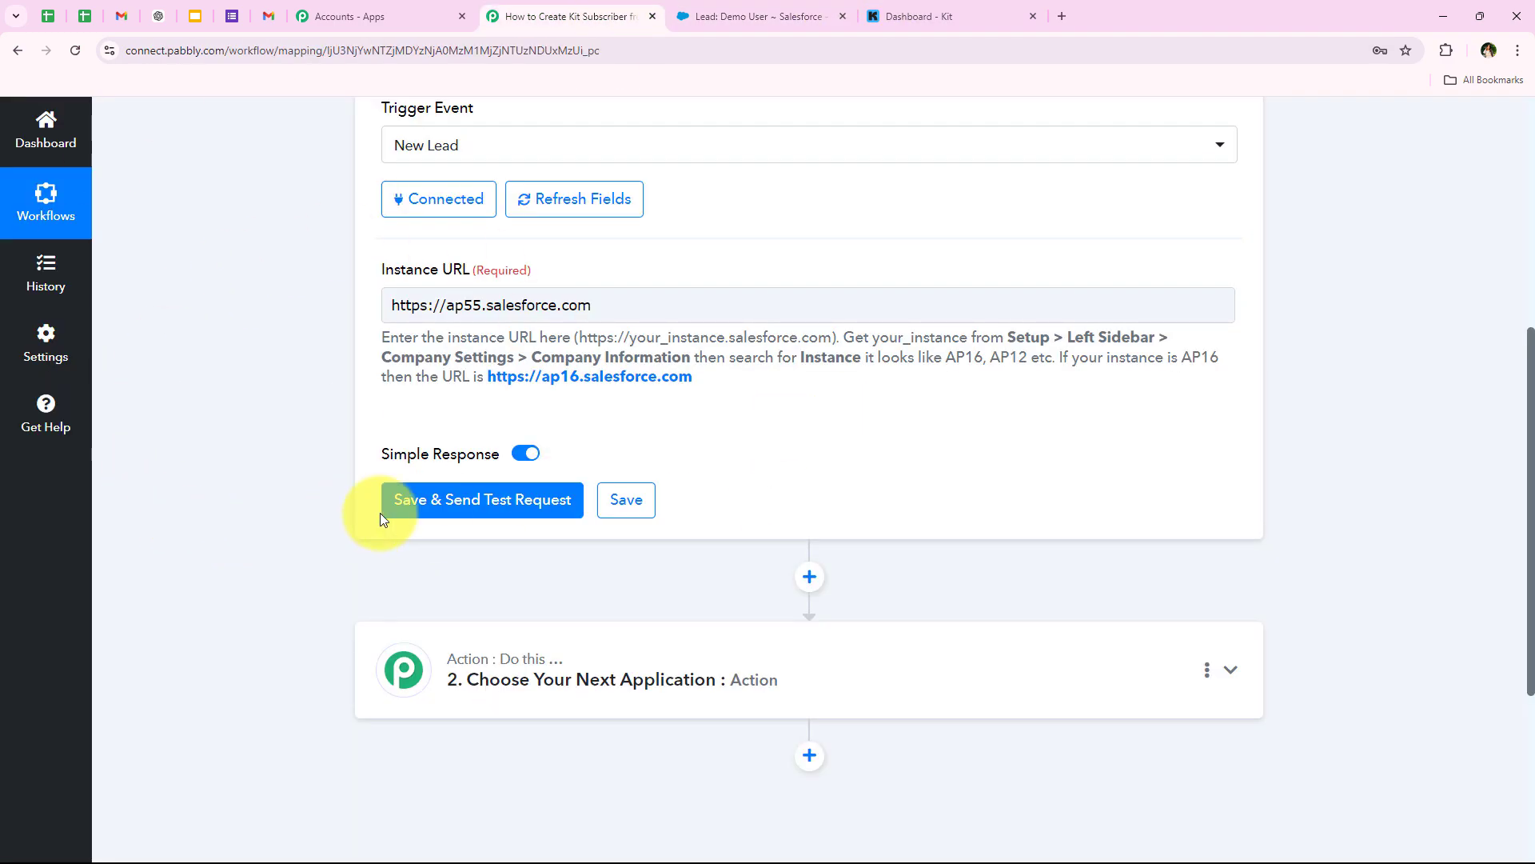
- Save the trigger and fetch the new Demo User lead's response data
{"action": "left_click", "coordinate": [404, 504]}
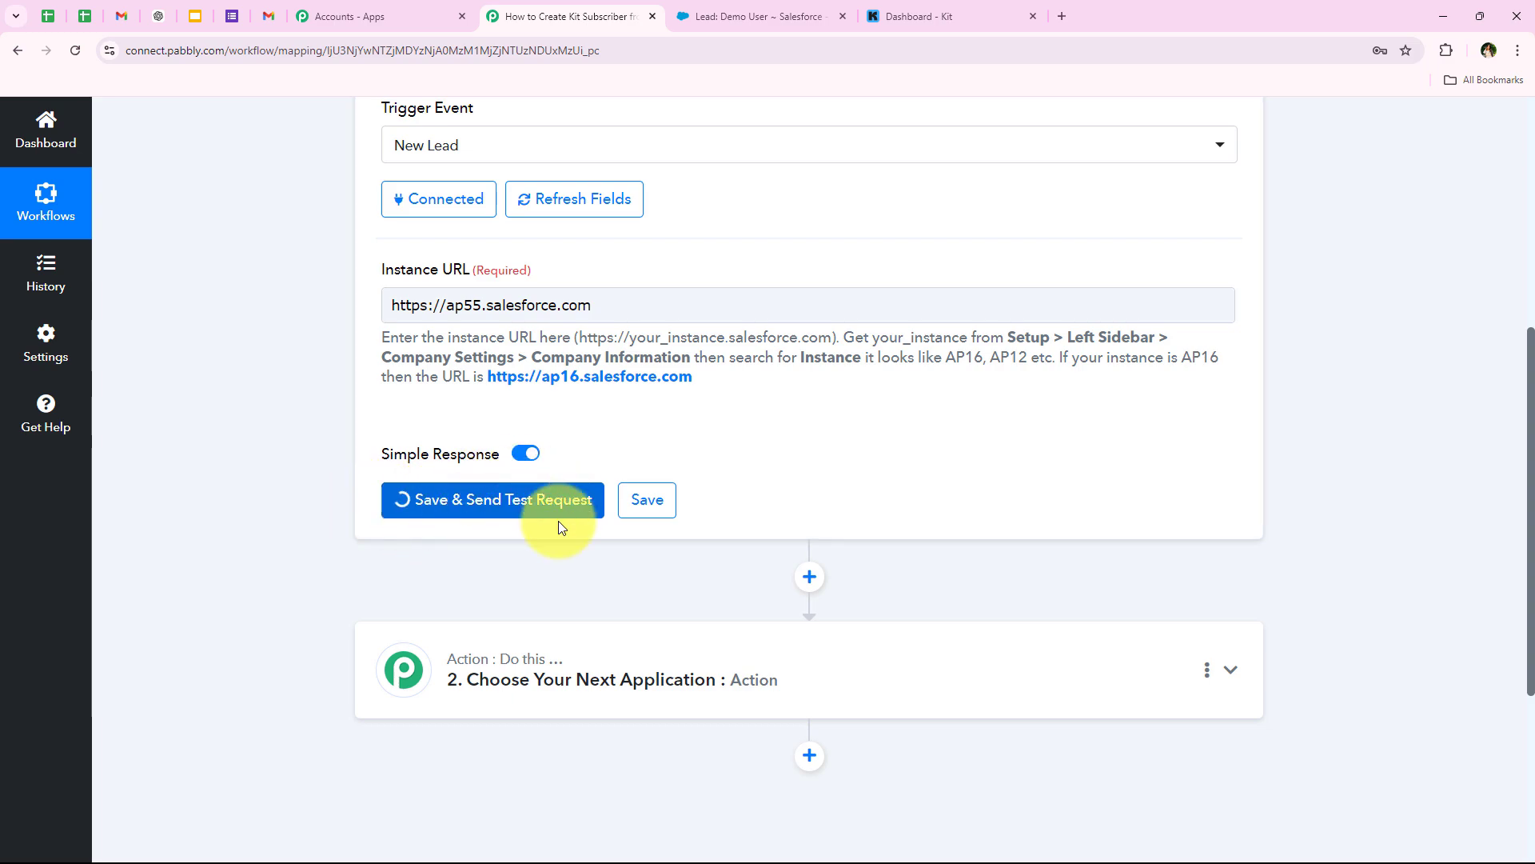
{"action": "scroll", "coordinate": [1016, 507], "scroll_direction": "down", "scroll_amount": 2}
{"action": "scroll", "coordinate": [1016, 508], "scroll_direction": "down", "scroll_amount": 6}
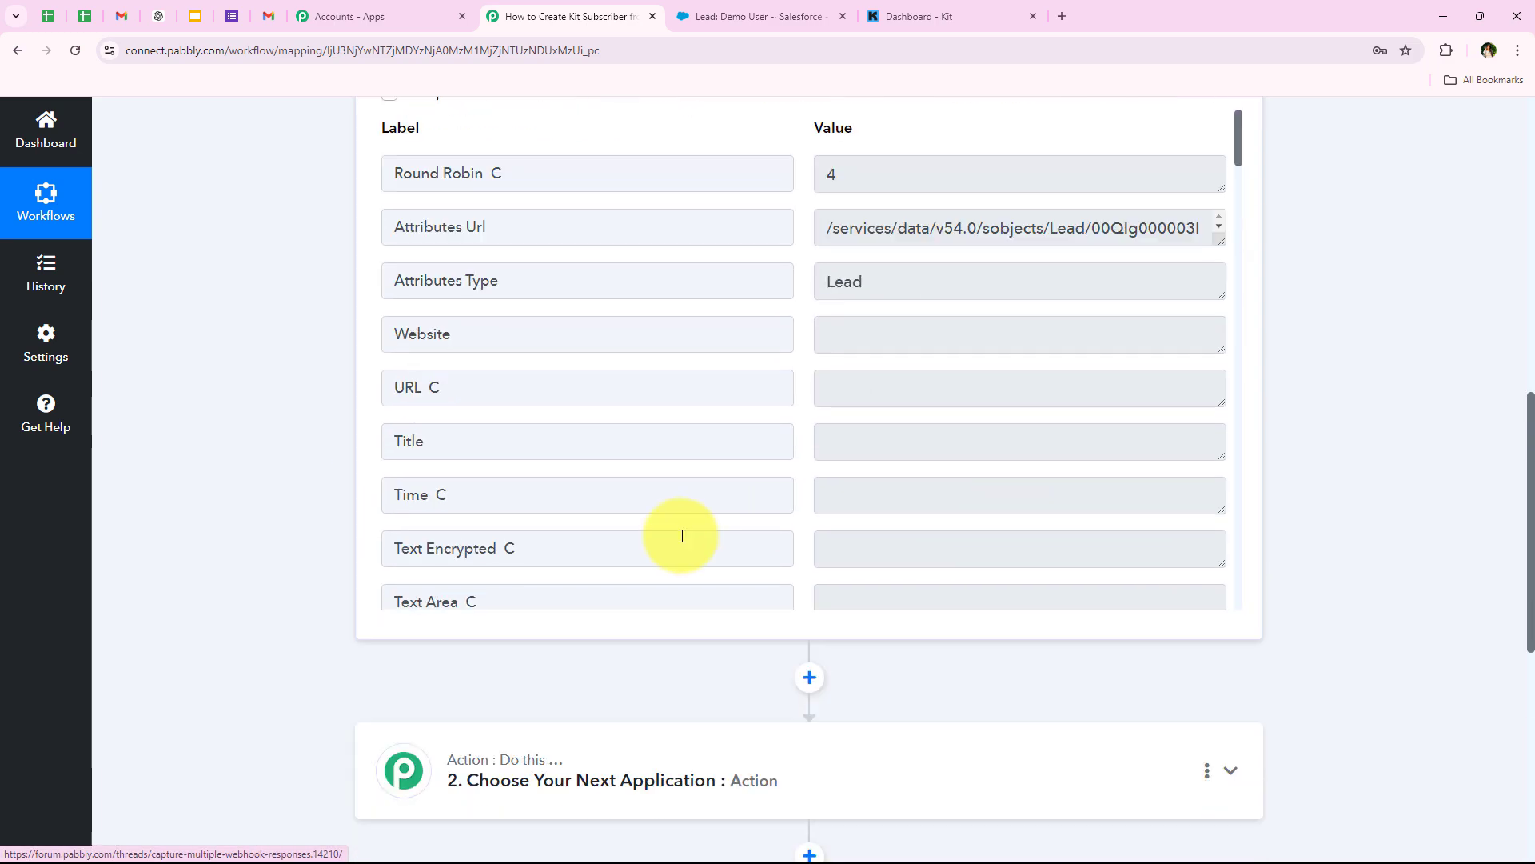
{"action": "scroll", "coordinate": [730, 472], "scroll_direction": "down", "scroll_amount": 8}
{"action": "scroll", "coordinate": [732, 470], "scroll_direction": "down", "scroll_amount": 5}
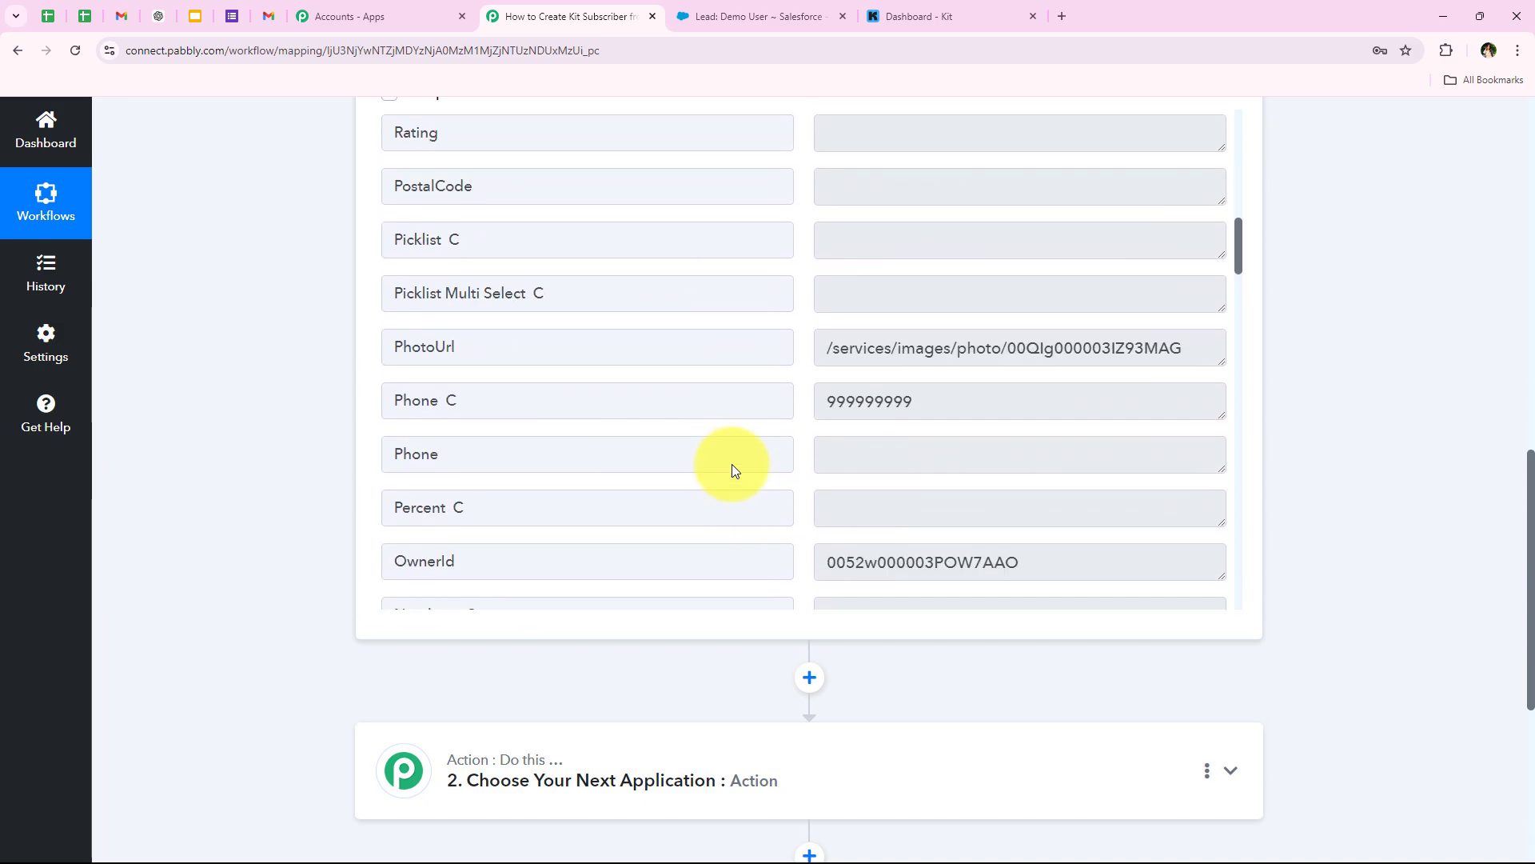
- Inspect the captured Phone, Name (Demo User) and Email values, then return to the top
{"action": "left_click_drag", "start_coordinate": [959, 232], "coordinate": [629, 268]}
{"action": "scroll", "coordinate": [645, 309], "scroll_direction": "down", "scroll_amount": 3}
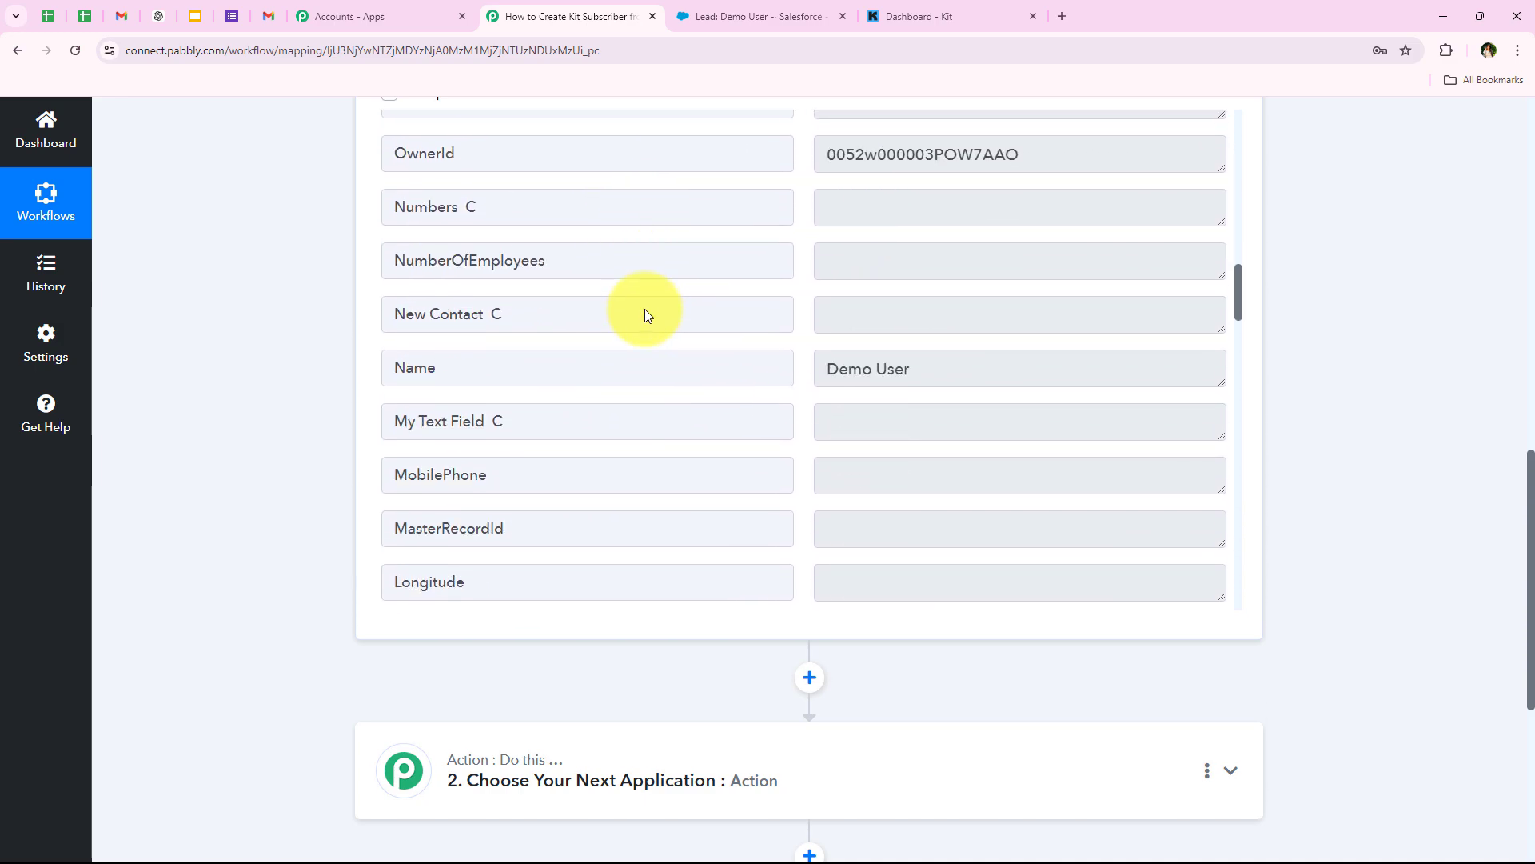
{"action": "left_click_drag", "start_coordinate": [1003, 352], "coordinate": [607, 374]}
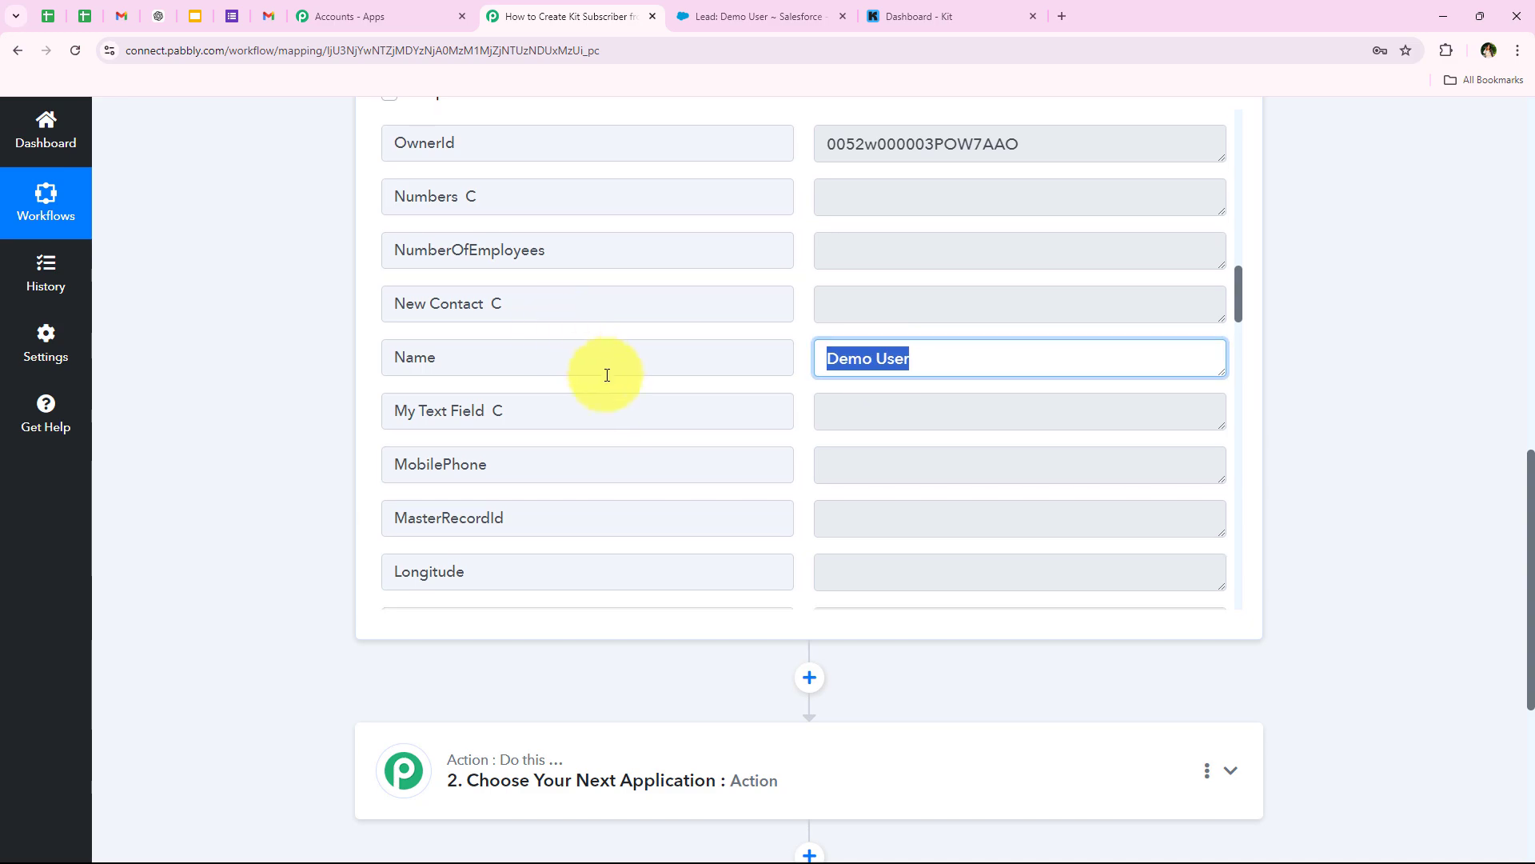
{"action": "scroll", "coordinate": [672, 398], "scroll_direction": "down", "scroll_amount": 10}
{"action": "scroll", "coordinate": [670, 400], "scroll_direction": "down", "scroll_amount": 10}
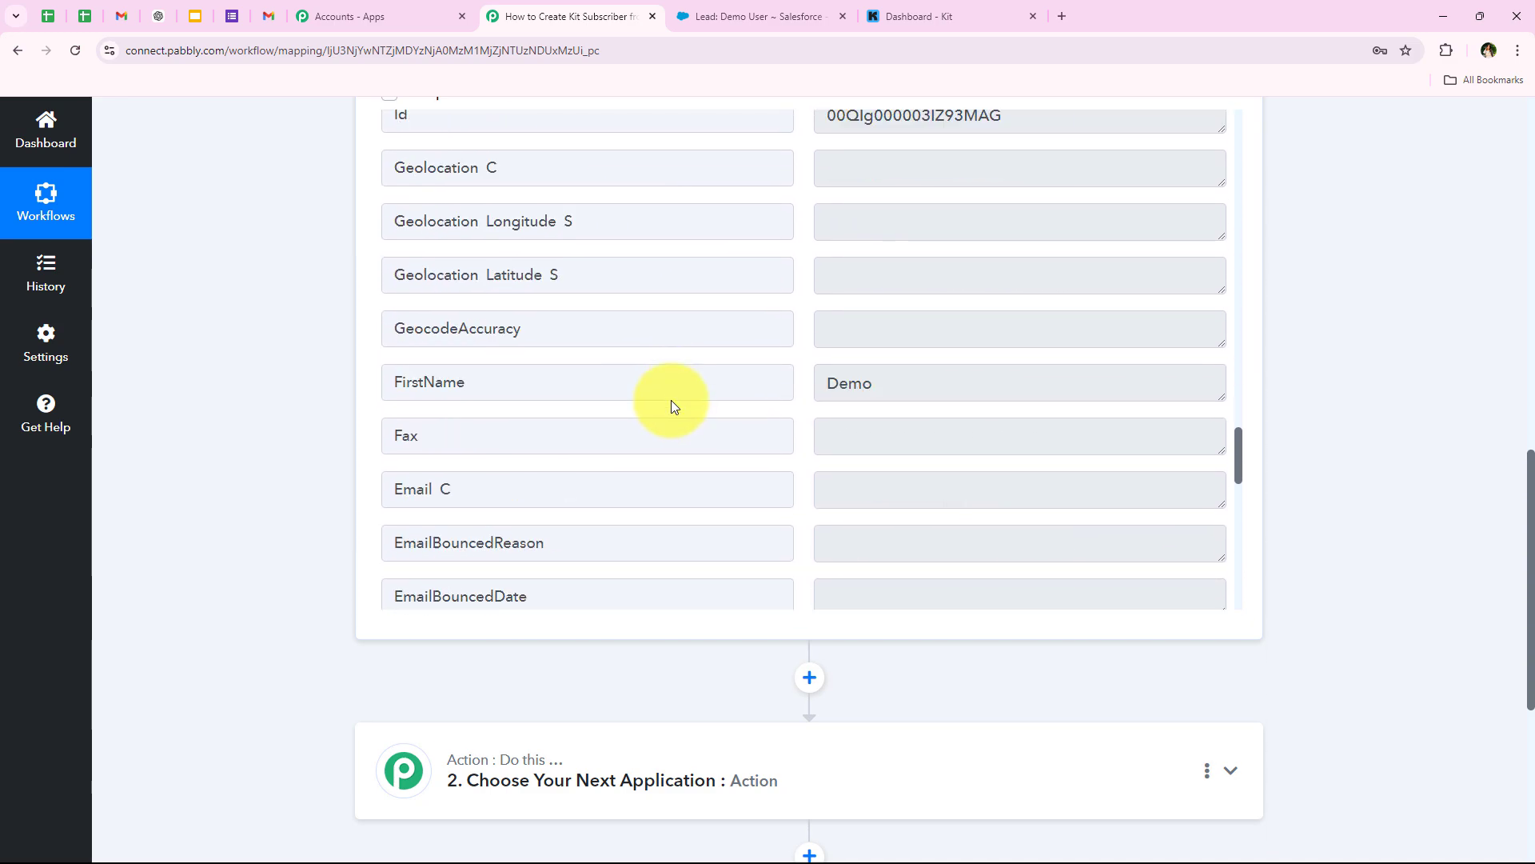
{"action": "left_click_drag", "start_coordinate": [1056, 401], "coordinate": [795, 397]}
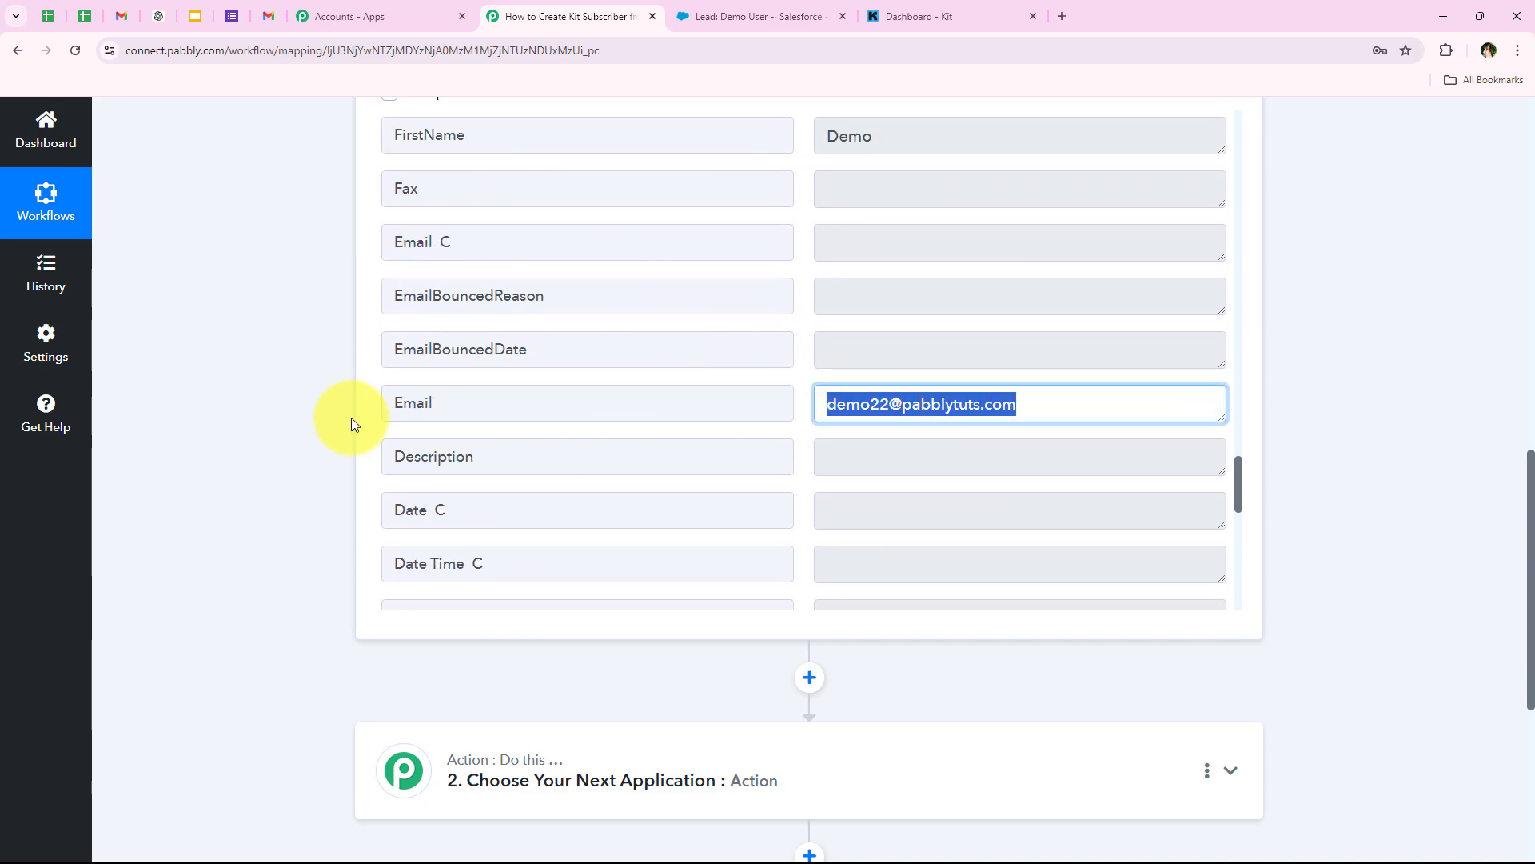
{"action": "left_click", "coordinate": [316, 444]}
{"action": "scroll", "coordinate": [174, 365], "scroll_direction": "up", "scroll_amount": 13}
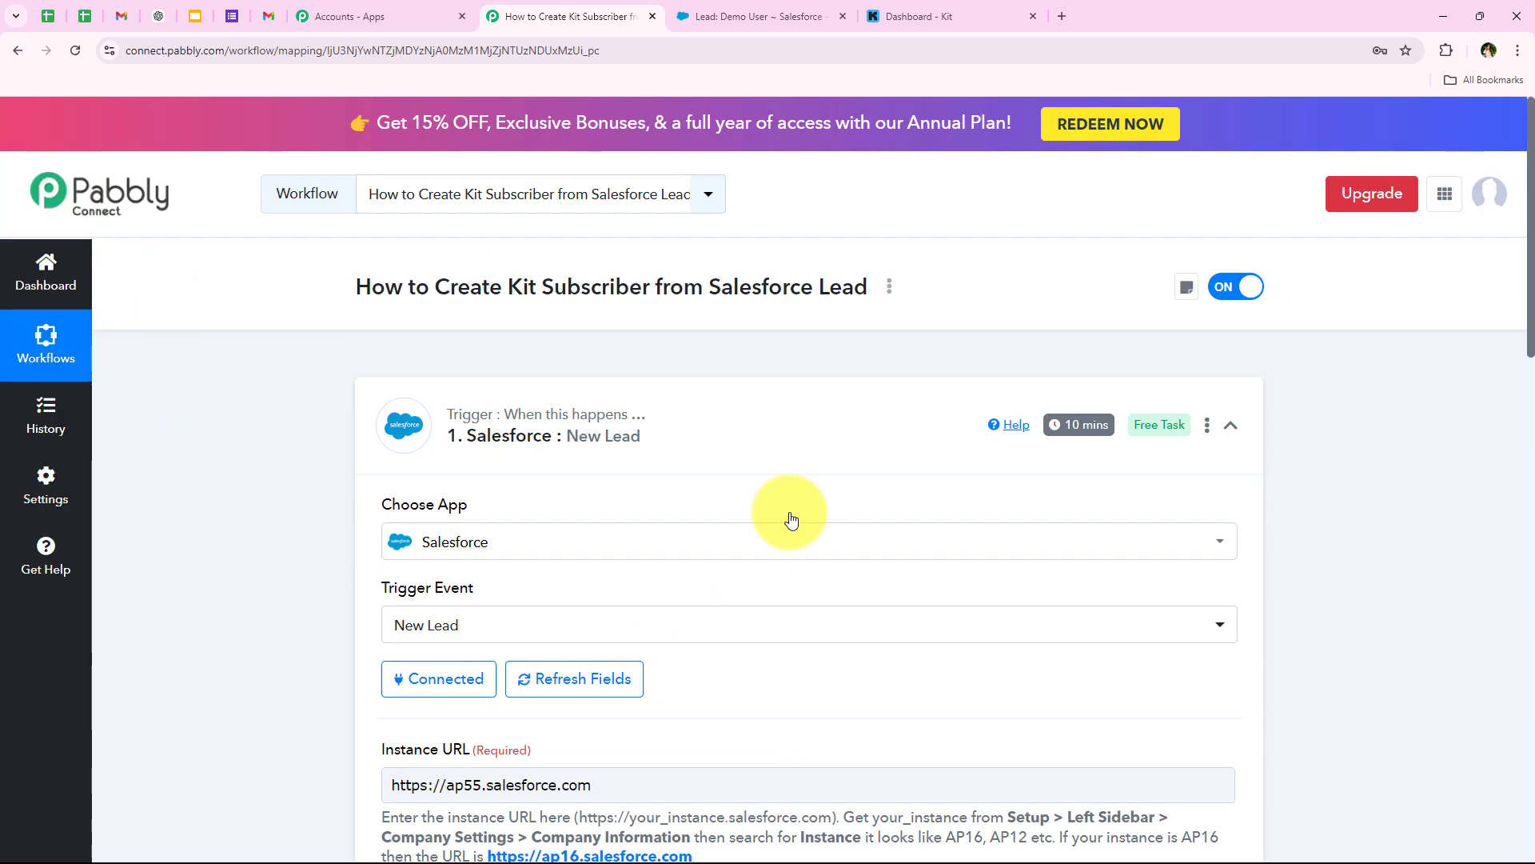
- Return to the Kit subscriber workflow and collapse the Salesforce New Lead trigger step
{"action": "left_click", "coordinate": [724, 14]}
{"action": "left_click", "coordinate": [572, 16]}
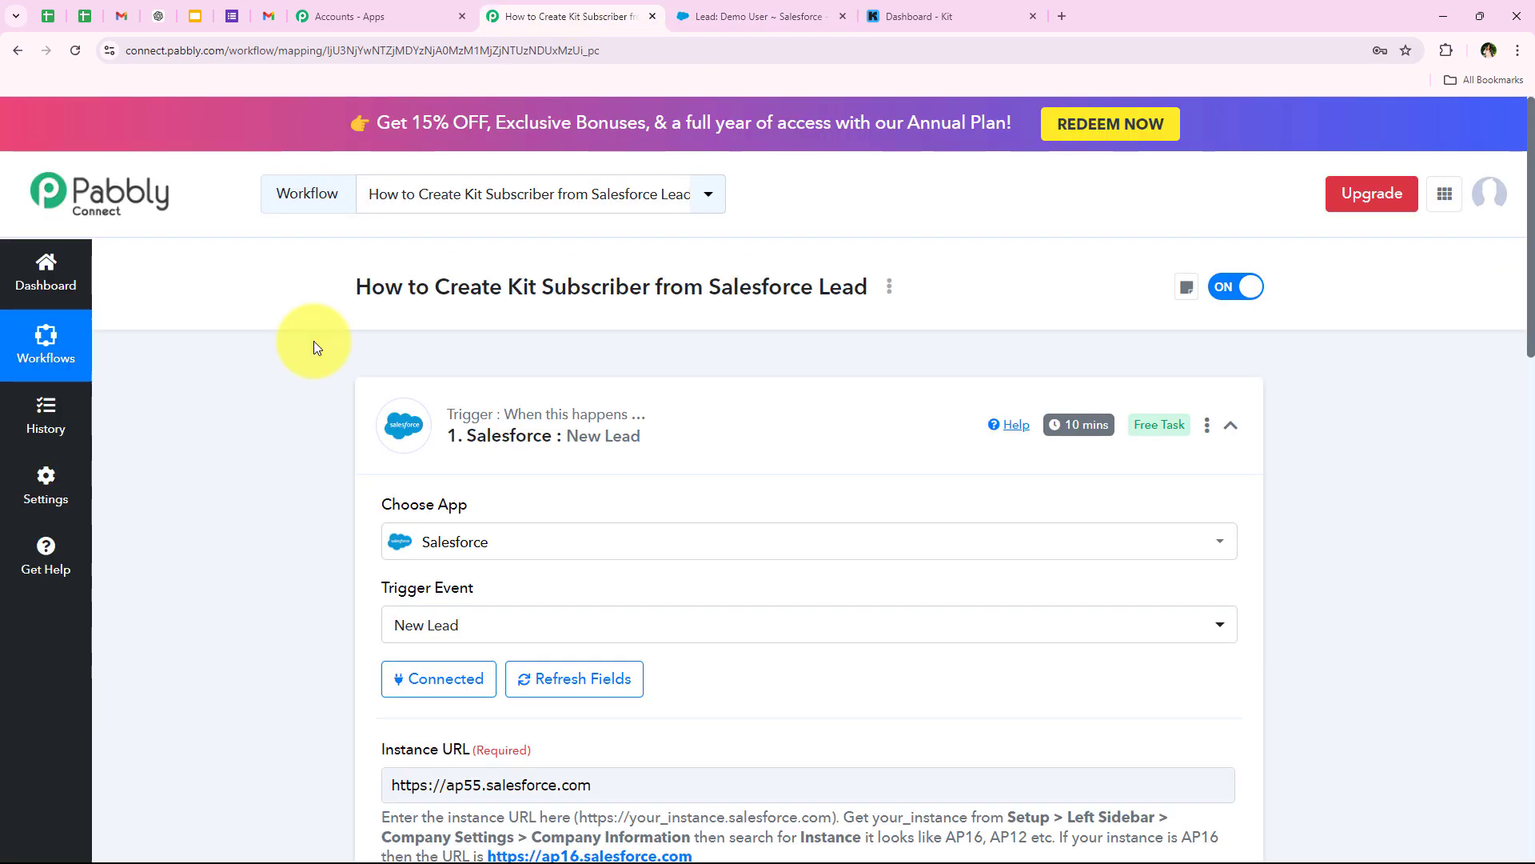
{"action": "left_click", "coordinate": [732, 453]}
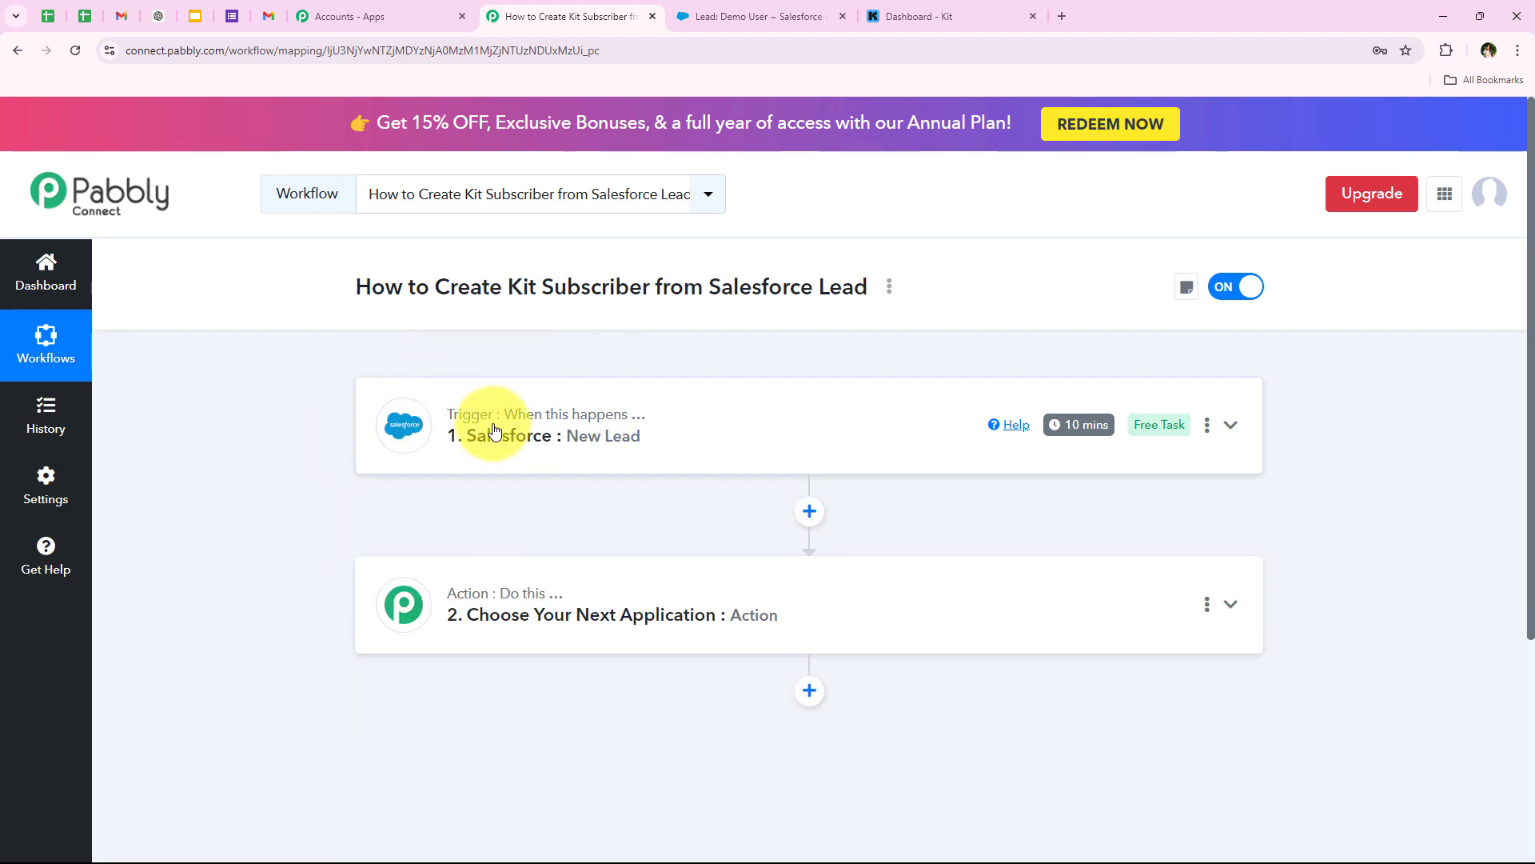
- Keep the trigger's 10-minute check interval unchanged and expand the action step for app selection
{"action": "mouse_move", "coordinate": [1069, 434]}
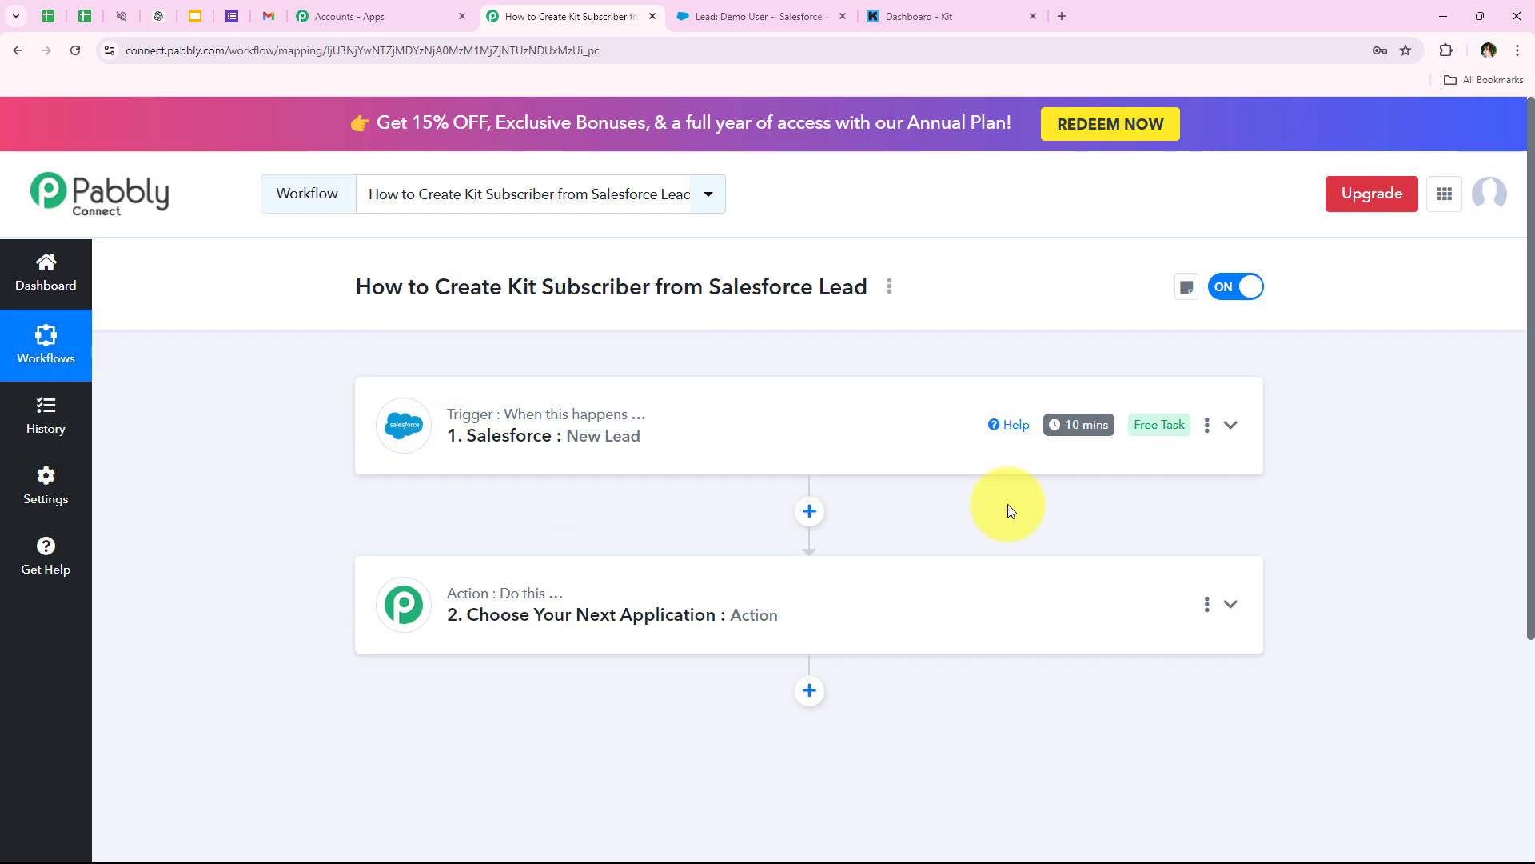
{"action": "left_click", "coordinate": [1208, 427]}
{"action": "left_click", "coordinate": [1126, 520]}
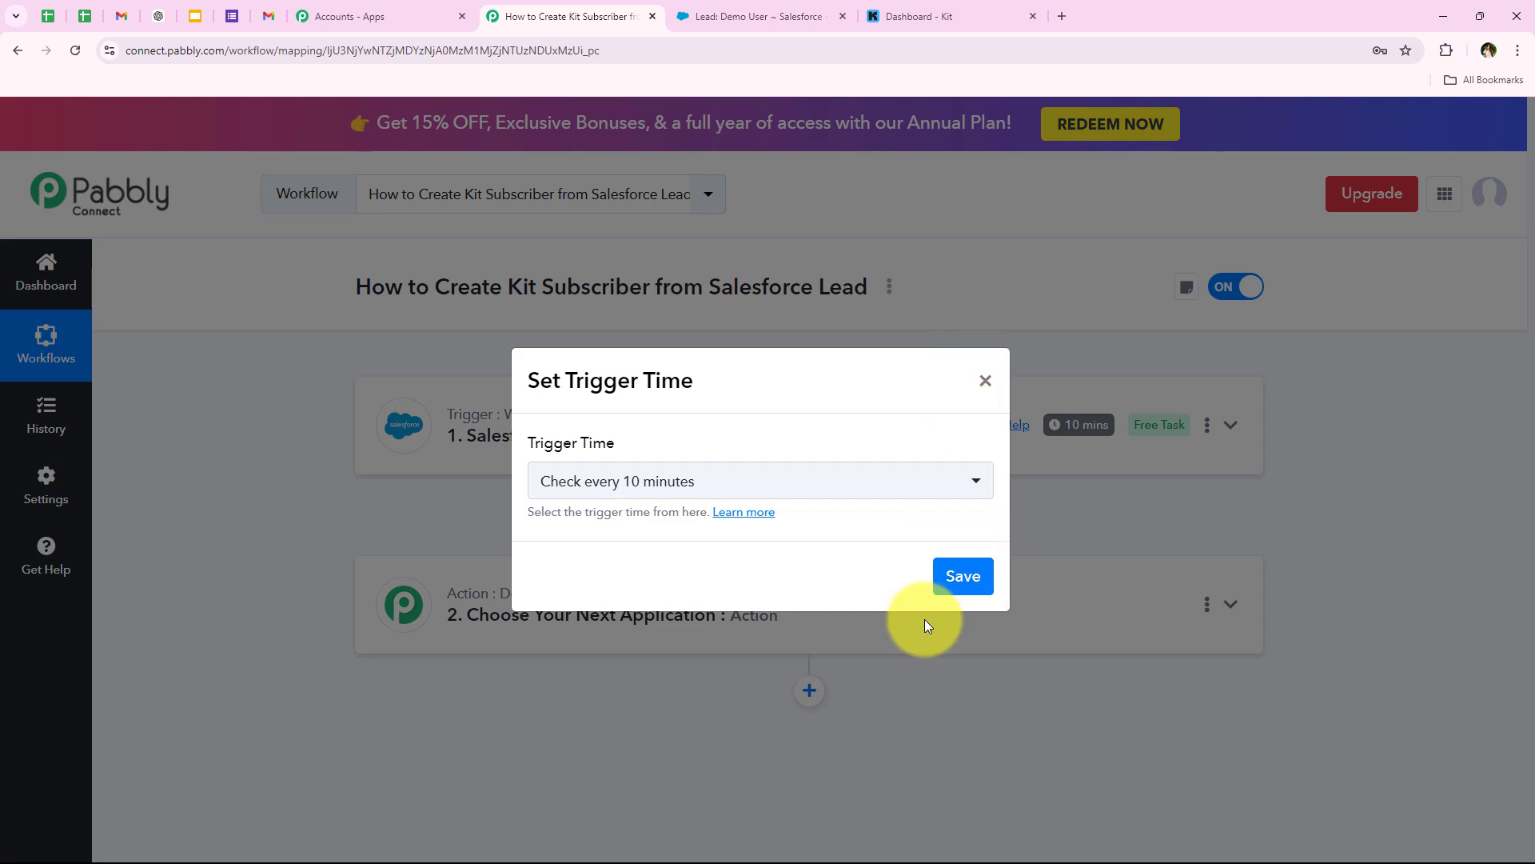
{"action": "left_click", "coordinate": [985, 382]}
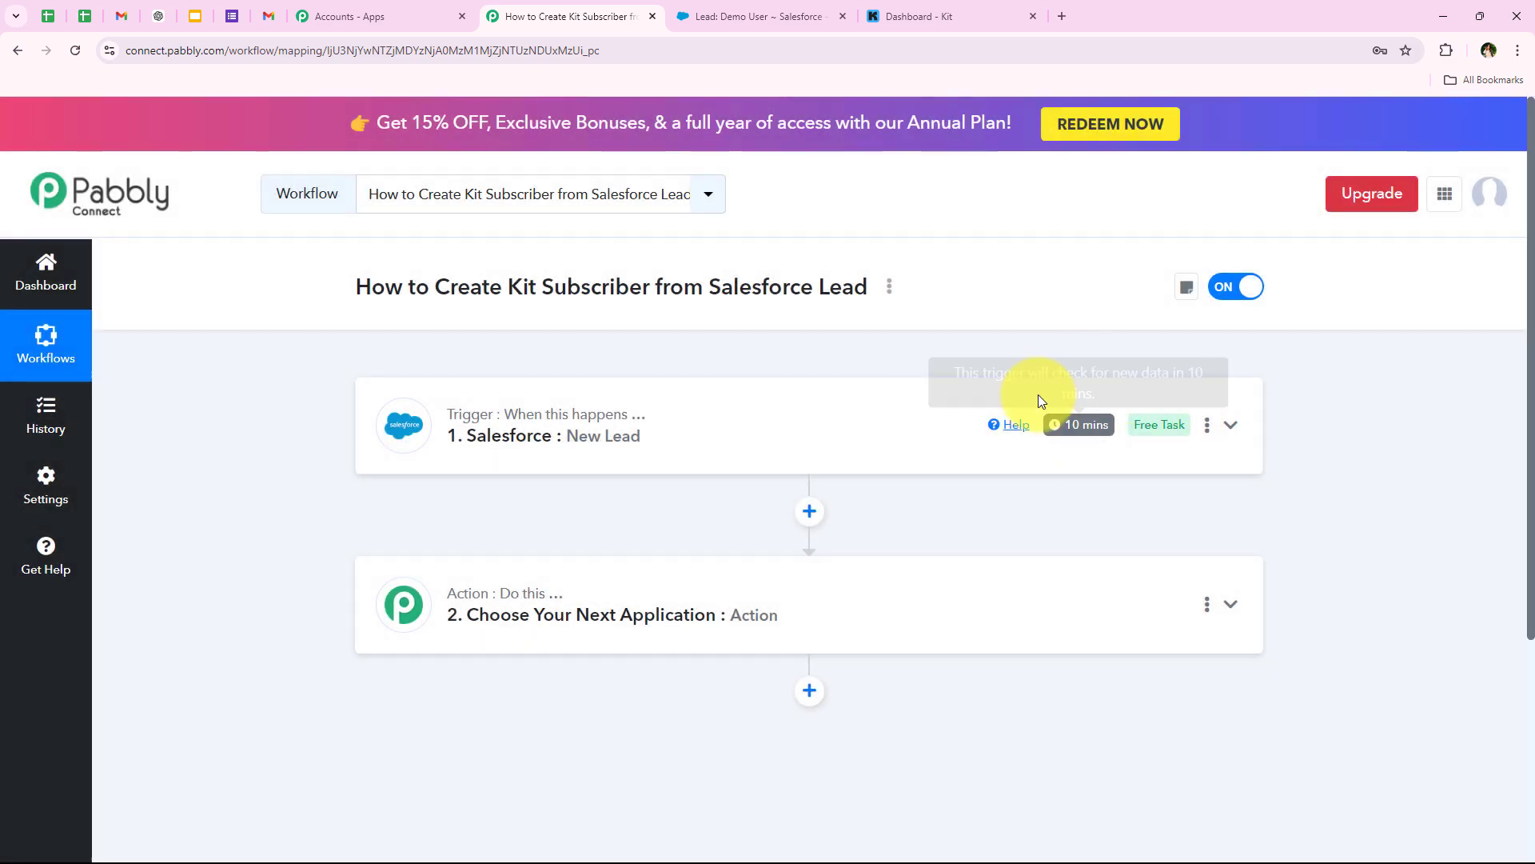
{"action": "left_click", "coordinate": [465, 581]}
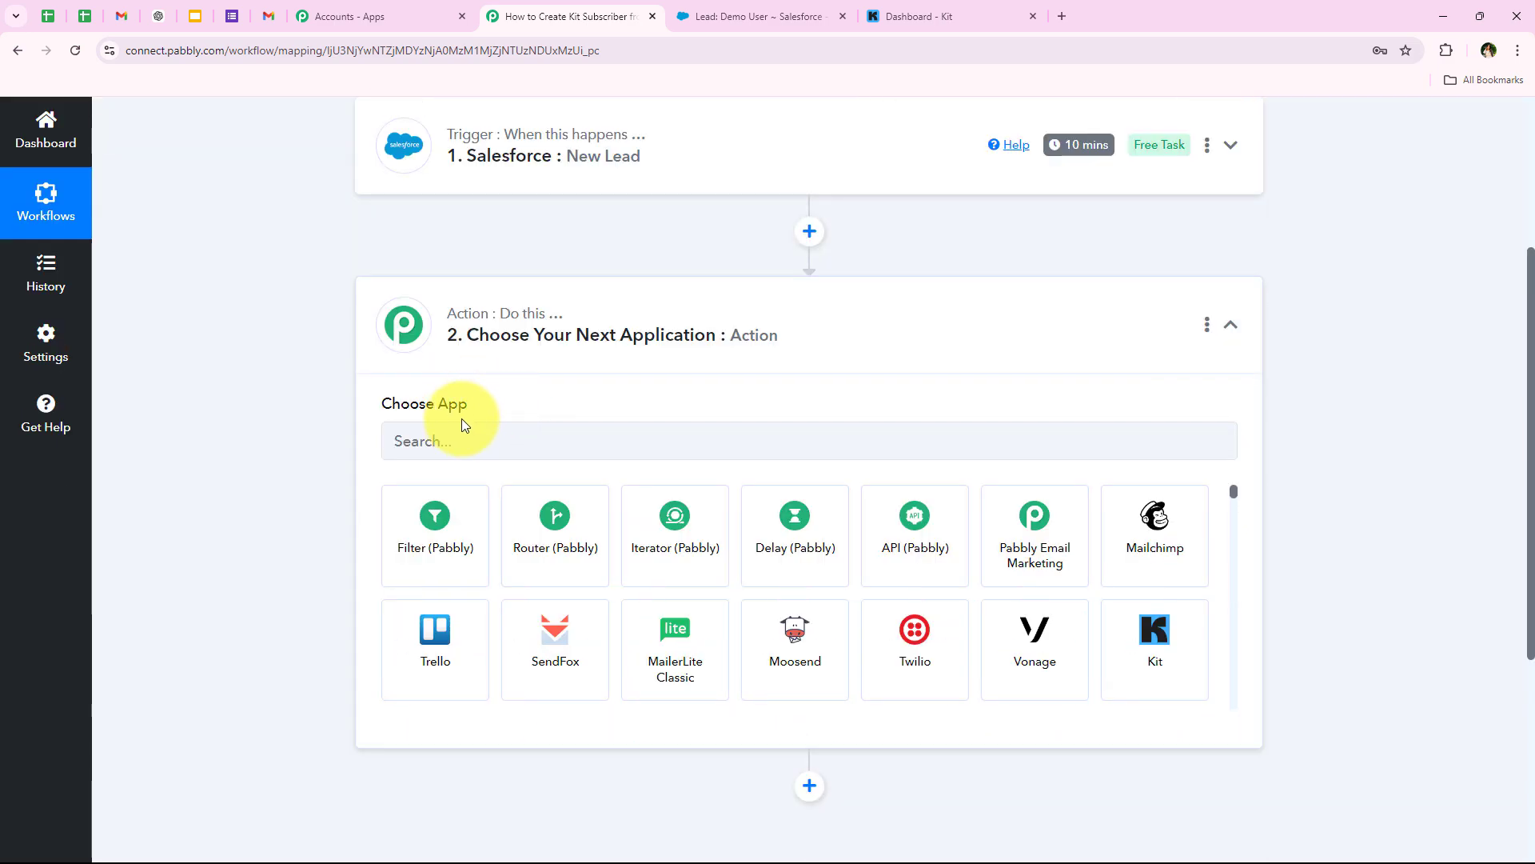
- Search for 'Kit' and choose it as the action app
{"action": "left_click", "coordinate": [462, 440]}
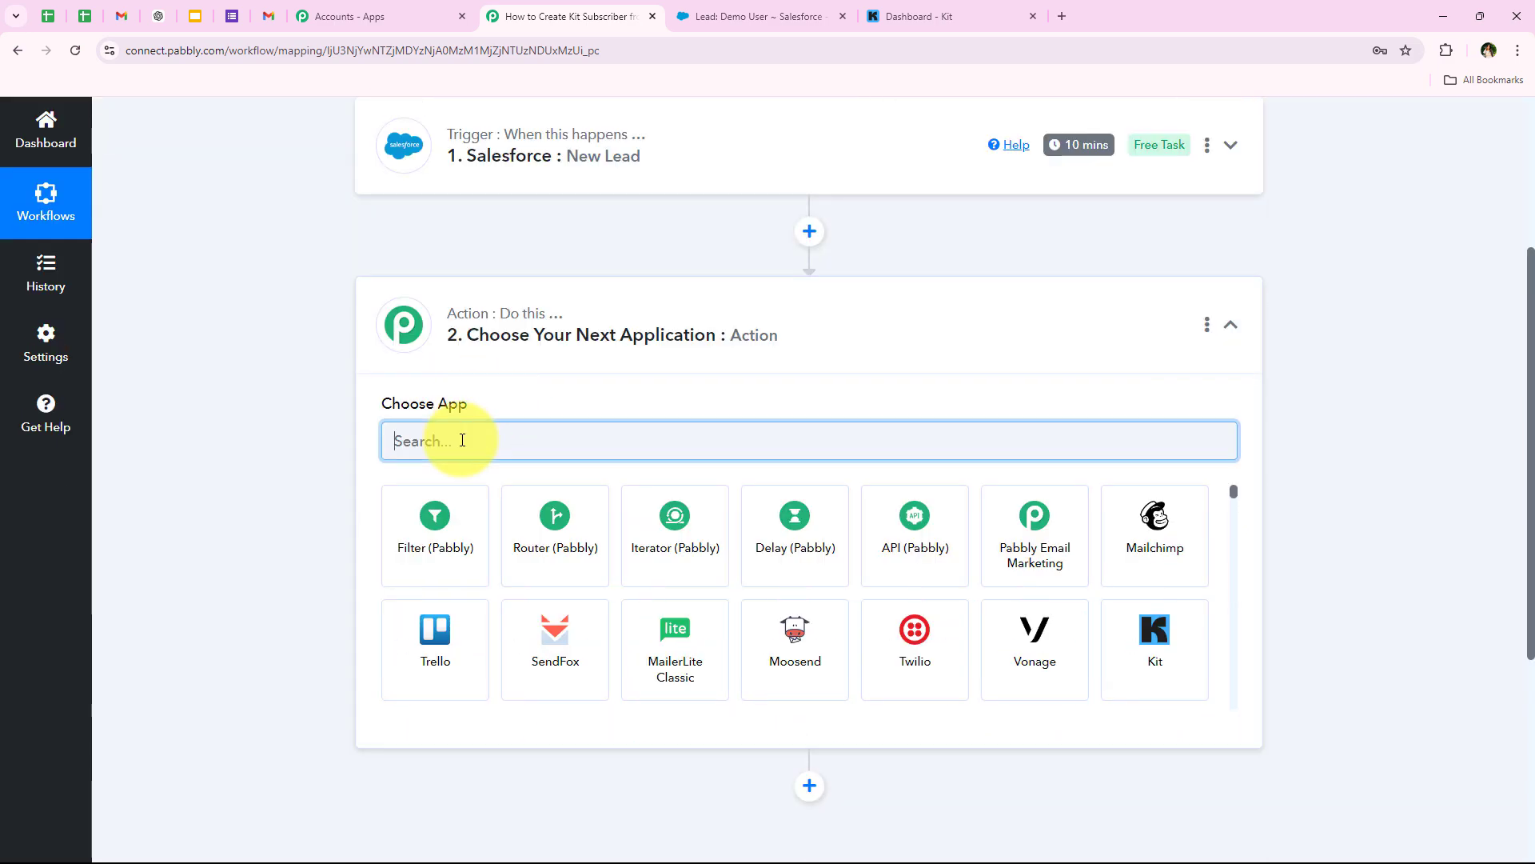
{"action": "type", "text": "Kit"}
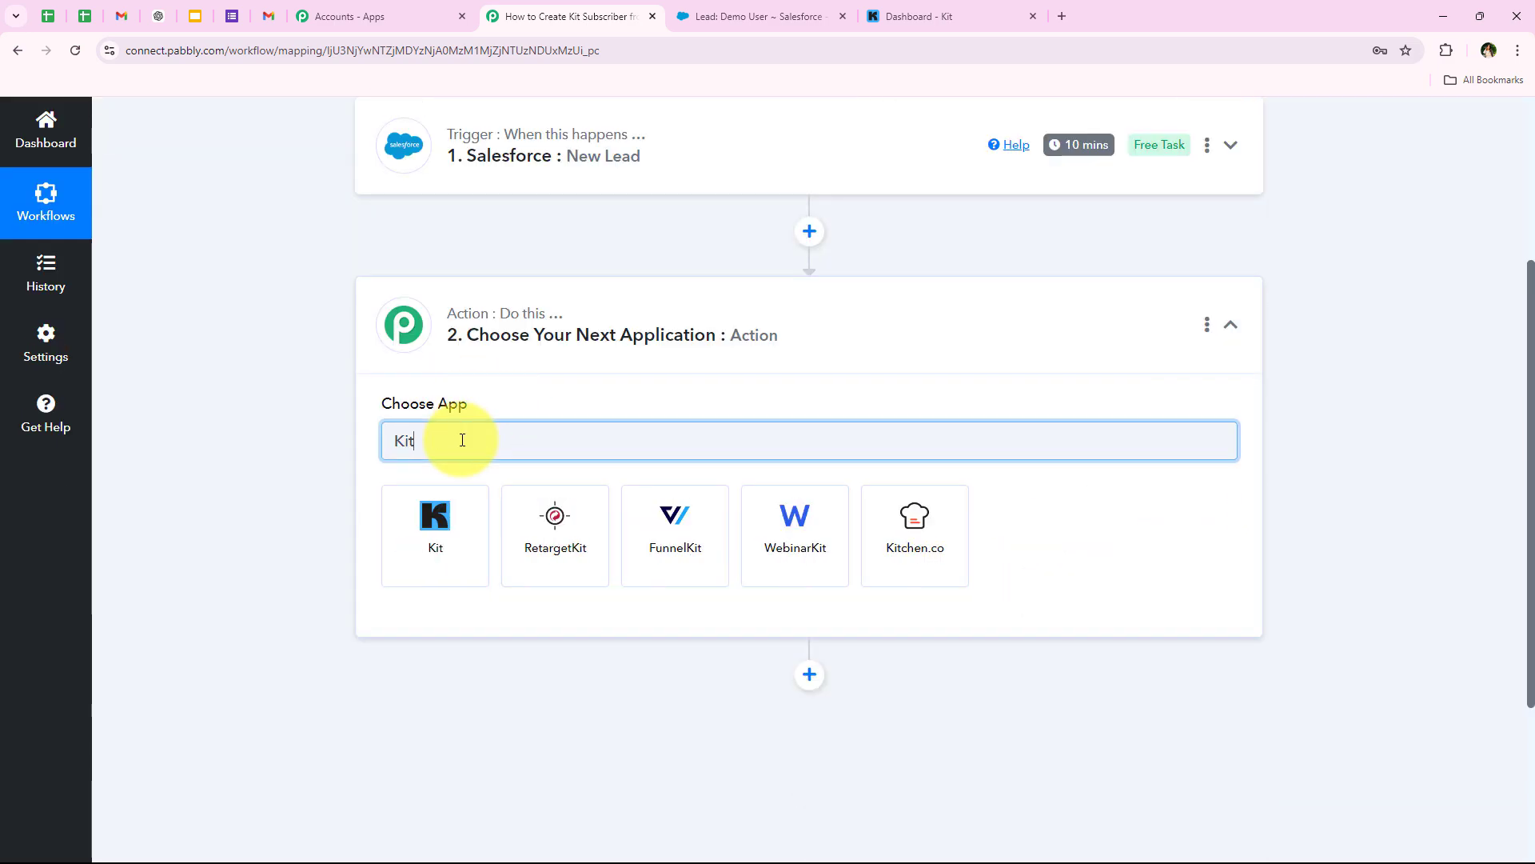
{"action": "left_click", "coordinate": [439, 517]}
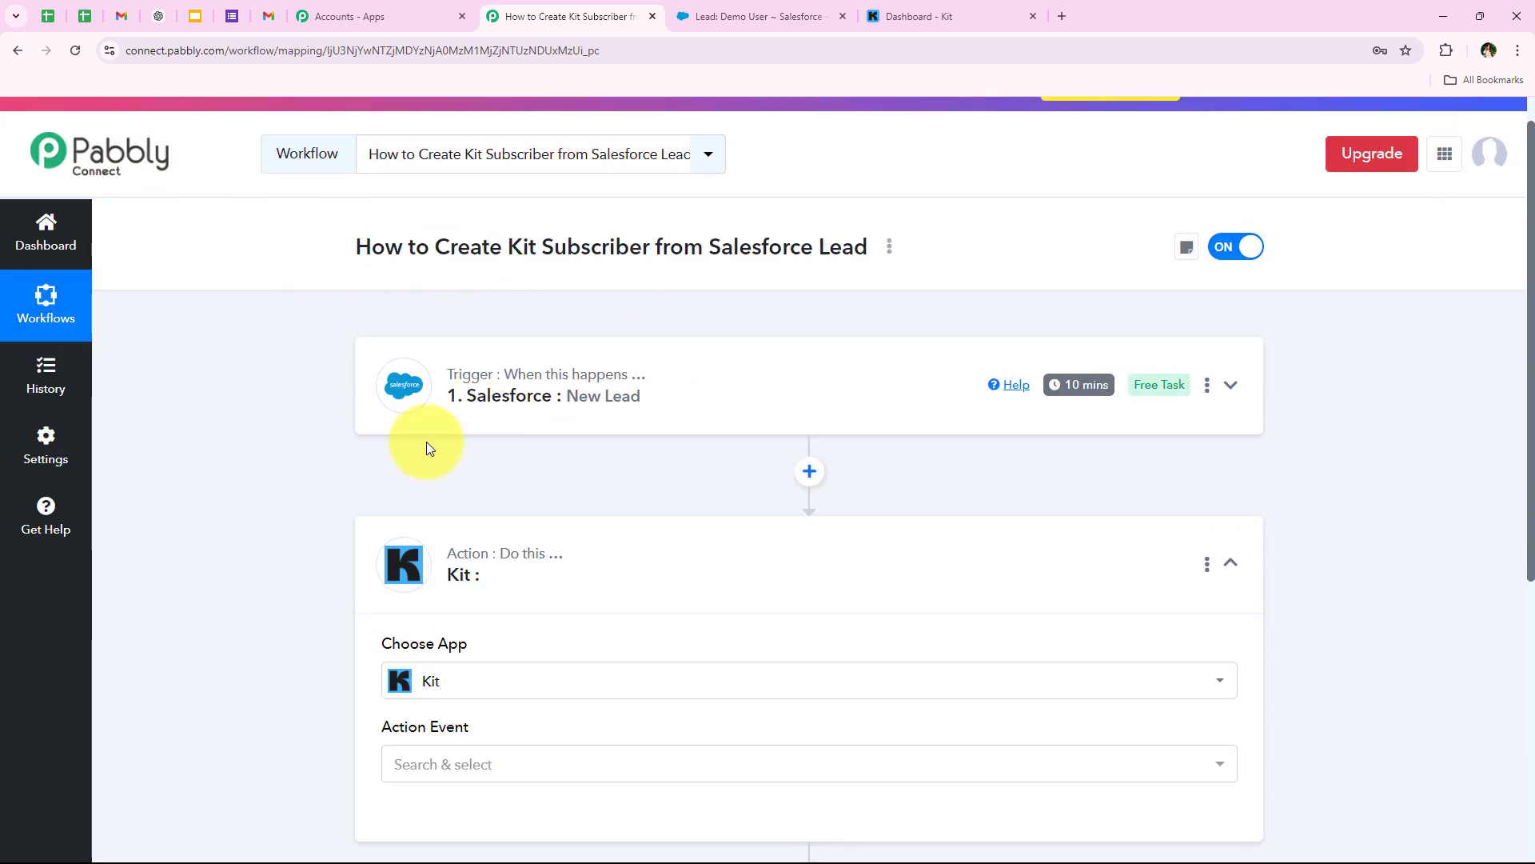
- Set the Kit action event to Add Subscriber to a Sequence
{"action": "scroll", "coordinate": [555, 583], "scroll_direction": "down", "scroll_amount": 2}
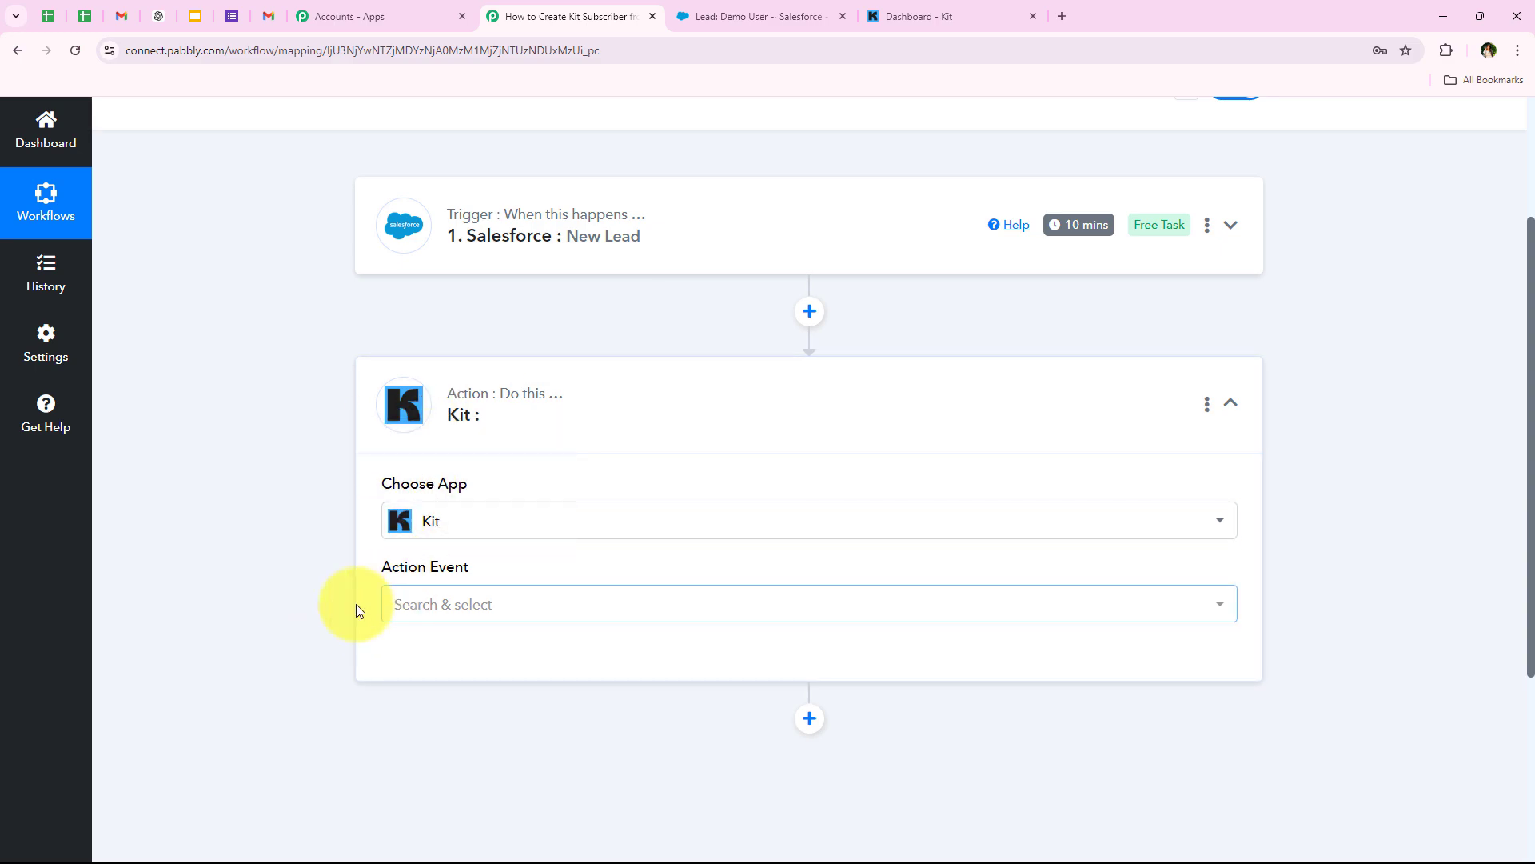
{"action": "scroll", "coordinate": [356, 603], "scroll_direction": "down", "scroll_amount": 1}
{"action": "left_click_drag", "start_coordinate": [370, 491], "coordinate": [487, 497]}
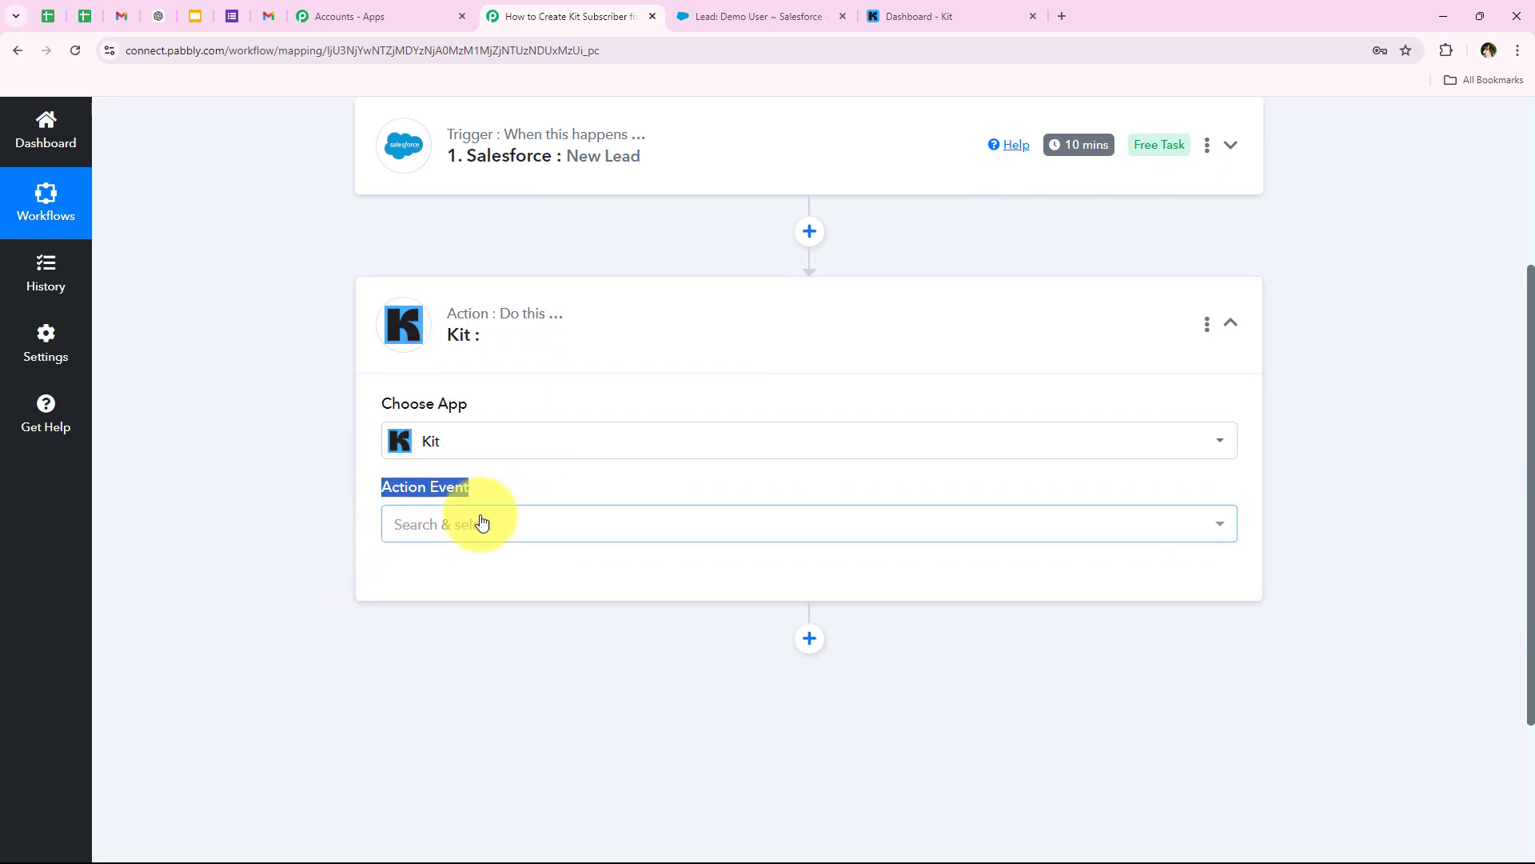
{"action": "left_click", "coordinate": [480, 523]}
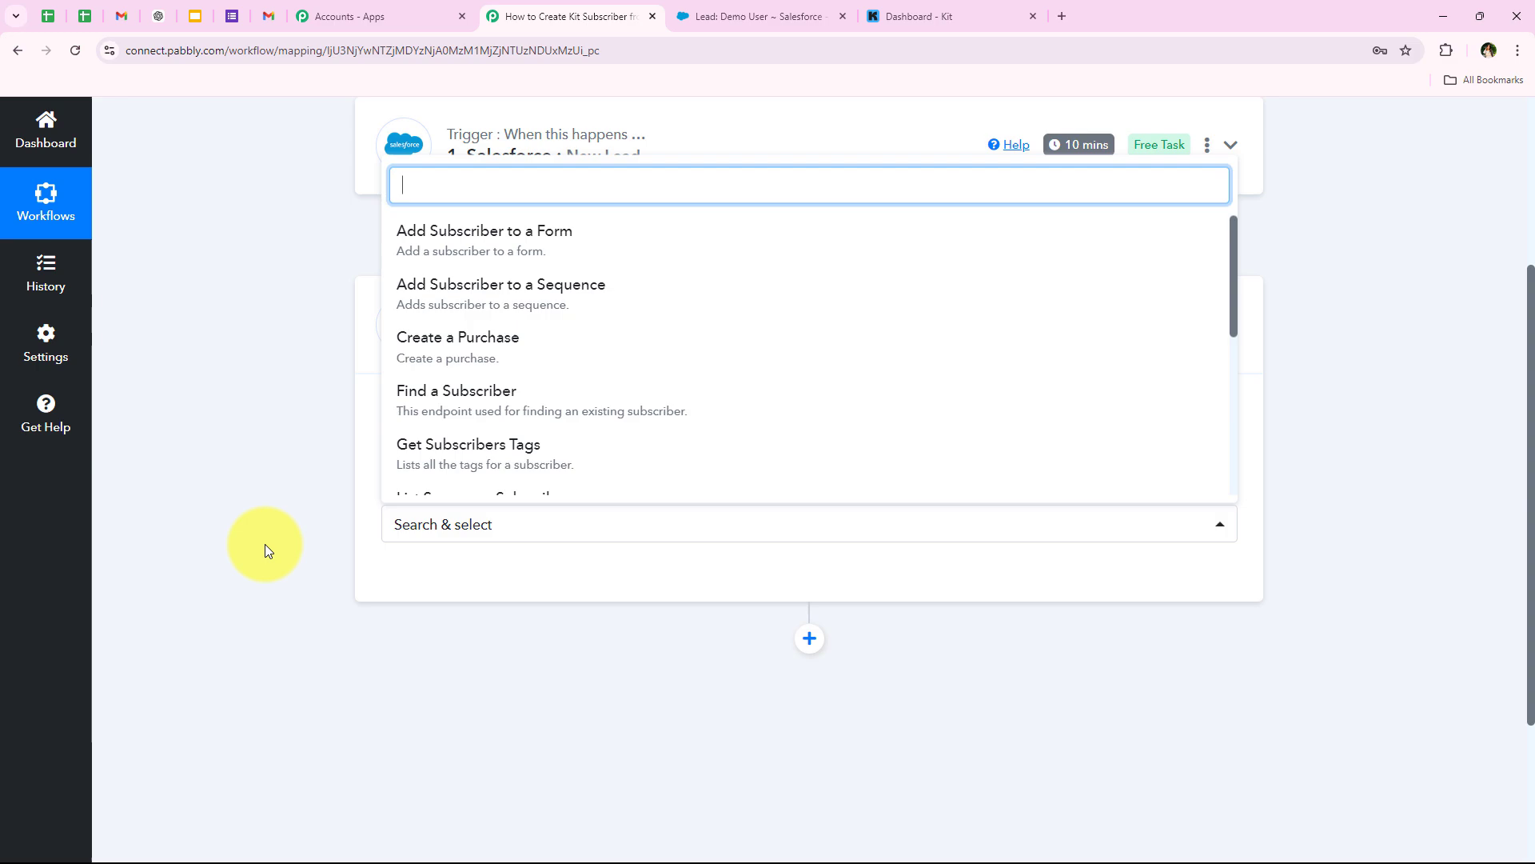
{"action": "left_click", "coordinate": [434, 318]}
{"action": "scroll", "coordinate": [274, 343], "scroll_direction": "up", "scroll_amount": 3}
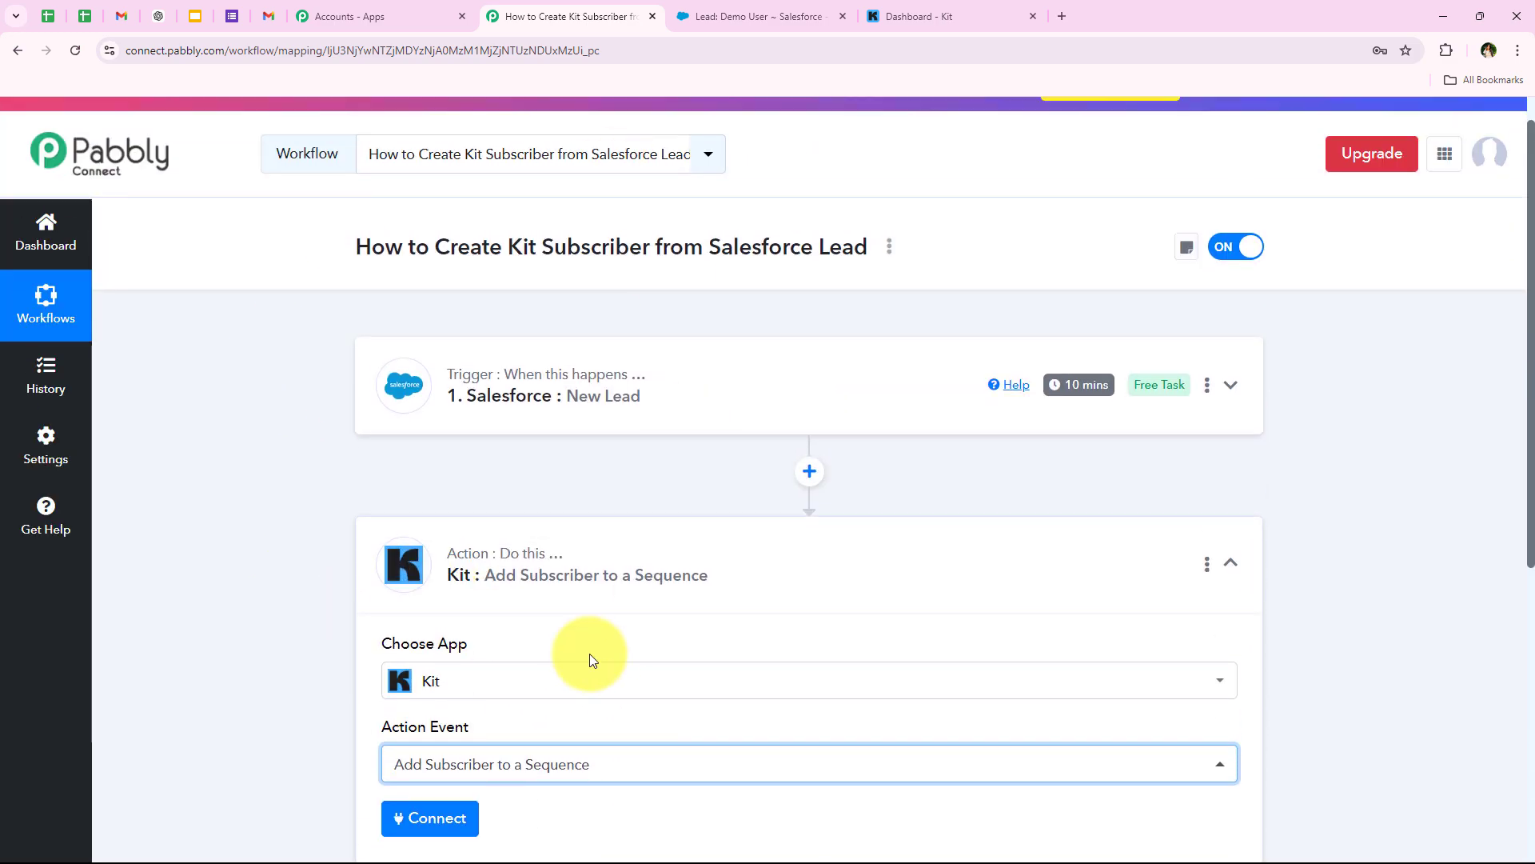
{"action": "scroll", "coordinate": [589, 654], "scroll_direction": "down", "scroll_amount": 2}
{"action": "scroll", "coordinate": [331, 731], "scroll_direction": "down", "scroll_amount": 1}
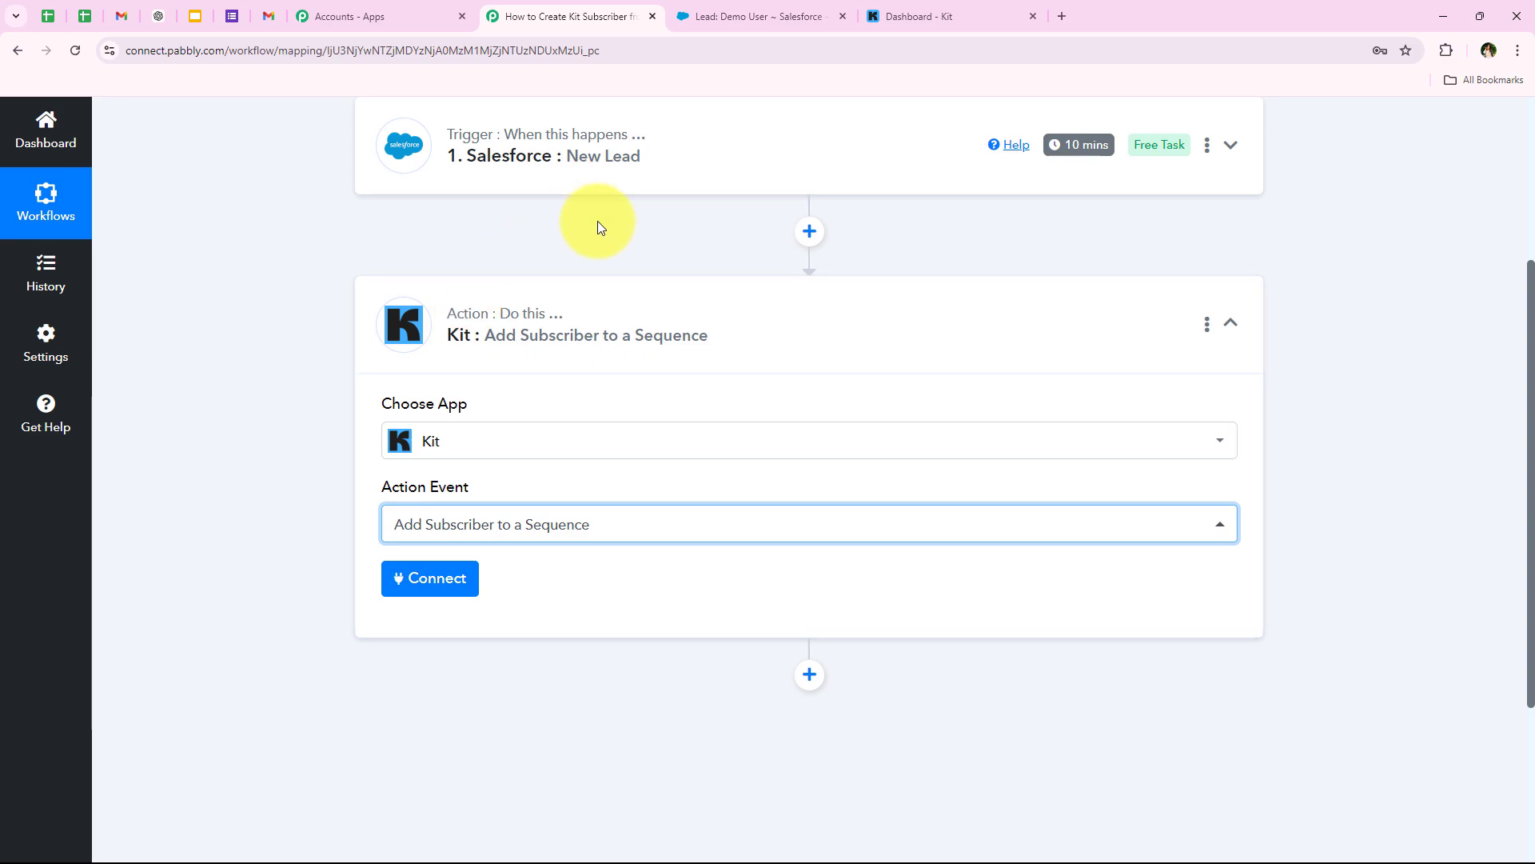
- Start a new Kit account connection and review its API Secret field
{"action": "left_click", "coordinate": [448, 579]}
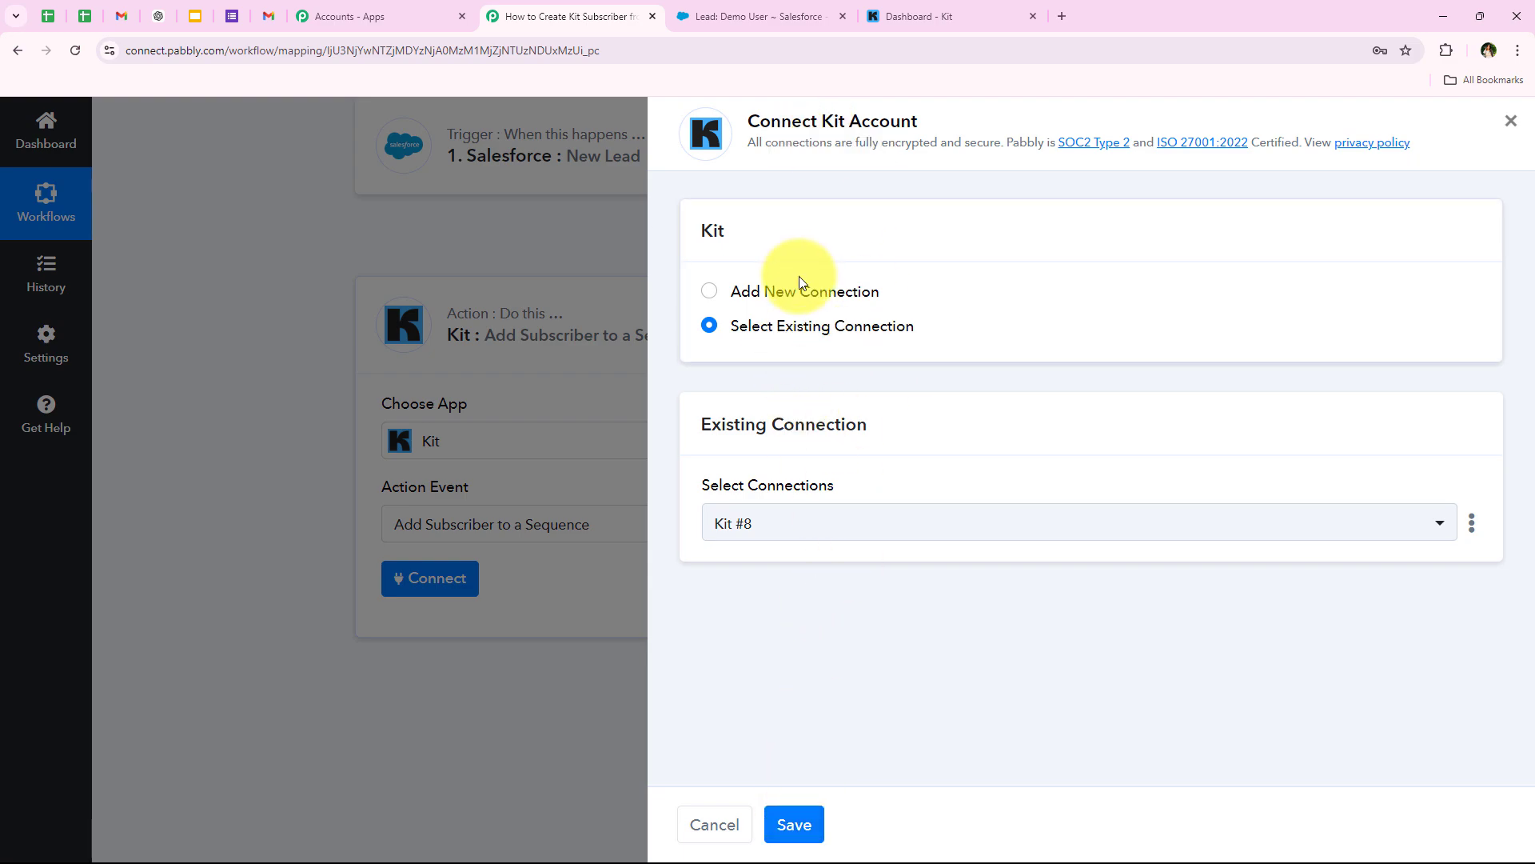
{"action": "left_click", "coordinate": [813, 292]}
{"action": "scroll", "coordinate": [839, 408], "scroll_direction": "down", "scroll_amount": 1}
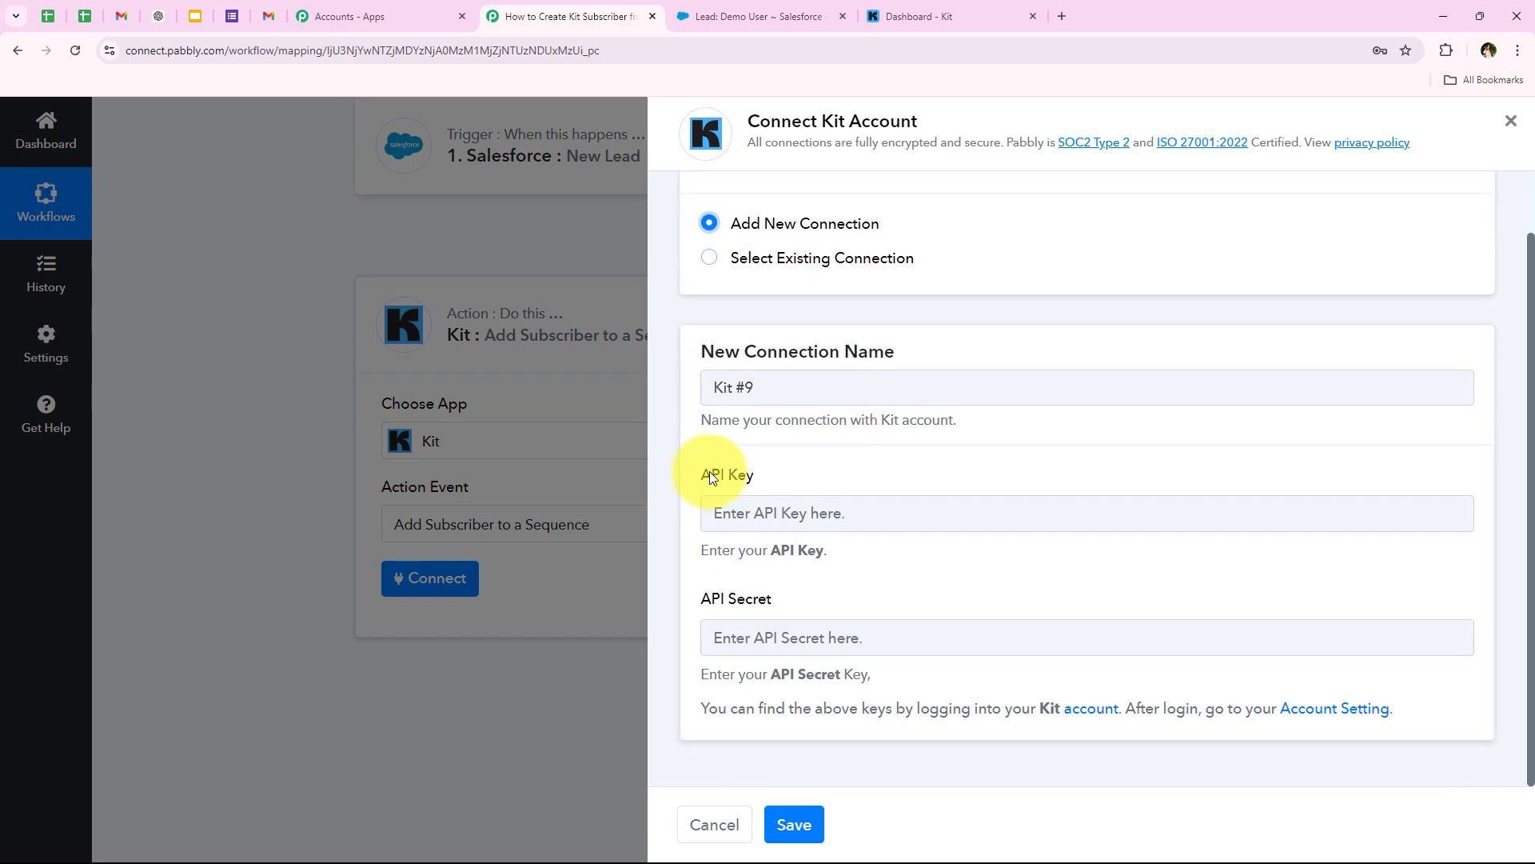
{"action": "left_click_drag", "start_coordinate": [703, 598], "coordinate": [779, 601]}
{"action": "left_click", "coordinate": [839, 588]}
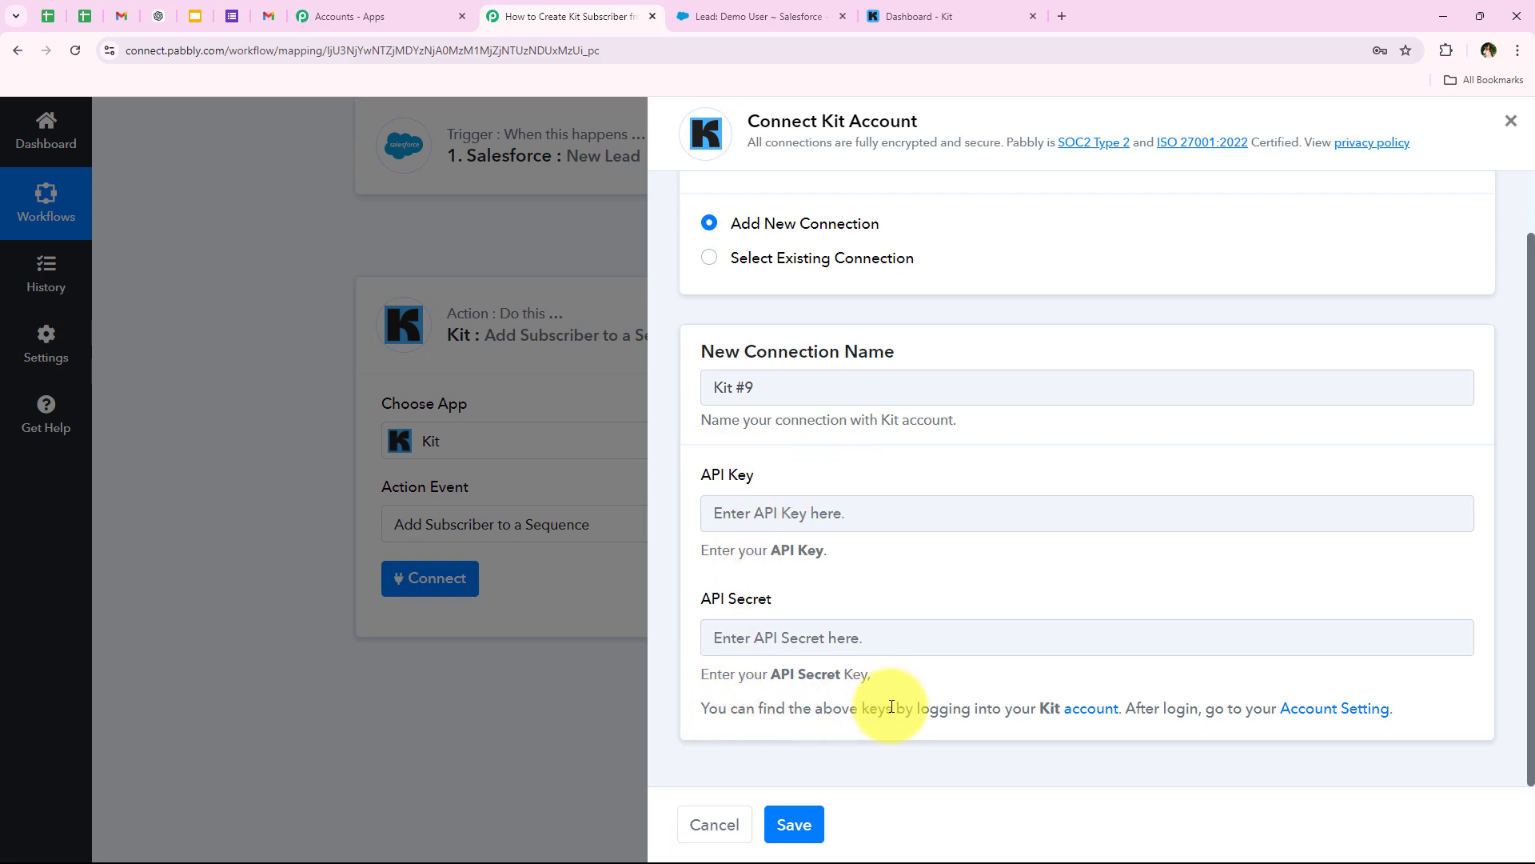
- Open Kit's Account Setting page in a new tab from the connection hint
{"action": "left_click_drag", "start_coordinate": [896, 710], "coordinate": [1120, 707]}
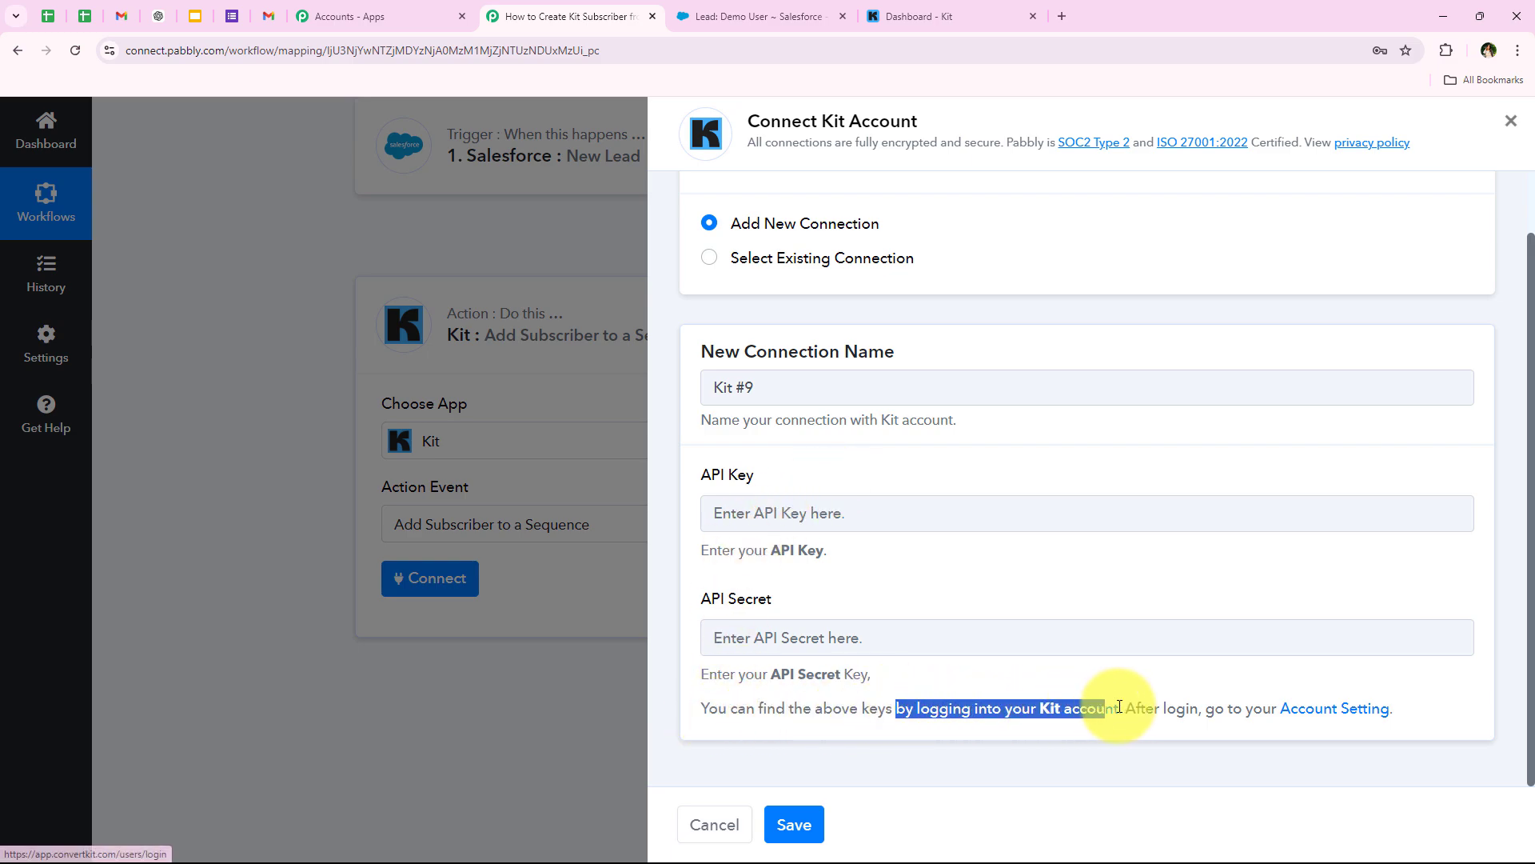
{"action": "left_click", "coordinate": [1135, 746]}
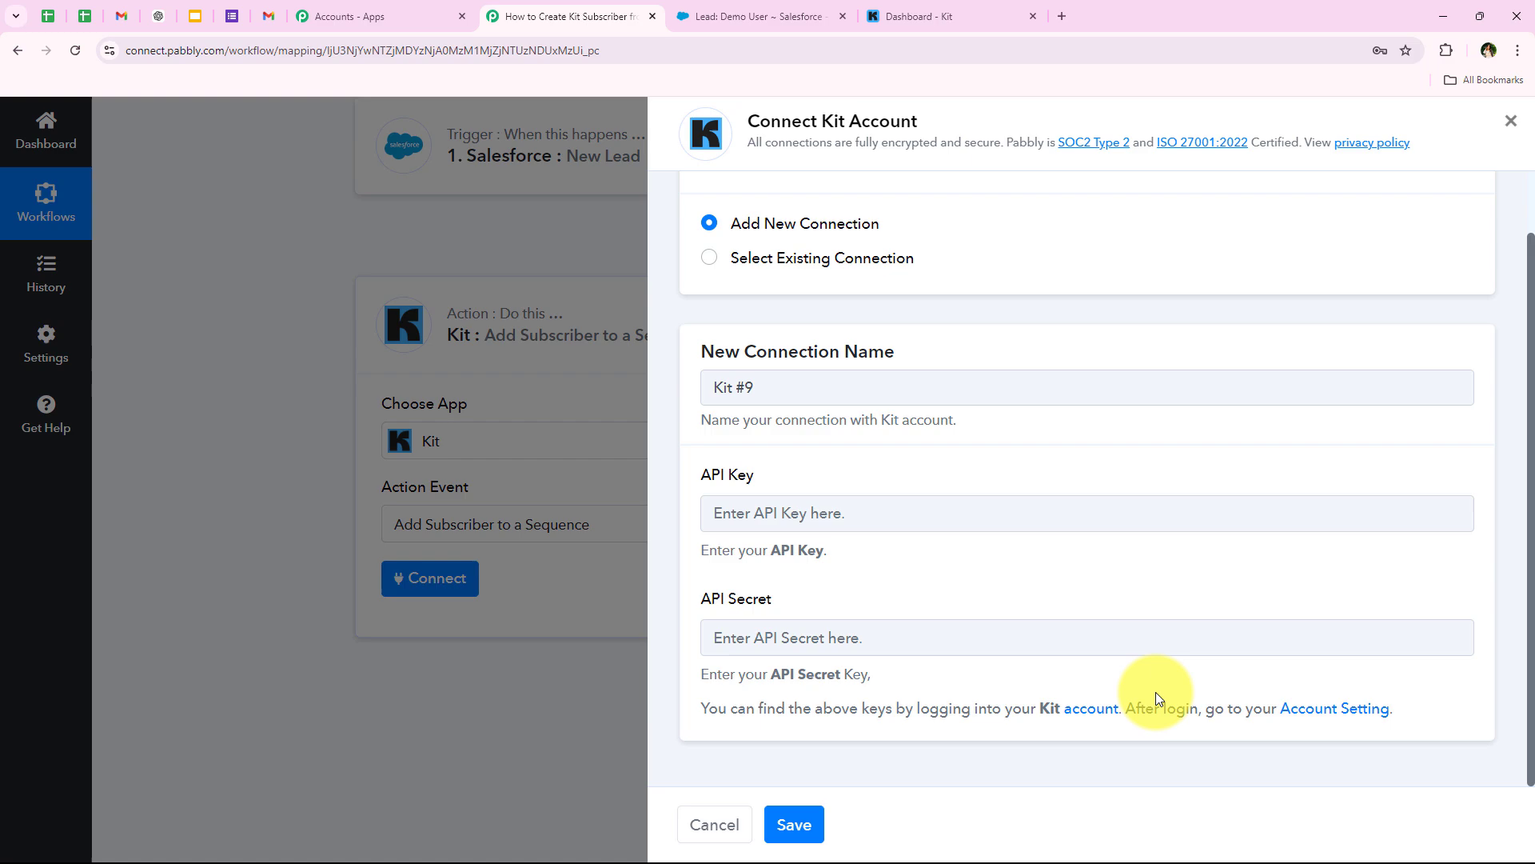
{"action": "left_click", "coordinate": [1318, 709]}
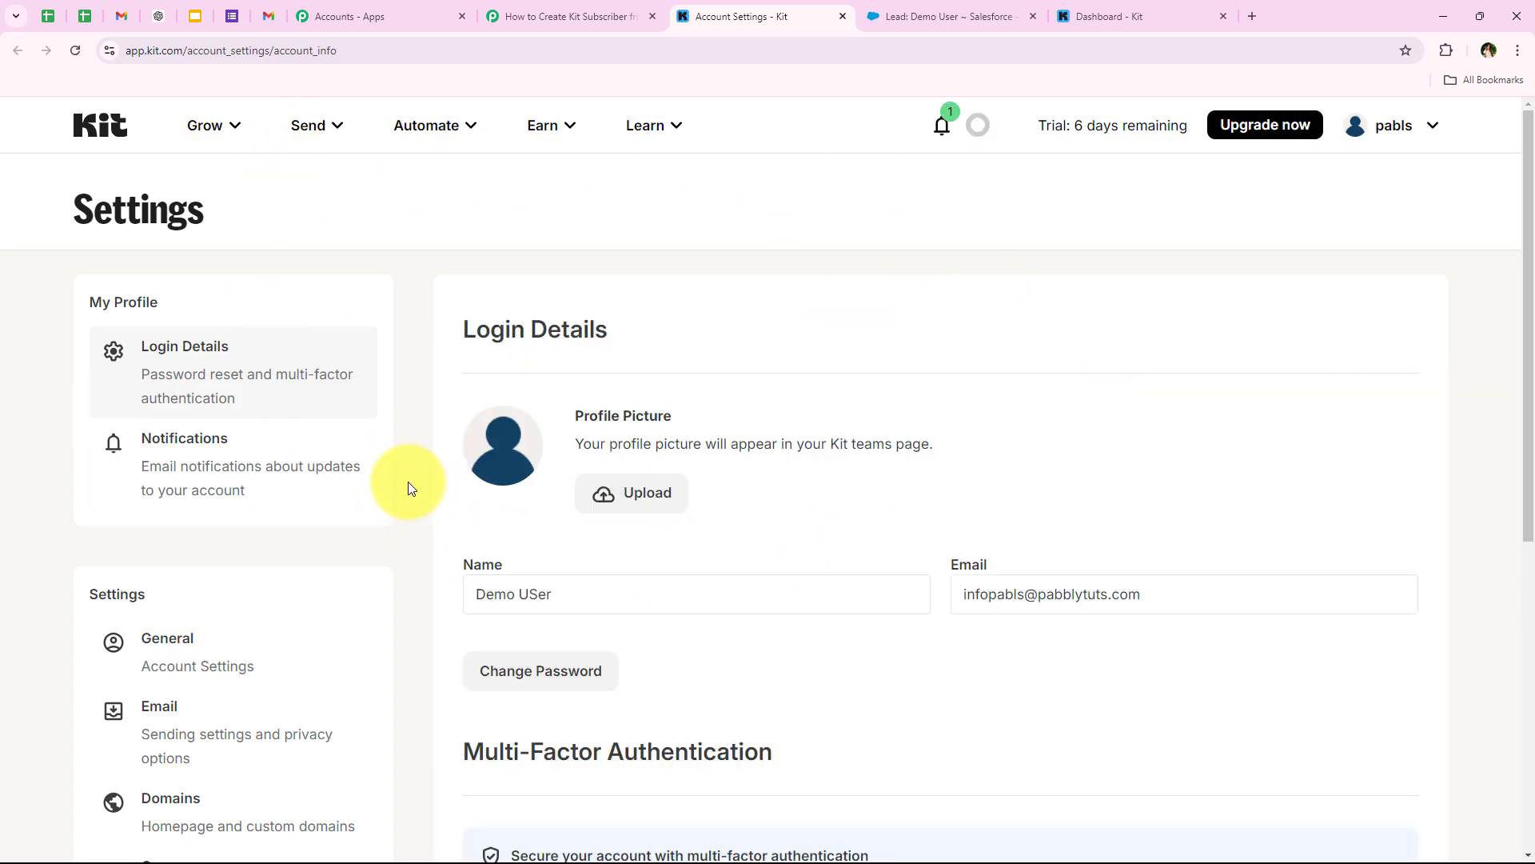
- Copy the Kit V3 API Key and paste it into the connection's API Key field
{"action": "left_click", "coordinate": [1120, 16]}
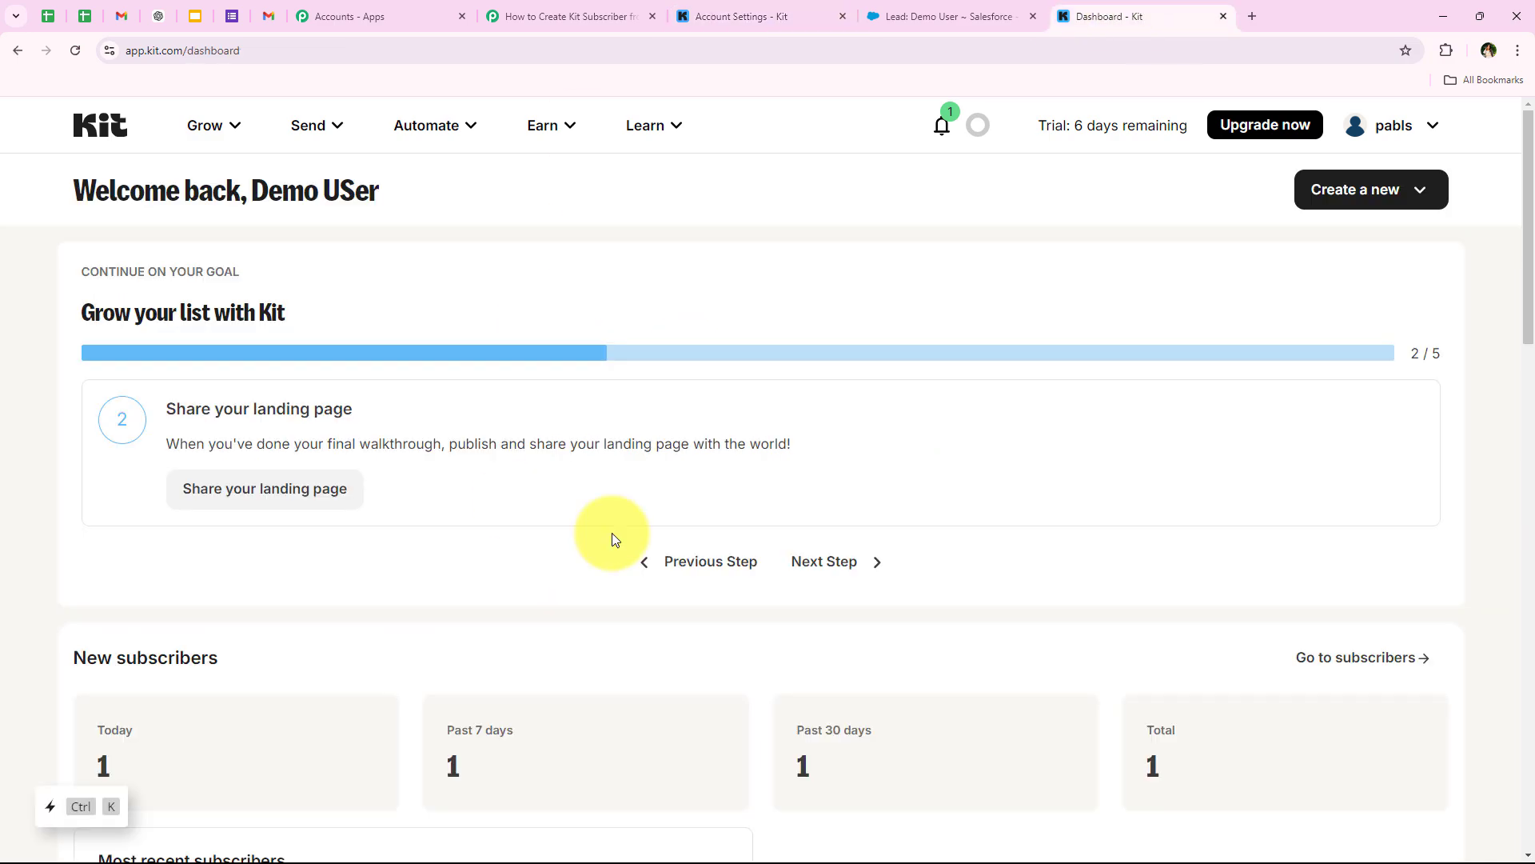
{"action": "left_click", "coordinate": [775, 8]}
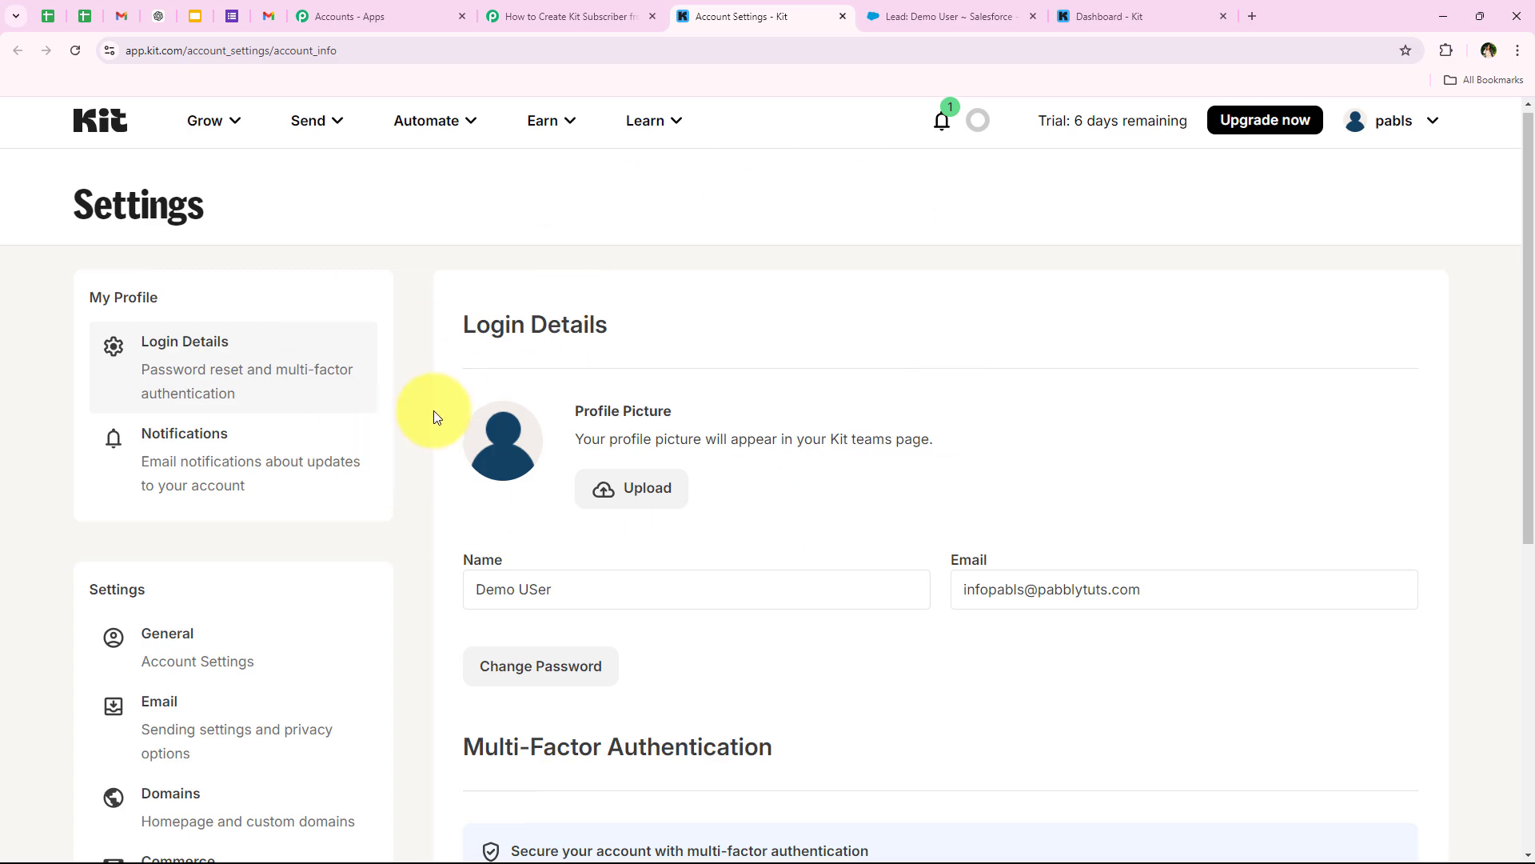
{"action": "scroll", "coordinate": [431, 412], "scroll_direction": "down", "scroll_amount": 6}
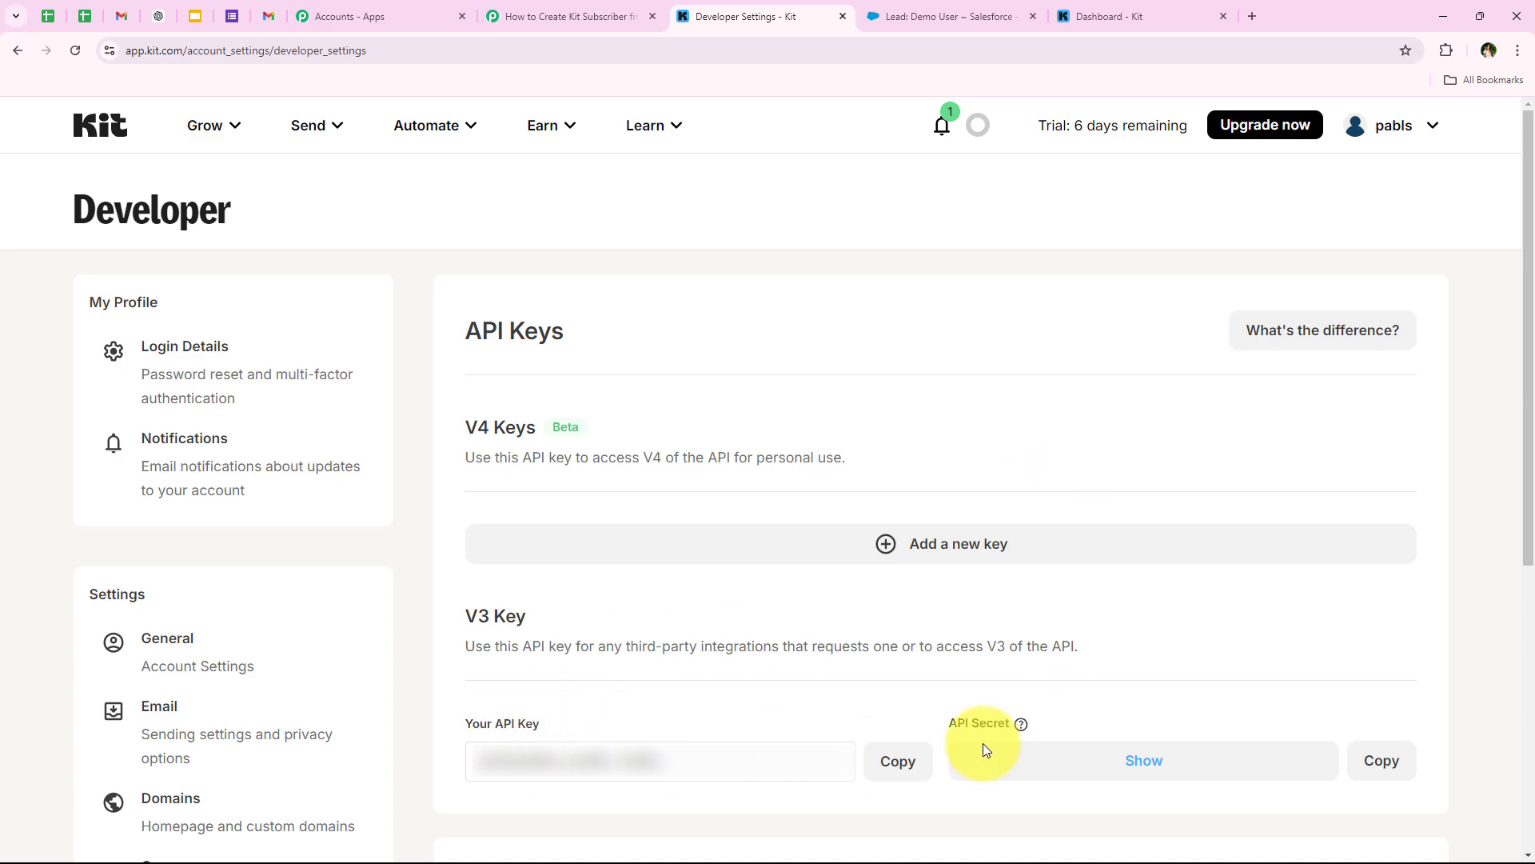
{"action": "left_click", "coordinate": [870, 766]}
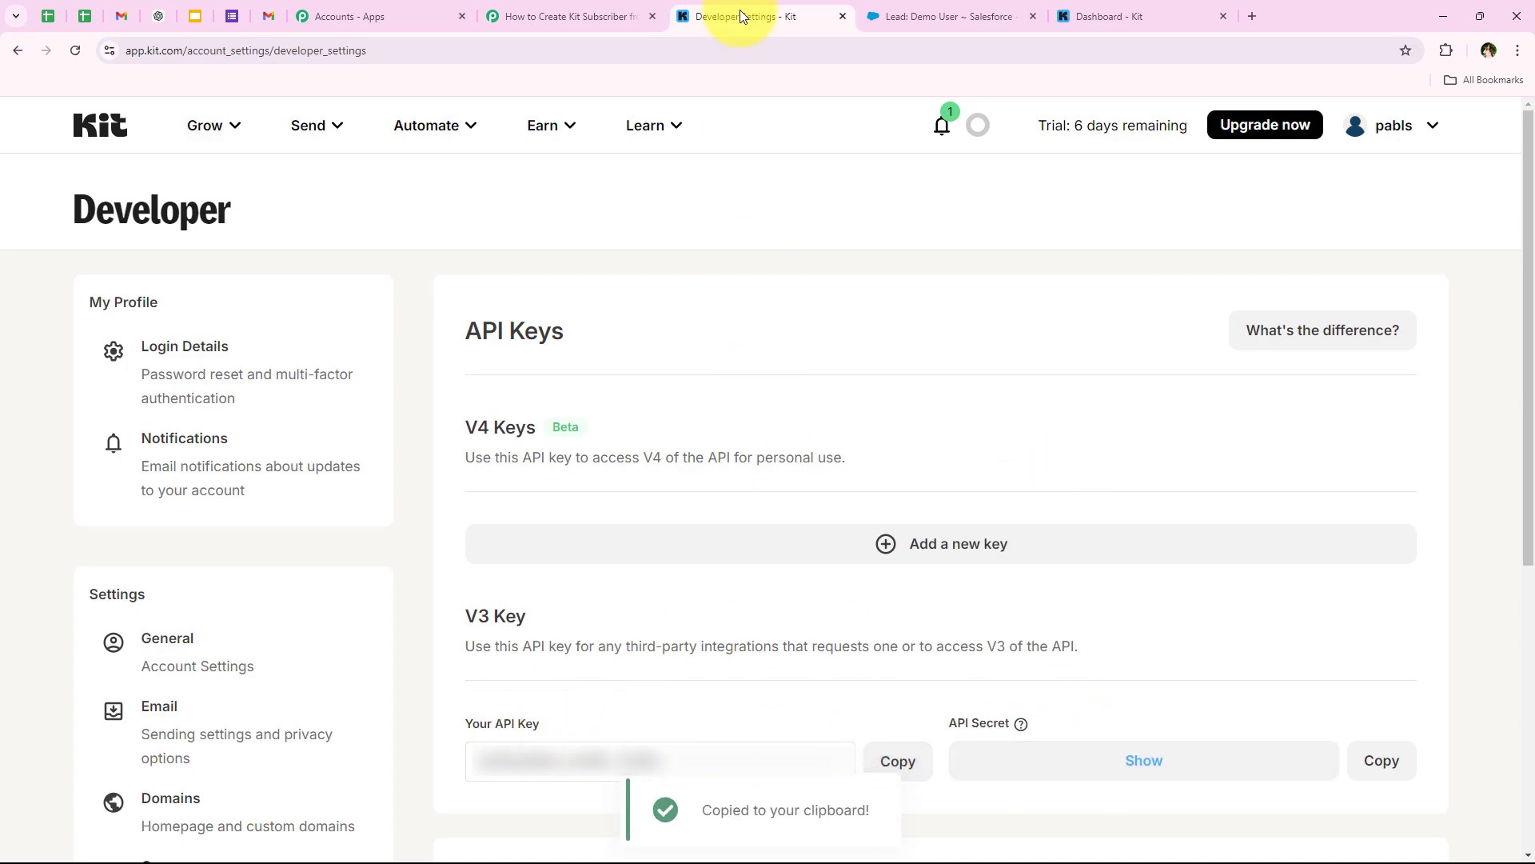
{"action": "left_click", "coordinate": [619, 6]}
{"action": "right_click", "coordinate": [781, 522]}
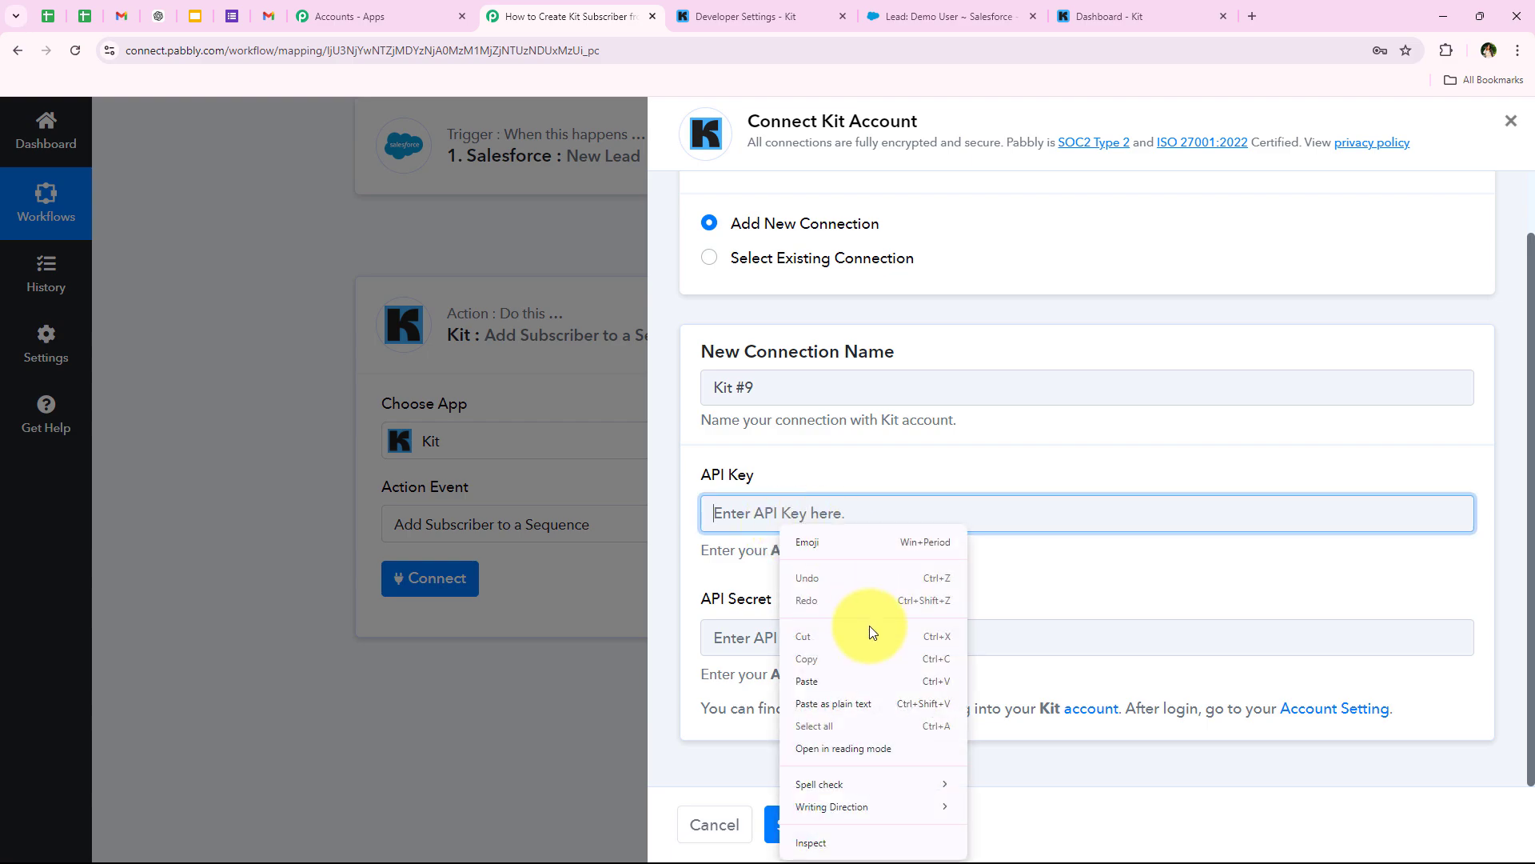
{"action": "left_click", "coordinate": [833, 685]}
{"action": "left_click", "coordinate": [834, 684]}
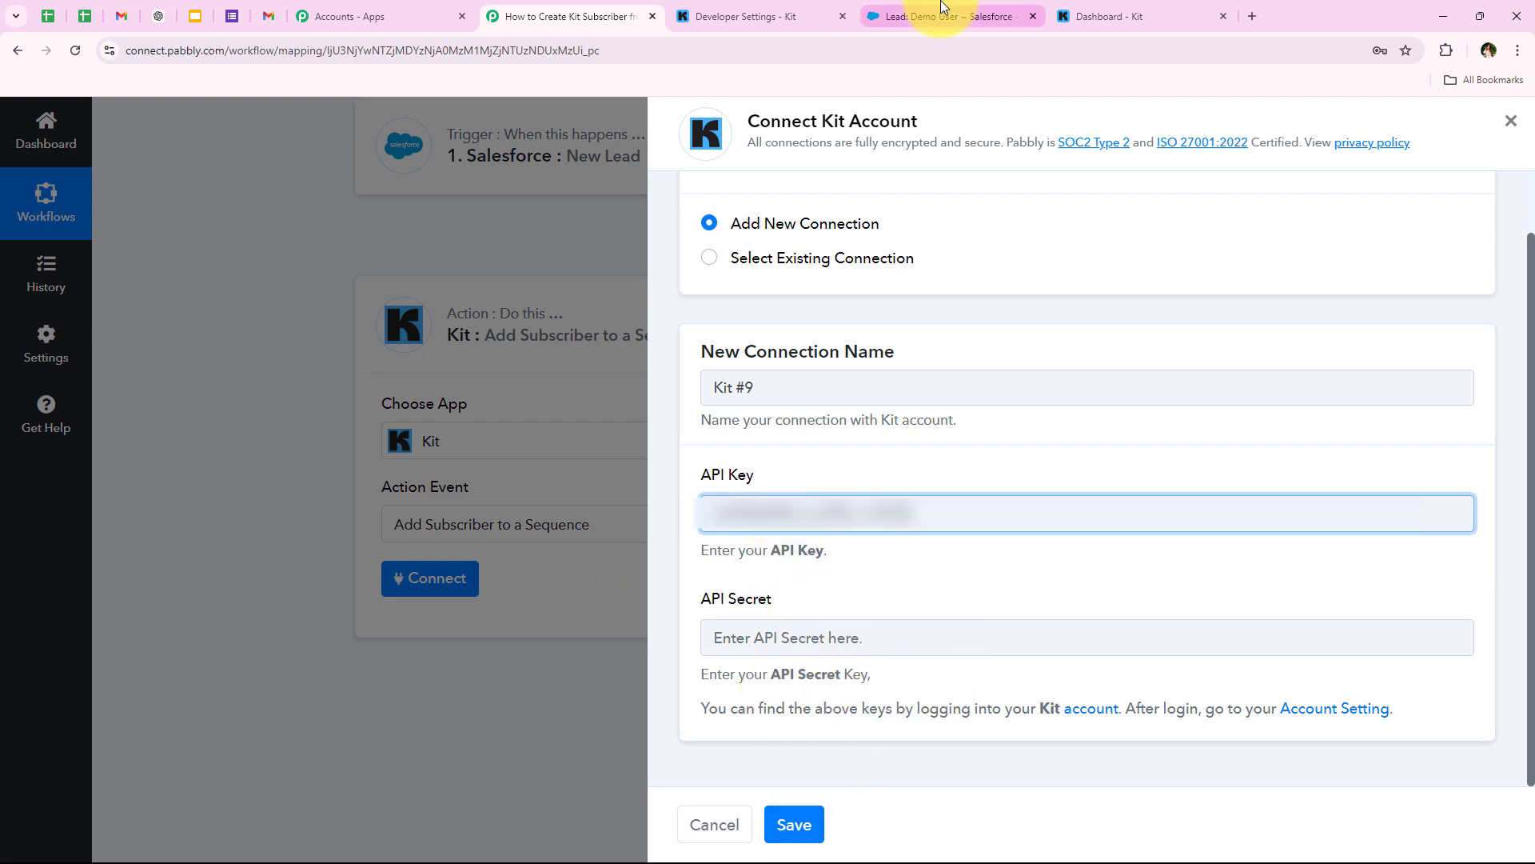
- Copy the Kit API Secret and paste it into the connection's API Secret field
{"action": "left_click", "coordinate": [772, 14]}
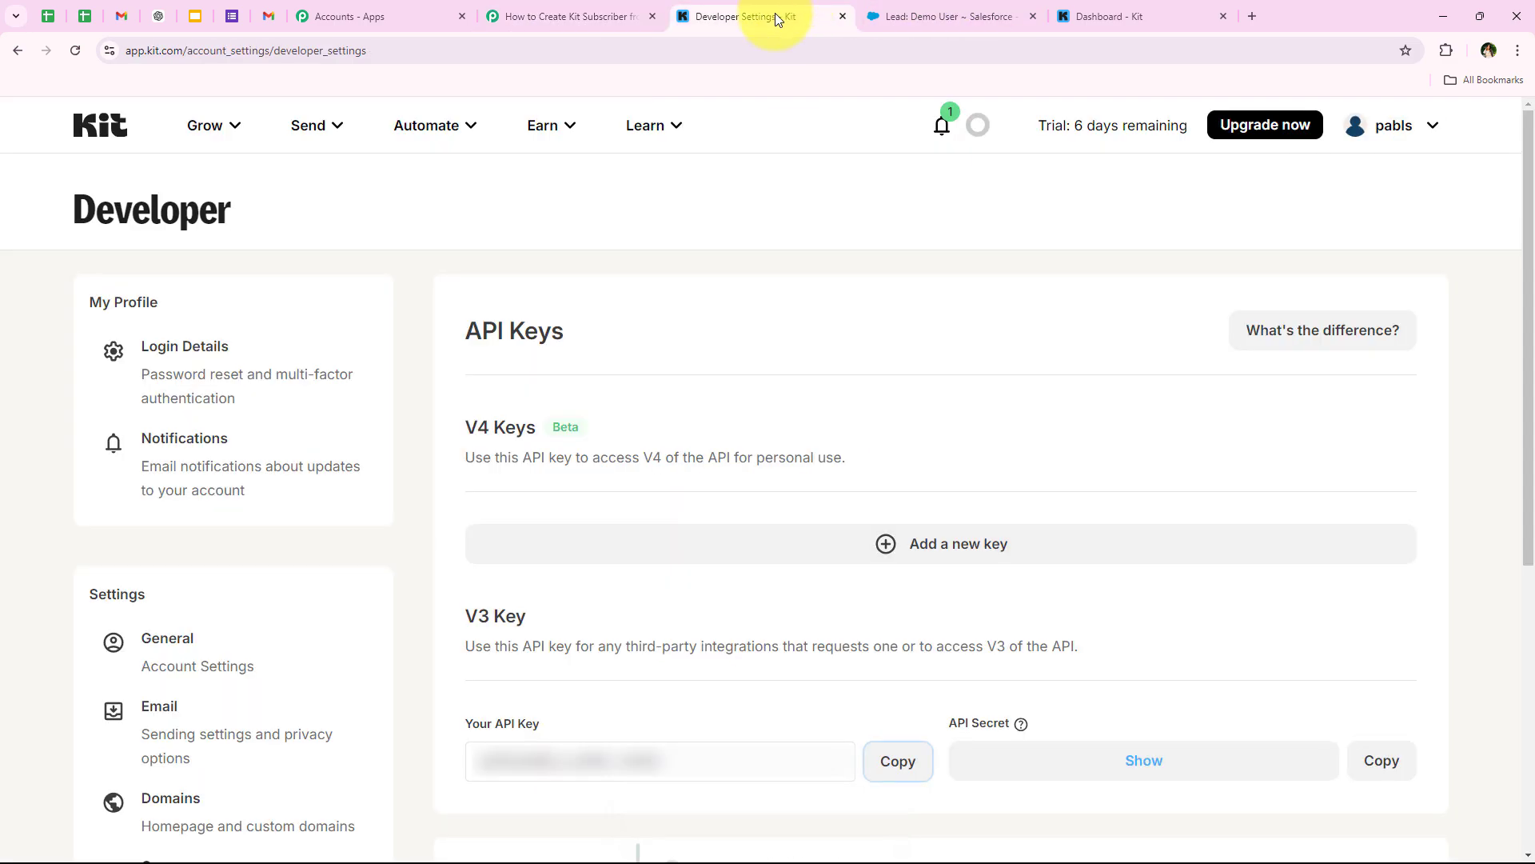
{"action": "left_click", "coordinate": [1379, 760]}
{"action": "left_click", "coordinate": [569, 16]}
{"action": "right_click", "coordinate": [820, 620]}
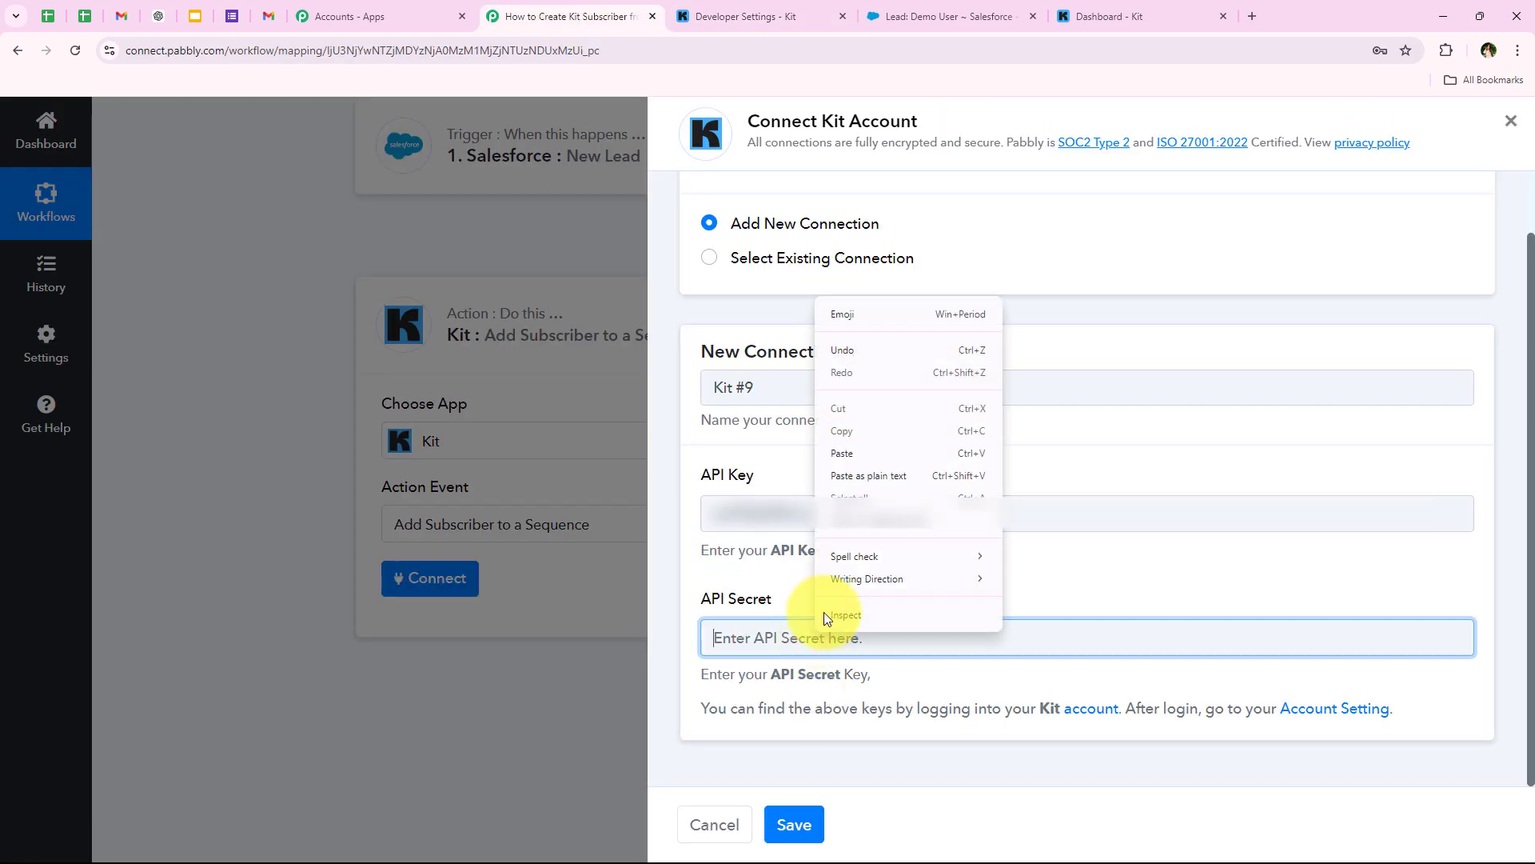
{"action": "left_click", "coordinate": [846, 480]}
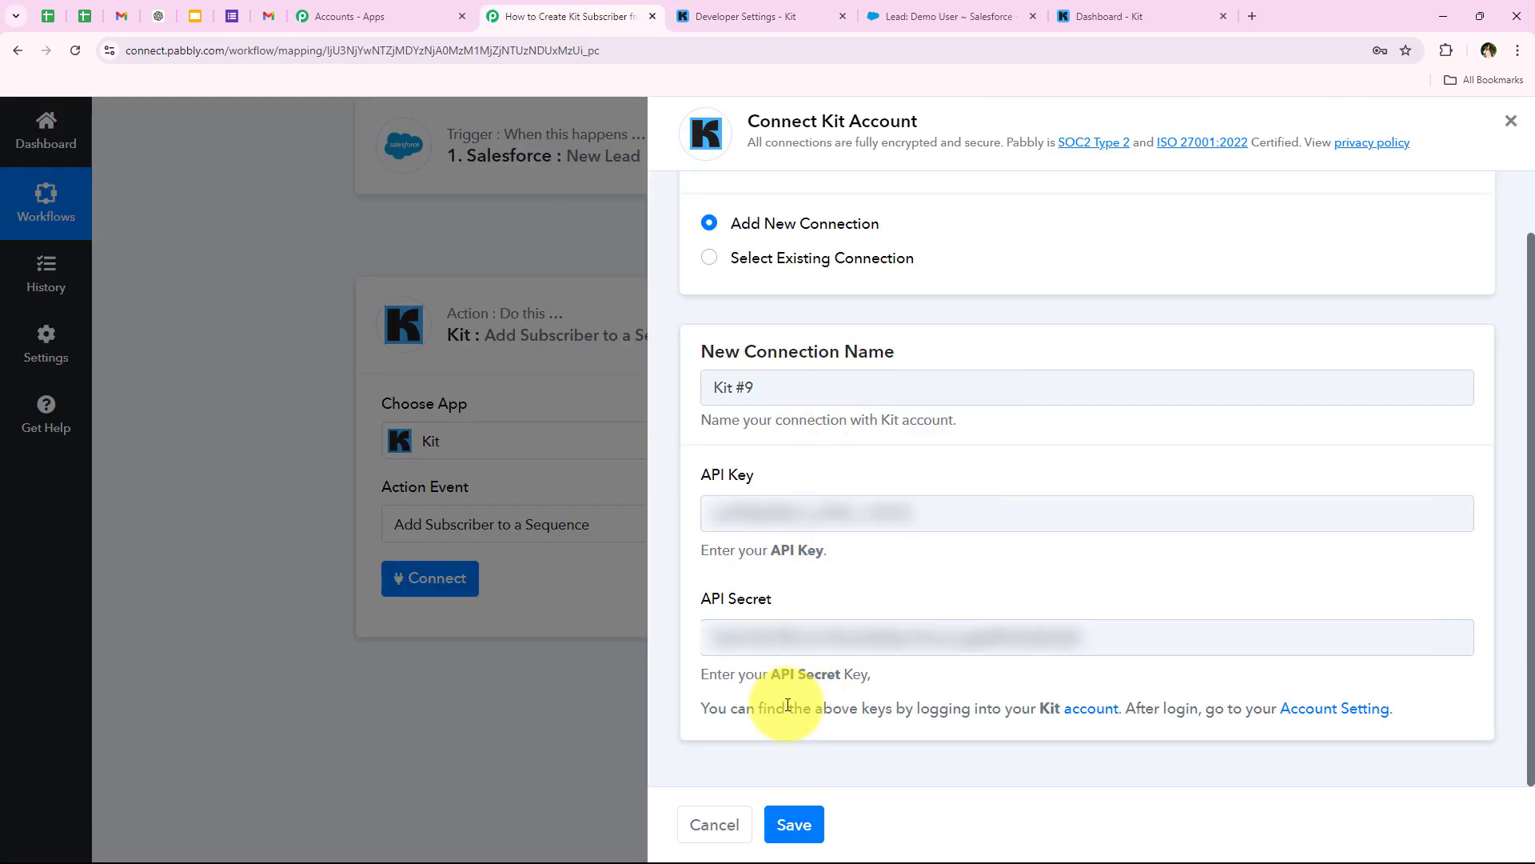
- Save the new Kit #9 connection
{"action": "left_click", "coordinate": [792, 823]}
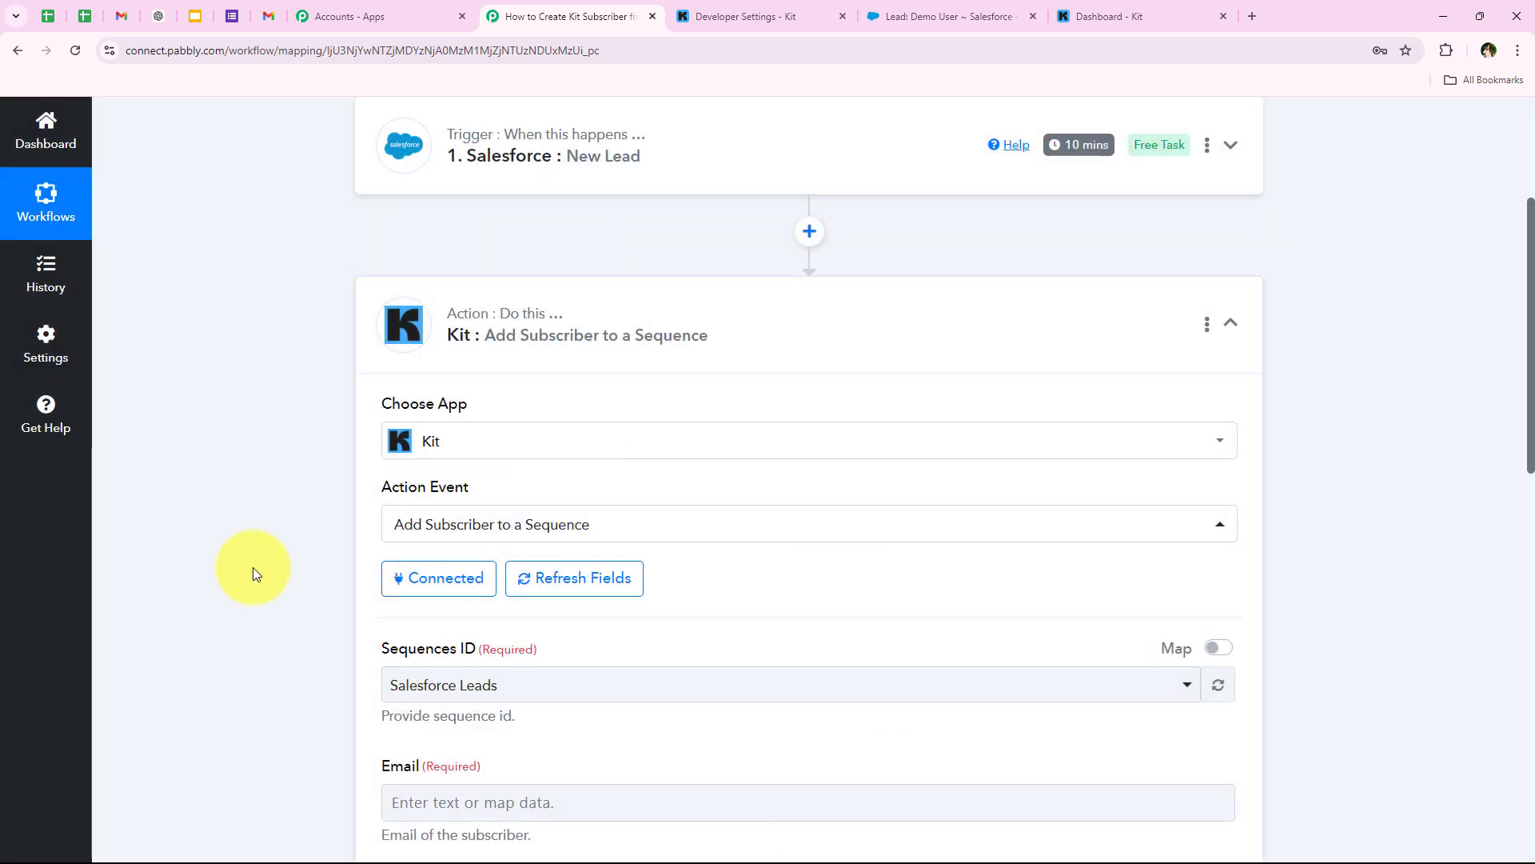
{"action": "scroll", "coordinate": [252, 582], "scroll_direction": "down", "scroll_amount": 1}
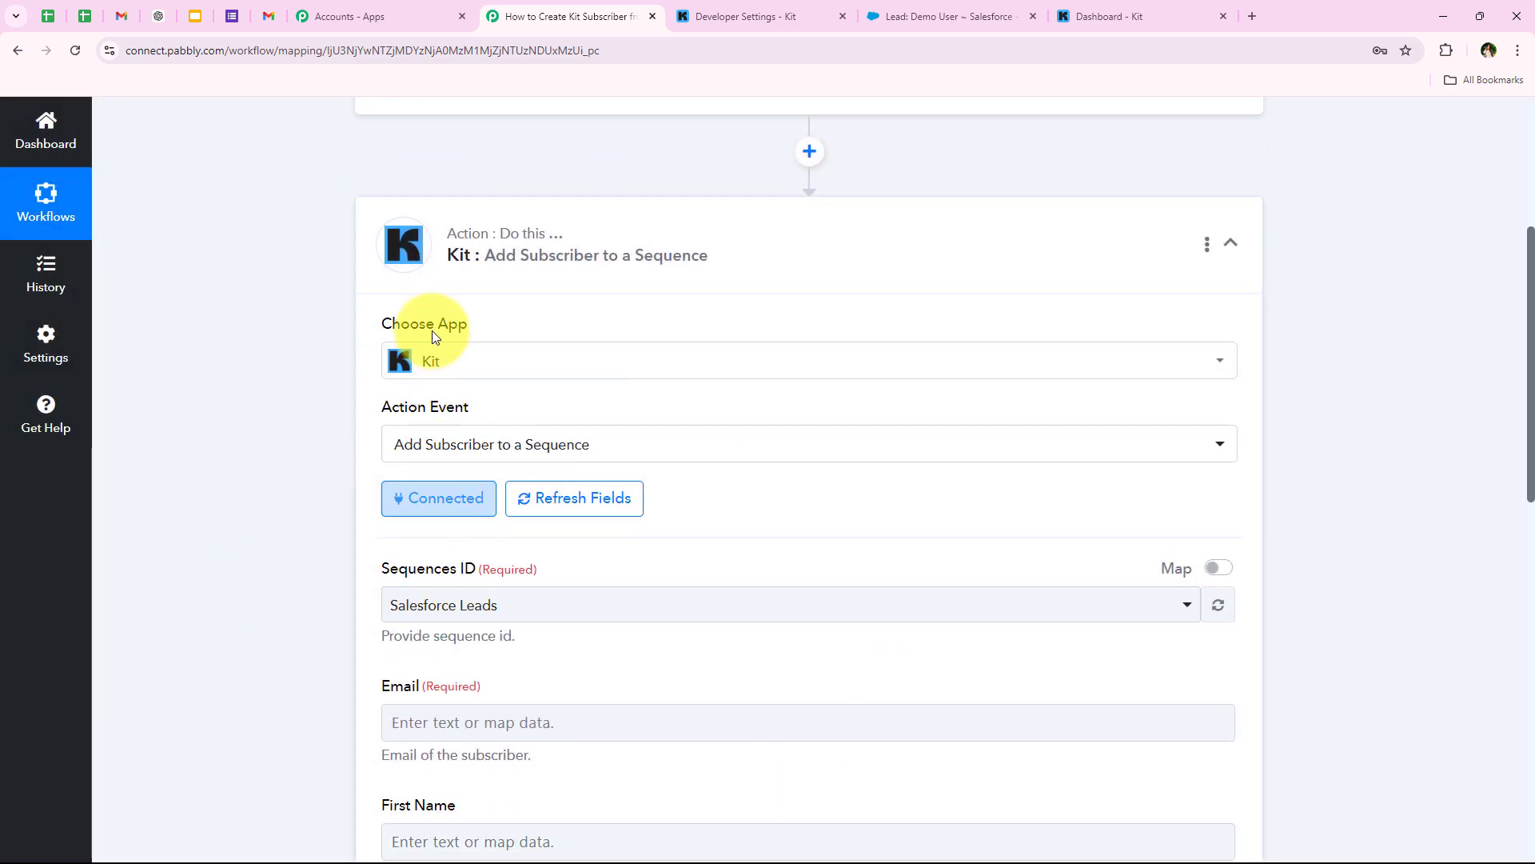
{"action": "scroll", "coordinate": [280, 480], "scroll_direction": "down", "scroll_amount": 2}
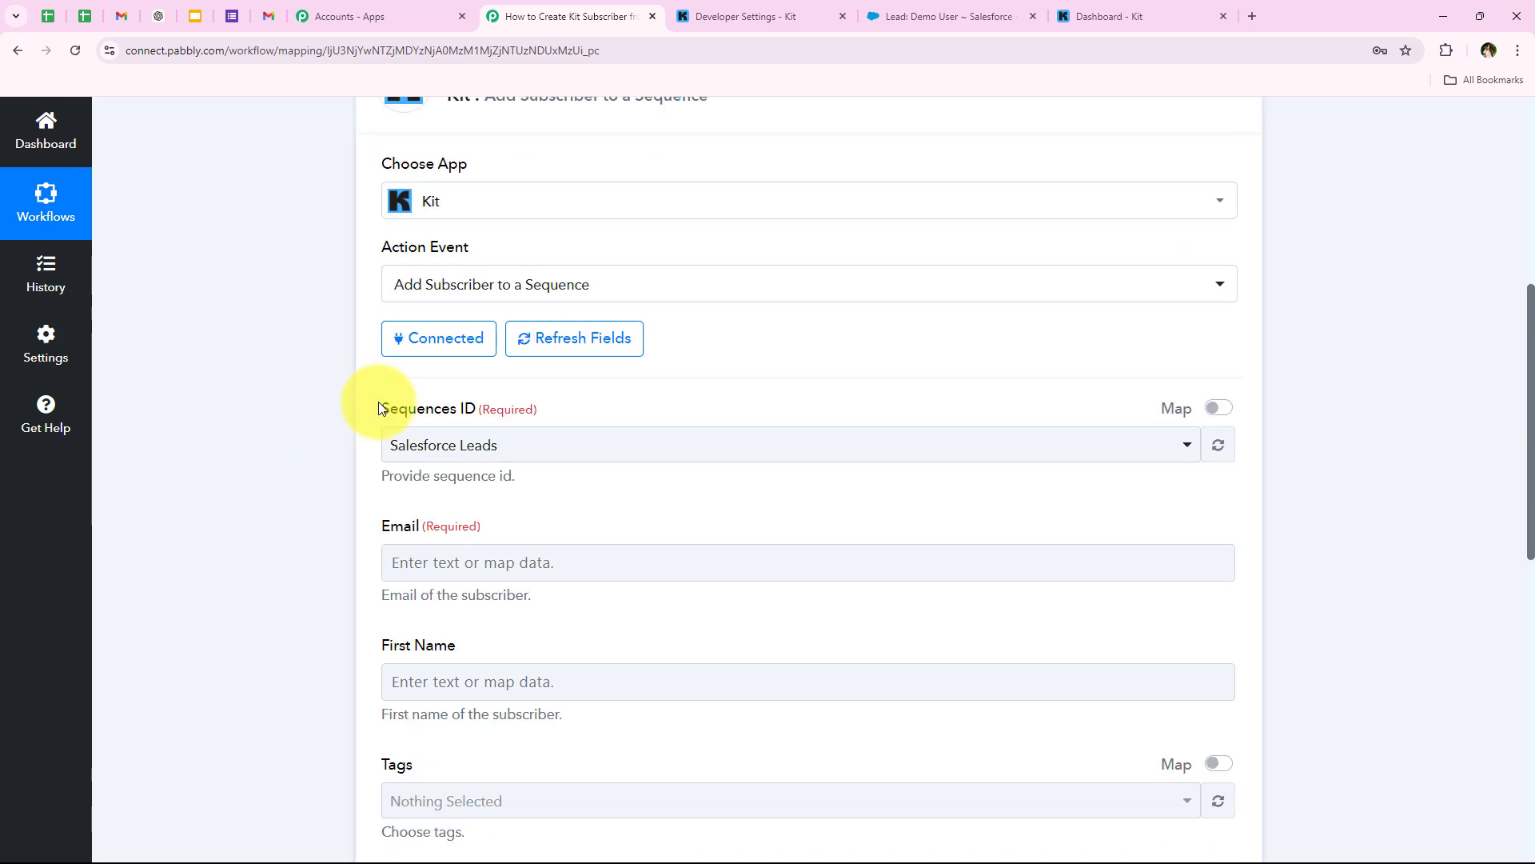
{"action": "left_click_drag", "start_coordinate": [381, 409], "coordinate": [478, 409]}
{"action": "left_click", "coordinate": [344, 566]}
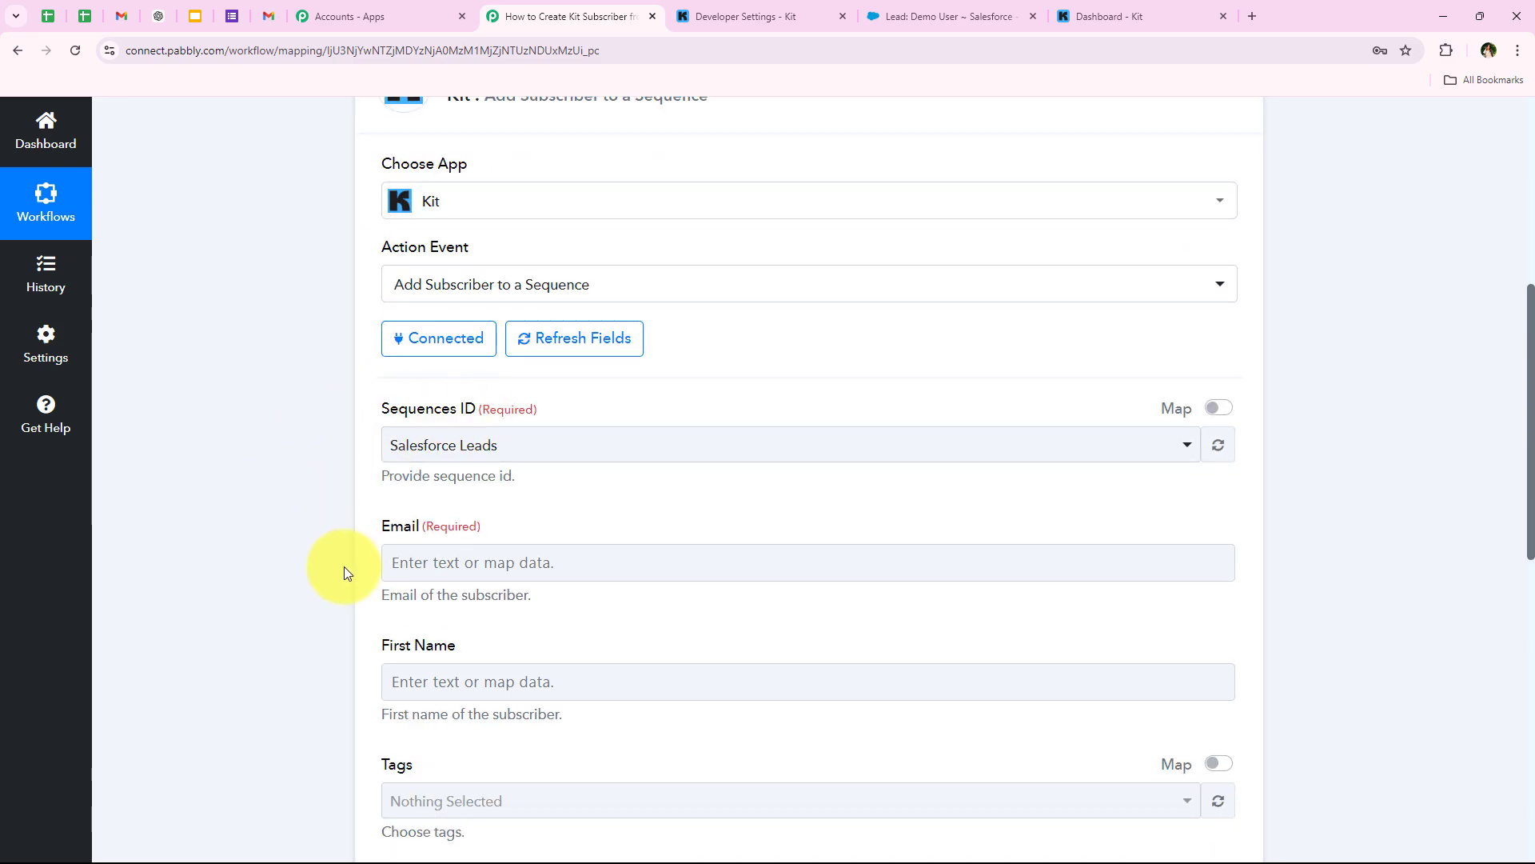
- Set the action's Sequences ID to Salesforce Leads
{"action": "left_click", "coordinate": [442, 462]}
{"action": "left_click", "coordinate": [211, 234]}
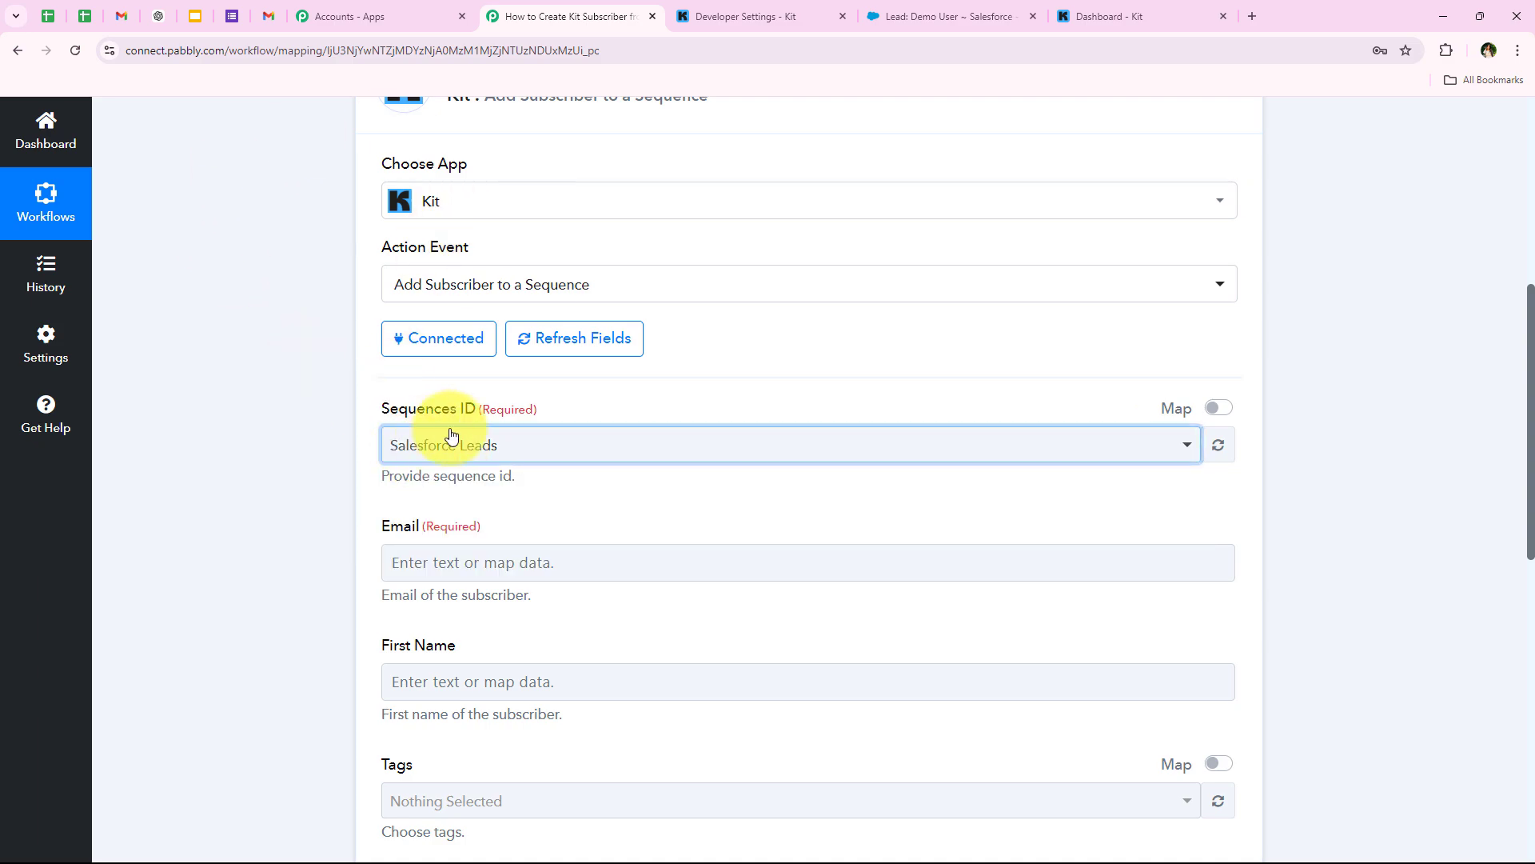
{"action": "left_click", "coordinate": [490, 450]}
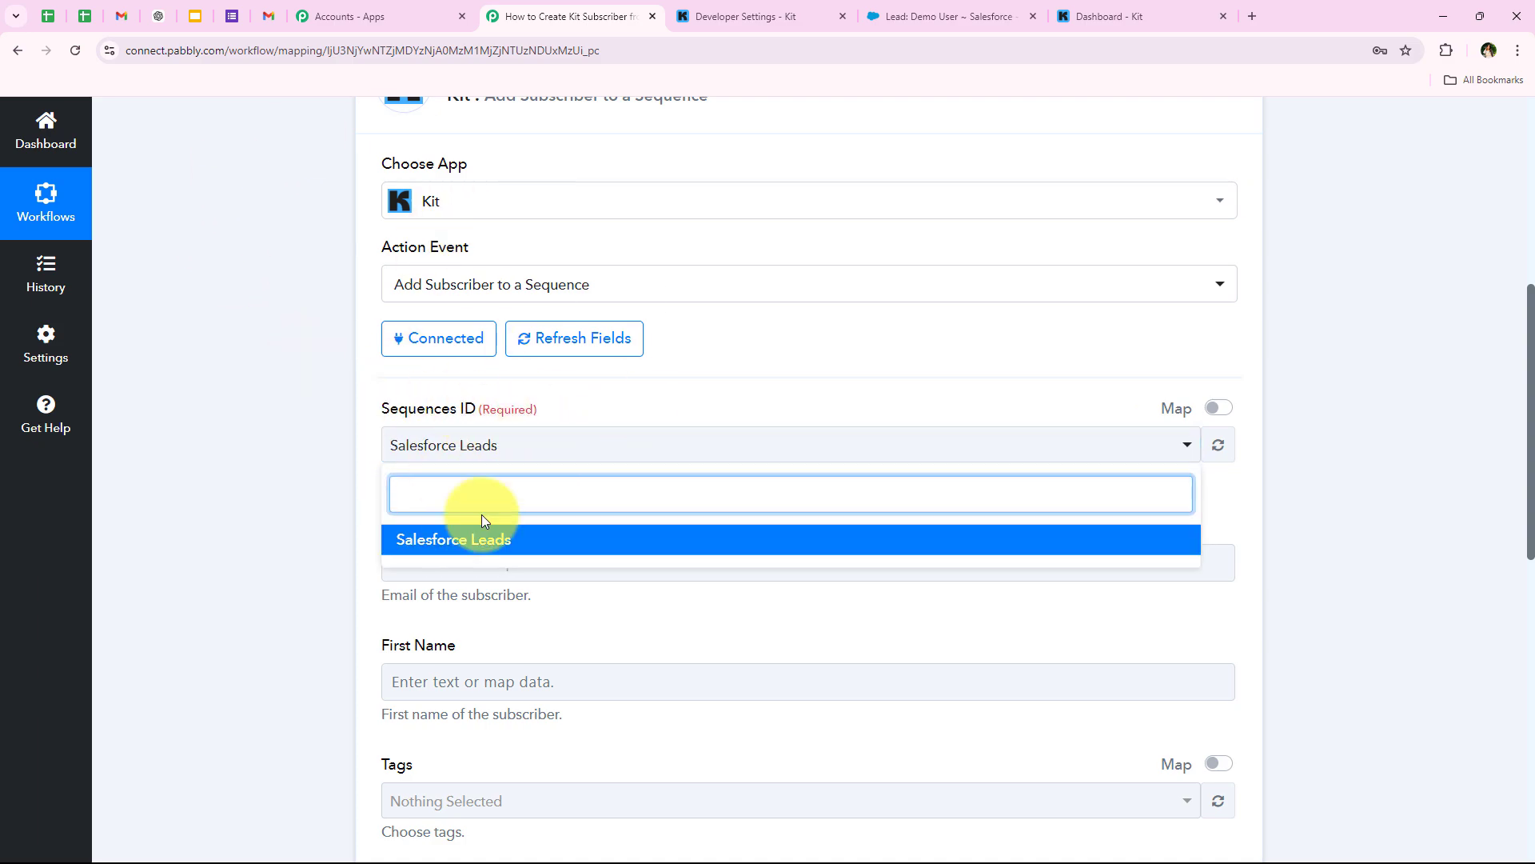
{"action": "left_click", "coordinate": [472, 445]}
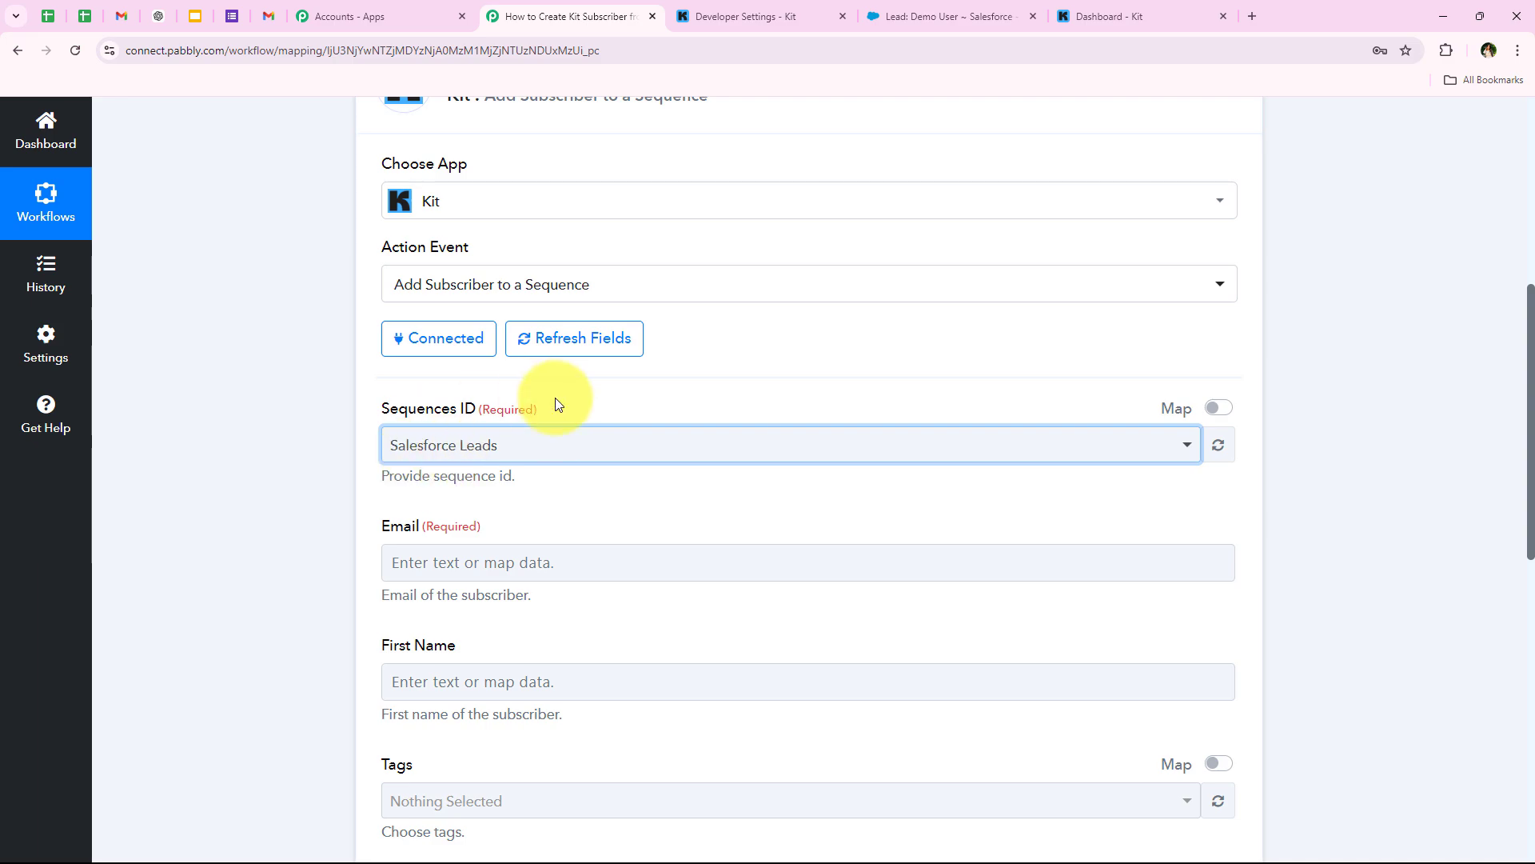
- Browse the Salesforce New Lead data fields in the Email field's data picker
{"action": "left_click", "coordinate": [1067, 16]}
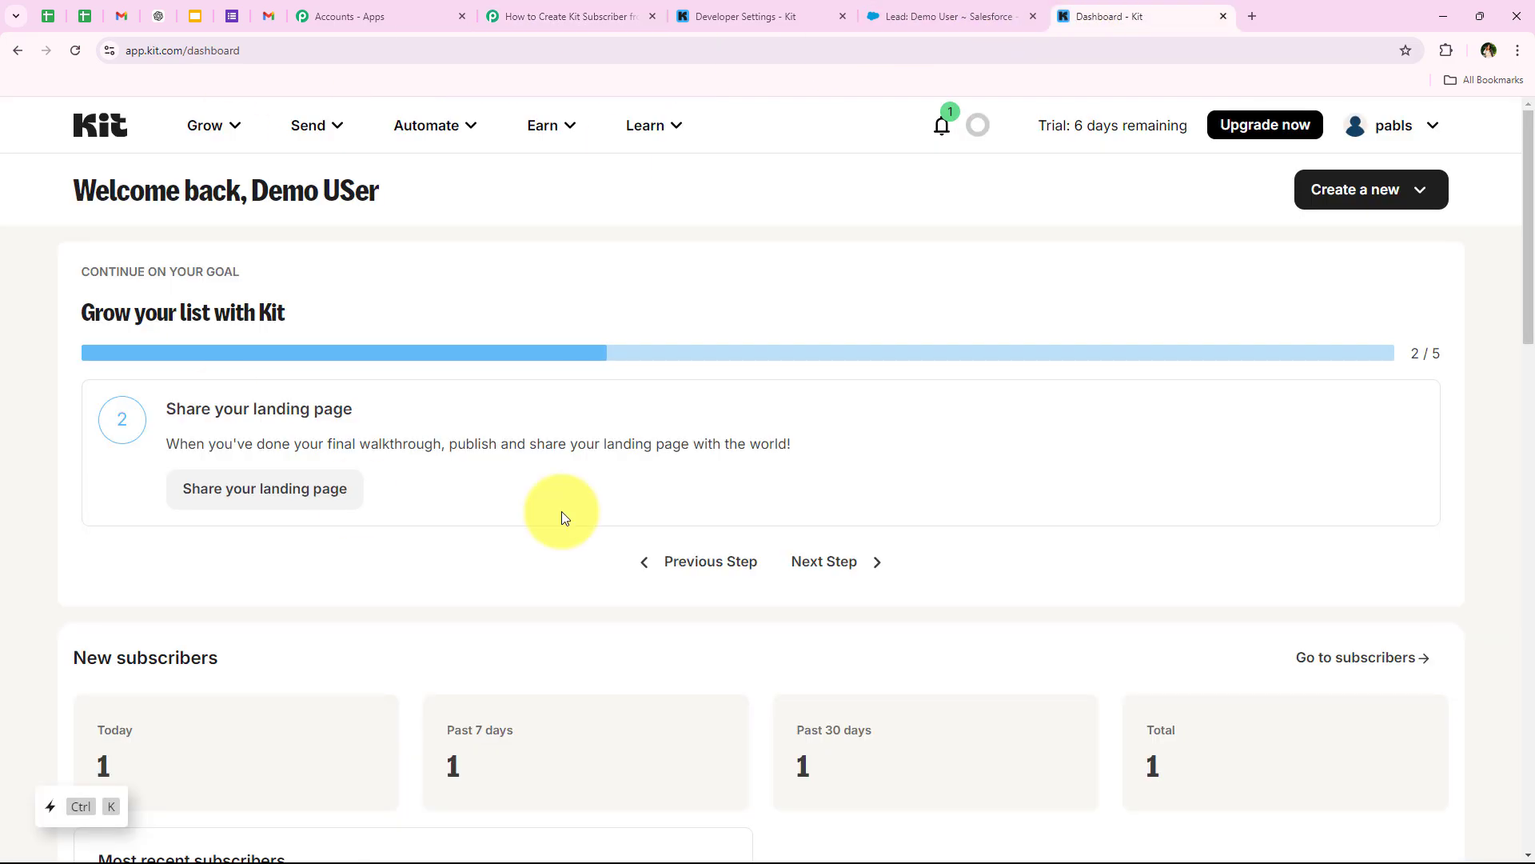
{"action": "left_click", "coordinate": [505, 16]}
{"action": "scroll", "coordinate": [188, 504], "scroll_direction": "down", "scroll_amount": 1}
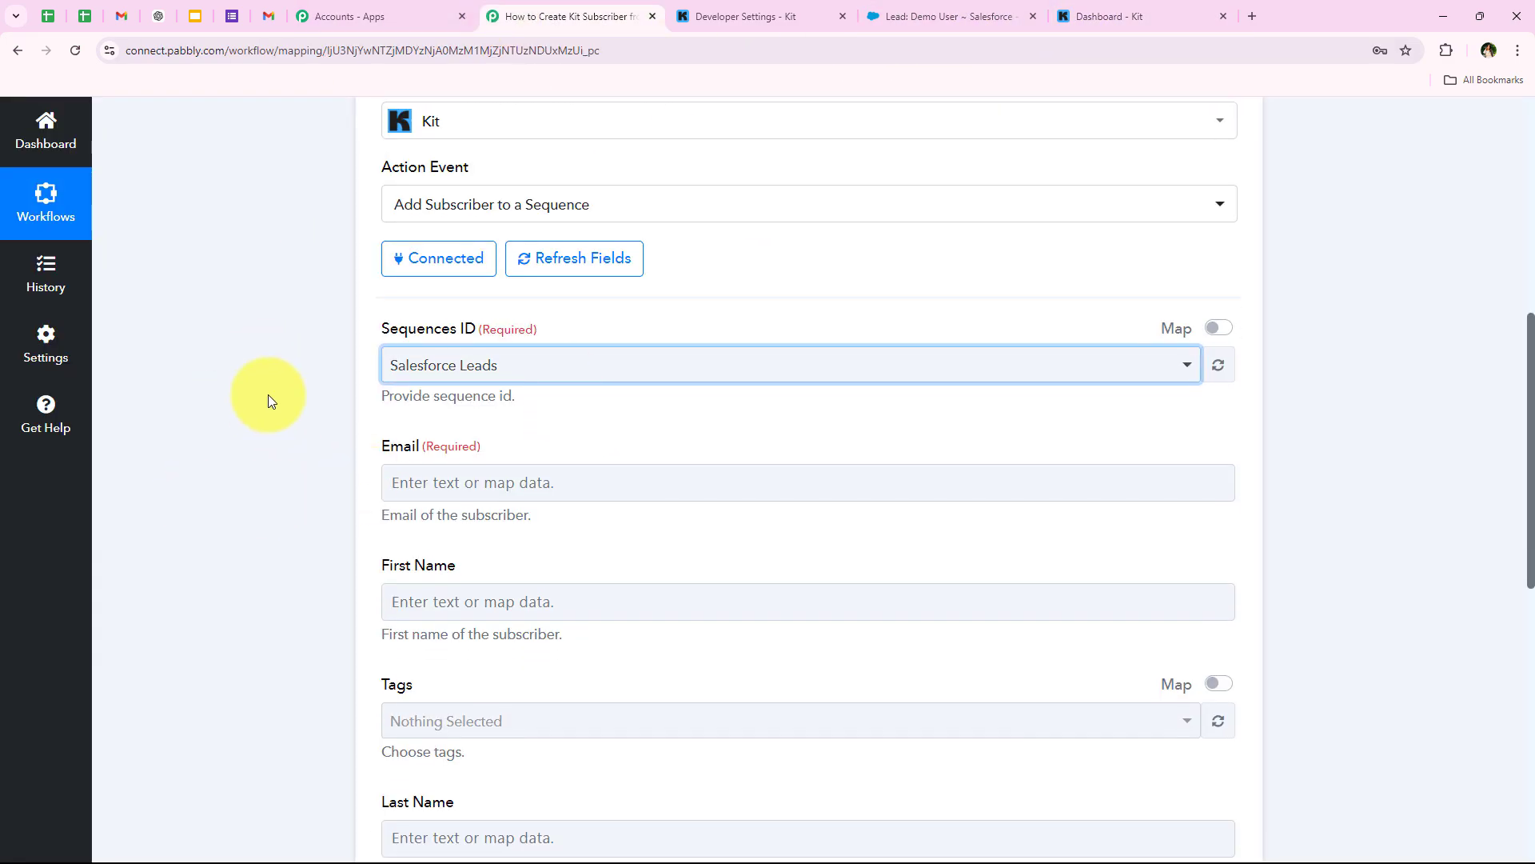
{"action": "scroll", "coordinate": [333, 482], "scroll_direction": "down", "scroll_amount": 3}
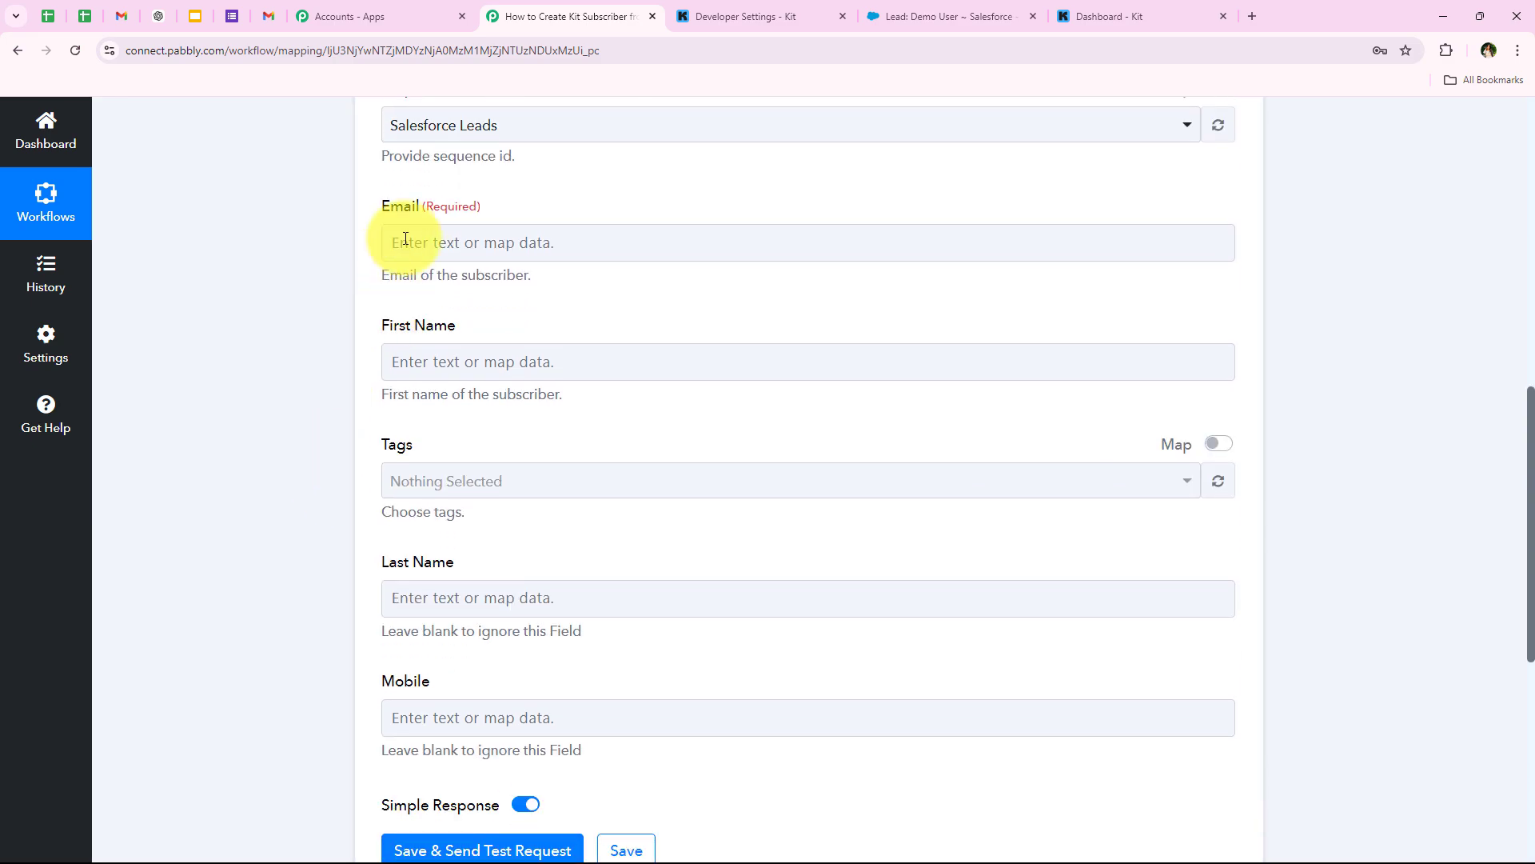
{"action": "triple_click", "coordinate": [380, 323]}
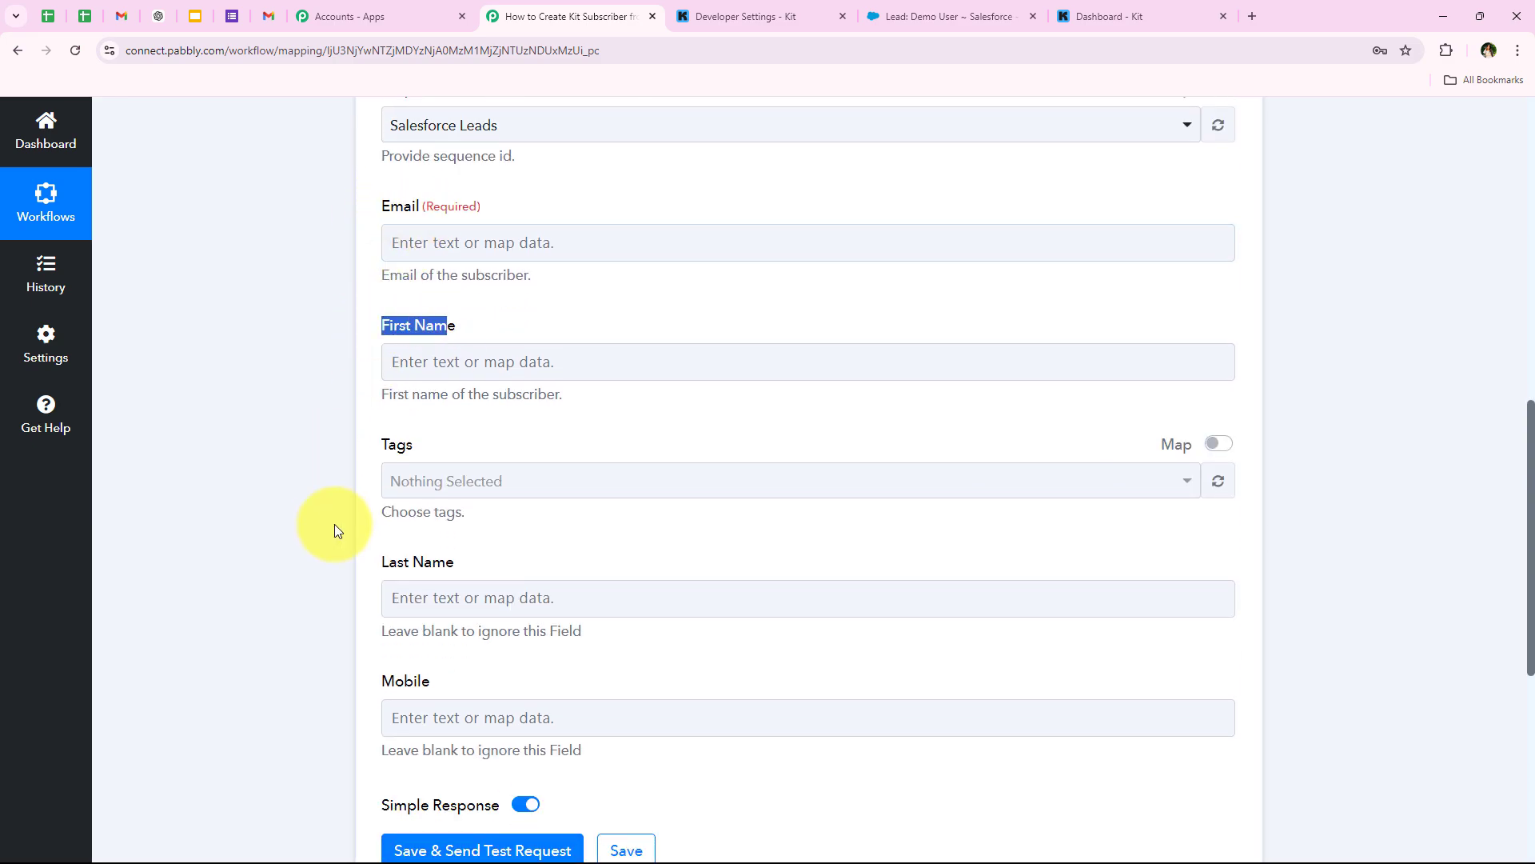
{"action": "triple_click", "coordinate": [376, 513]}
{"action": "left_click", "coordinate": [448, 444]}
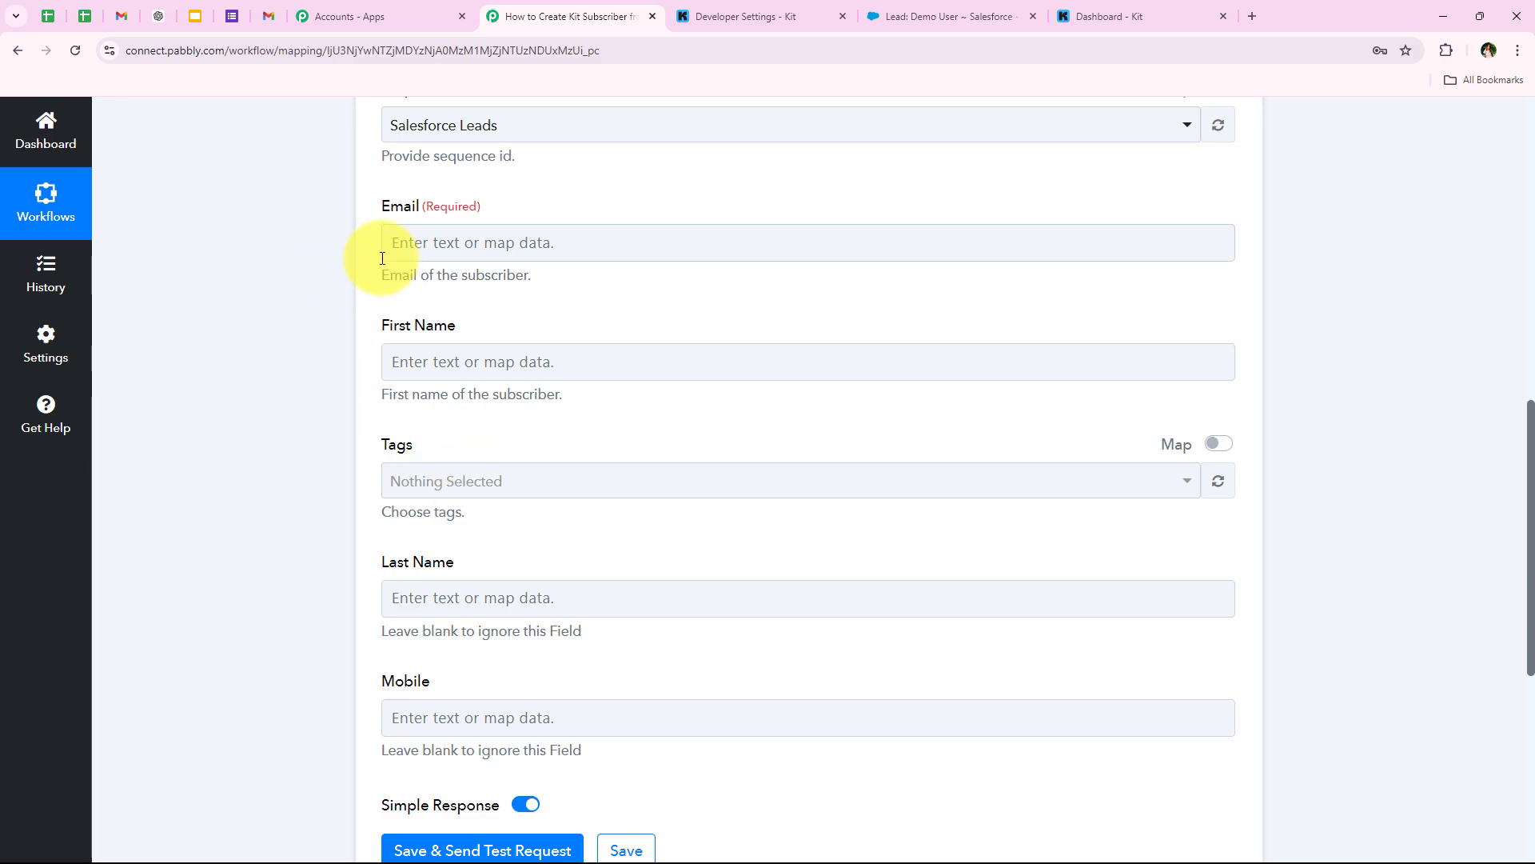
{"action": "left_click", "coordinate": [423, 255]}
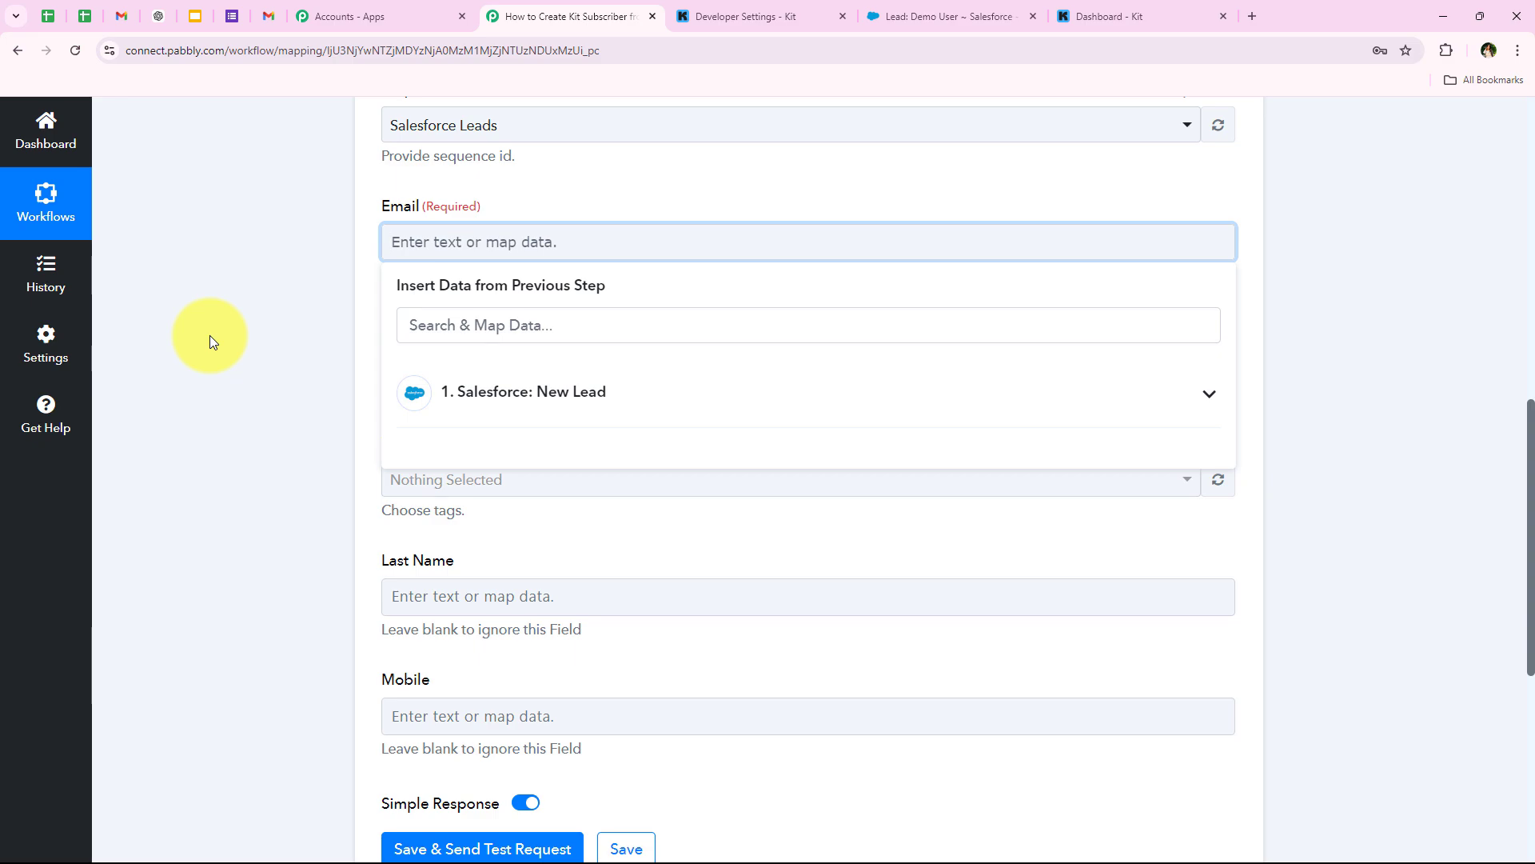
{"action": "left_click", "coordinate": [504, 415]}
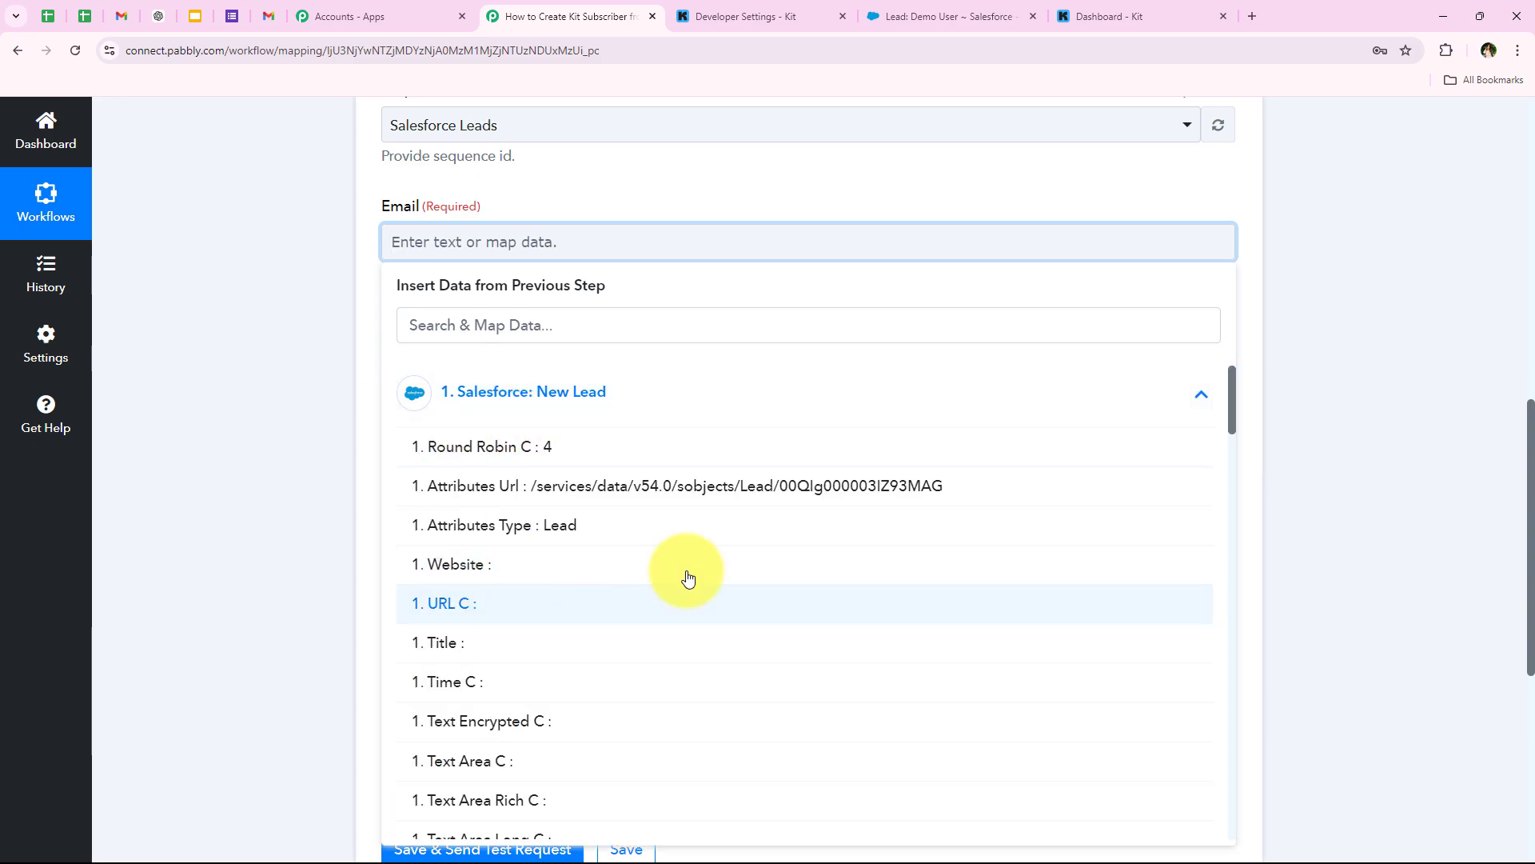
{"action": "scroll", "coordinate": [764, 541], "scroll_direction": "down", "scroll_amount": 3}
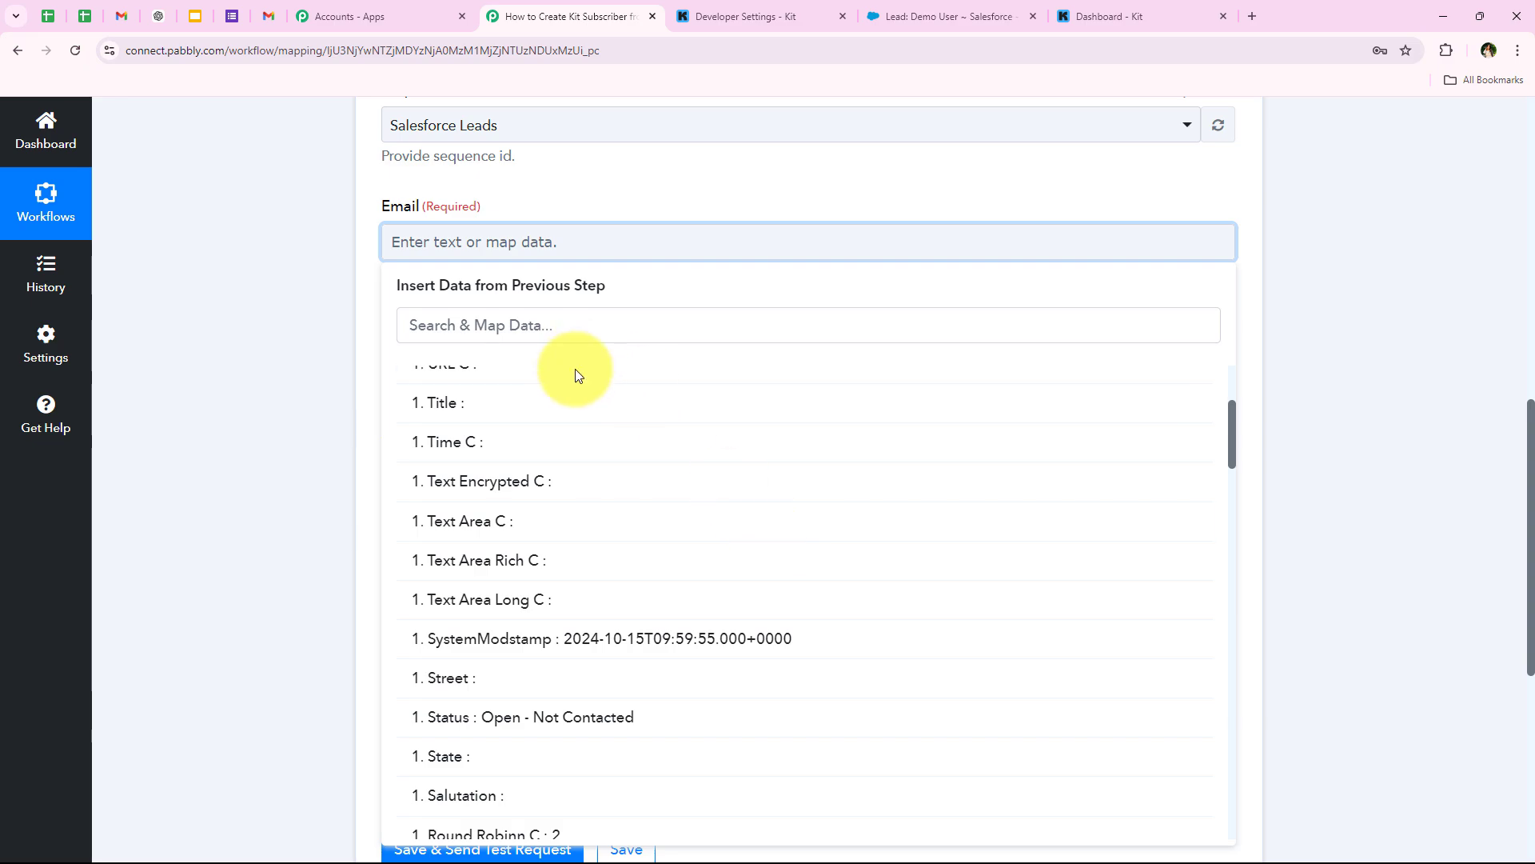
{"action": "scroll", "coordinate": [486, 405], "scroll_direction": "up", "scroll_amount": 5}
{"action": "left_click", "coordinate": [485, 408]}
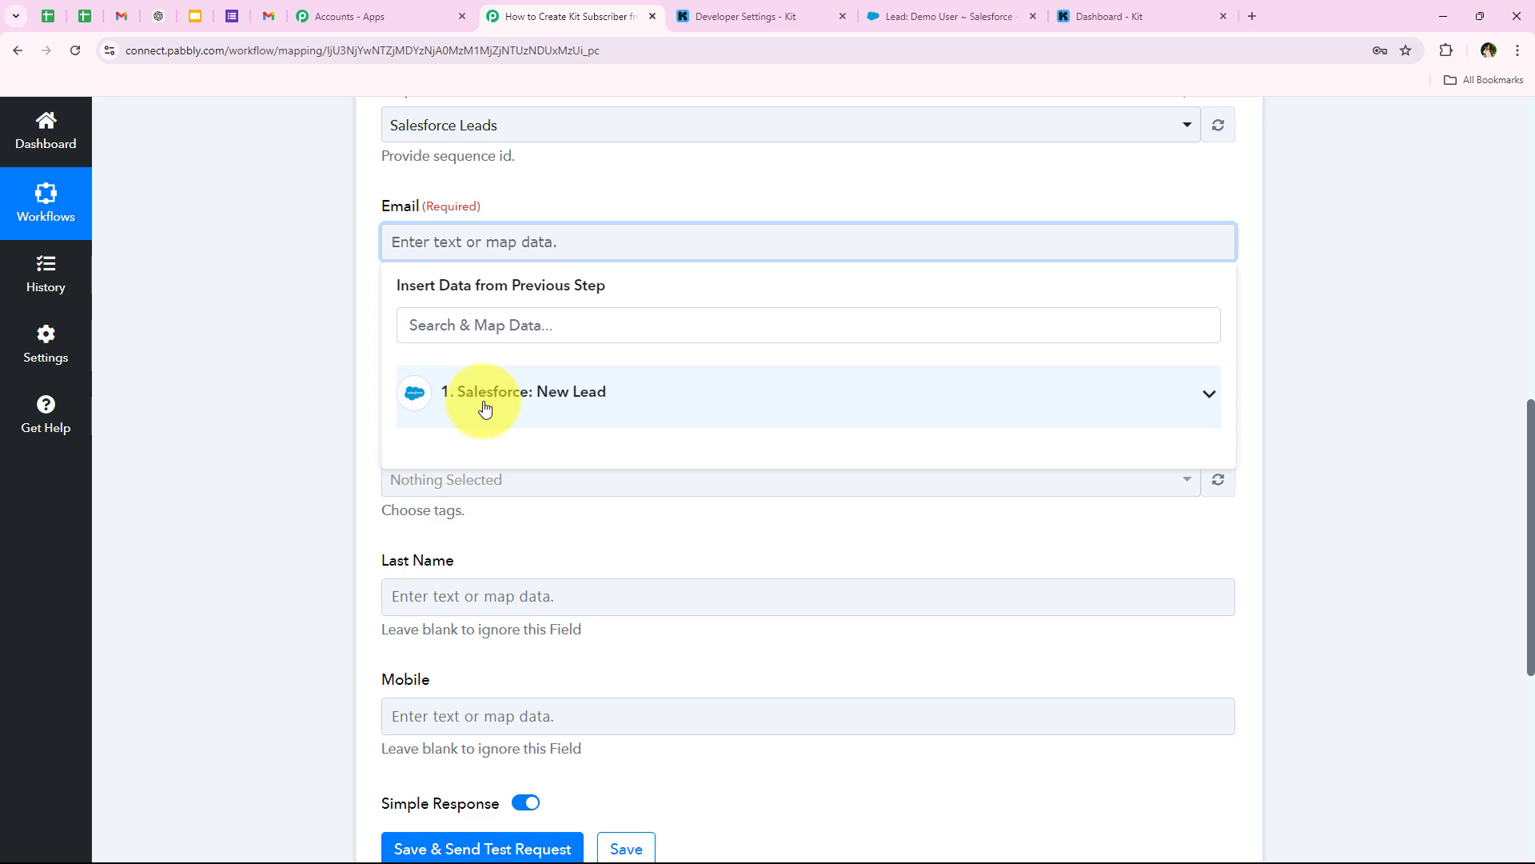
{"action": "left_click", "coordinate": [310, 401]}
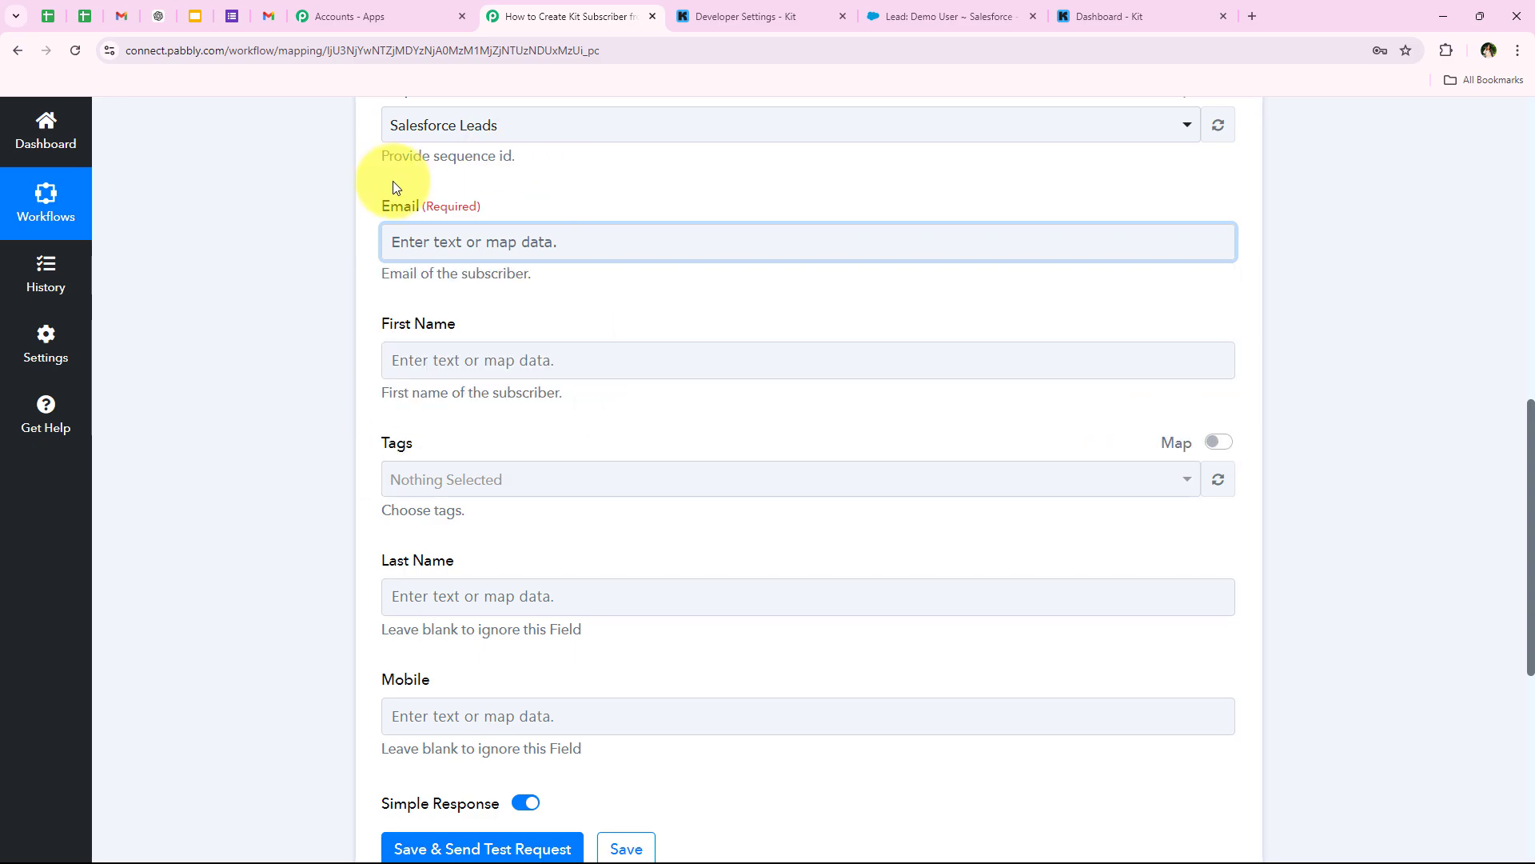
- Map the lead's '1. Email' value into the Kit Email field via an 'ema' search
{"action": "left_click", "coordinate": [418, 240]}
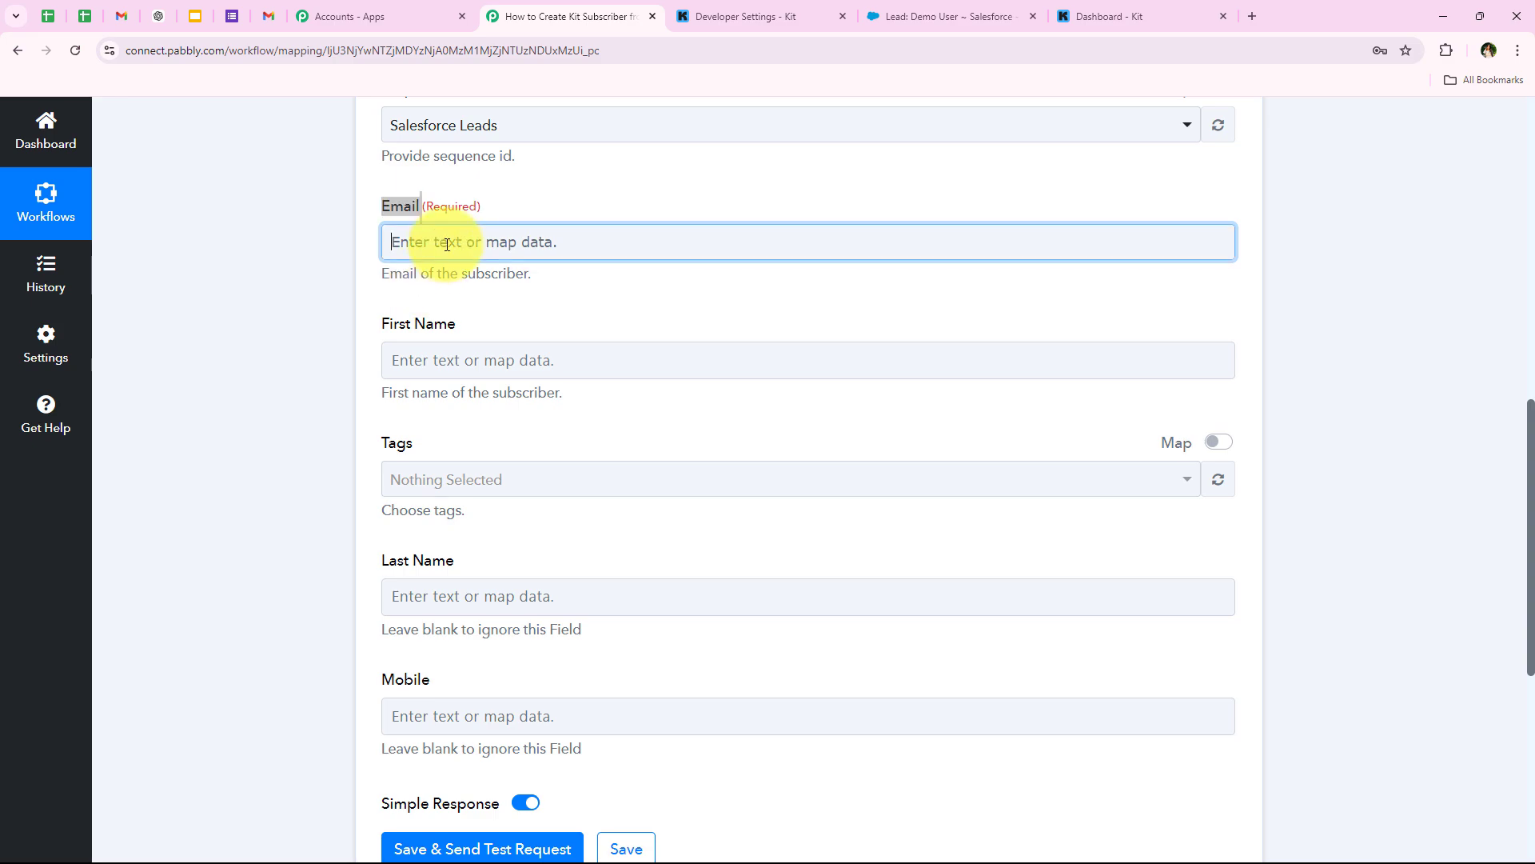
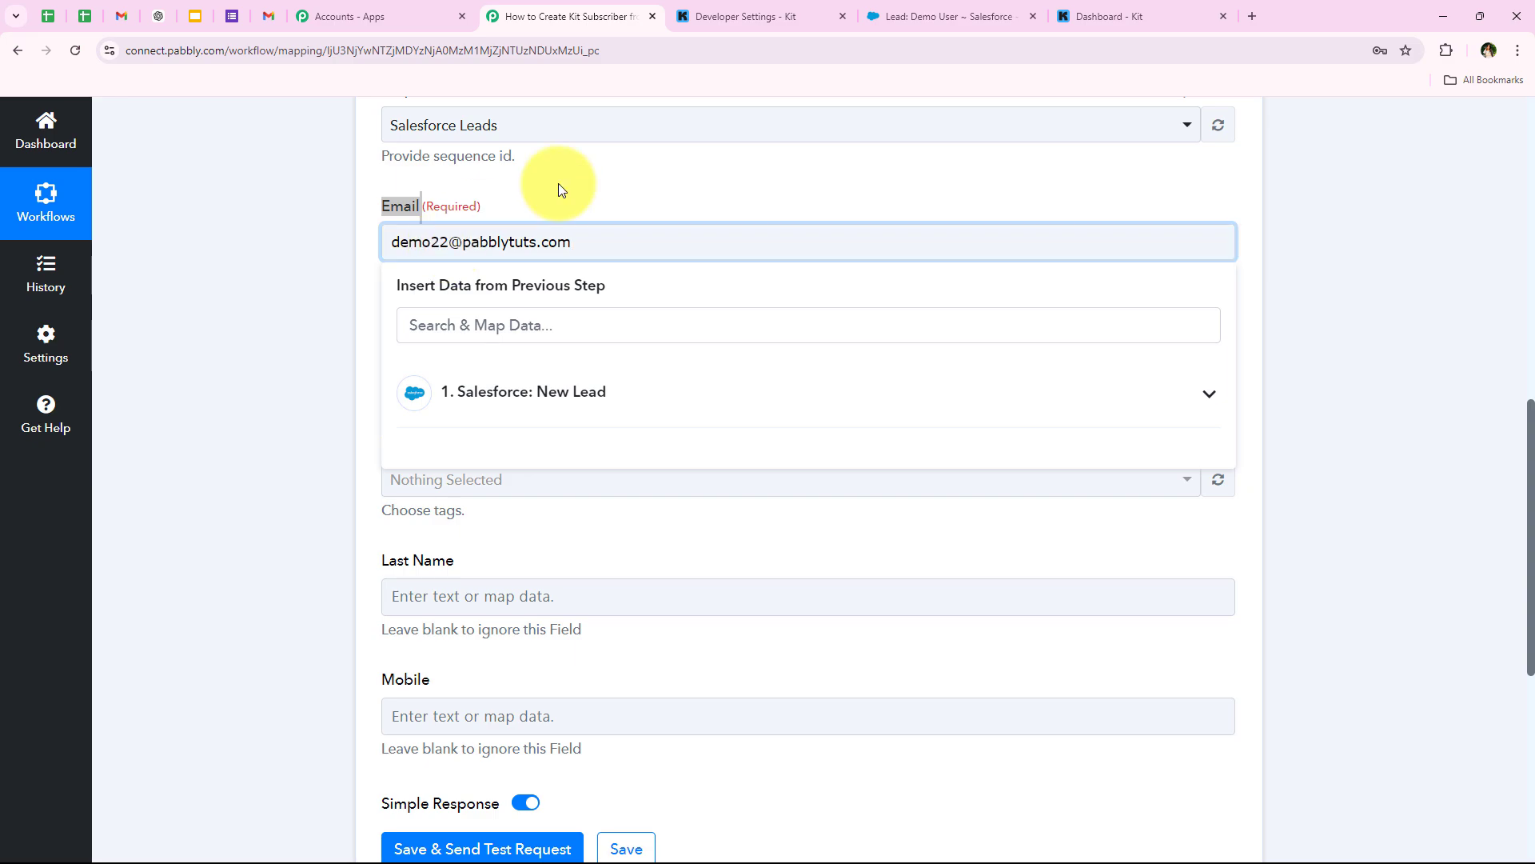
{"action": "left_click_drag", "start_coordinate": [607, 237], "coordinate": [362, 256]}
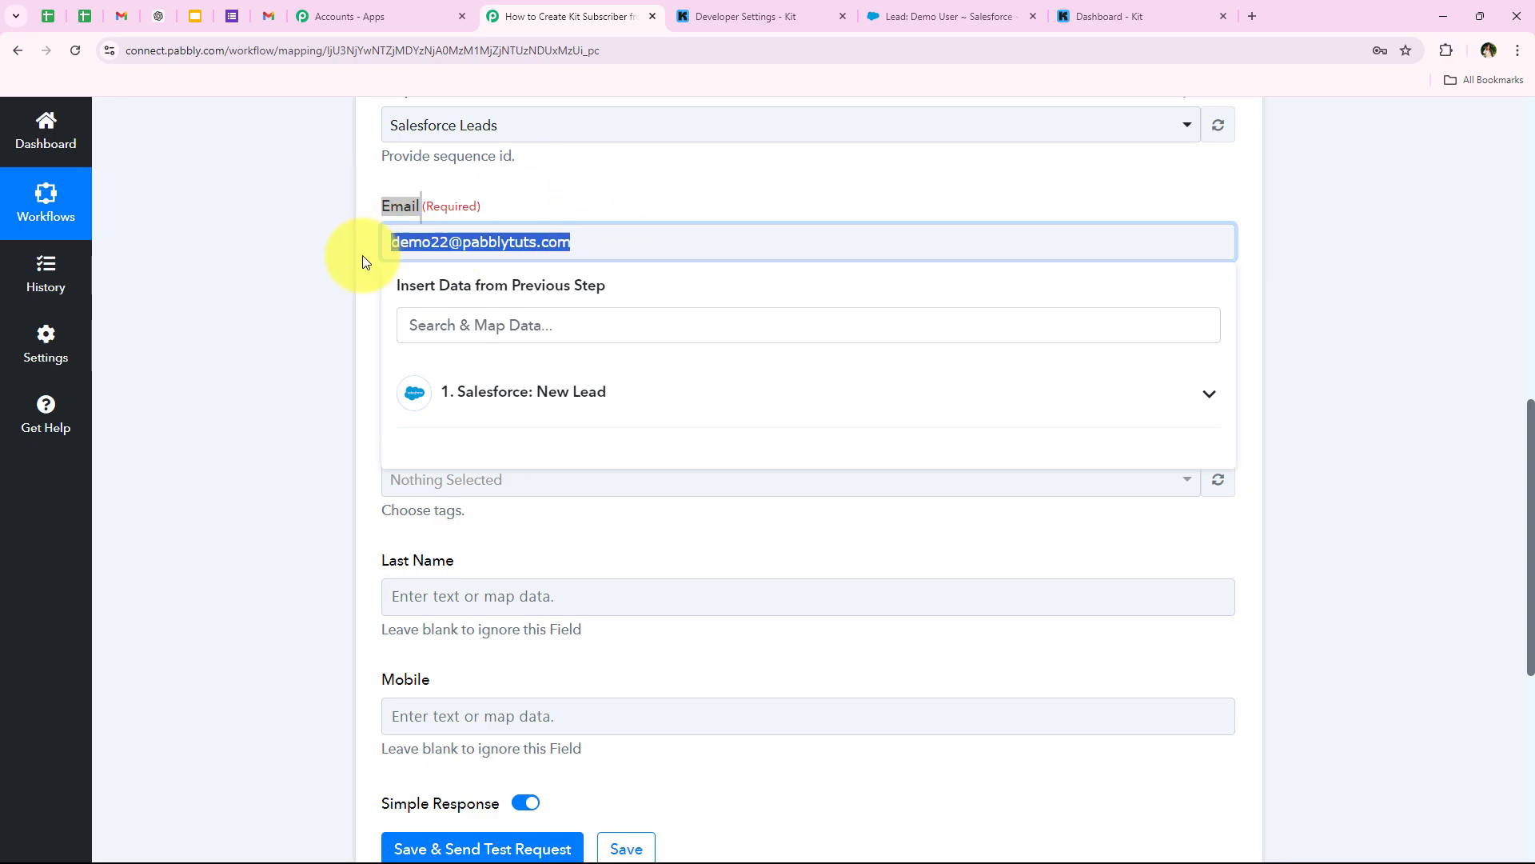
{"action": "left_click", "coordinate": [514, 391]}
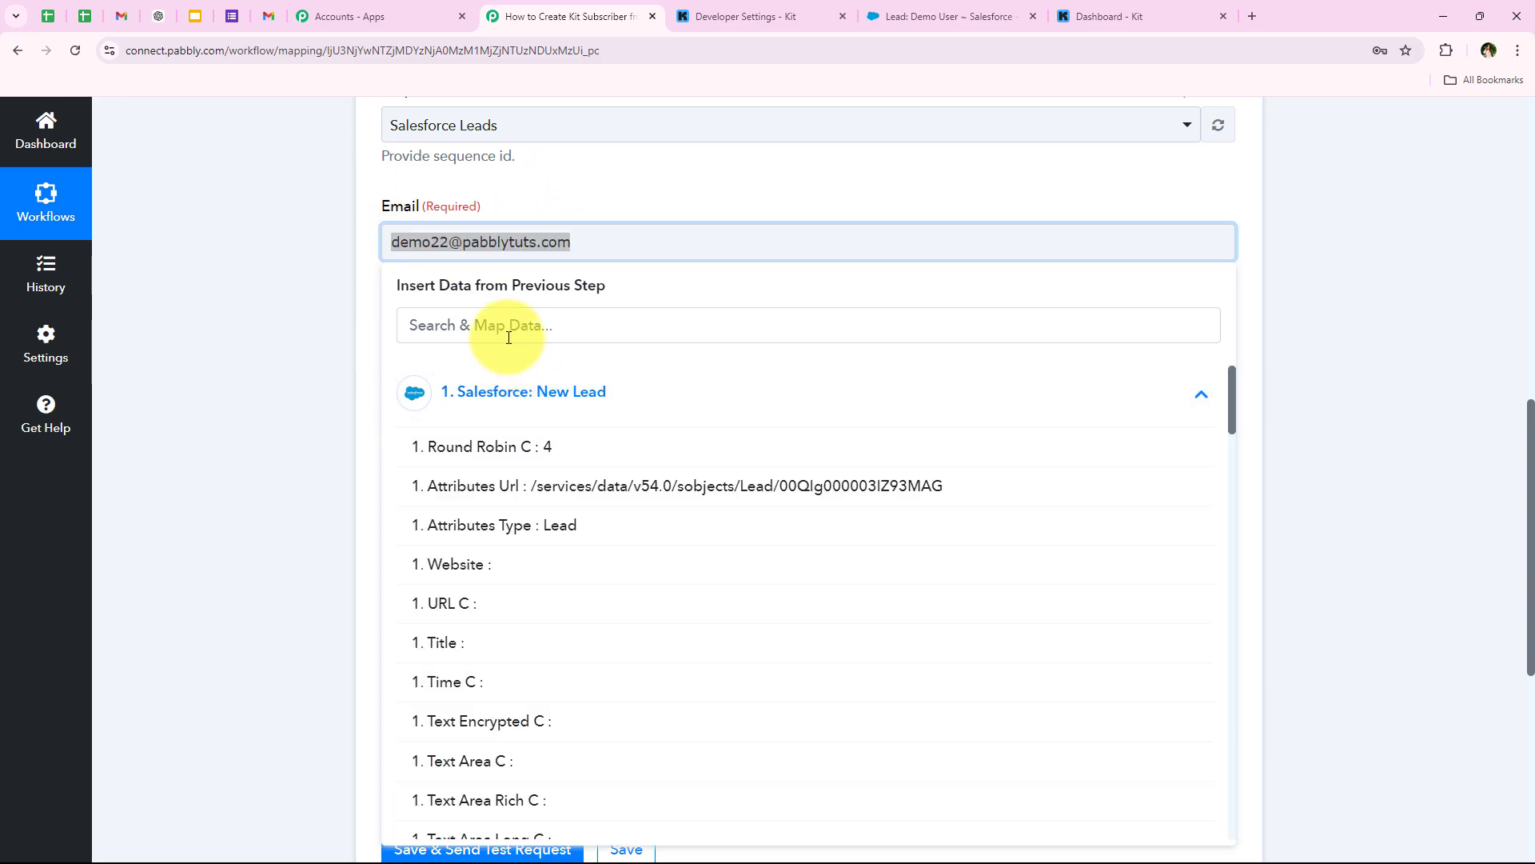
{"action": "left_click", "coordinate": [509, 337]}
{"action": "type", "text": "email"}
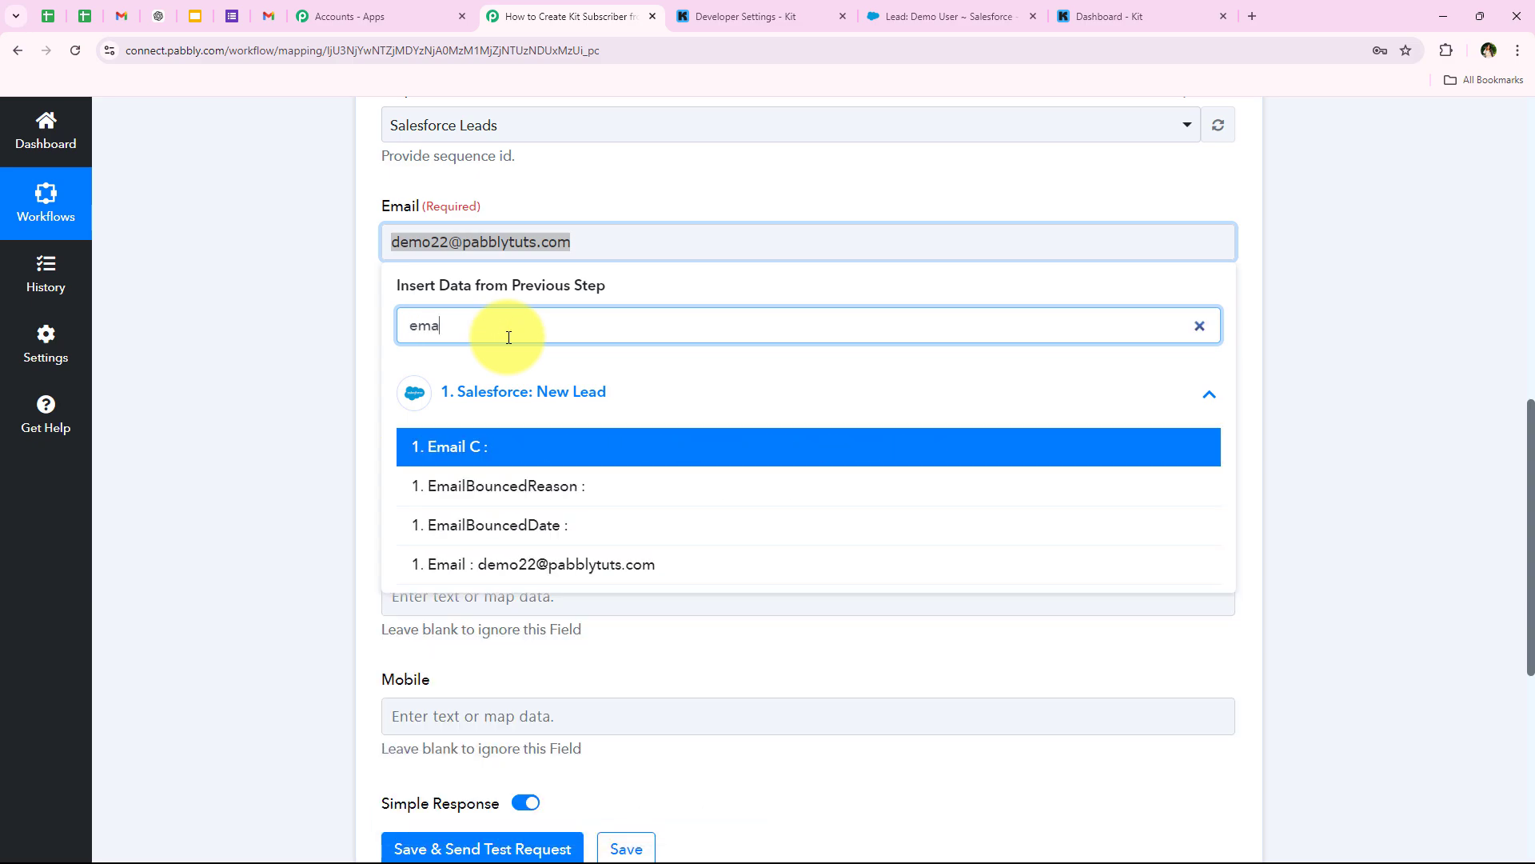
{"action": "left_click", "coordinate": [552, 571]}
{"action": "left_click", "coordinate": [317, 308]}
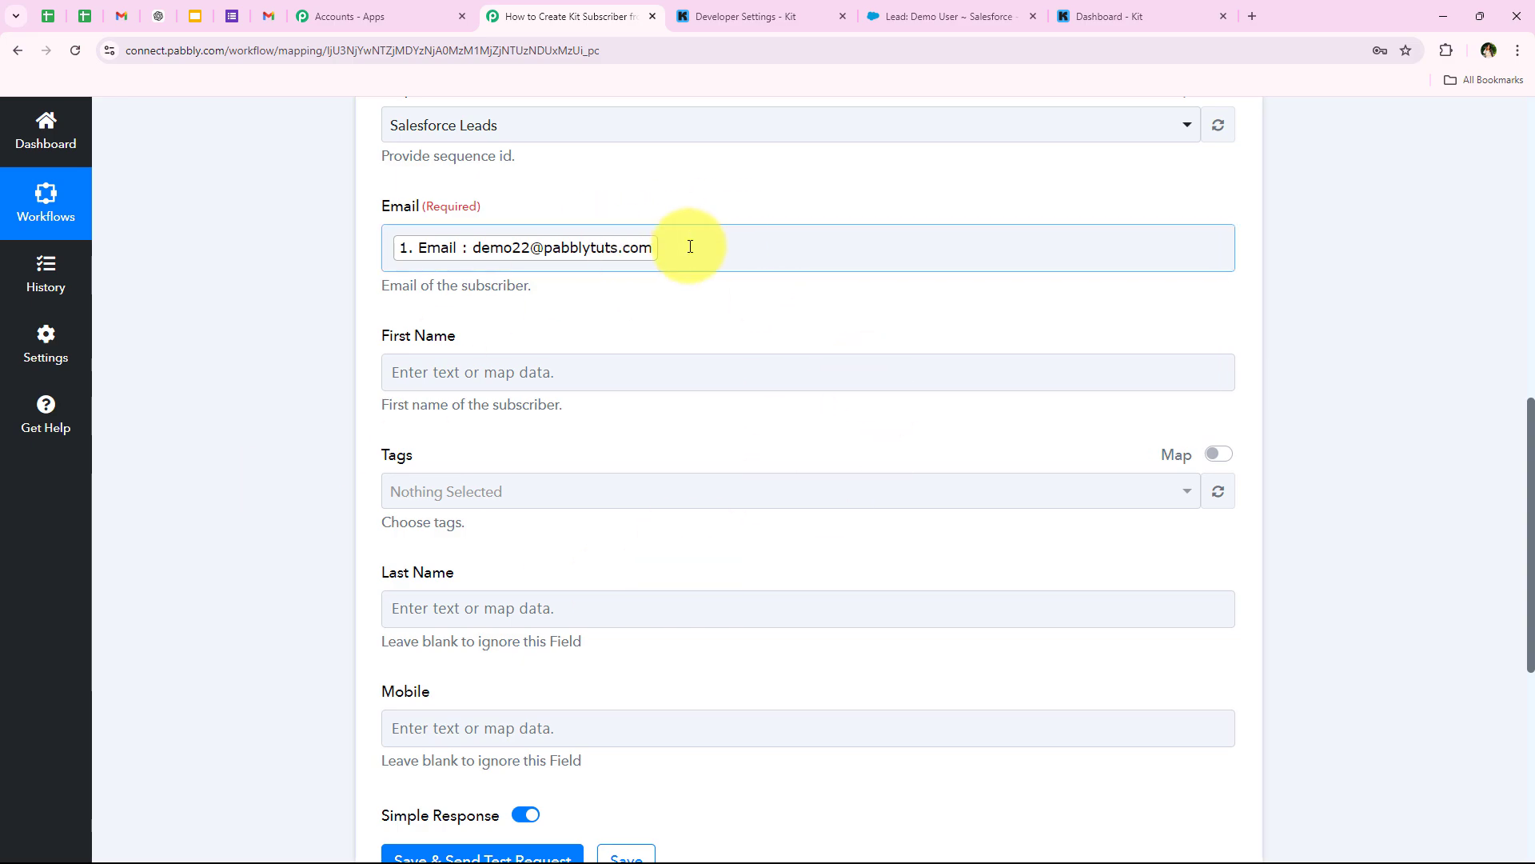
- Map the lead's FirstName into First Name, leaving tags empty
{"action": "left_click", "coordinate": [453, 378]}
{"action": "left_click", "coordinate": [490, 464]}
{"action": "type", "text": "fi"}
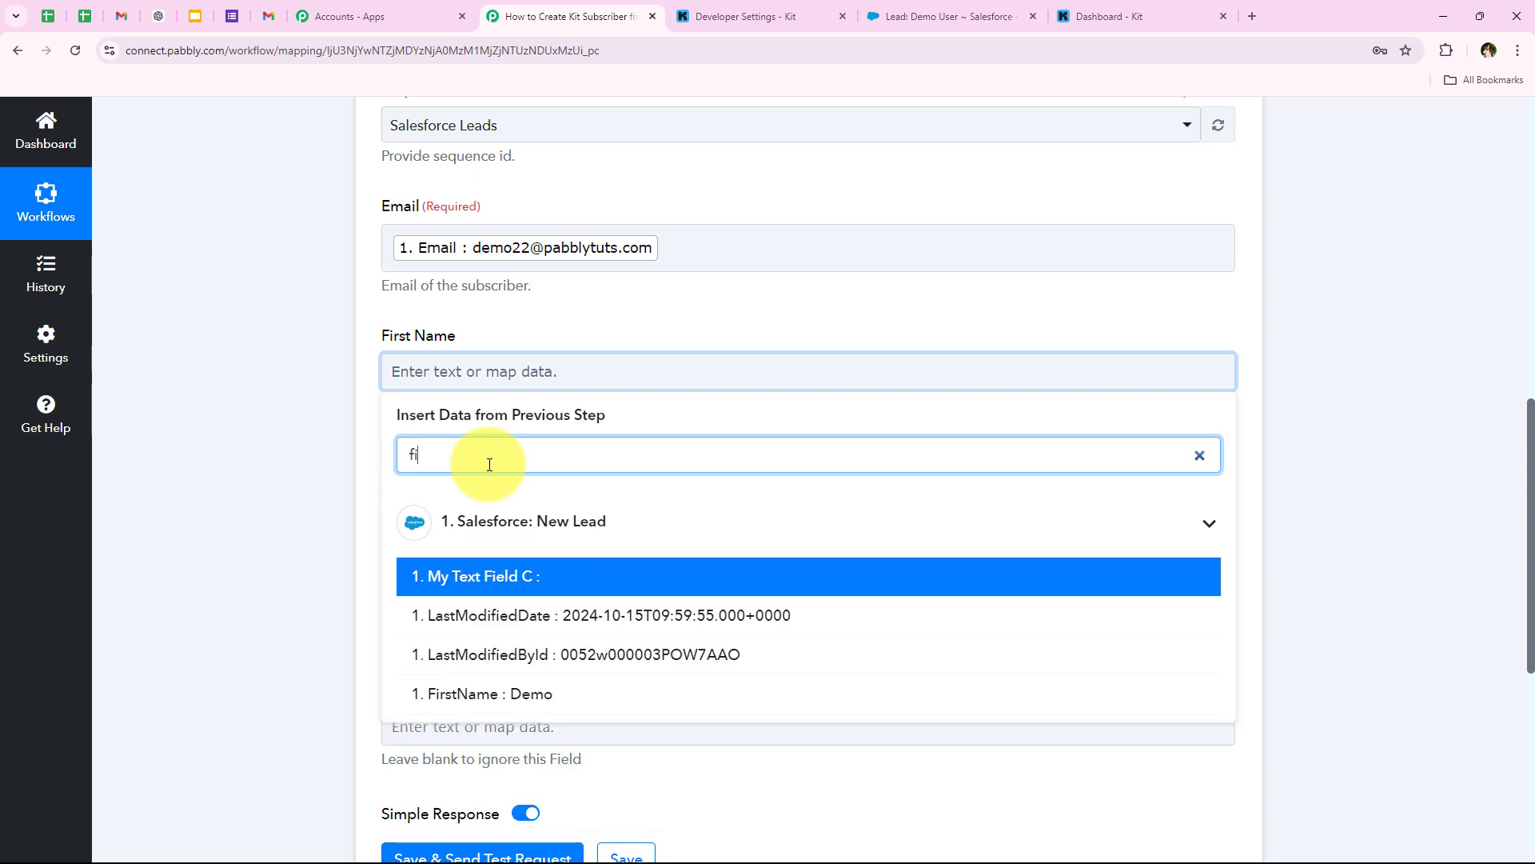
{"action": "type", "text": "rs"}
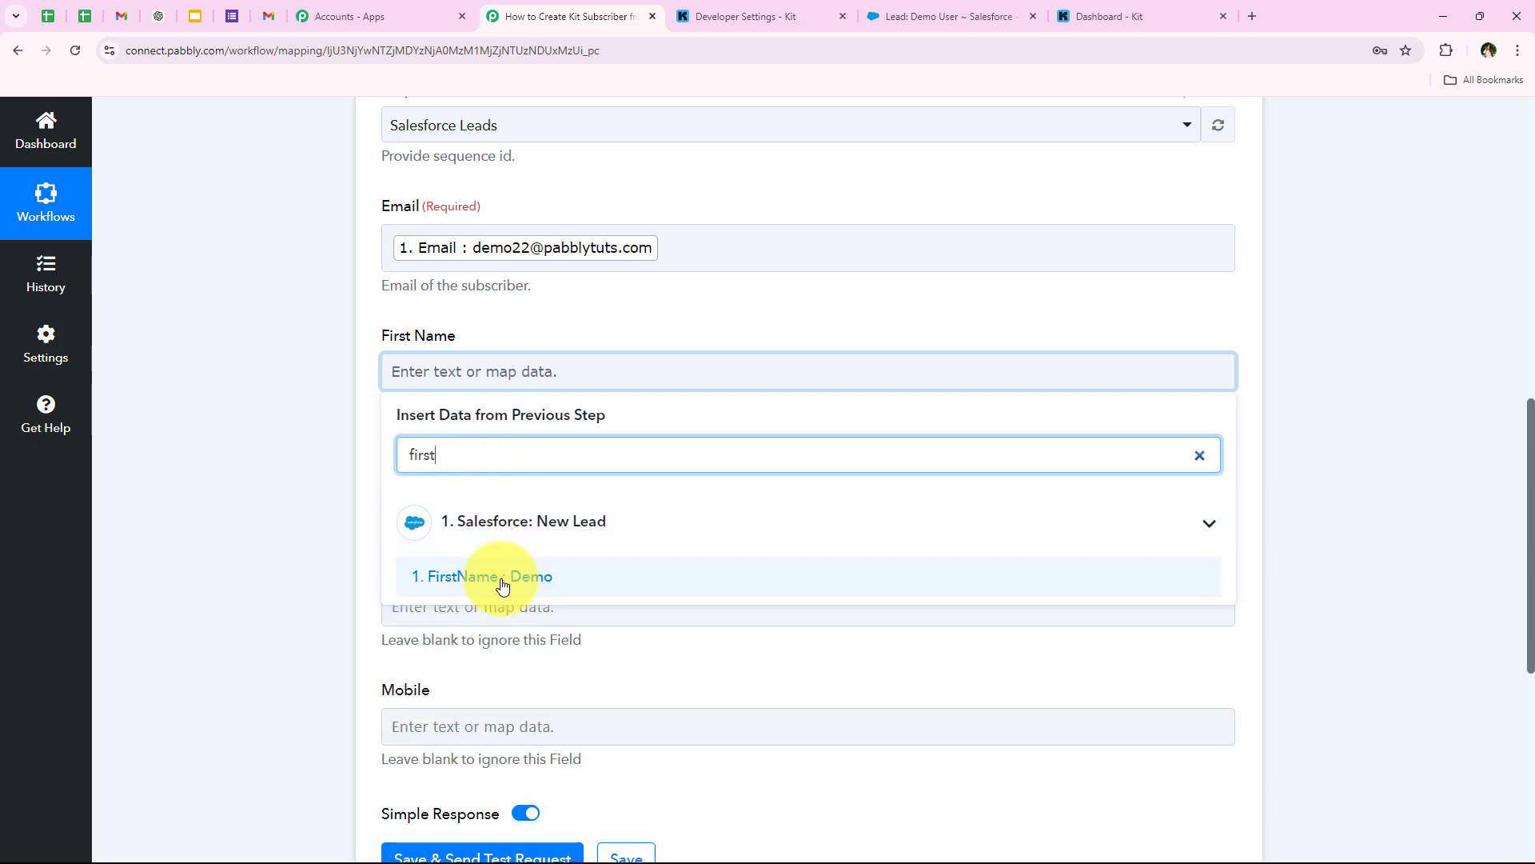
{"action": "type", "text": "t"}
{"action": "left_click", "coordinate": [502, 585]}
{"action": "left_click", "coordinate": [253, 431]}
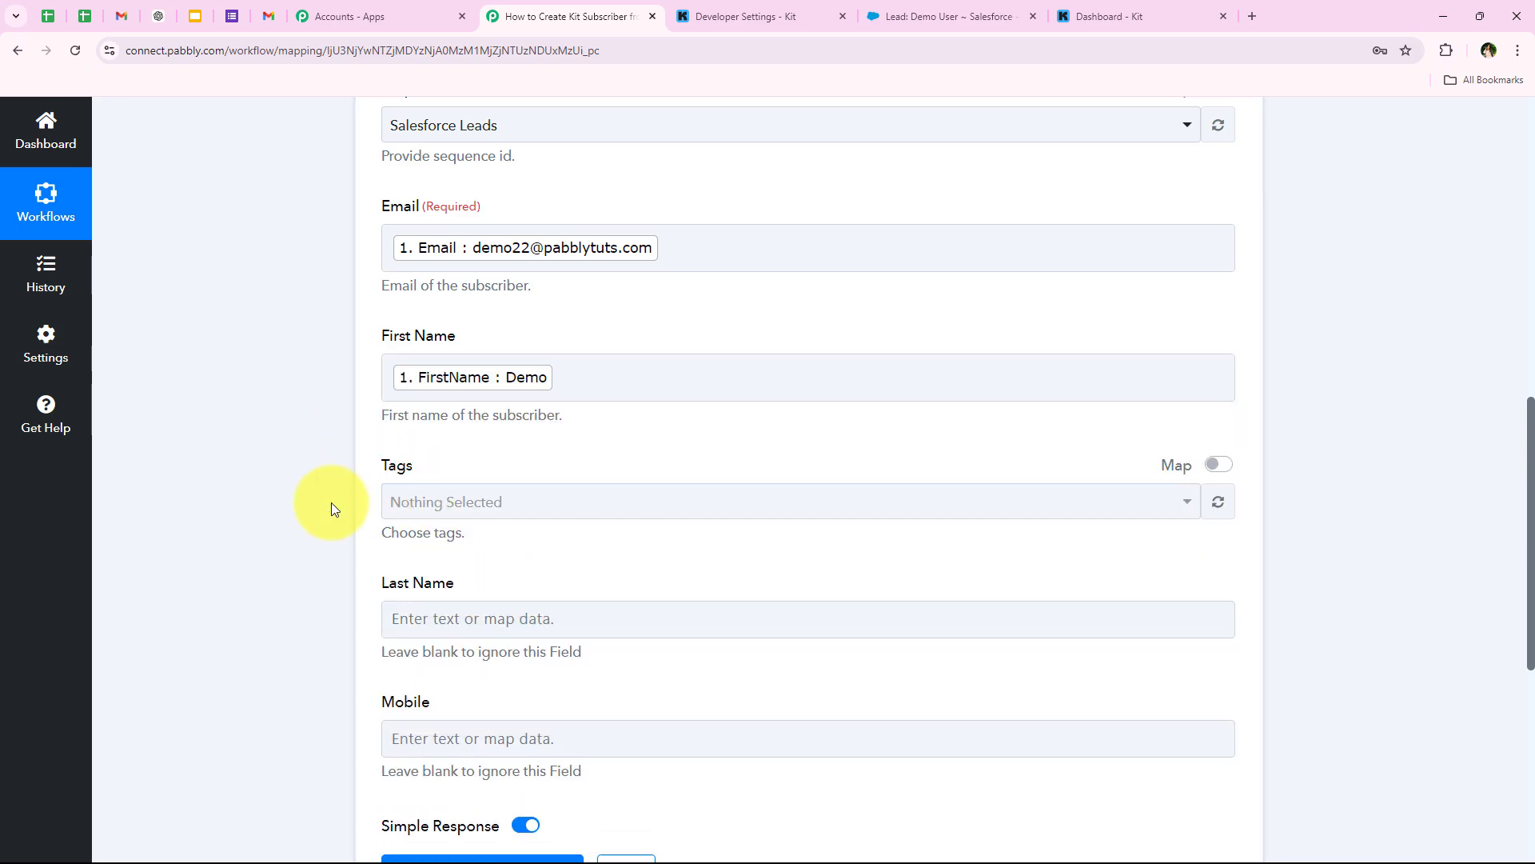
{"action": "scroll", "coordinate": [391, 352], "scroll_direction": "down", "scroll_amount": 2}
{"action": "left_click_drag", "start_coordinate": [382, 307], "coordinate": [435, 309]}
{"action": "left_click", "coordinate": [480, 350]}
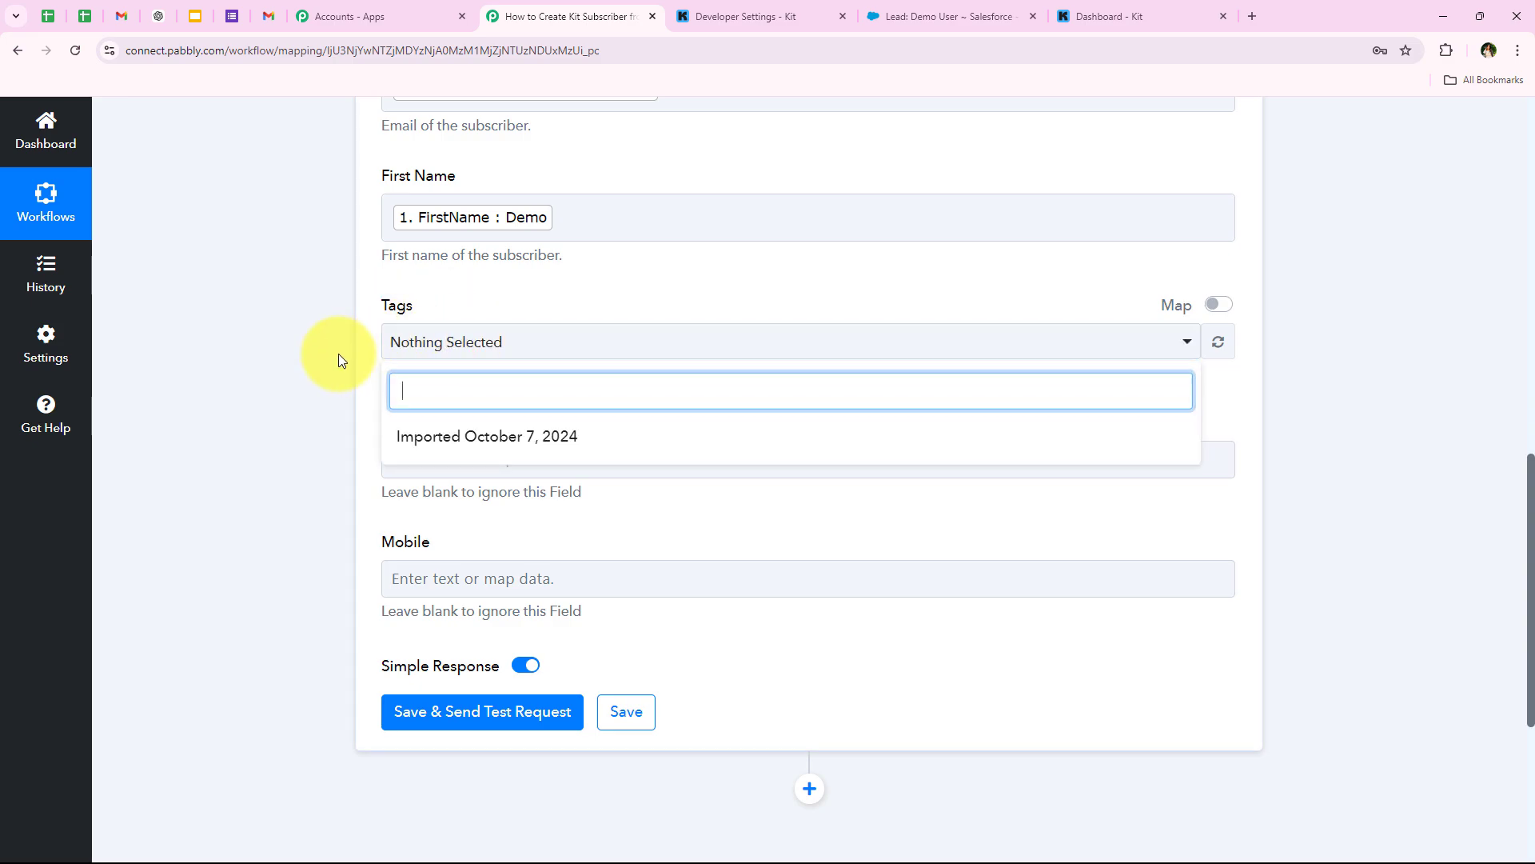
{"action": "left_click", "coordinate": [337, 354]}
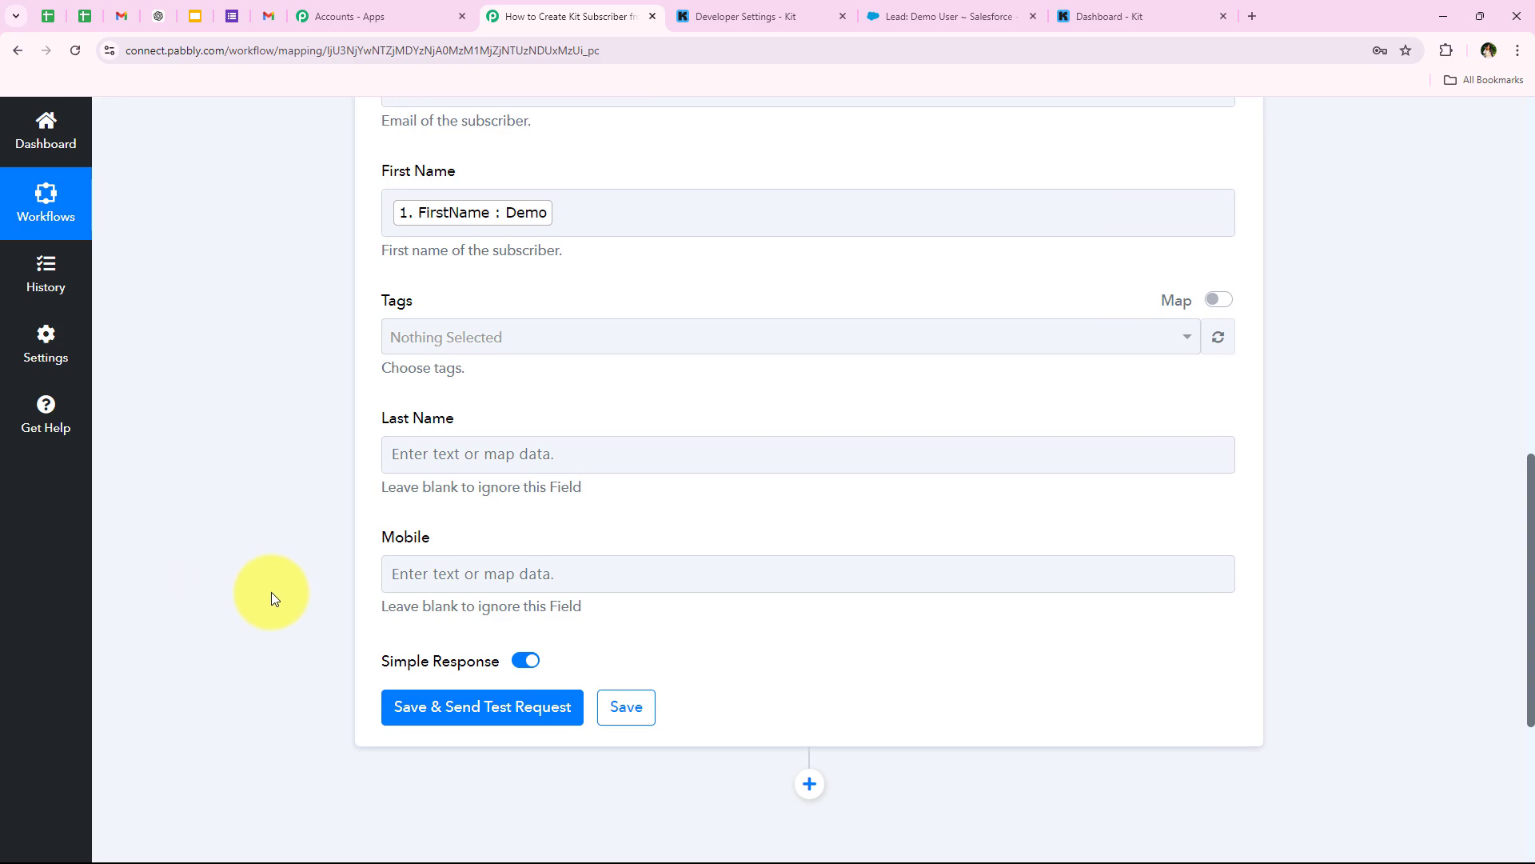
- Map the lead's LastName into Last Name
{"action": "scroll", "coordinate": [271, 592], "scroll_direction": "down", "scroll_amount": 1}
{"action": "left_click", "coordinate": [389, 378]}
{"action": "left_click", "coordinate": [475, 462]}
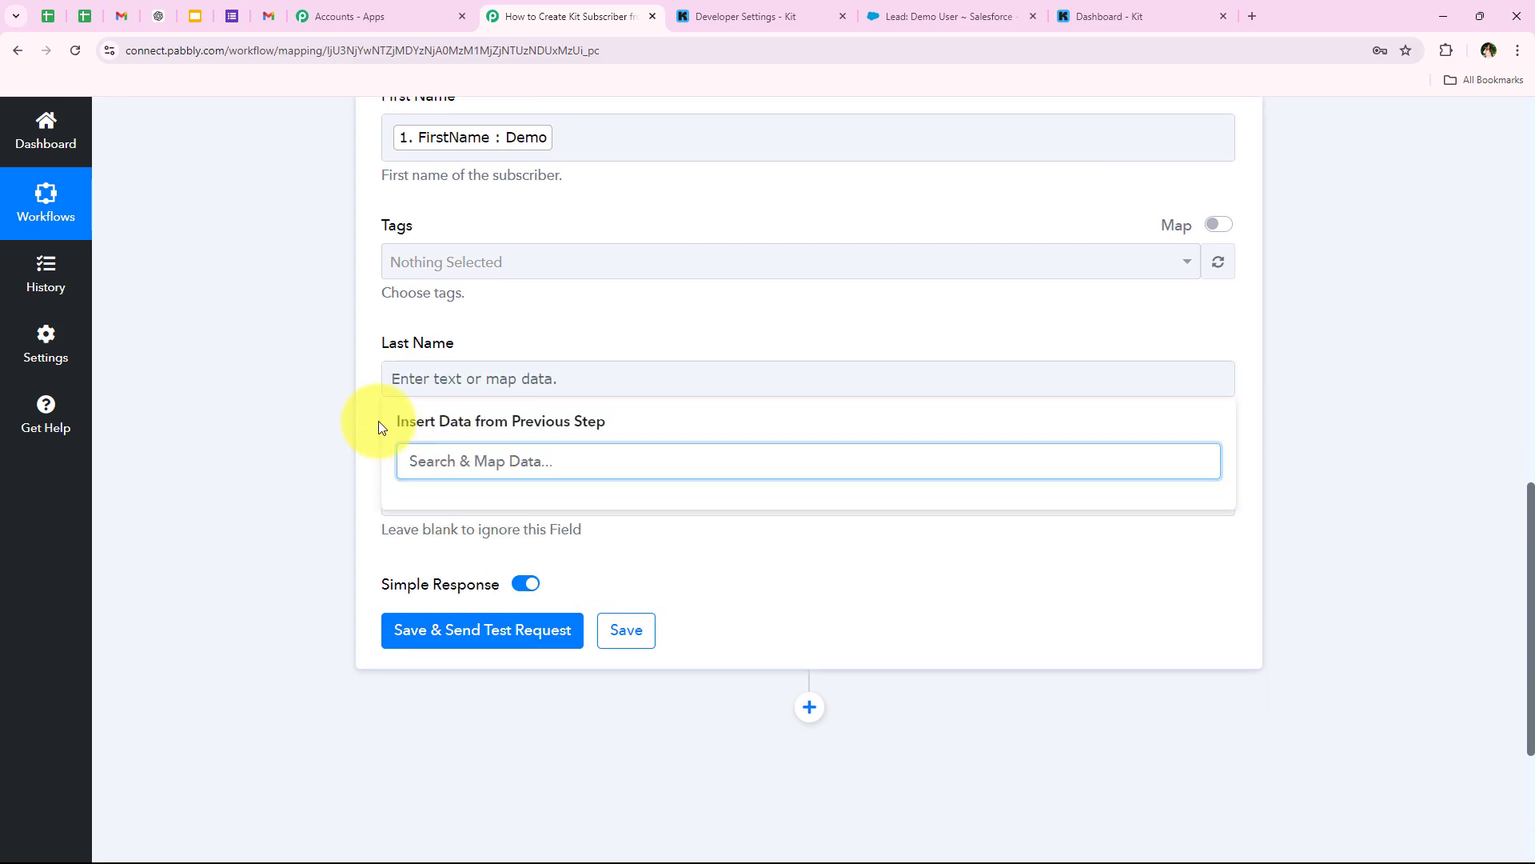
{"action": "left_click", "coordinate": [423, 371]}
{"action": "left_click", "coordinate": [456, 460]}
{"action": "type", "text": "last"}
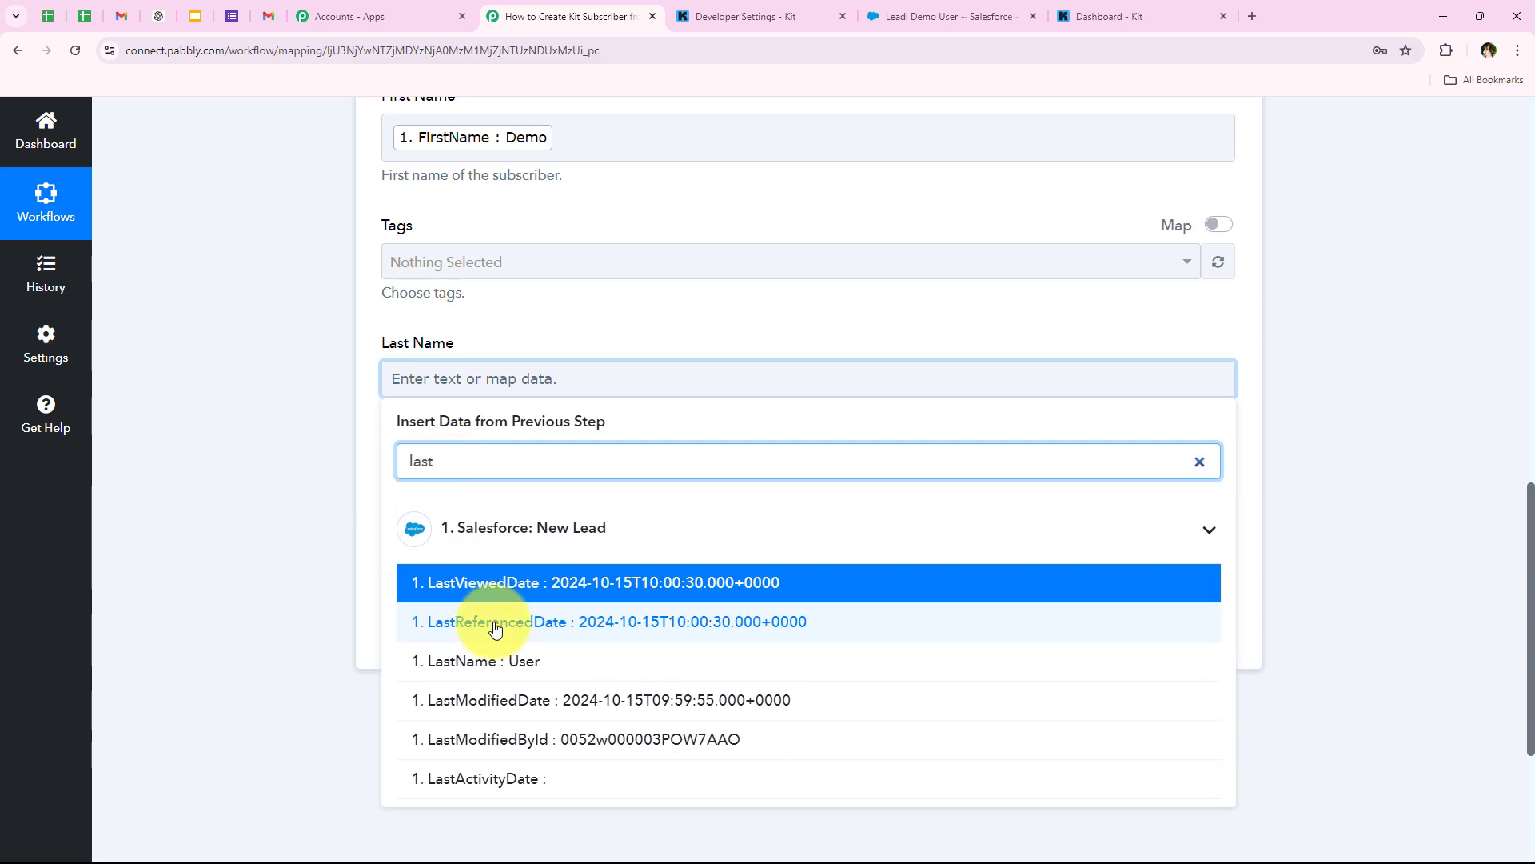
{"action": "left_click", "coordinate": [491, 661]}
- Map the lead's Phone C into Mobile, then save and send a test request
{"action": "scroll", "coordinate": [320, 398], "scroll_direction": "down", "scroll_amount": 1}
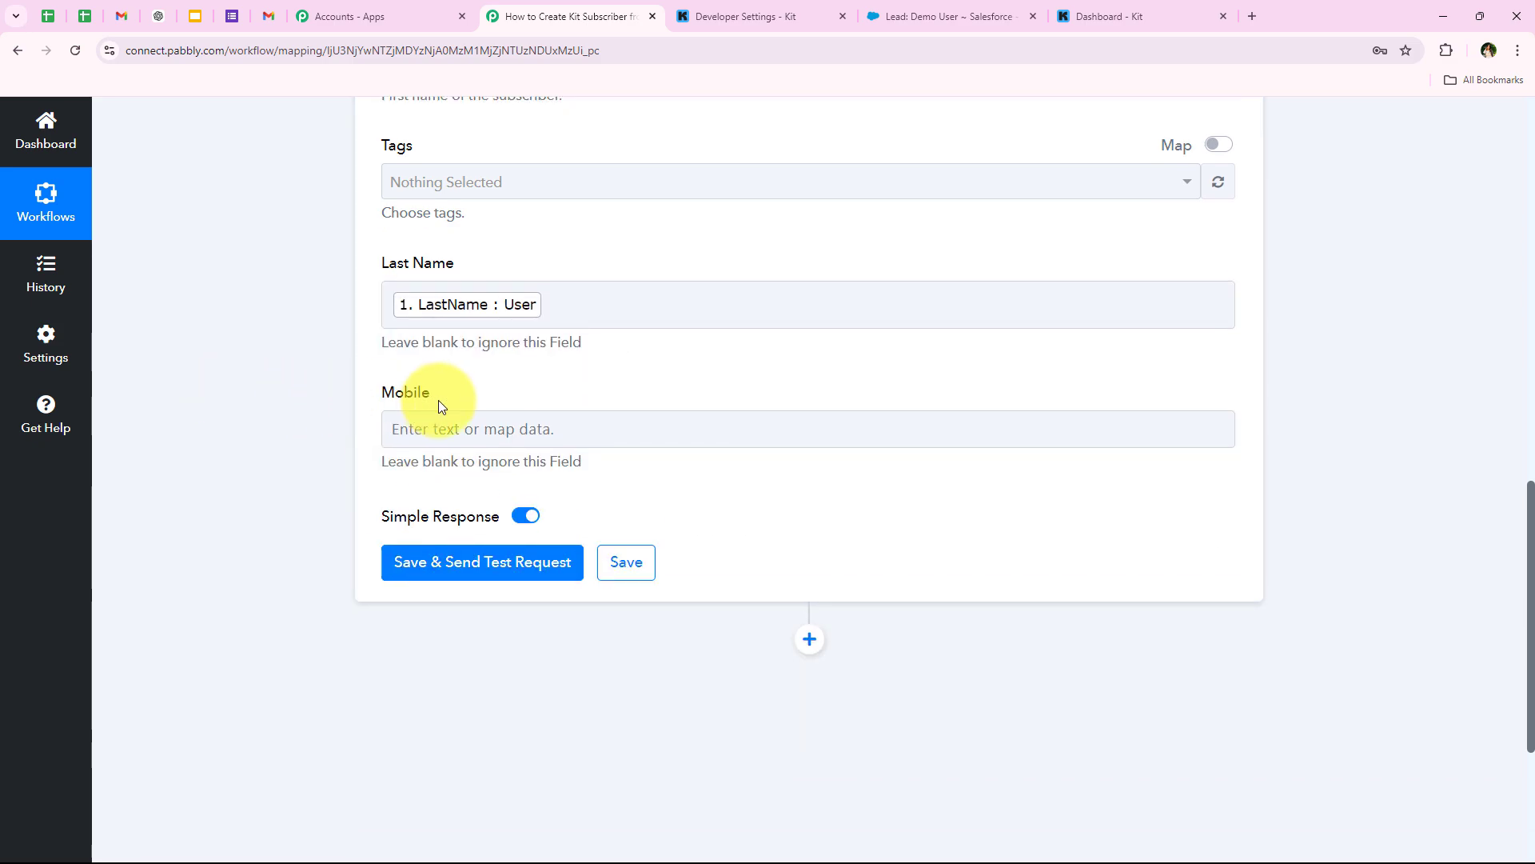
{"action": "left_click", "coordinate": [424, 425]}
{"action": "scroll", "coordinate": [351, 433], "scroll_direction": "down", "scroll_amount": 1}
{"action": "left_click", "coordinate": [521, 423]}
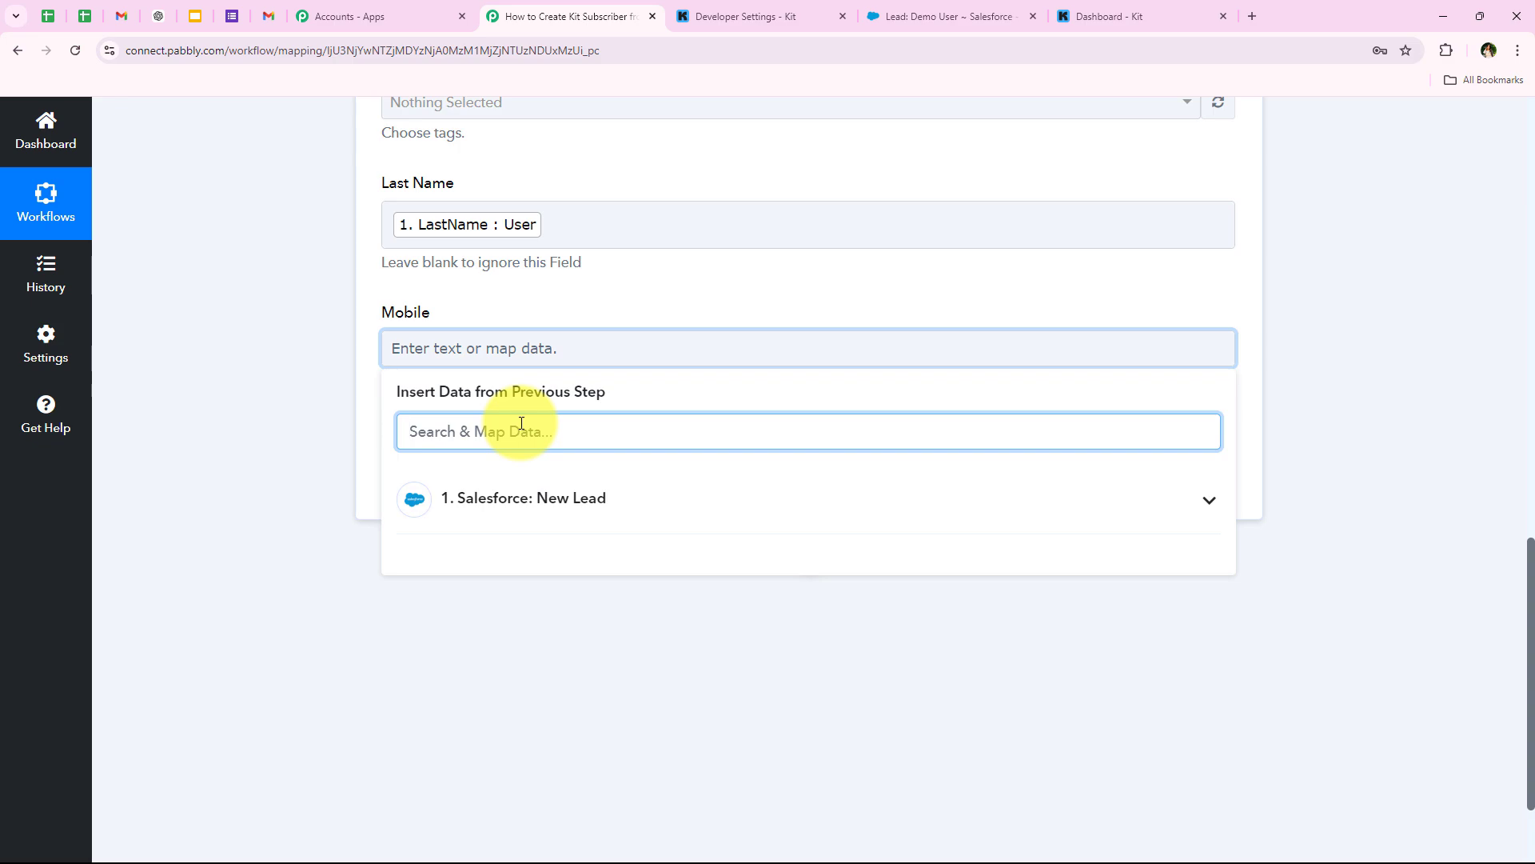
{"action": "type", "text": "ph"}
{"action": "left_click", "coordinate": [512, 592]}
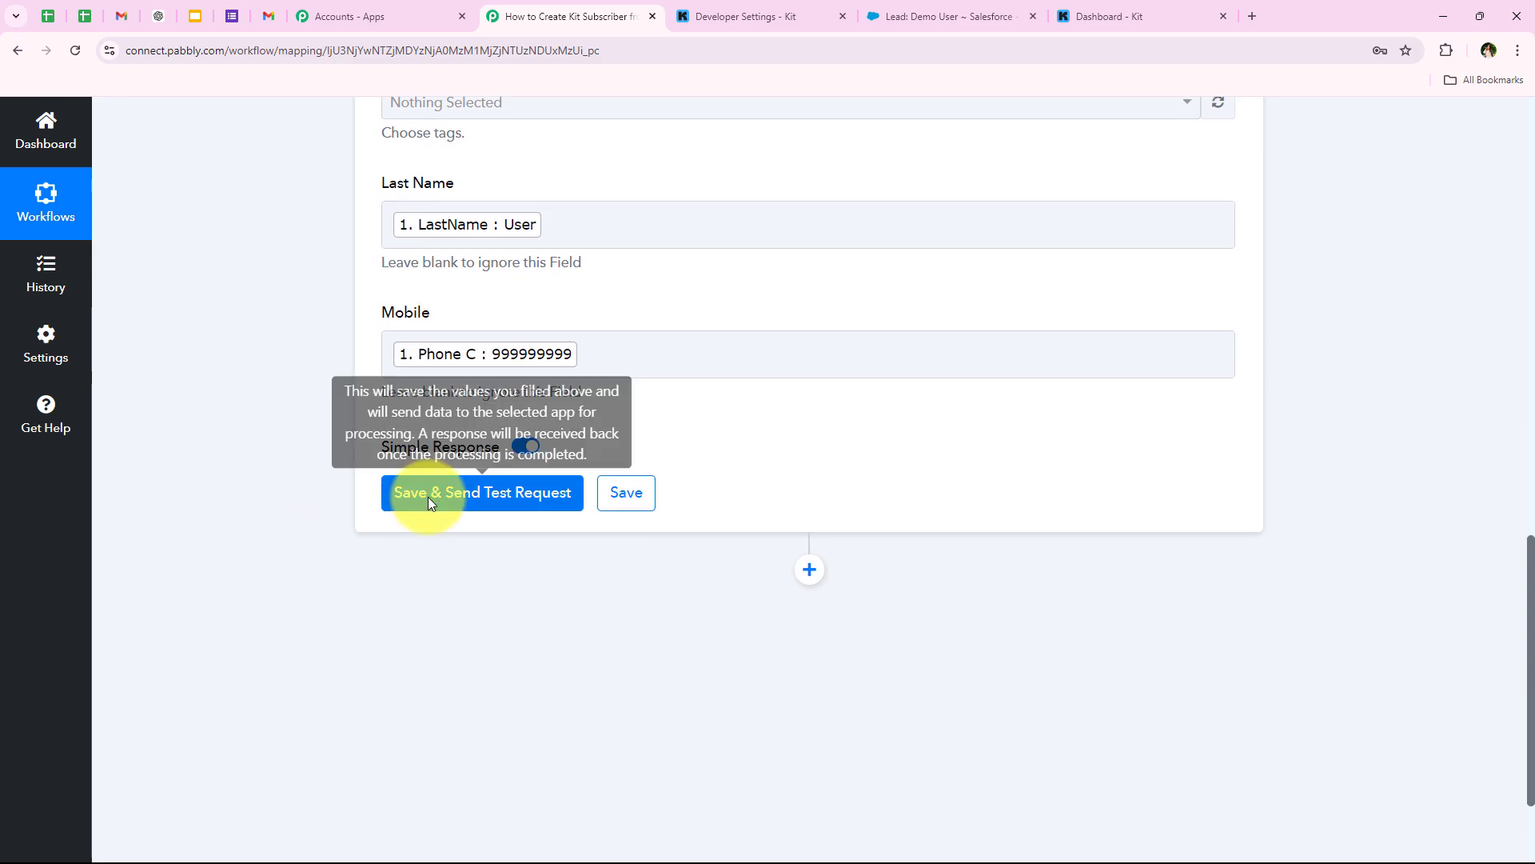
{"action": "left_click", "coordinate": [428, 497]}
- Check the active subscription in the test response, collapse the Kit step, and view Kit's dashboard
{"action": "scroll", "coordinate": [549, 652], "scroll_direction": "down", "scroll_amount": 2}
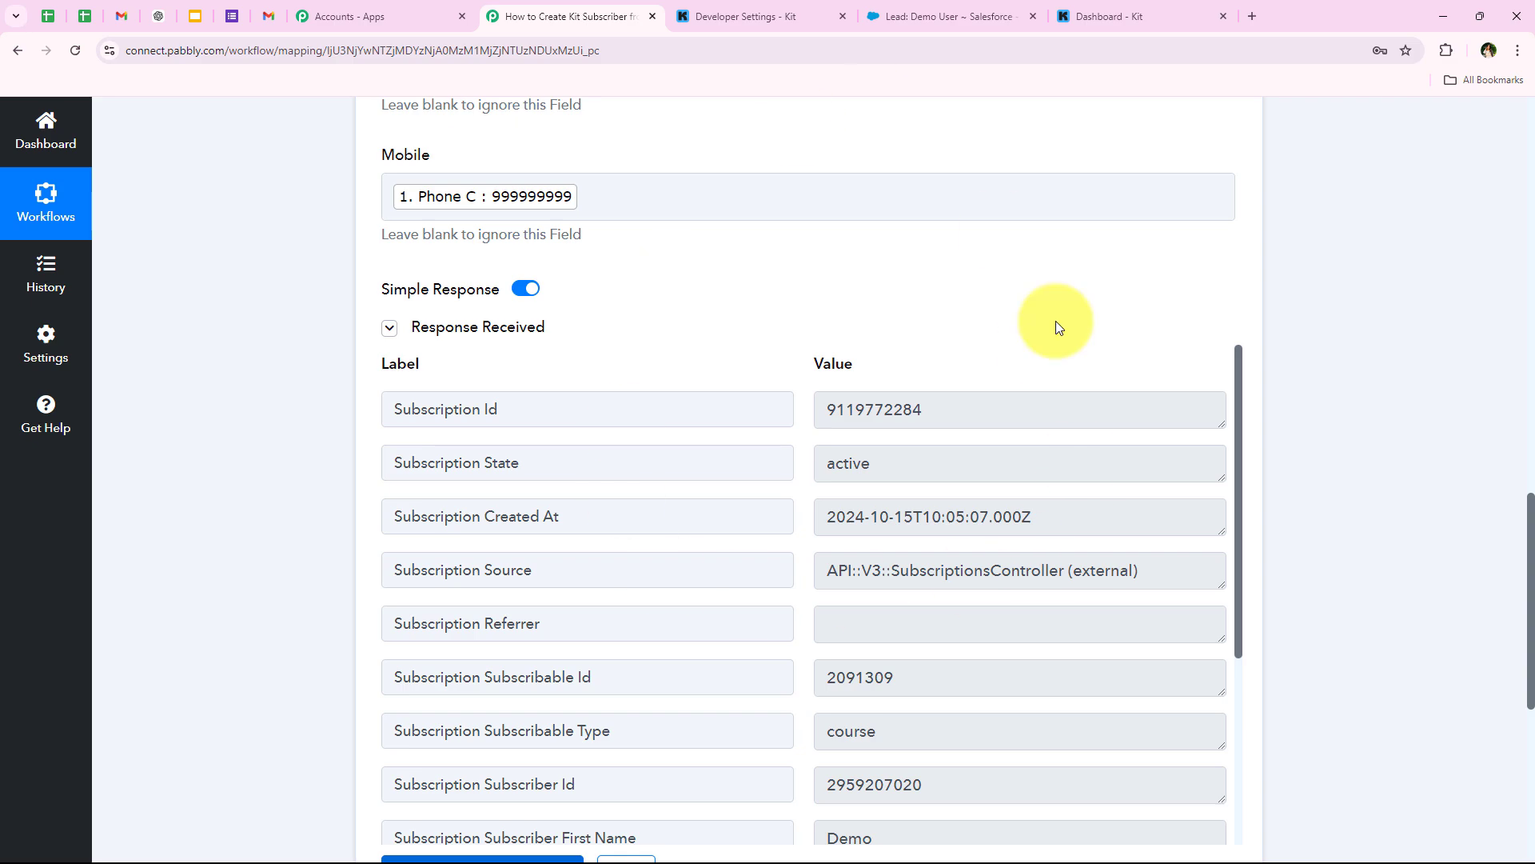
{"action": "scroll", "coordinate": [474, 482], "scroll_direction": "down", "scroll_amount": 3}
{"action": "scroll", "coordinate": [473, 482], "scroll_direction": "up", "scroll_amount": 15}
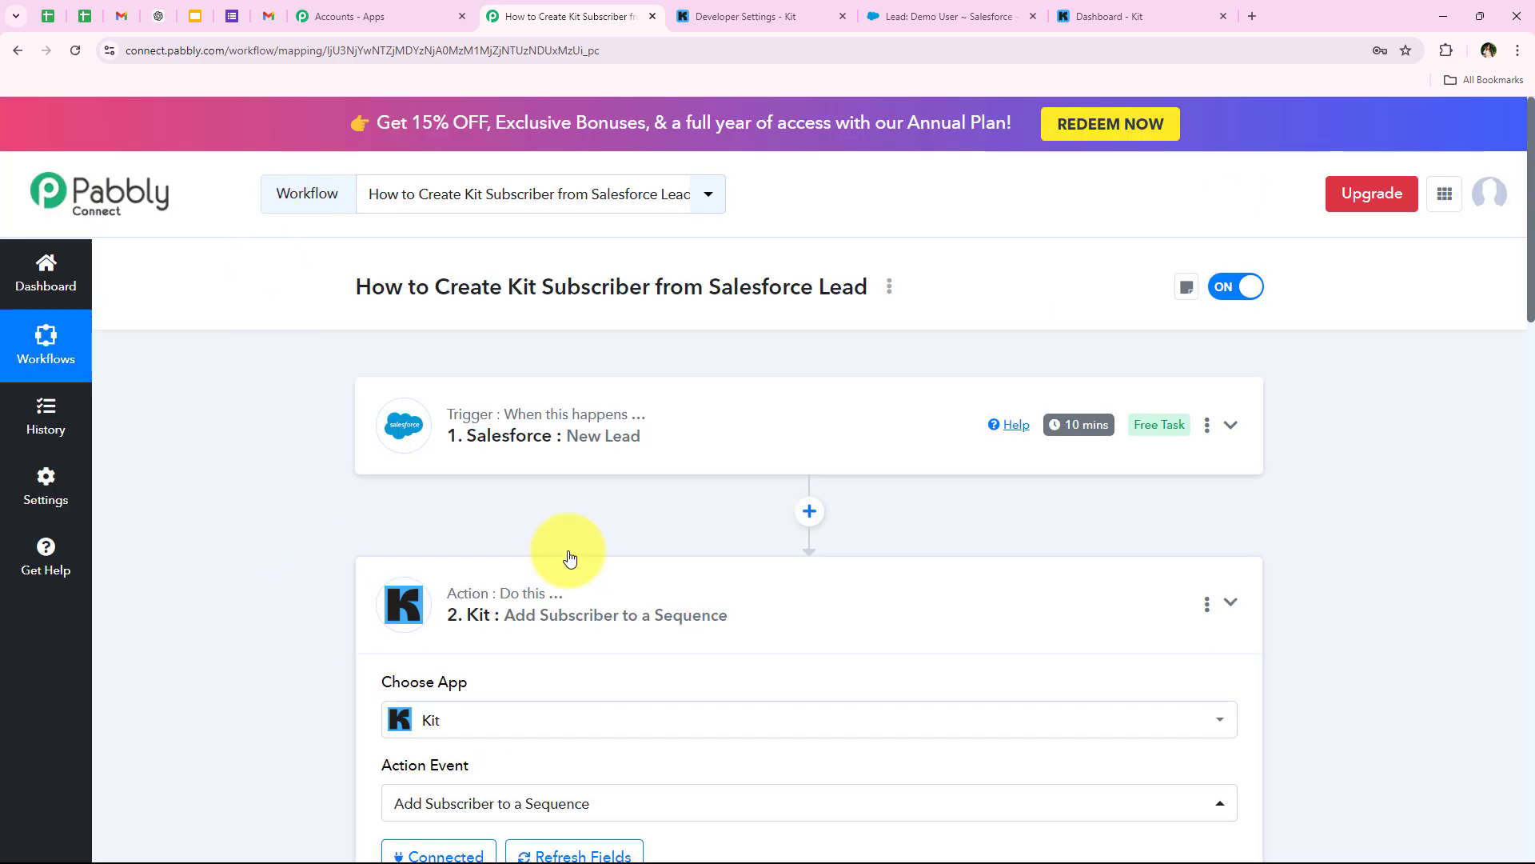
{"action": "left_click", "coordinate": [566, 564]}
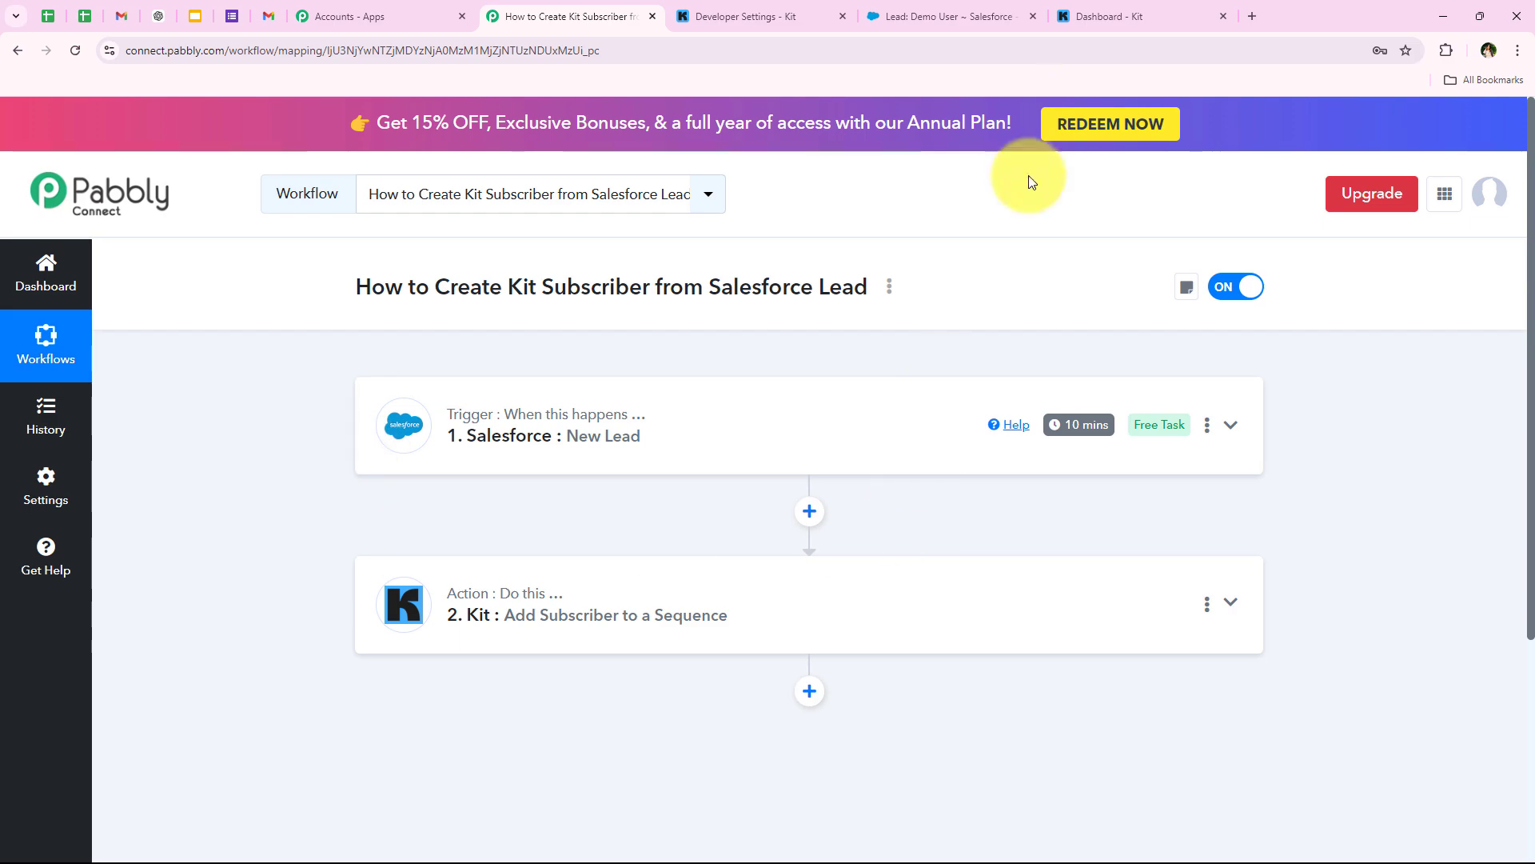
{"action": "left_click", "coordinate": [1084, 7]}
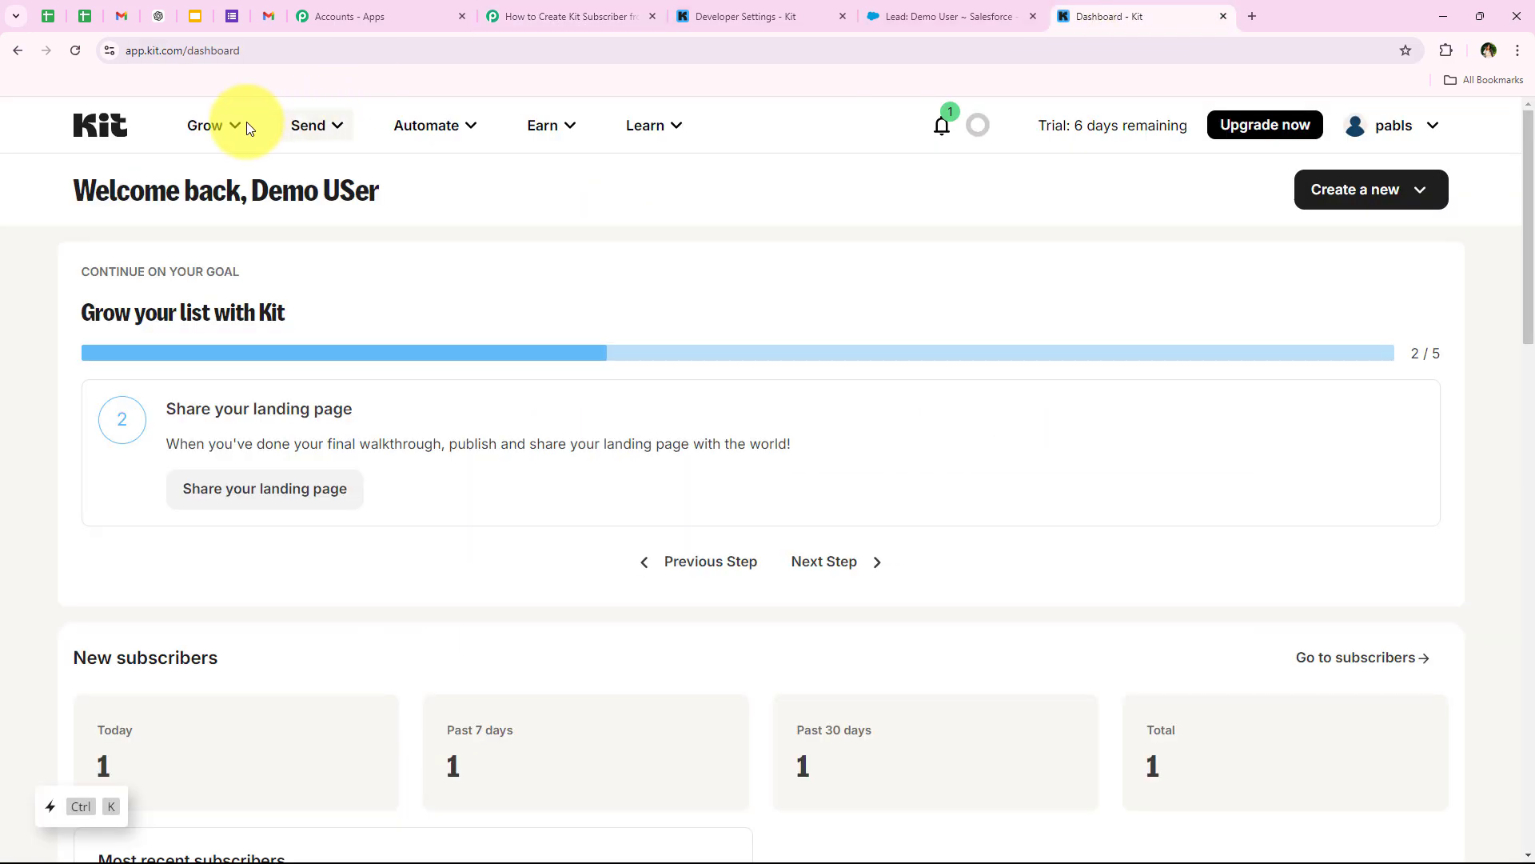
- Go to Kit's Grow > Subscribers list
{"action": "left_click", "coordinate": [211, 126]}
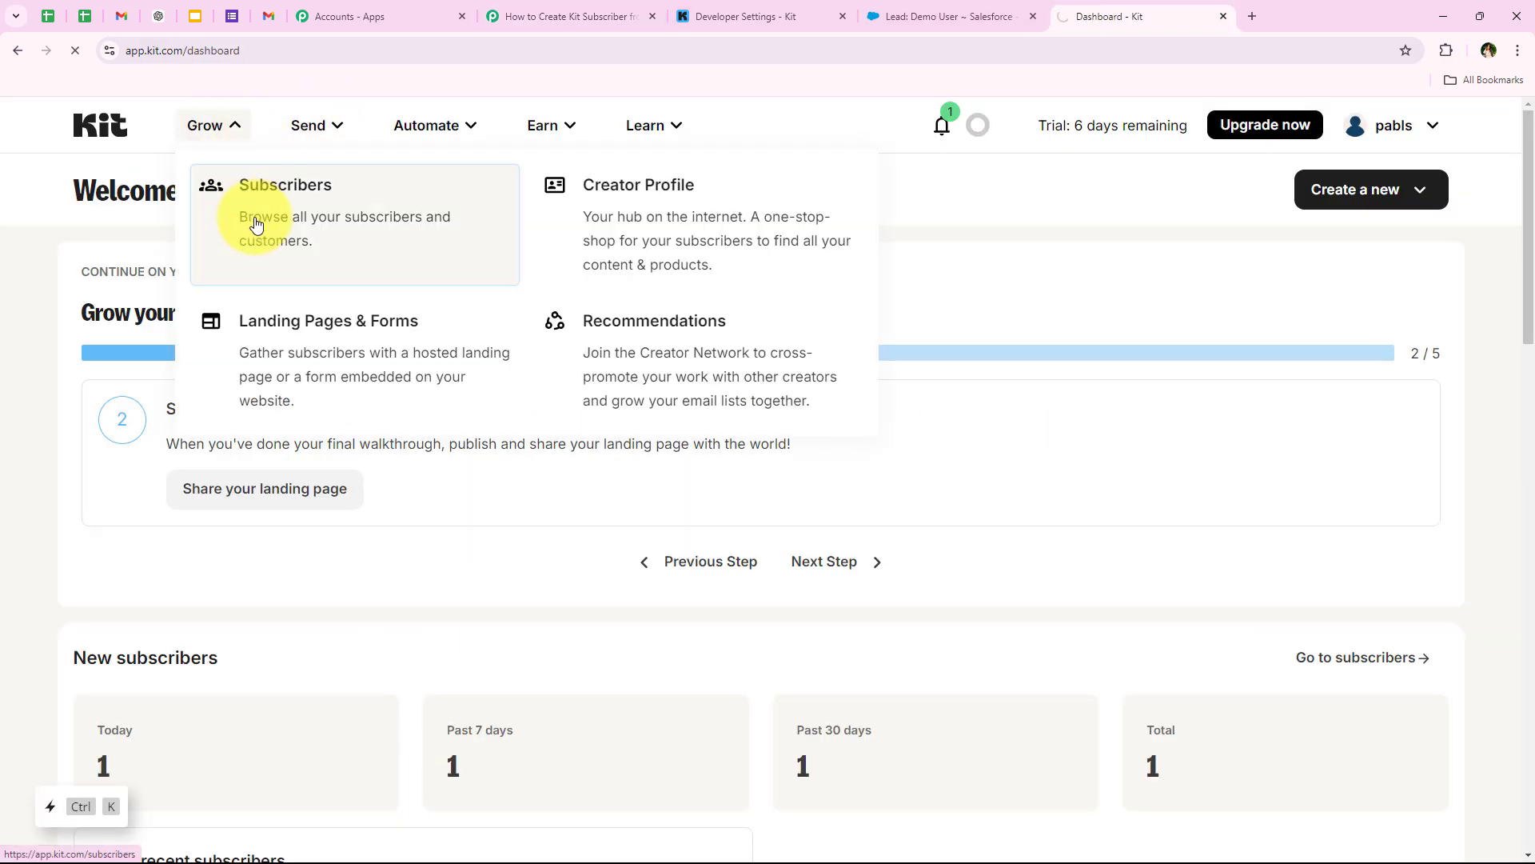
{"action": "left_click", "coordinate": [357, 192]}
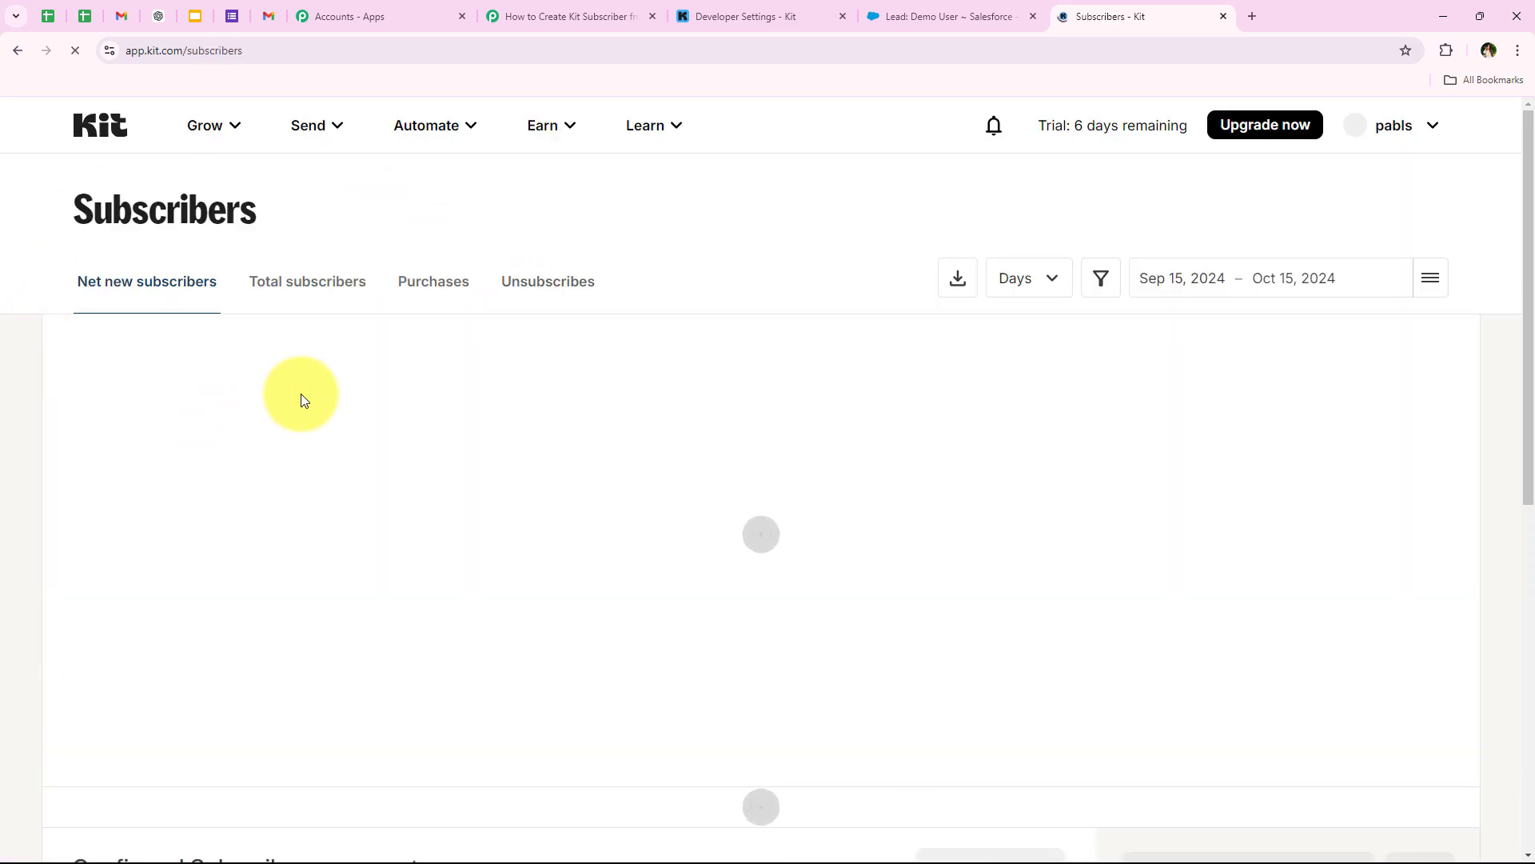
{"action": "scroll", "coordinate": [313, 451], "scroll_direction": "down", "scroll_amount": 6}
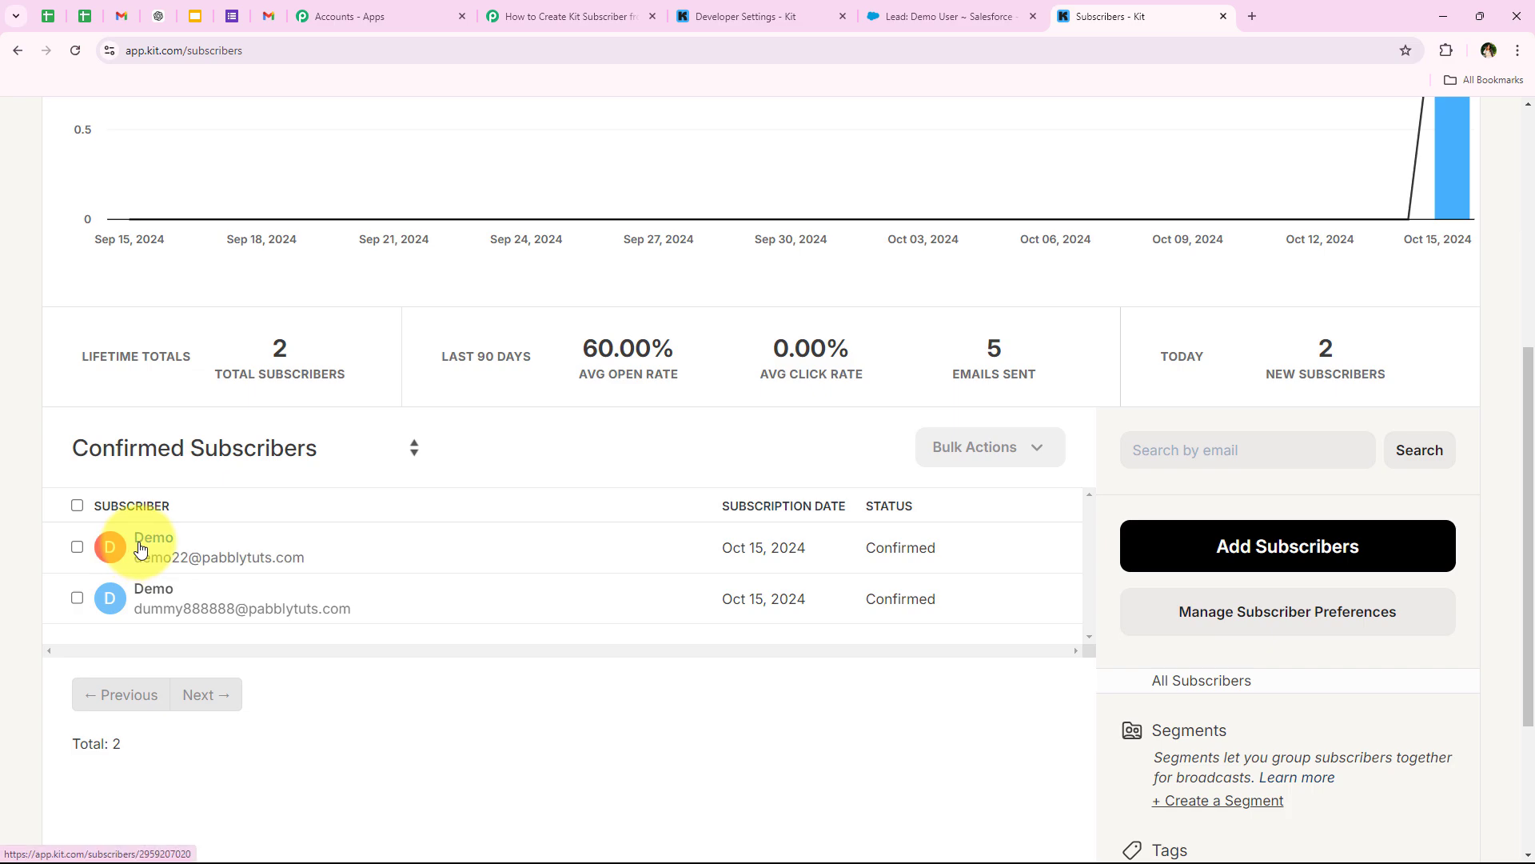
- Inspect the Demo User subscriber (mobile 999999999), then return to the list
{"action": "left_click", "coordinate": [144, 547]}
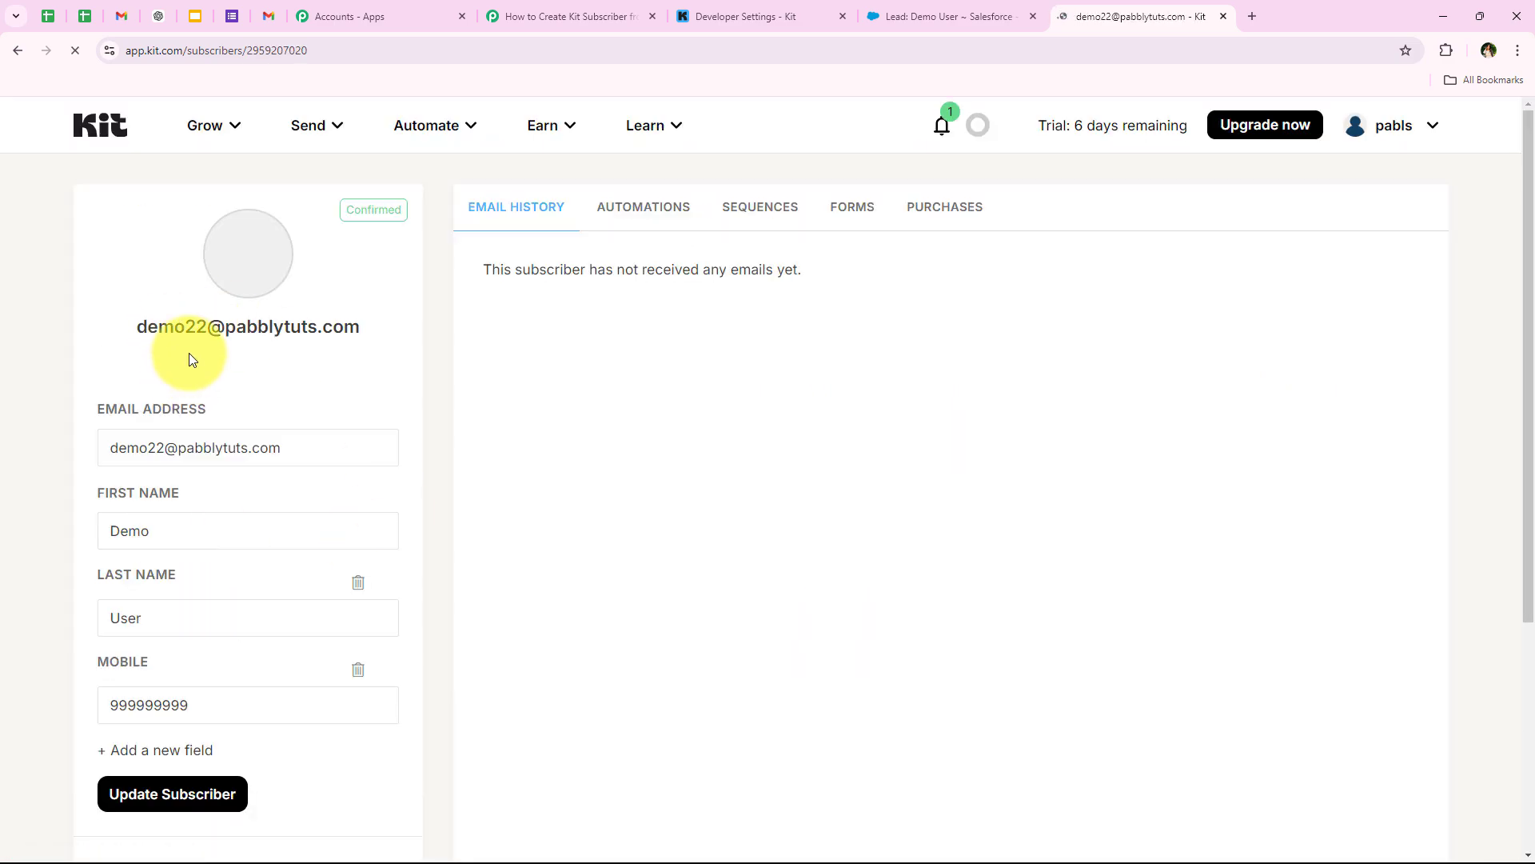
{"action": "left_click_drag", "start_coordinate": [148, 327], "coordinate": [421, 331]}
{"action": "left_click", "coordinate": [209, 345]}
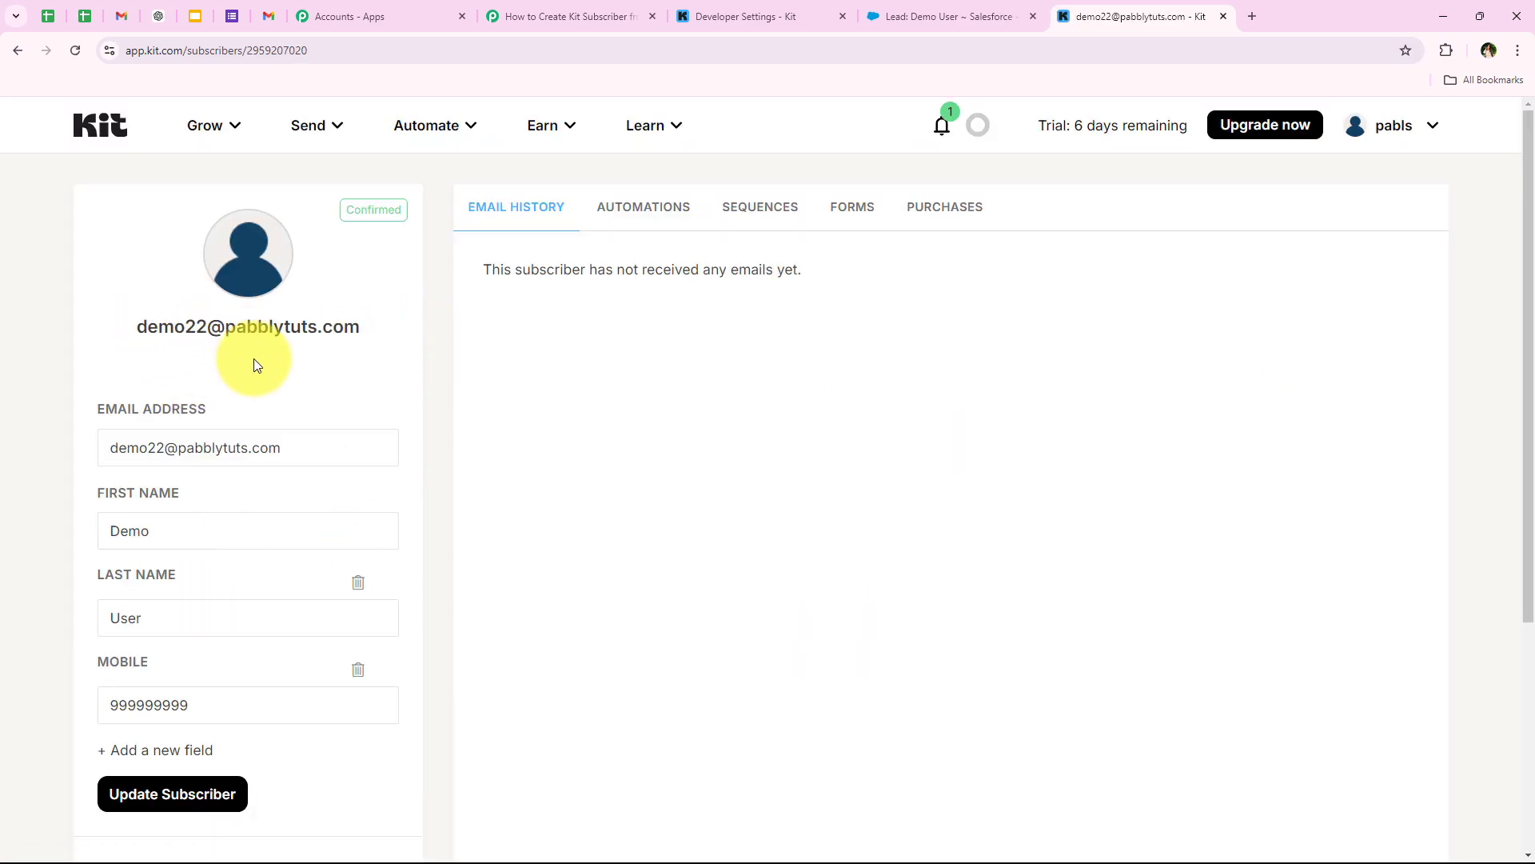
{"action": "scroll", "coordinate": [466, 417], "scroll_direction": "down", "scroll_amount": 2}
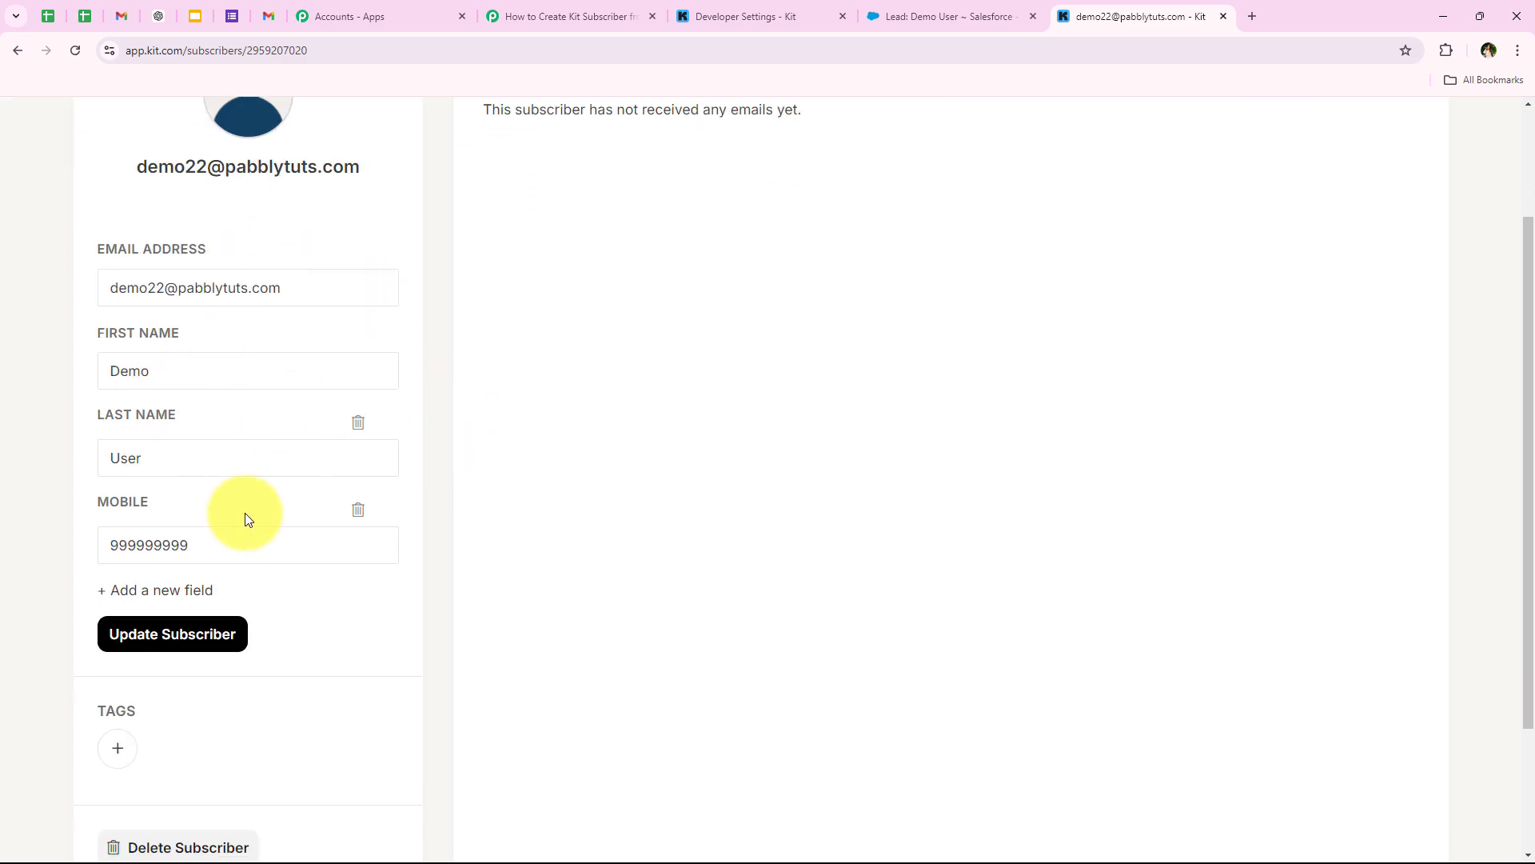
{"action": "scroll", "coordinate": [271, 508], "scroll_direction": "up", "scroll_amount": 2}
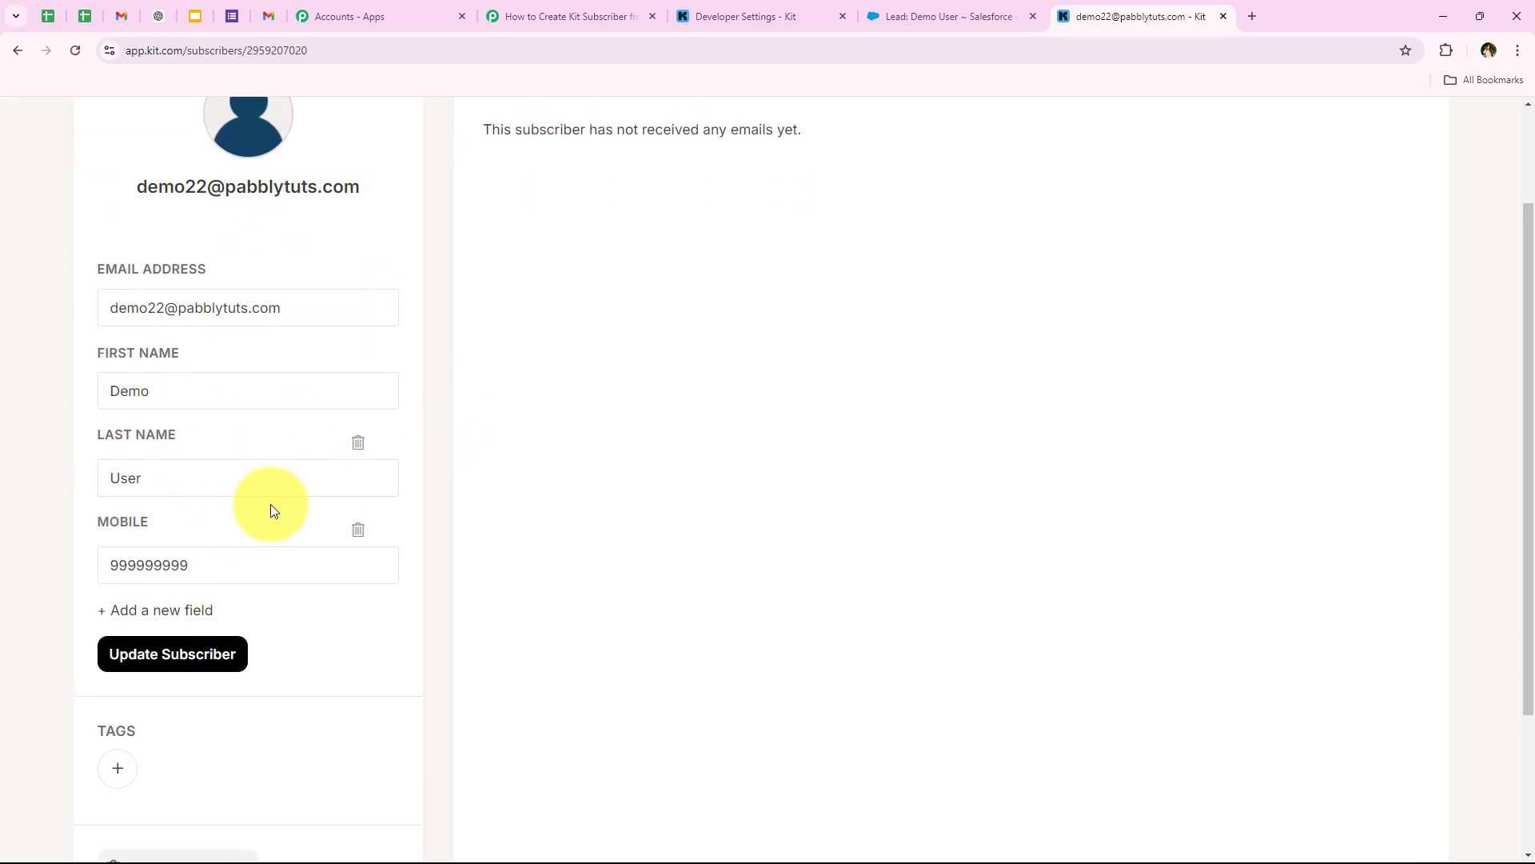
{"action": "left_click", "coordinate": [19, 55]}
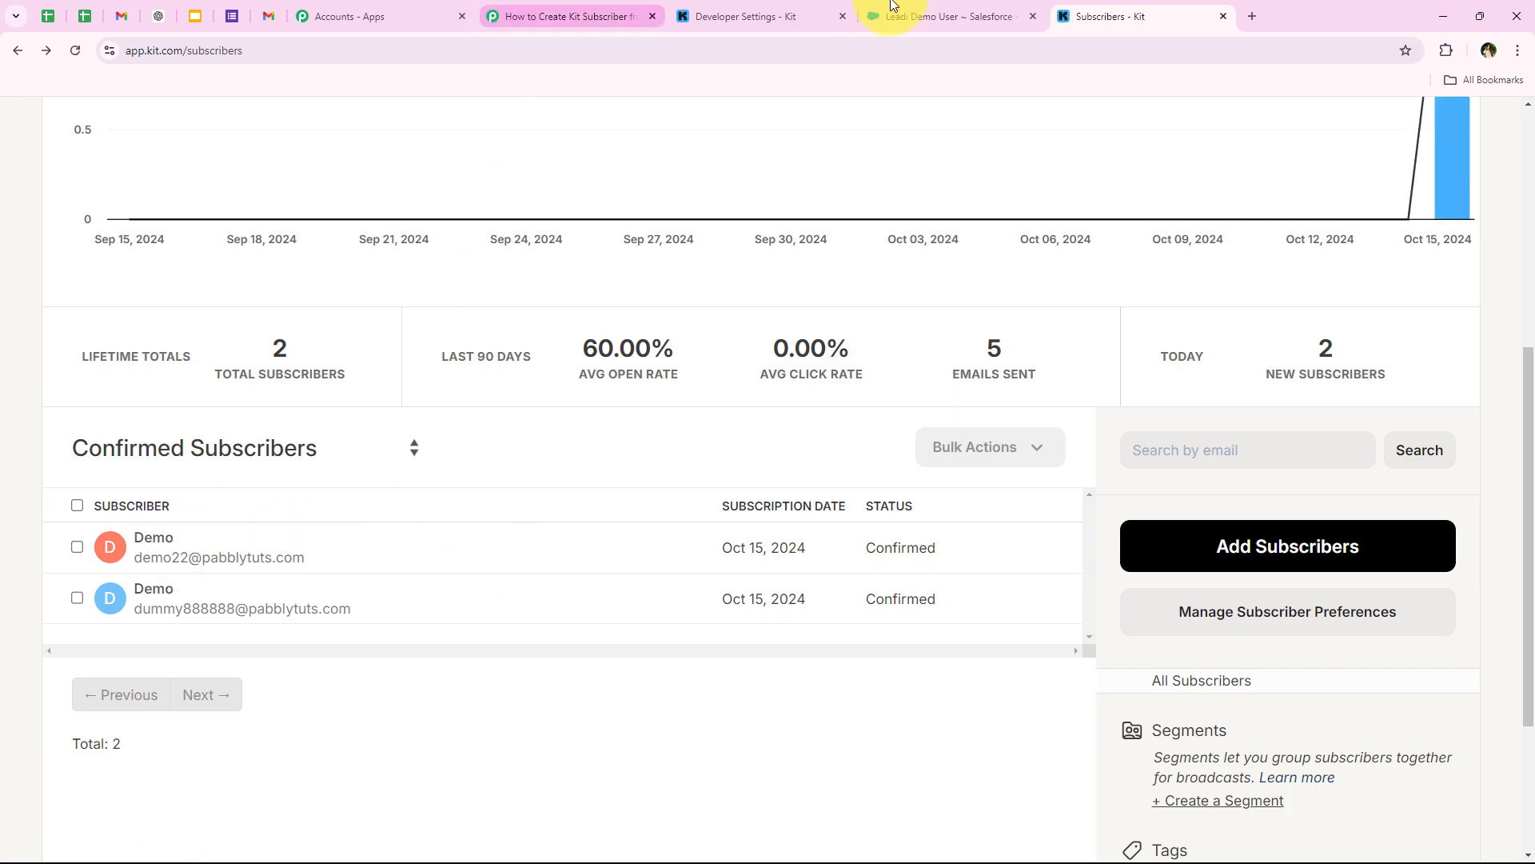
- Select the new Demo subscriber in Kit's list and go back to the Pabbly workflow
{"action": "left_click", "coordinate": [920, 16]}
{"action": "left_click", "coordinate": [571, 16]}
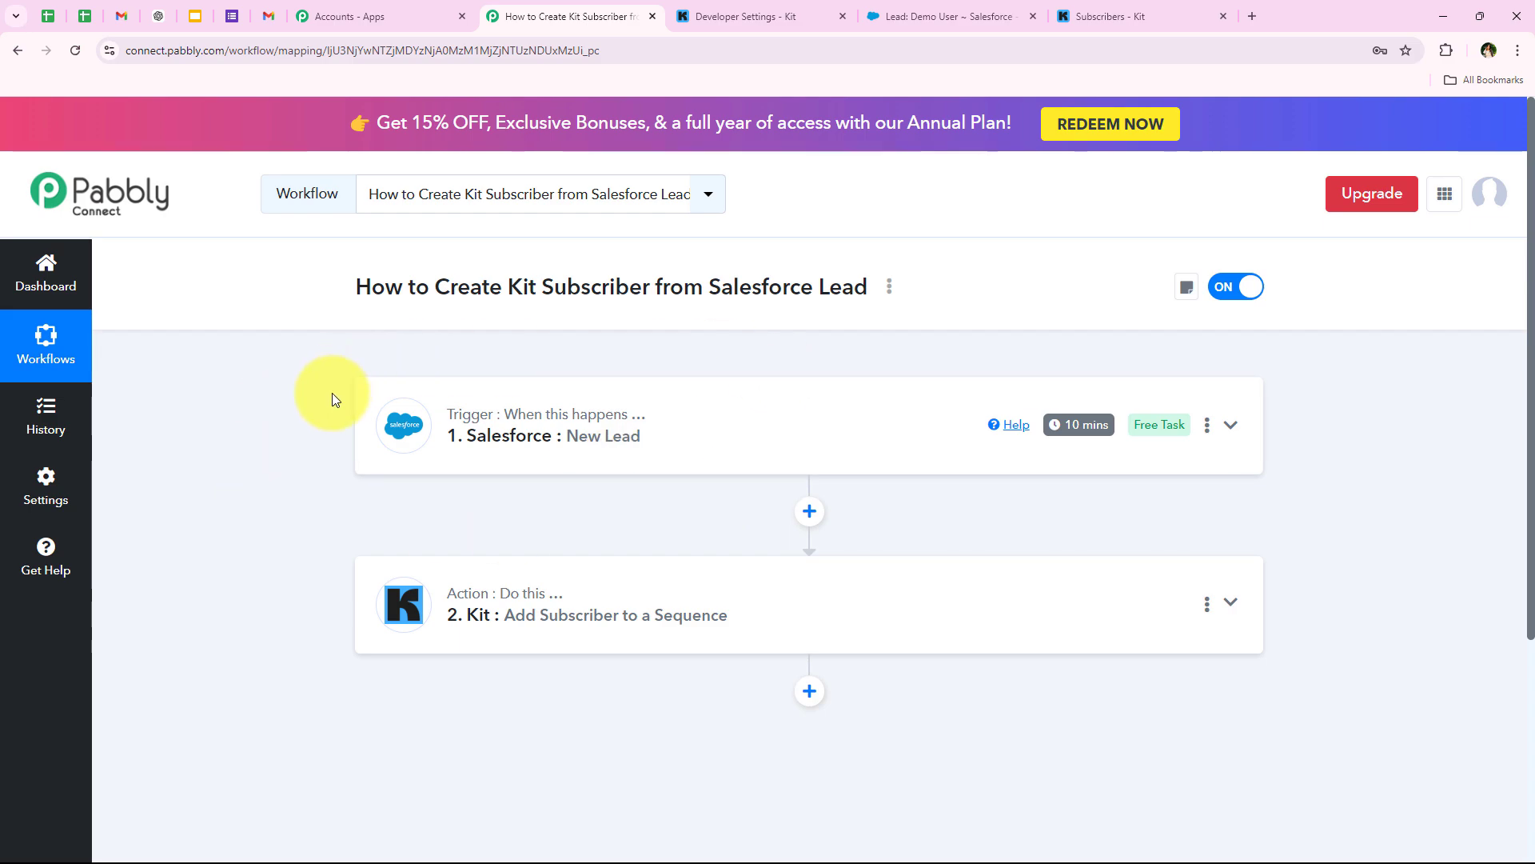
{"action": "left_click", "coordinate": [1112, 16]}
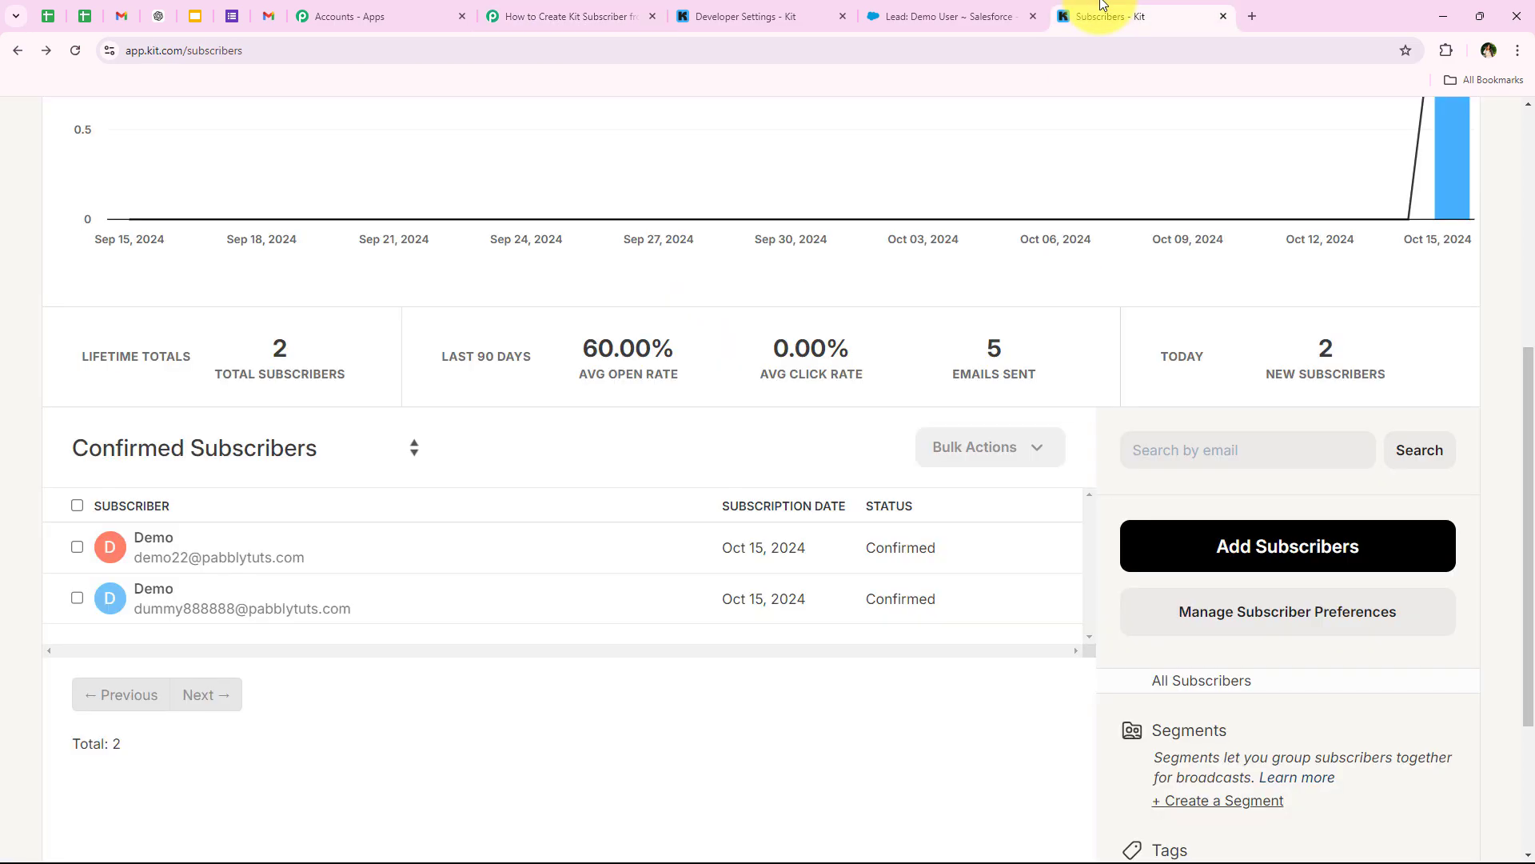
{"action": "left_click", "coordinate": [76, 546]}
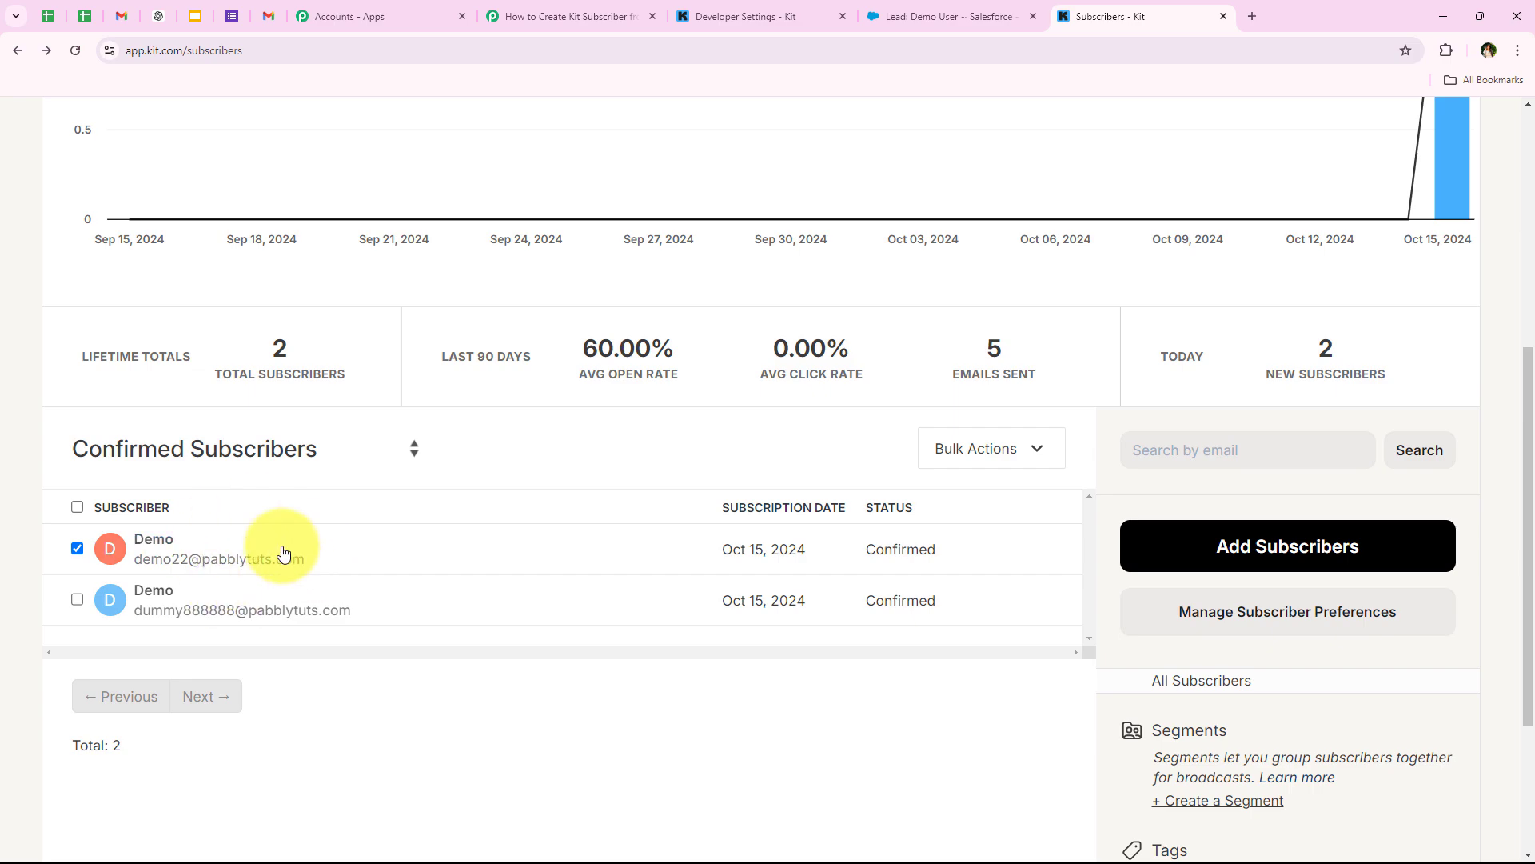
{"action": "left_click", "coordinate": [515, 16]}
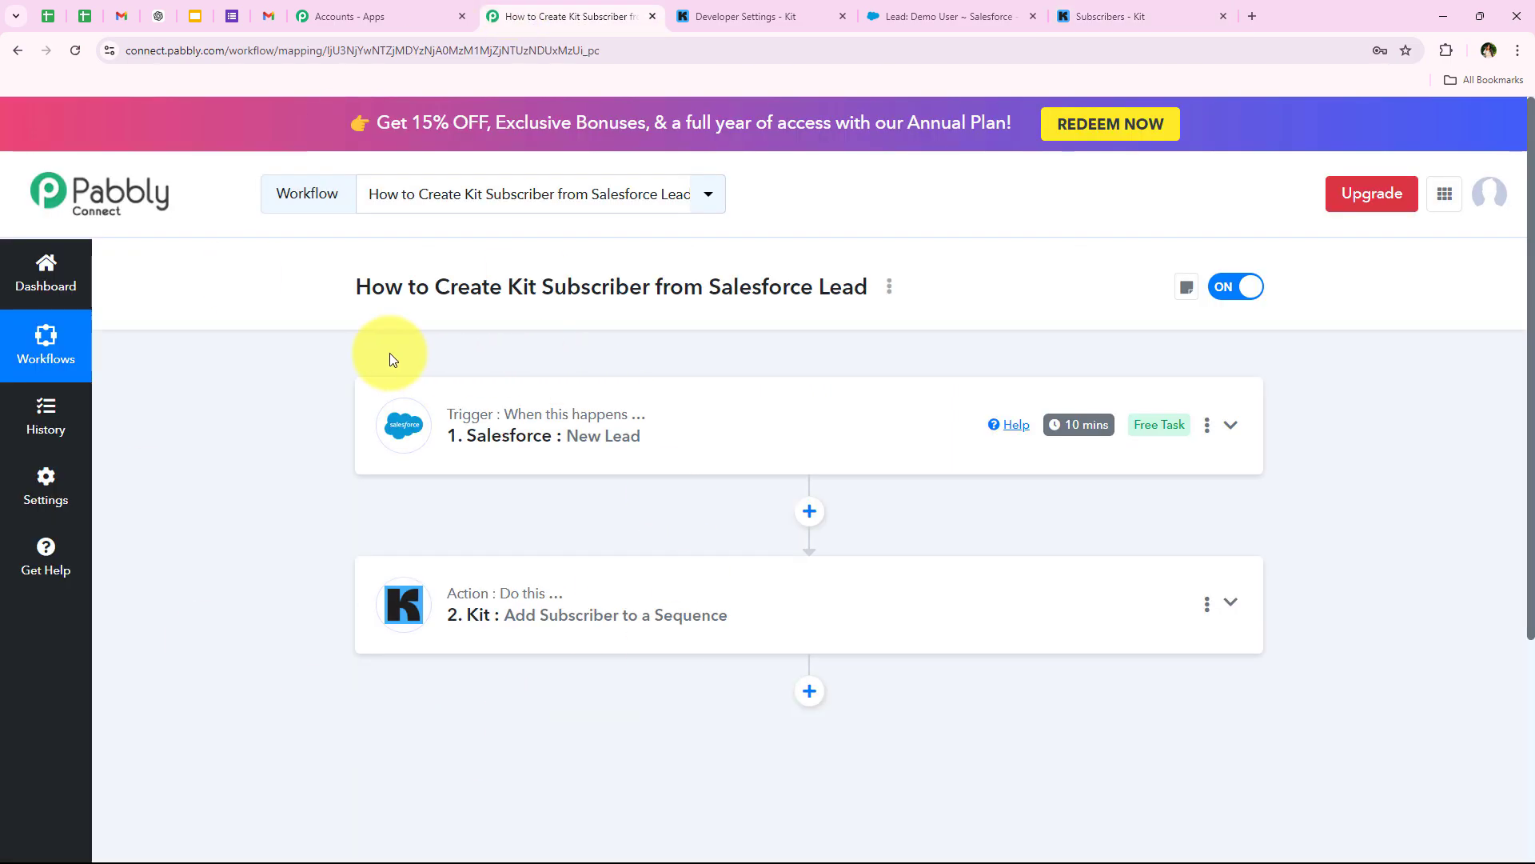